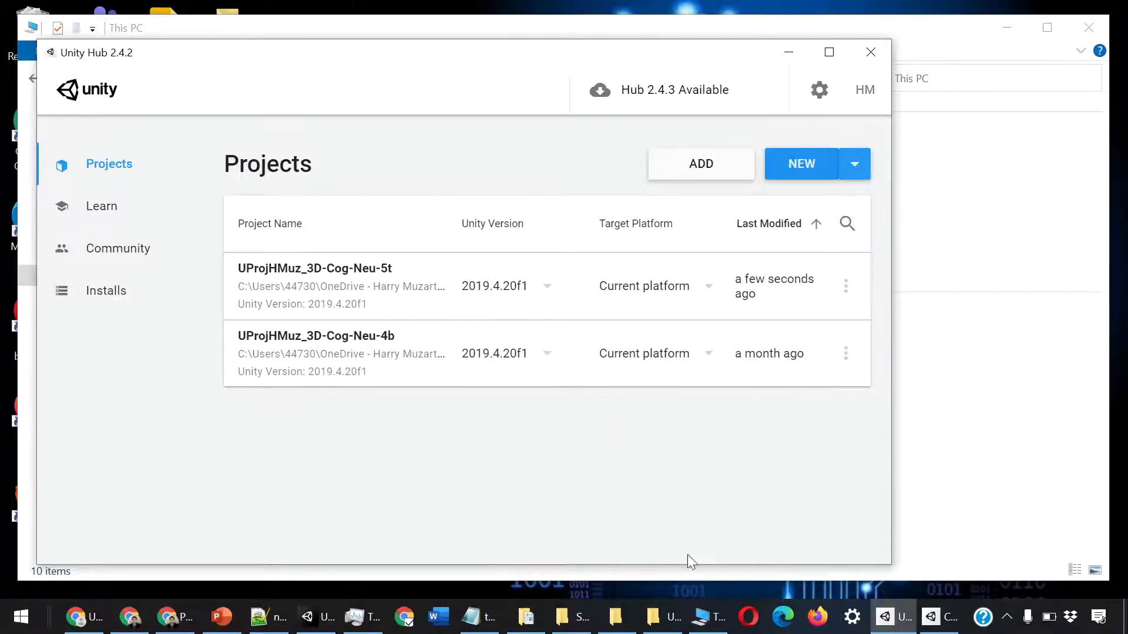
- Restore the 'Create a new project' dialog, scroll its templates, and close it uncreated
{"action": "left_click", "coordinate": [938, 616]}
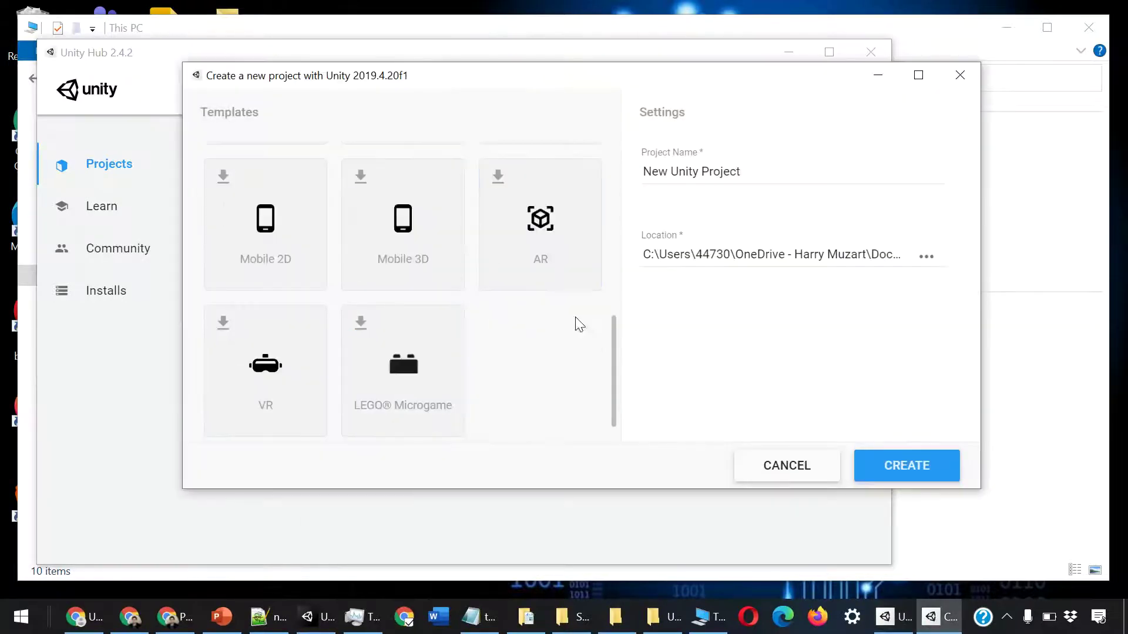
{"action": "scroll", "coordinate": [615, 362], "scroll_direction": "down", "scroll_amount": 1}
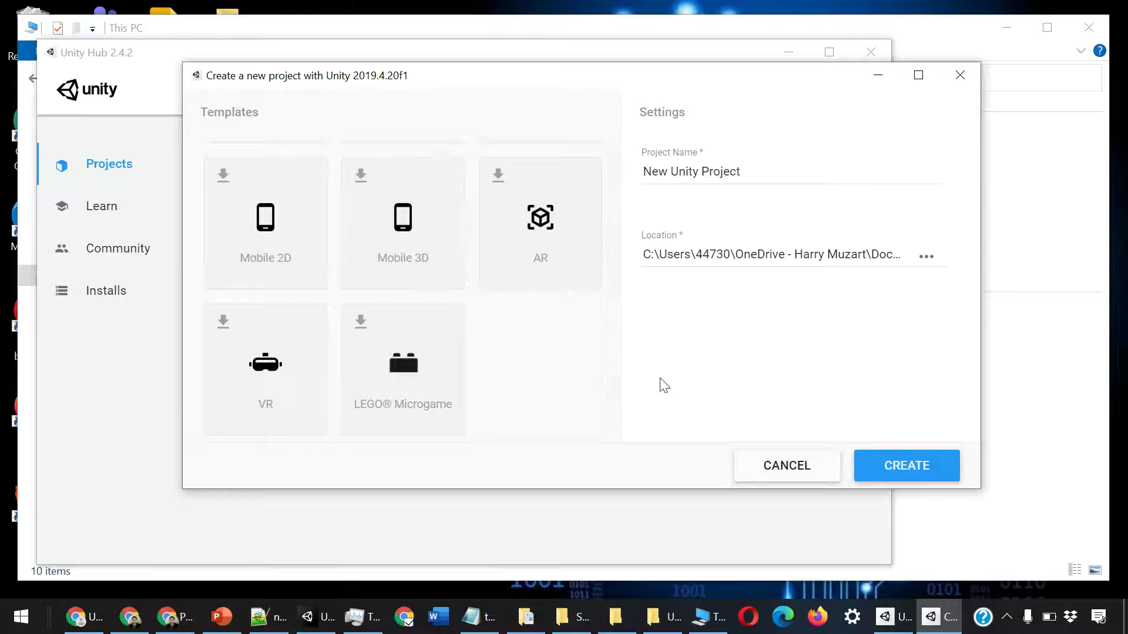
{"action": "mouse_move", "coordinate": [610, 393]}
{"action": "left_mouse_down"}
{"action": "mouse_move", "coordinate": [626, 219]}
{"action": "mouse_move", "coordinate": [614, 404]}
{"action": "mouse_move", "coordinate": [613, 379]}
{"action": "left_mouse_up"}
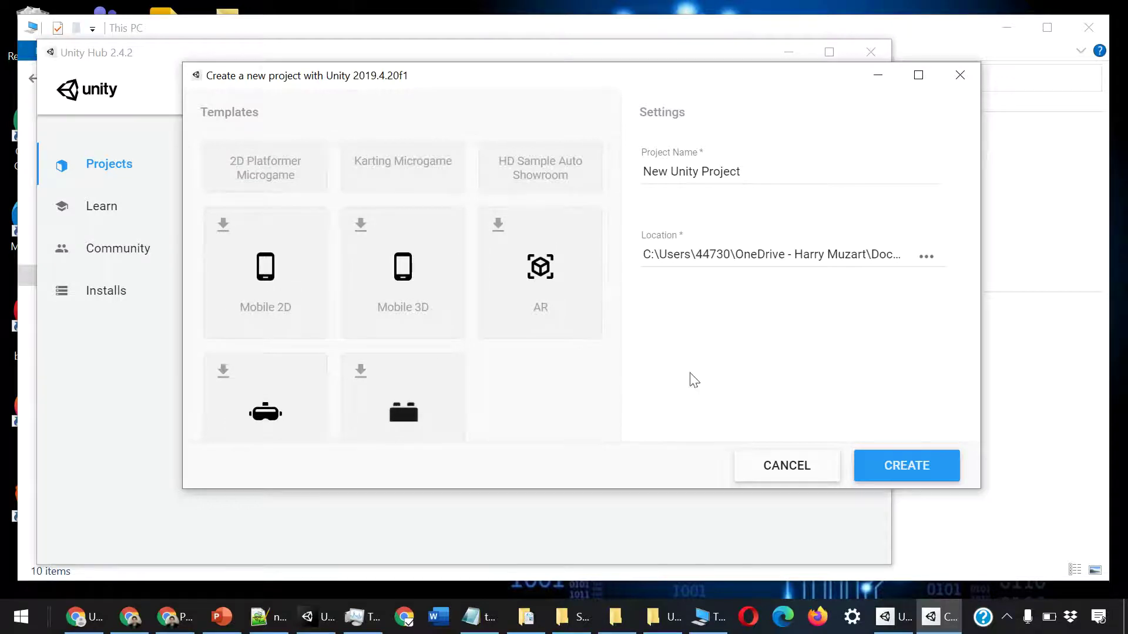
{"action": "left_click", "coordinate": [957, 77]}
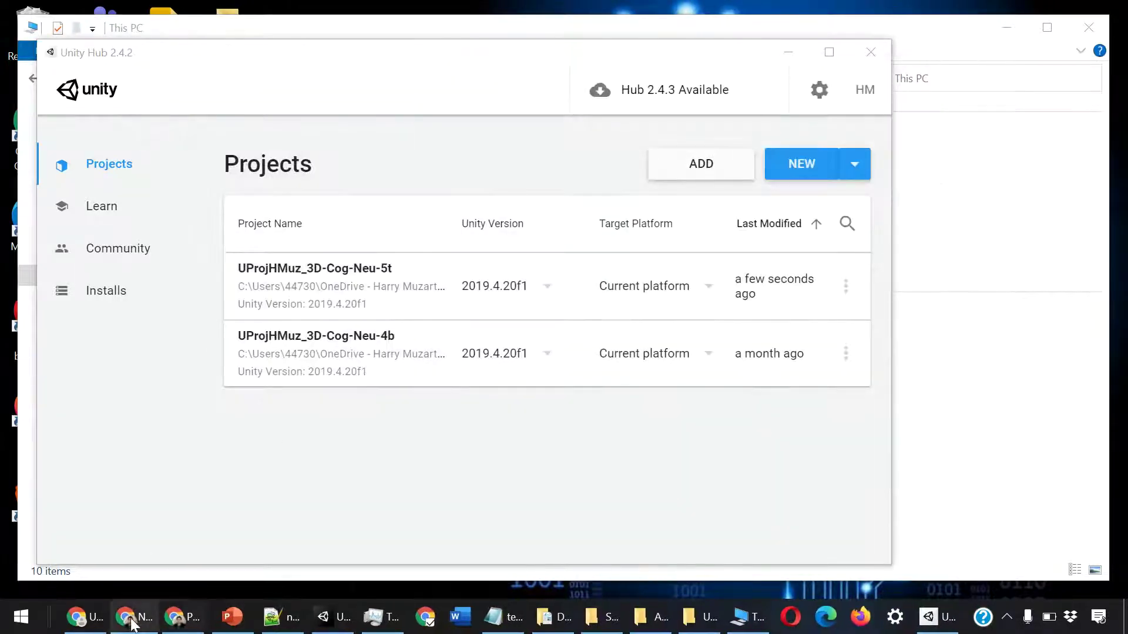
- Browse the Start menu to the Visual Studio 2019 folder, close it, and minimize Unity Hub
{"action": "left_click", "coordinate": [24, 617]}
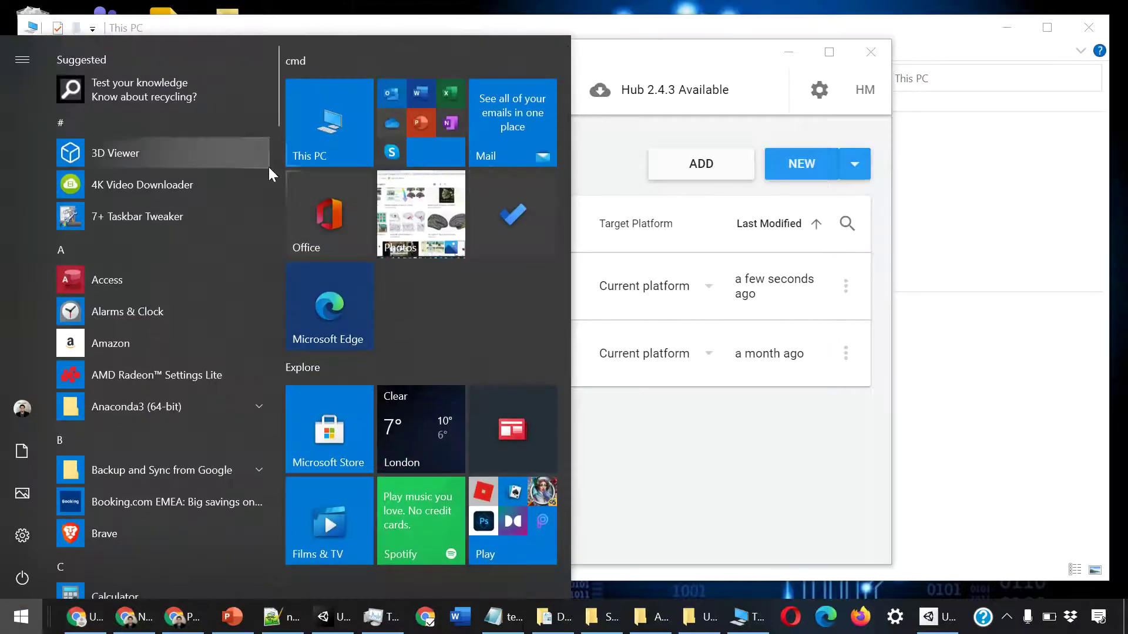
{"action": "left_click_drag", "start_coordinate": [280, 111], "coordinate": [276, 540]}
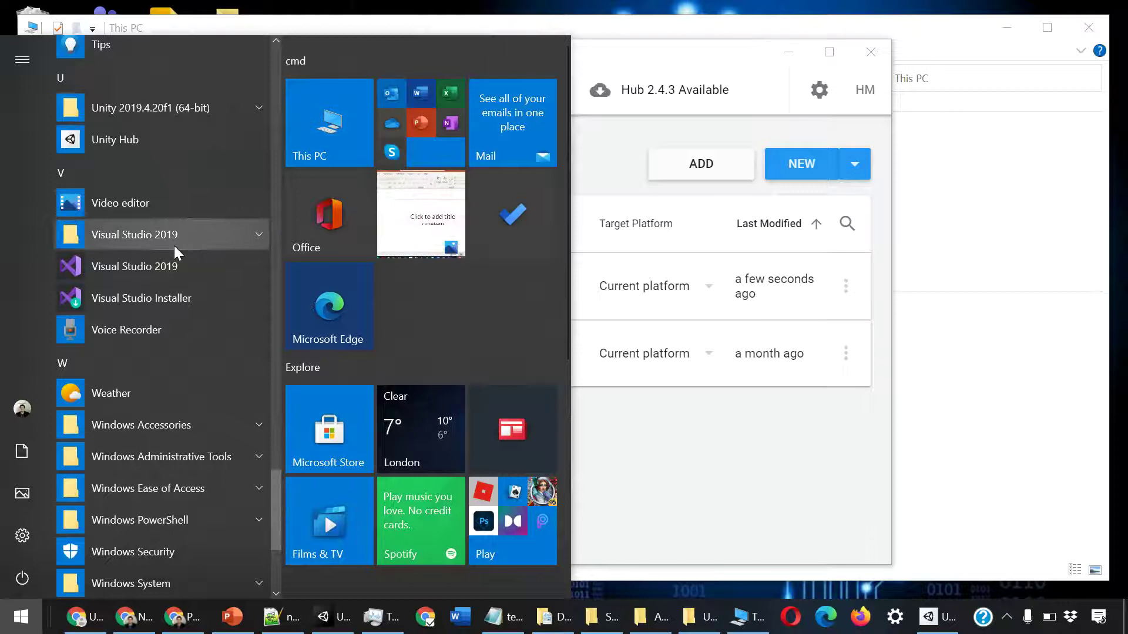
{"action": "left_click", "coordinate": [258, 237]}
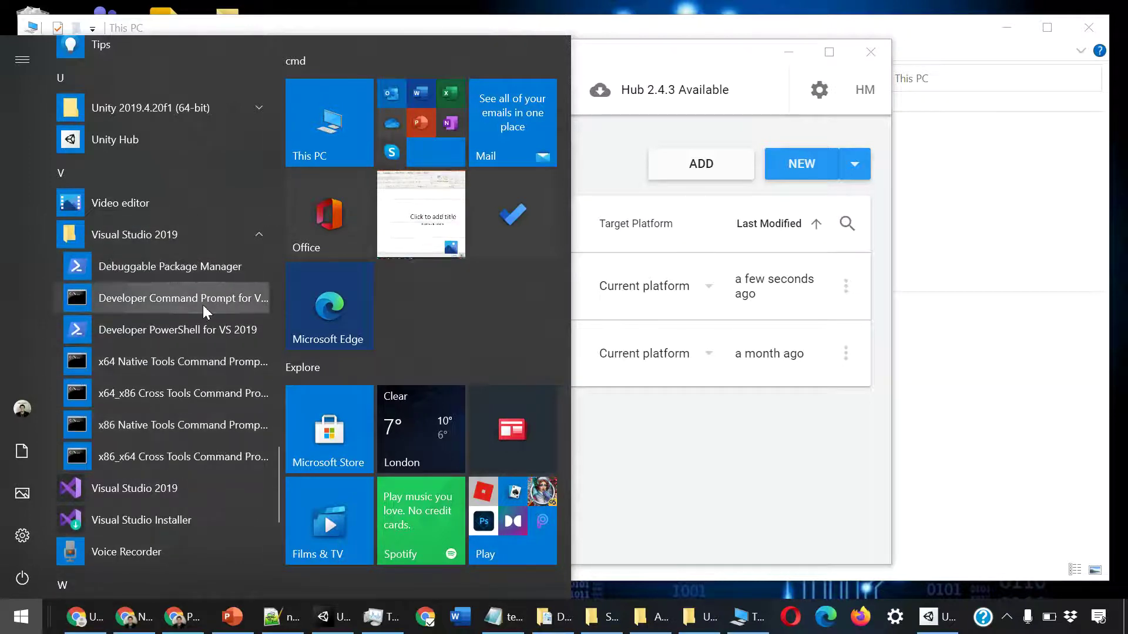
{"action": "left_click", "coordinate": [730, 441]}
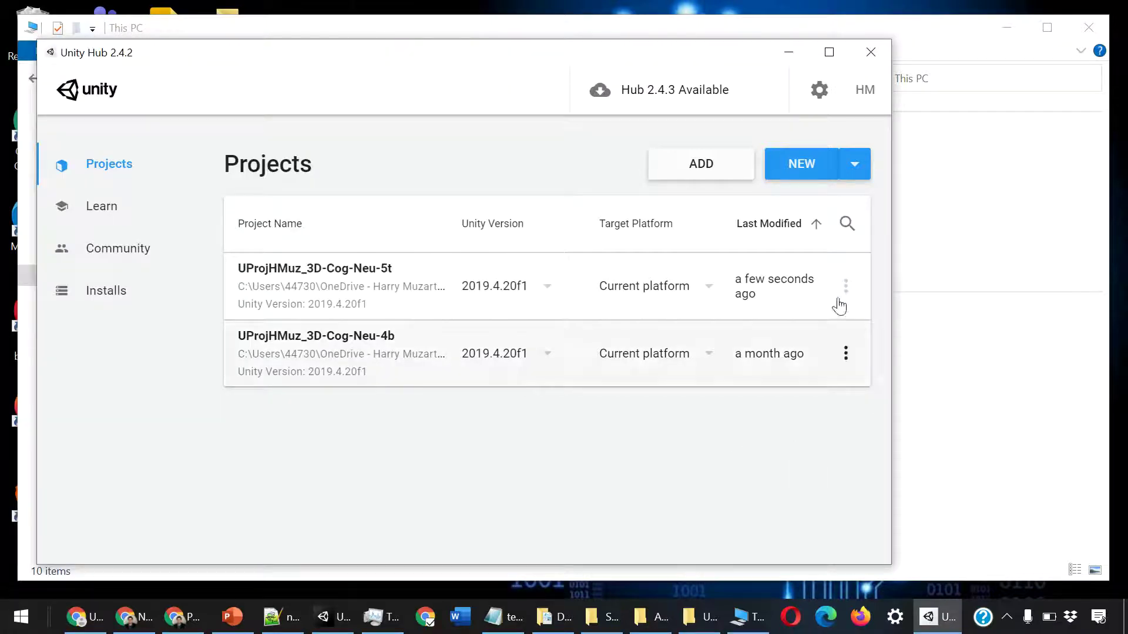
{"action": "left_click", "coordinate": [789, 51]}
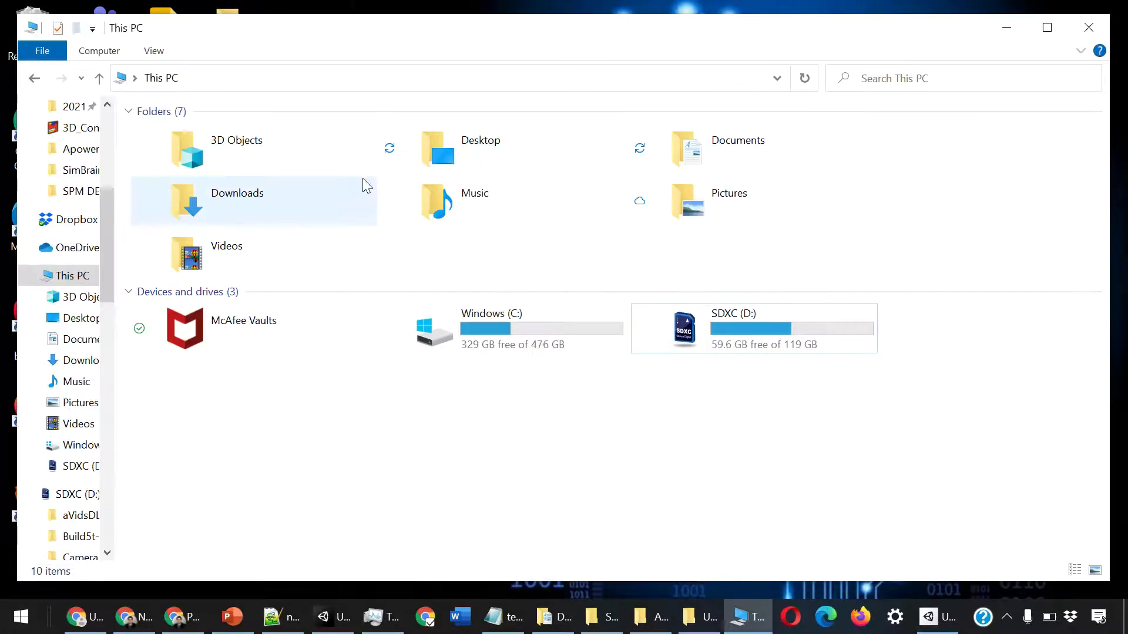
- Bring up the Unity Editor, review Task Manager's processes, then minimize Task Manager
{"action": "left_click", "coordinate": [336, 619]}
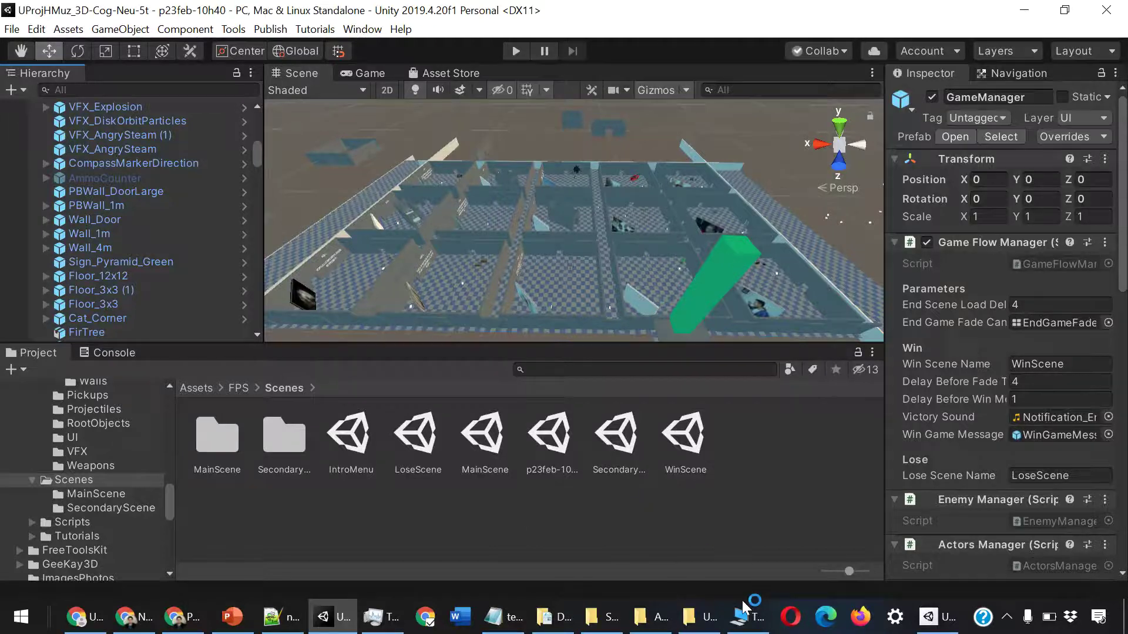
{"action": "left_click", "coordinate": [372, 618]}
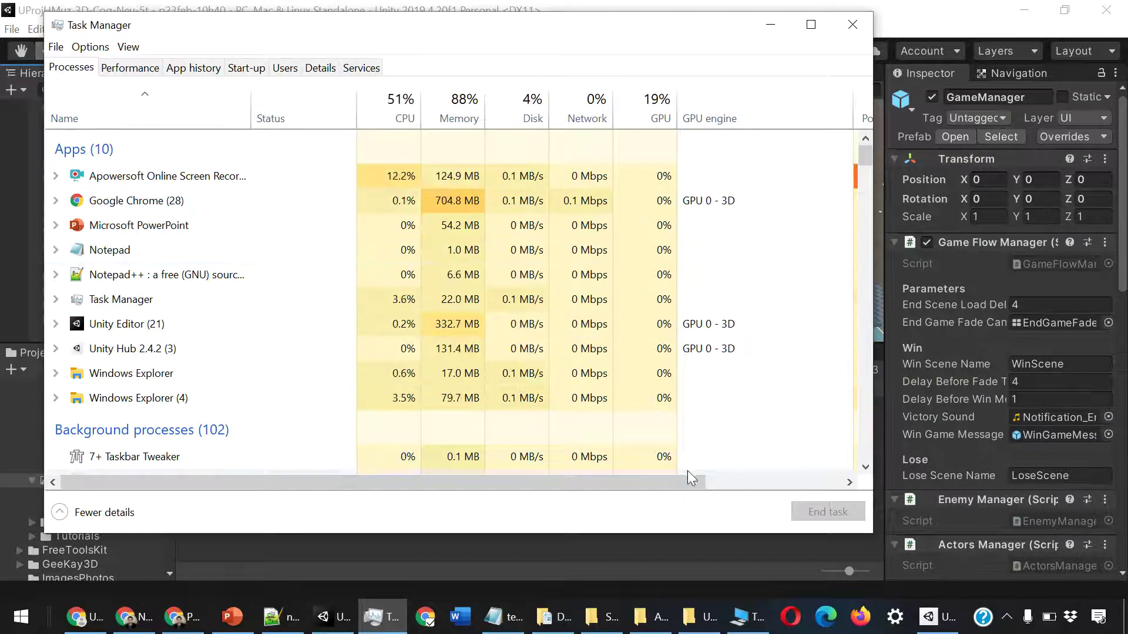
{"action": "mouse_move", "coordinate": [689, 477]}
{"action": "left_mouse_down"}
{"action": "mouse_move", "coordinate": [823, 478]}
{"action": "mouse_move", "coordinate": [632, 456]}
{"action": "left_mouse_up"}
{"action": "left_click", "coordinate": [770, 24]}
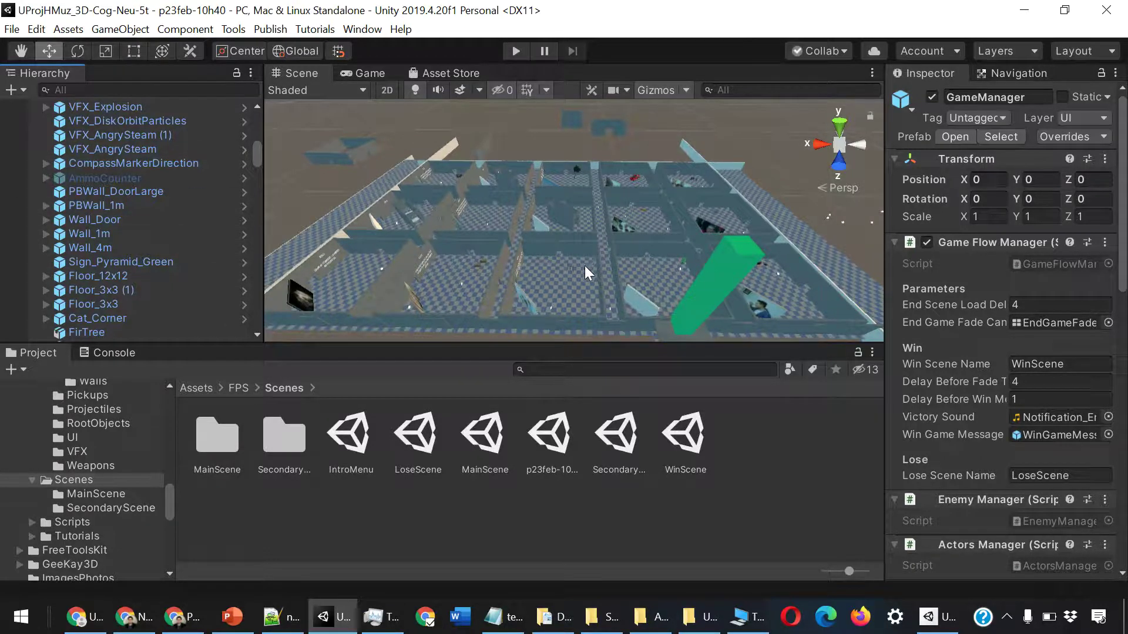
- Zoom the Scene view out and back in, then orbit along a corridor toward the green pillar
{"action": "scroll", "coordinate": [584, 252], "scroll_direction": "down", "scroll_amount": 2}
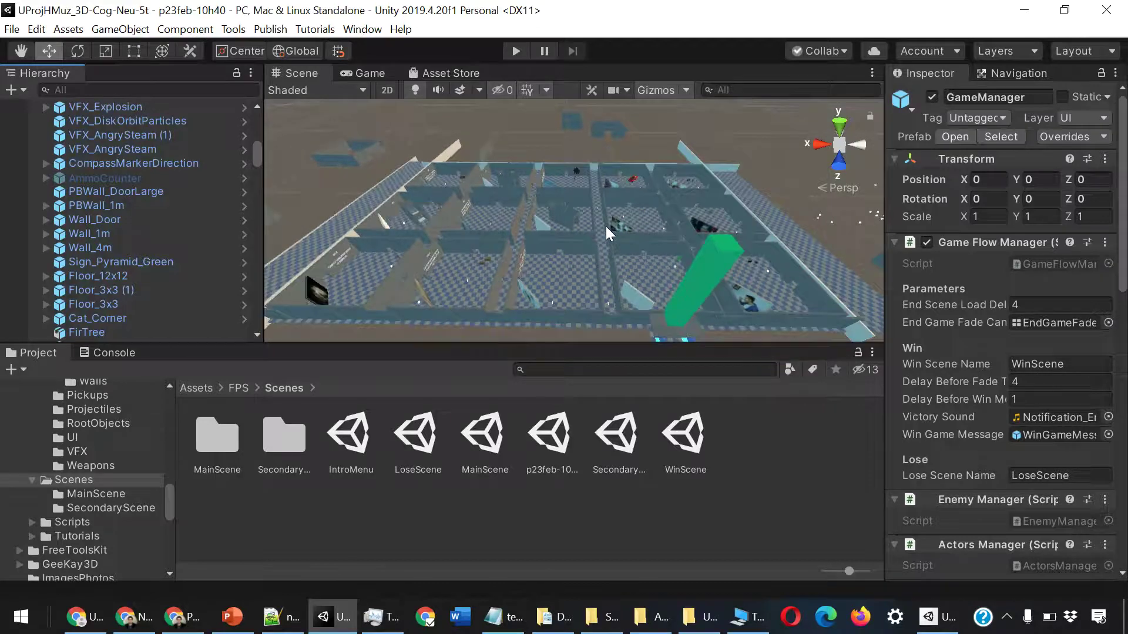
{"action": "scroll", "coordinate": [605, 227], "scroll_direction": "down", "scroll_amount": 1}
{"action": "scroll", "coordinate": [602, 227], "scroll_direction": "down", "scroll_amount": 1}
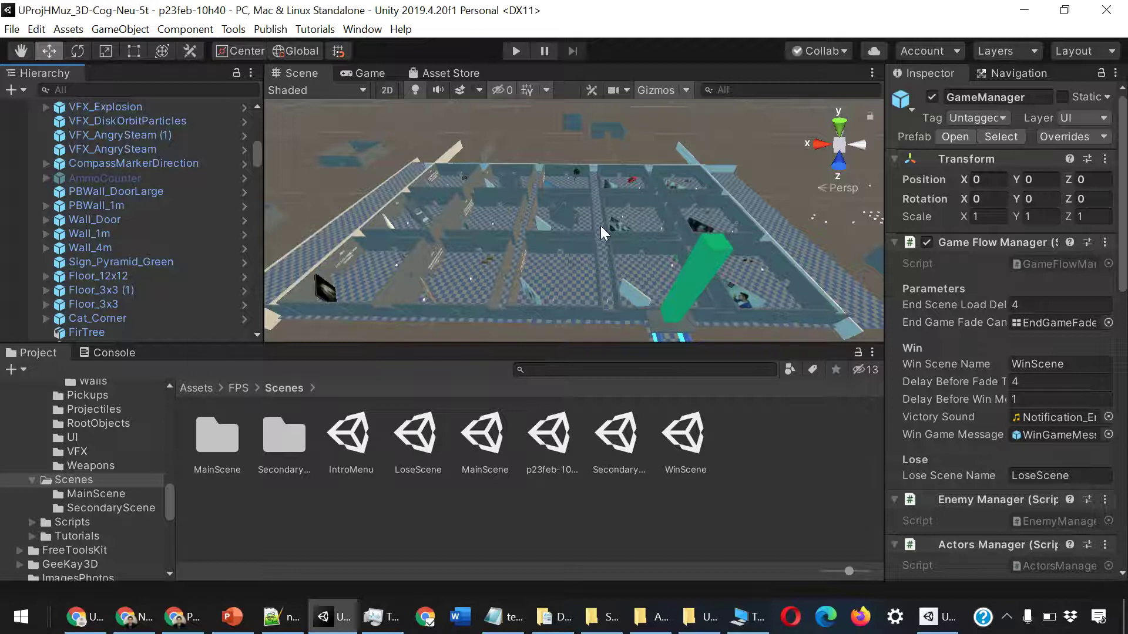
{"action": "scroll", "coordinate": [611, 230], "scroll_direction": "down", "scroll_amount": 1}
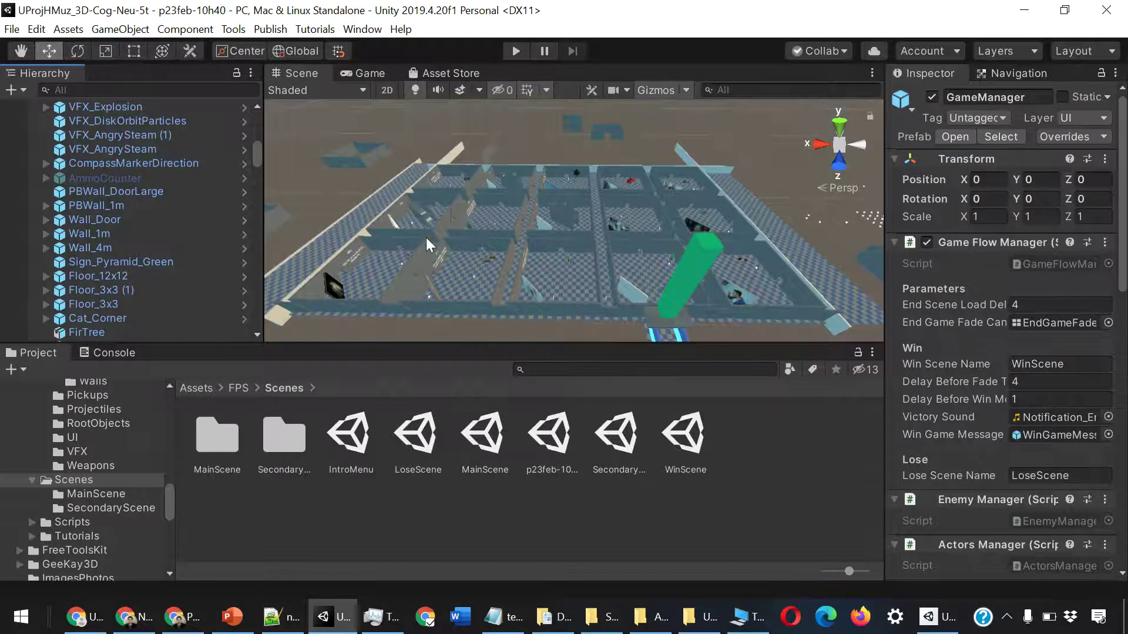
{"action": "scroll", "coordinate": [425, 237], "scroll_direction": "down", "scroll_amount": 1}
{"action": "scroll", "coordinate": [591, 266], "scroll_direction": "up", "scroll_amount": 1}
{"action": "scroll", "coordinate": [593, 241], "scroll_direction": "up", "scroll_amount": 1}
{"action": "scroll", "coordinate": [599, 264], "scroll_direction": "up", "scroll_amount": 1}
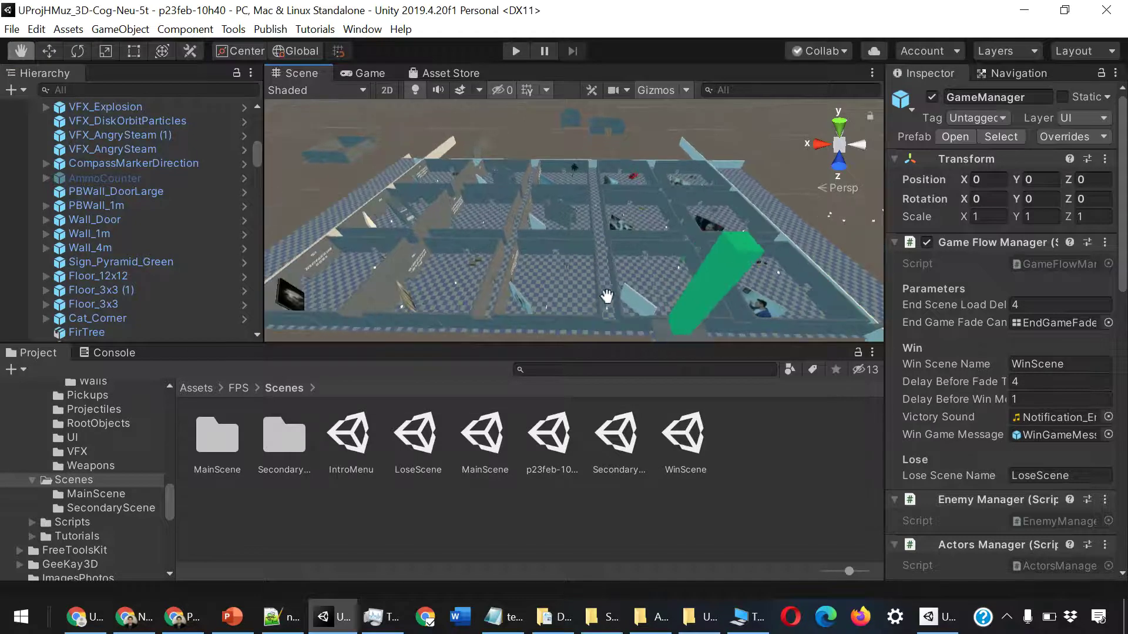
{"action": "scroll", "coordinate": [604, 290], "scroll_direction": "up", "scroll_amount": 1}
{"action": "scroll", "coordinate": [599, 302], "scroll_direction": "up", "scroll_amount": 1}
{"action": "scroll", "coordinate": [602, 297], "scroll_direction": "up", "scroll_amount": 1}
{"action": "scroll", "coordinate": [623, 270], "scroll_direction": "up", "scroll_amount": 1}
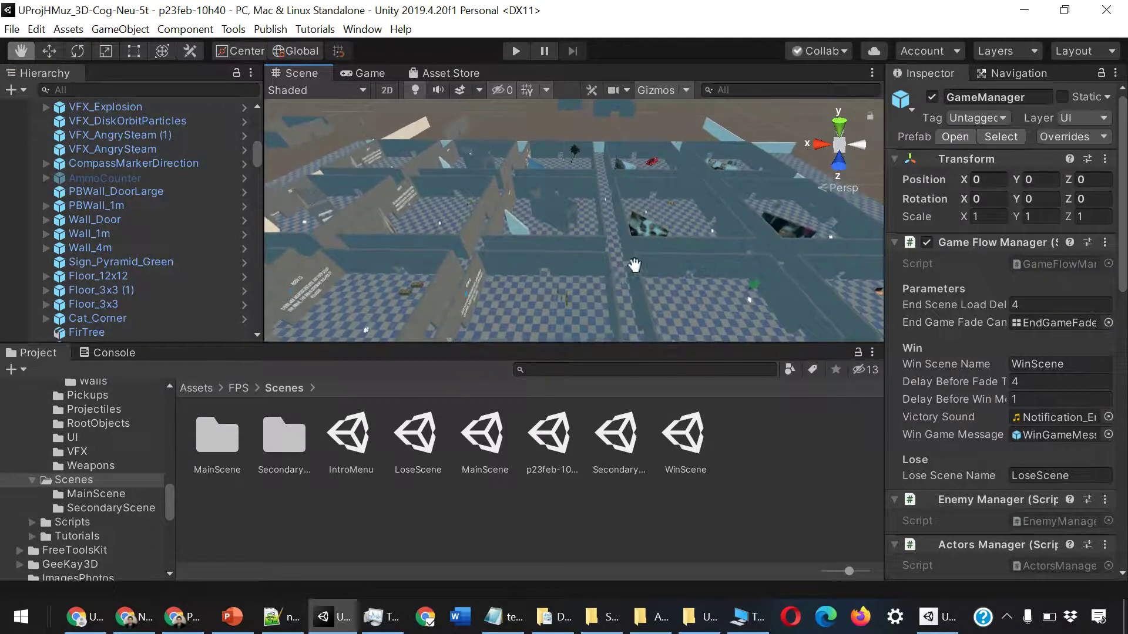
{"action": "scroll", "coordinate": [611, 235], "scroll_direction": "up", "scroll_amount": 1}
{"action": "scroll", "coordinate": [581, 226], "scroll_direction": "up", "scroll_amount": 1}
{"action": "mouse_move", "coordinate": [652, 249]}
{"action": "left_mouse_down", "text": "alt"}
{"action": "mouse_move", "coordinate": [497, 229]}
{"action": "mouse_move", "coordinate": [586, 194]}
{"action": "mouse_move", "coordinate": [677, 214]}
{"action": "mouse_move", "coordinate": [526, 251]}
{"action": "mouse_move", "coordinate": [658, 171]}
{"action": "mouse_move", "coordinate": [690, 228]}
{"action": "mouse_move", "coordinate": [609, 228]}
{"action": "mouse_move", "coordinate": [657, 232]}
{"action": "mouse_move", "coordinate": [639, 237]}
{"action": "mouse_move", "coordinate": [683, 198]}
{"action": "left_mouse_up", "text": "alt"}
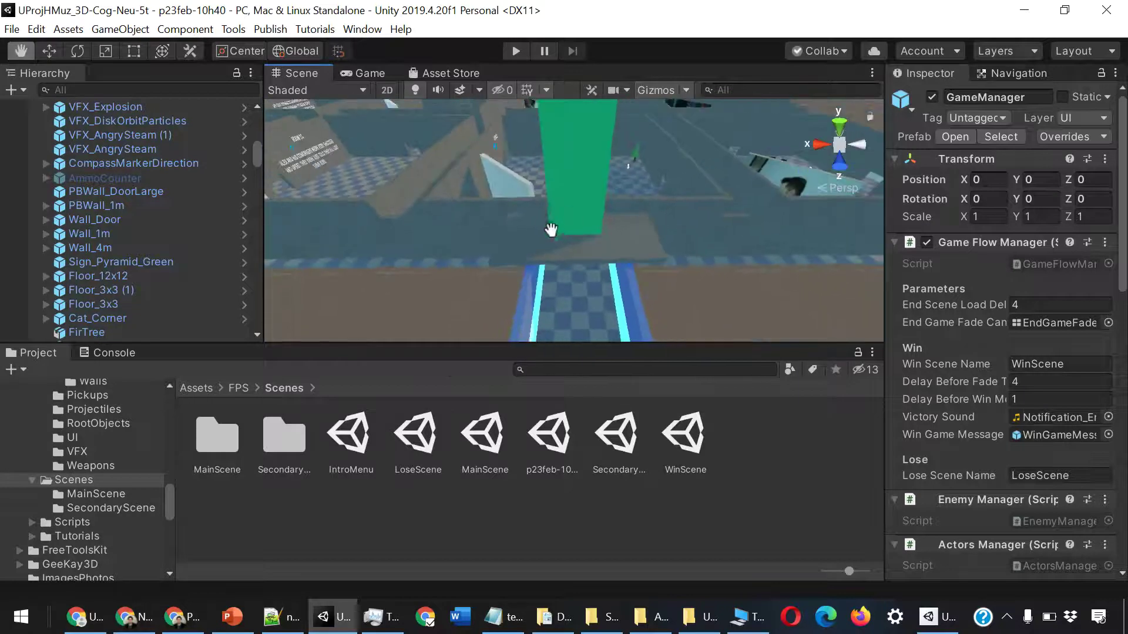
- Orbit over the maze to centre the green pillar and pick the Move tool
{"action": "mouse_move", "coordinate": [684, 198]}
{"action": "left_mouse_down"}
{"action": "mouse_move", "coordinate": [509, 197]}
{"action": "mouse_move", "coordinate": [551, 225]}
{"action": "mouse_move", "coordinate": [709, 230]}
{"action": "mouse_move", "coordinate": [726, 170]}
{"action": "mouse_move", "coordinate": [760, 282]}
{"action": "mouse_move", "coordinate": [677, 206]}
{"action": "left_mouse_up"}
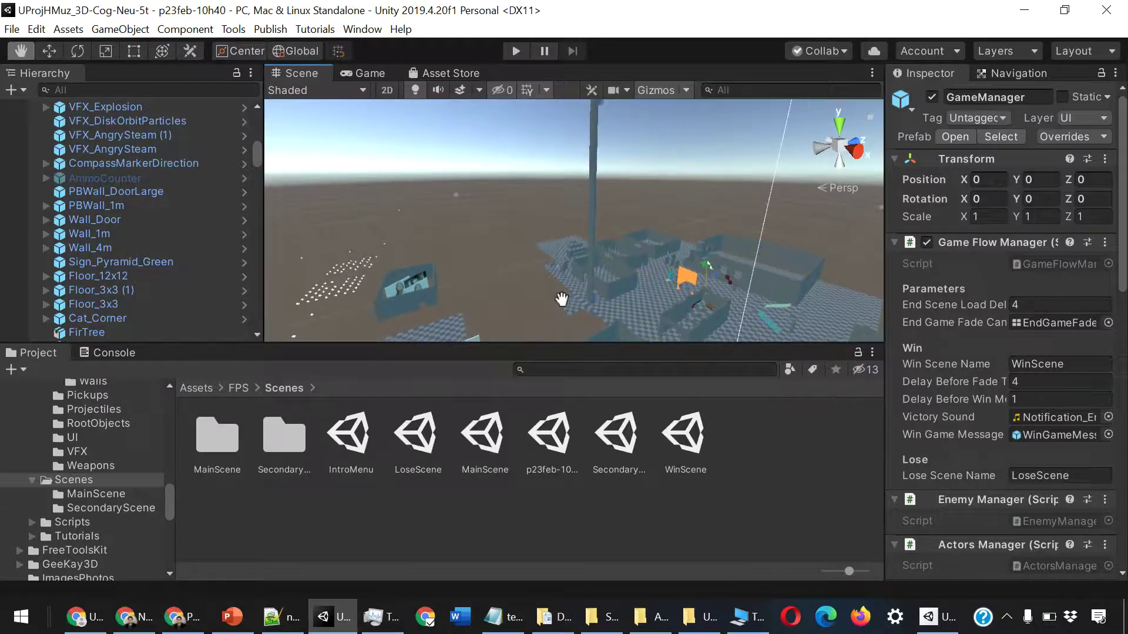
{"action": "left_click_drag", "start_coordinate": [594, 254], "coordinate": [568, 274], "text": "alt"}
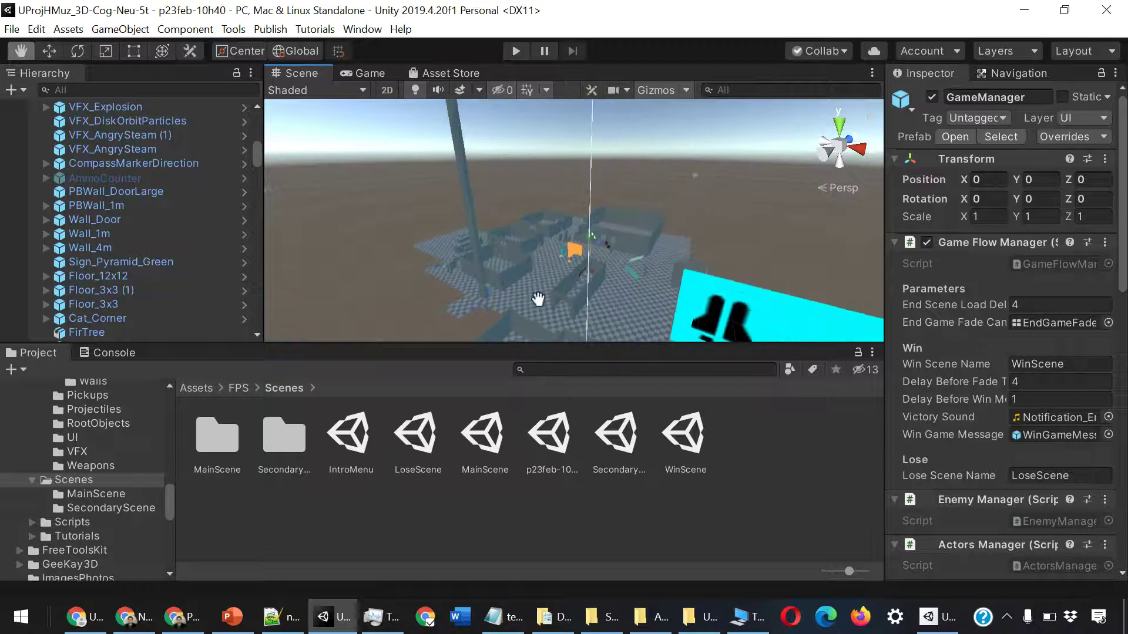
{"action": "mouse_move", "coordinate": [581, 288]}
{"action": "left_mouse_down", "text": "alt"}
{"action": "mouse_move", "coordinate": [812, 177]}
{"action": "mouse_move", "coordinate": [752, 238]}
{"action": "left_mouse_up", "text": "alt"}
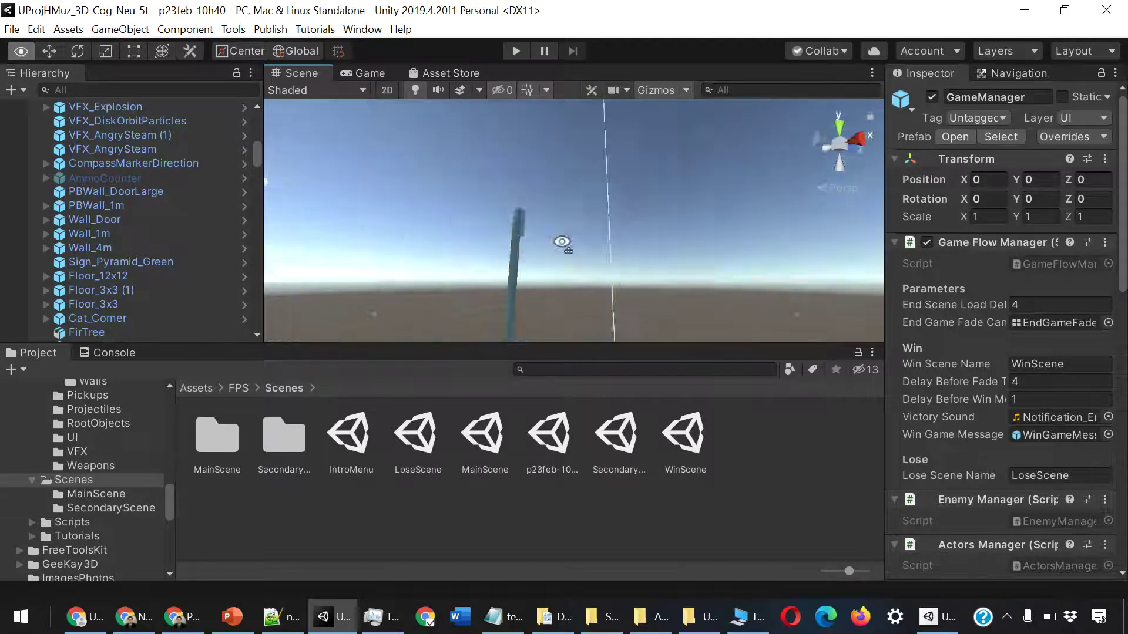
{"action": "mouse_move", "coordinate": [768, 283]}
{"action": "left_mouse_down", "text": "alt"}
{"action": "mouse_move", "coordinate": [813, 295]}
{"action": "mouse_move", "coordinate": [773, 357]}
{"action": "left_mouse_up", "text": "alt"}
{"action": "mouse_move", "coordinate": [710, 275]}
{"action": "left_mouse_down", "text": "alt"}
{"action": "mouse_move", "coordinate": [641, 285]}
{"action": "mouse_move", "coordinate": [728, 293]}
{"action": "mouse_move", "coordinate": [636, 262]}
{"action": "mouse_move", "coordinate": [496, 241]}
{"action": "mouse_move", "coordinate": [662, 245]}
{"action": "mouse_move", "coordinate": [492, 228]}
{"action": "left_mouse_up", "text": "alt"}
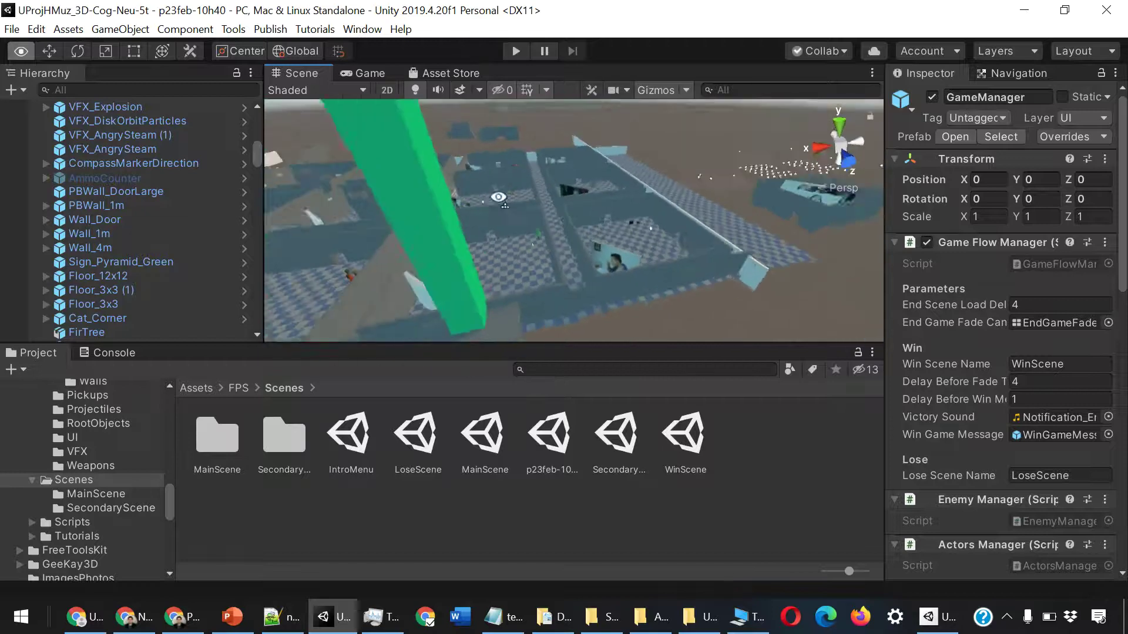
{"action": "left_click_drag", "start_coordinate": [493, 227], "coordinate": [616, 246], "text": "alt"}
{"action": "left_click", "coordinate": [54, 53]}
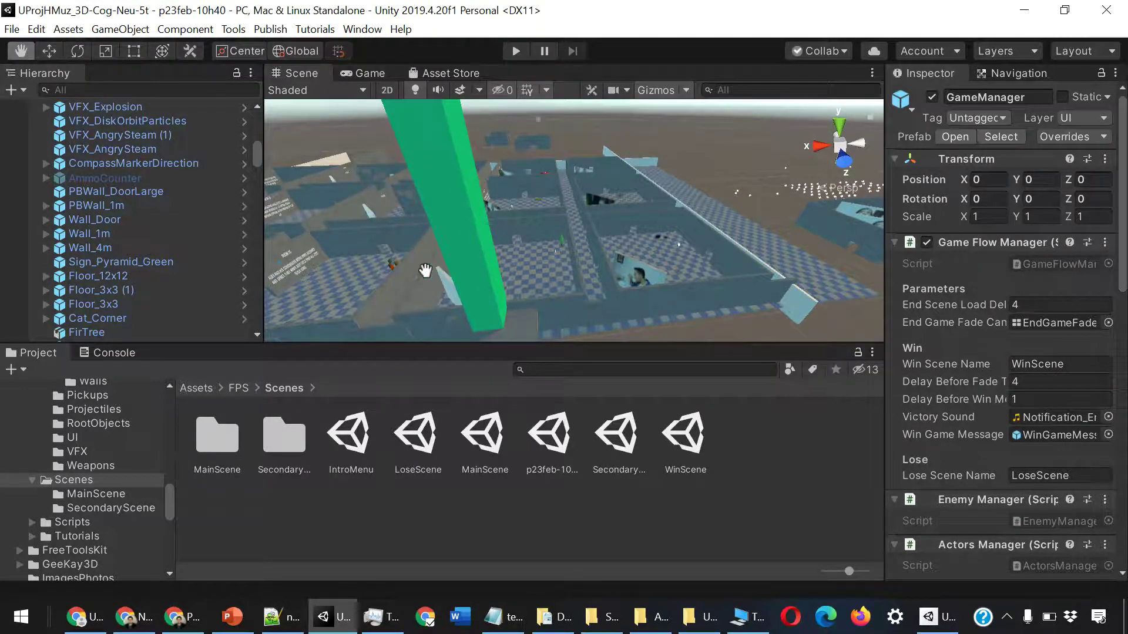
{"action": "mouse_move", "coordinate": [425, 271]}
{"action": "left_mouse_down", "text": "alt"}
{"action": "mouse_move", "coordinate": [562, 293]}
{"action": "mouse_move", "coordinate": [289, 152]}
{"action": "left_mouse_up", "text": "alt"}
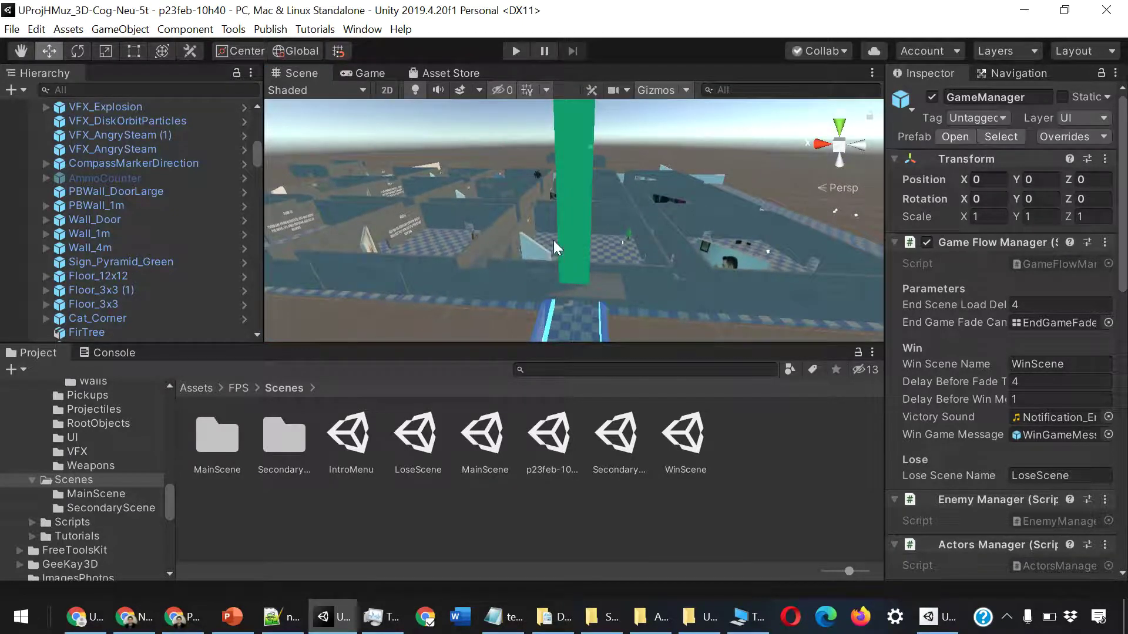
- Inspect the health pickups and the green pillar Cube (4) in the Inspector
{"action": "left_click", "coordinate": [580, 249]}
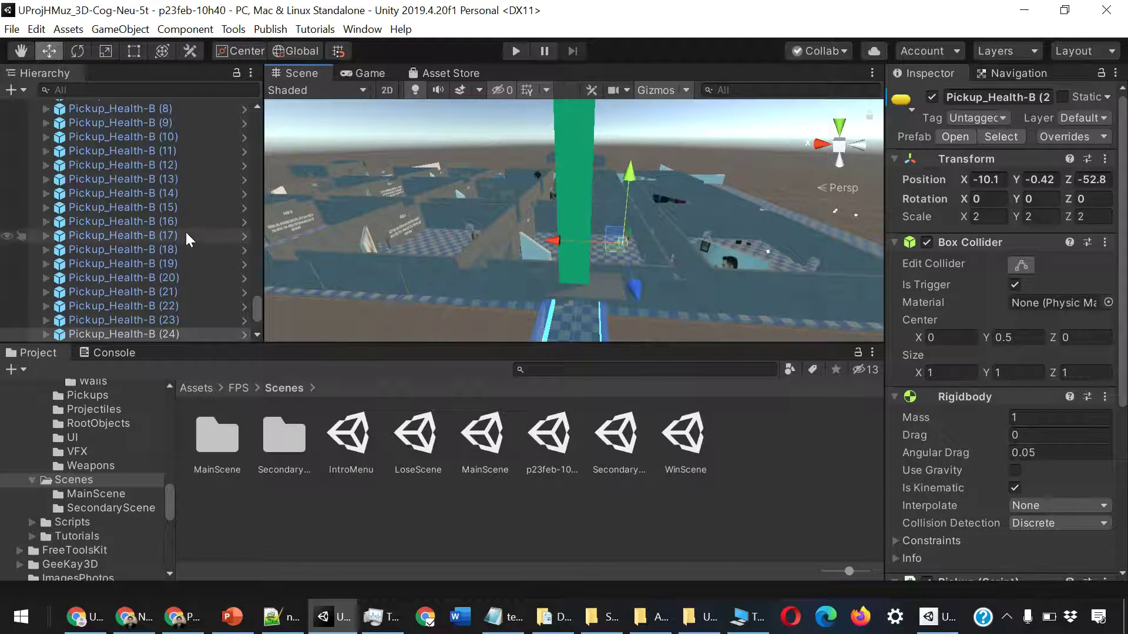
{"action": "left_click", "coordinate": [565, 167]}
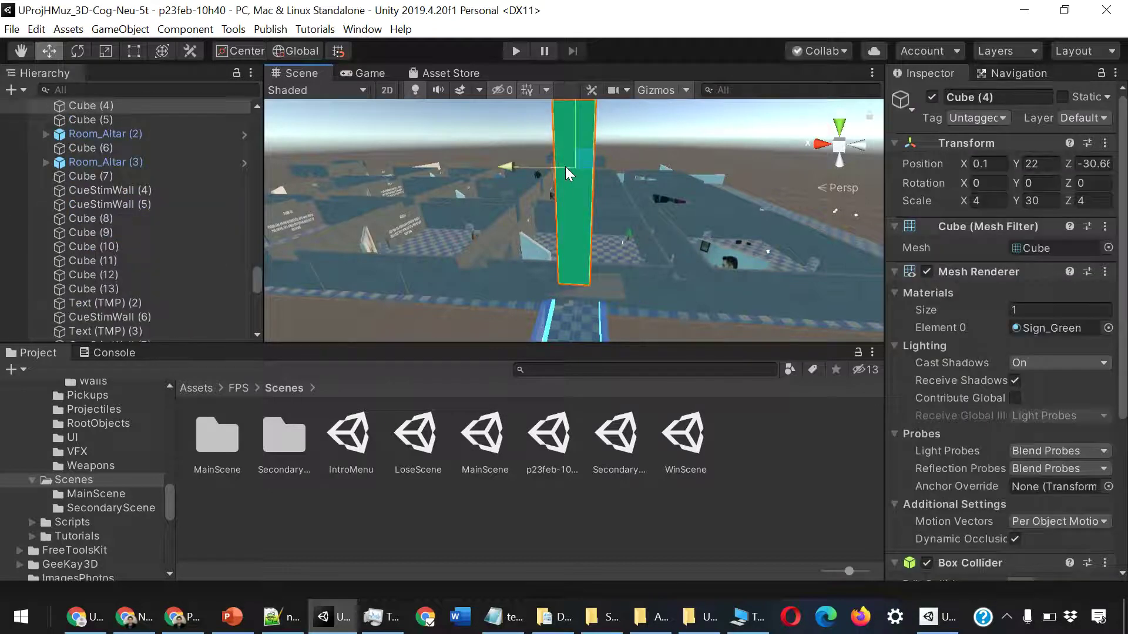
{"action": "scroll", "coordinate": [121, 199], "scroll_direction": "up", "scroll_amount": 5}
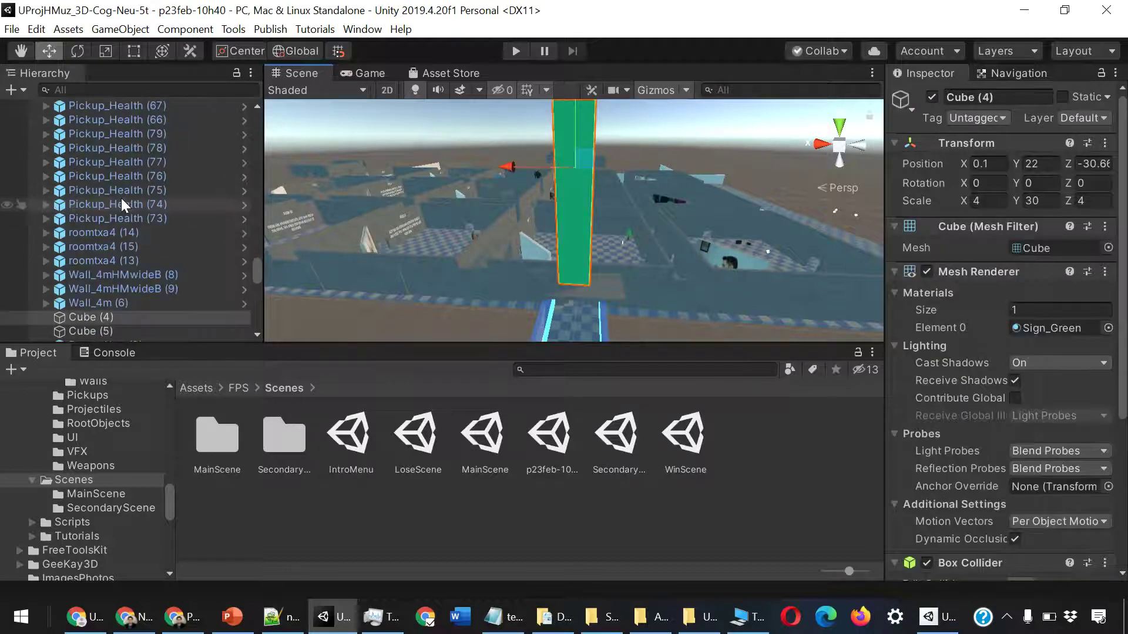
{"action": "left_click", "coordinate": [513, 288]}
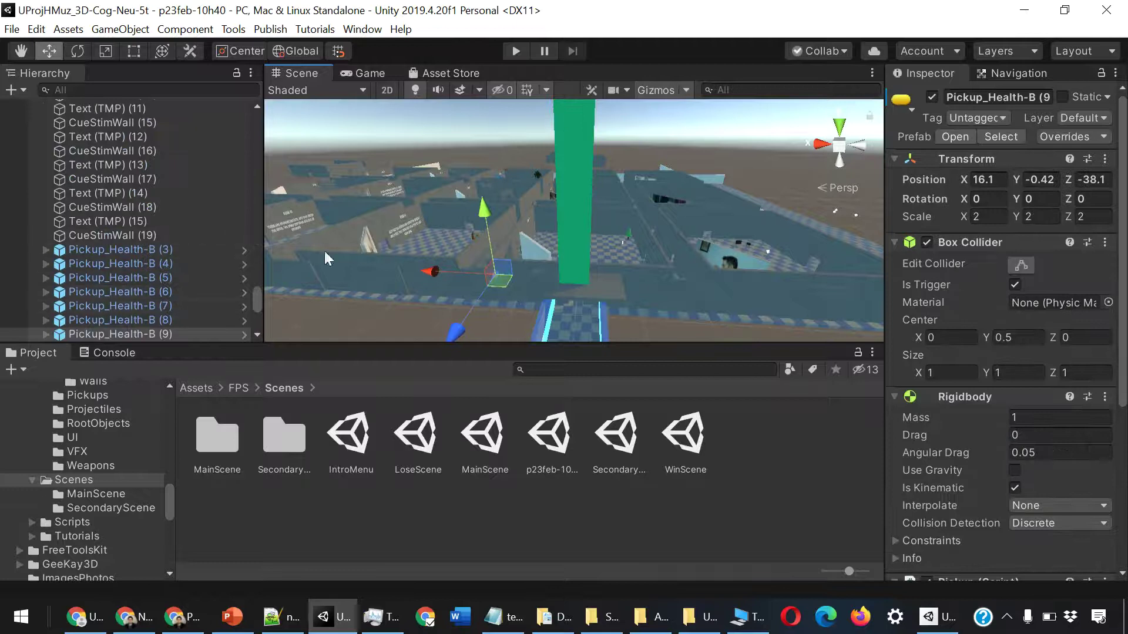
- Select the wall Wall_4m (6), scroll the Hierarchy to the top, and rotate the view
{"action": "left_click", "coordinate": [618, 290]}
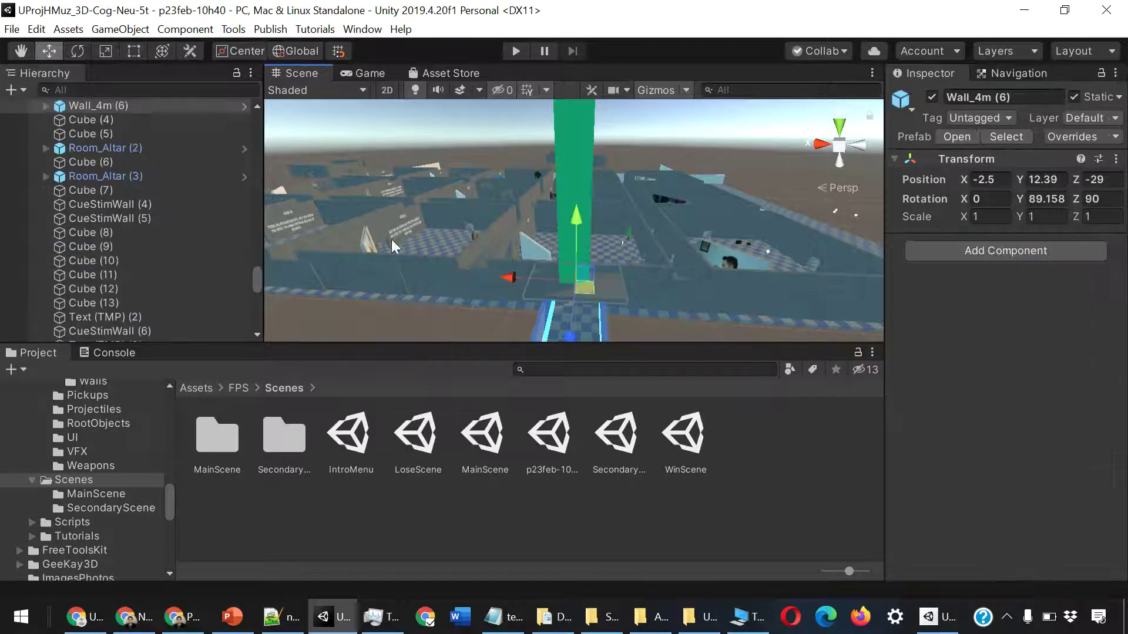
{"action": "scroll", "coordinate": [138, 212], "scroll_direction": "down", "scroll_amount": 5}
{"action": "scroll", "coordinate": [138, 212], "scroll_direction": "down", "scroll_amount": 5}
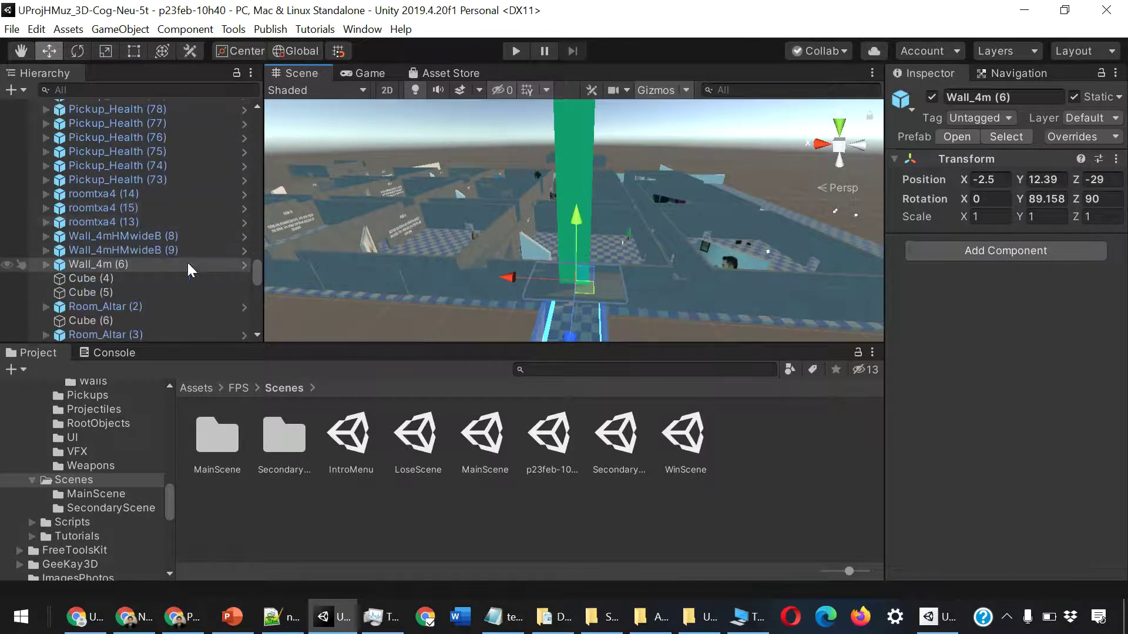
{"action": "left_click_drag", "start_coordinate": [257, 269], "coordinate": [262, 118]}
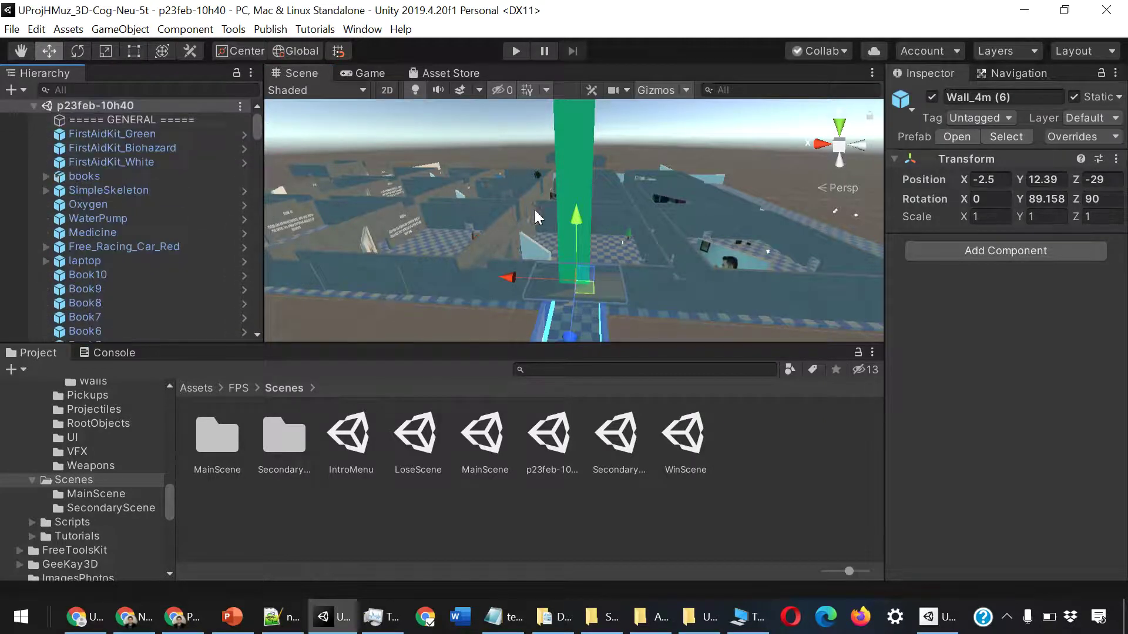
{"action": "right_click_drag", "start_coordinate": [447, 224], "coordinate": [668, 276]}
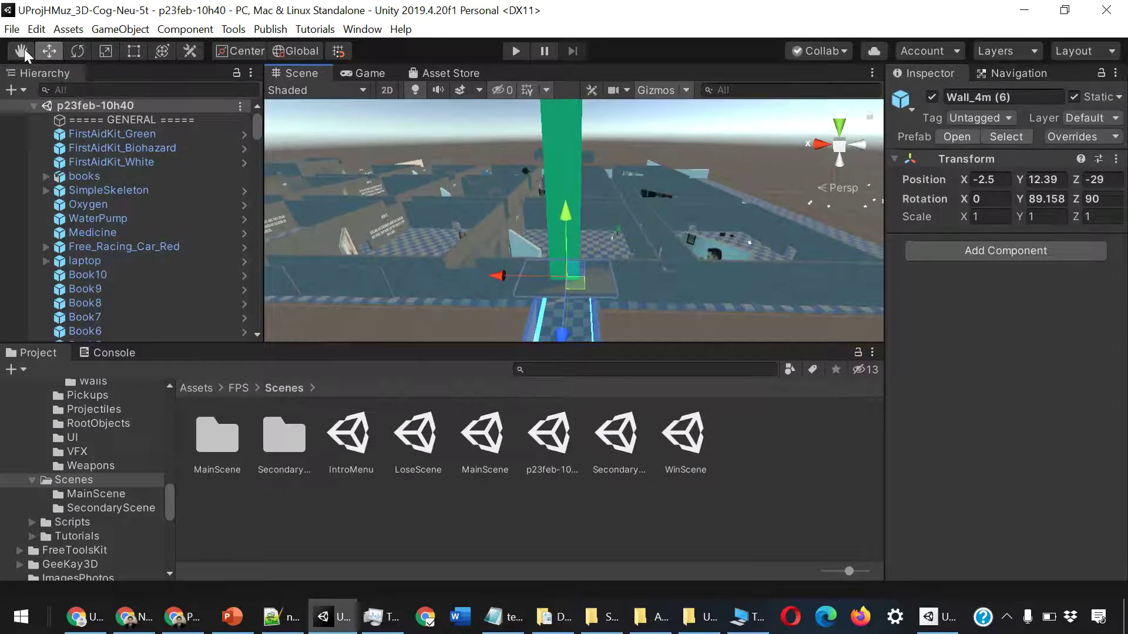
- Switch the gizmo from Persp to Iso and zoom out to a top-down maze view
{"action": "left_click_drag", "start_coordinate": [414, 228], "coordinate": [409, 230]}
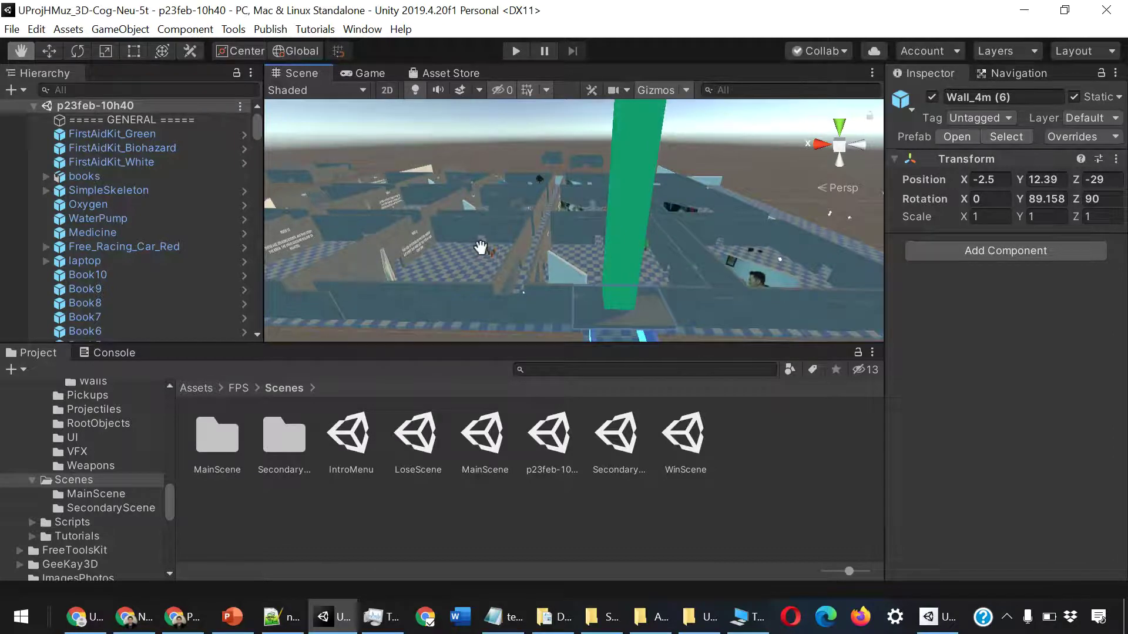
{"action": "mouse_move", "coordinate": [480, 247]}
{"action": "left_mouse_down"}
{"action": "mouse_move", "coordinate": [466, 237]}
{"action": "mouse_move", "coordinate": [675, 276]}
{"action": "left_mouse_up"}
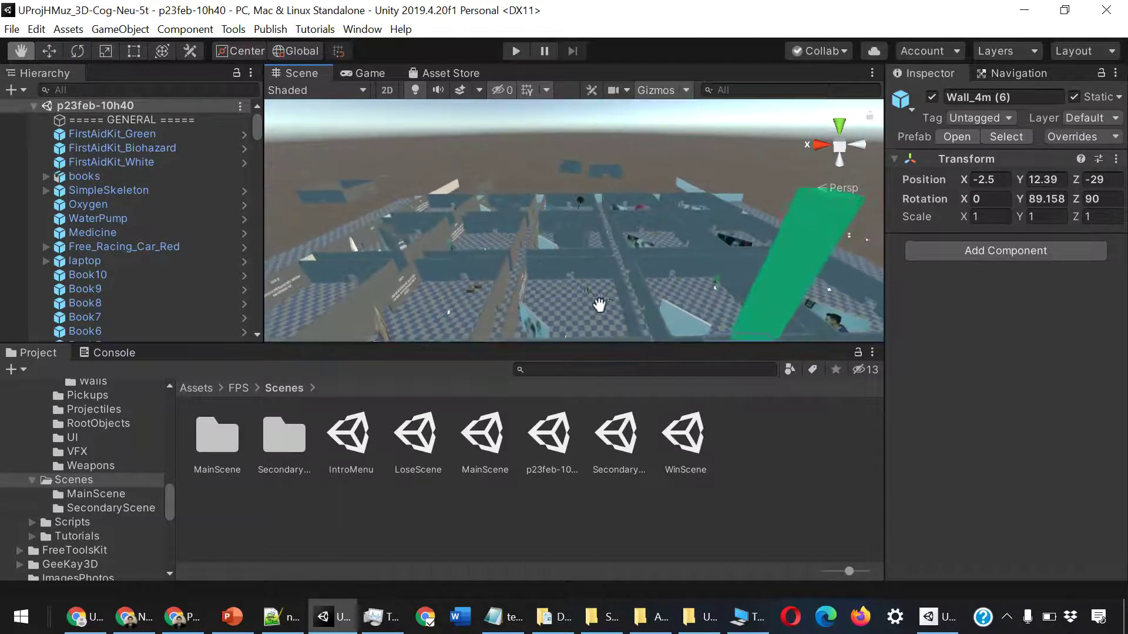
{"action": "left_click", "coordinate": [848, 192]}
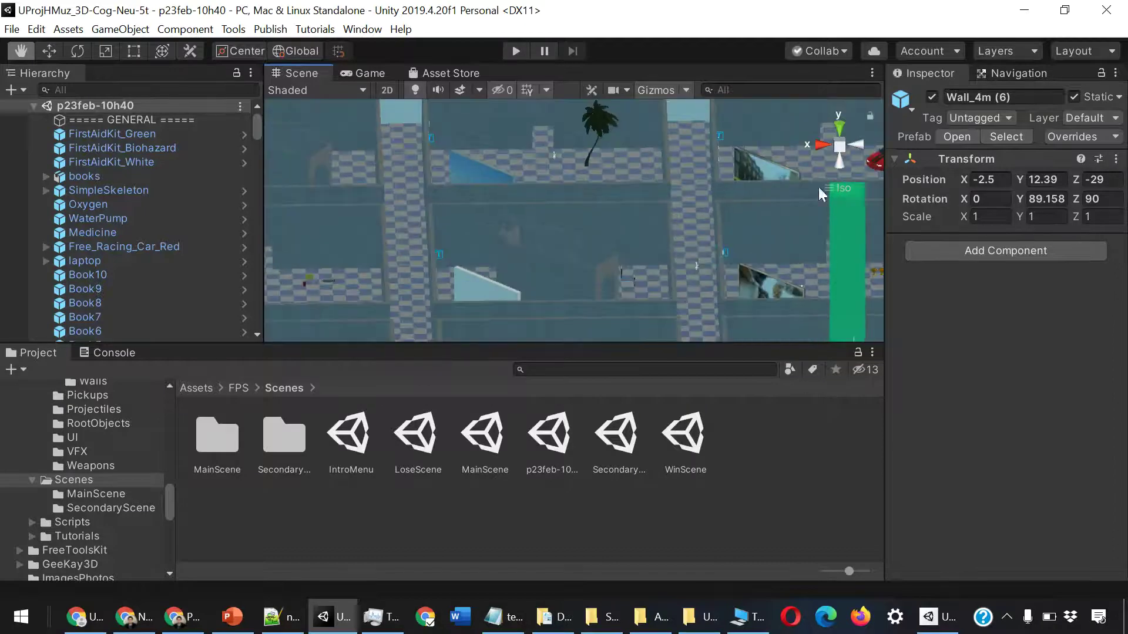
{"action": "scroll", "coordinate": [638, 227], "scroll_direction": "down", "scroll_amount": 5}
{"action": "mouse_move", "coordinate": [639, 227]}
{"action": "left_mouse_down", "text": "alt"}
{"action": "mouse_move", "coordinate": [515, 228]}
{"action": "mouse_move", "coordinate": [531, 192]}
{"action": "left_mouse_up", "text": "alt"}
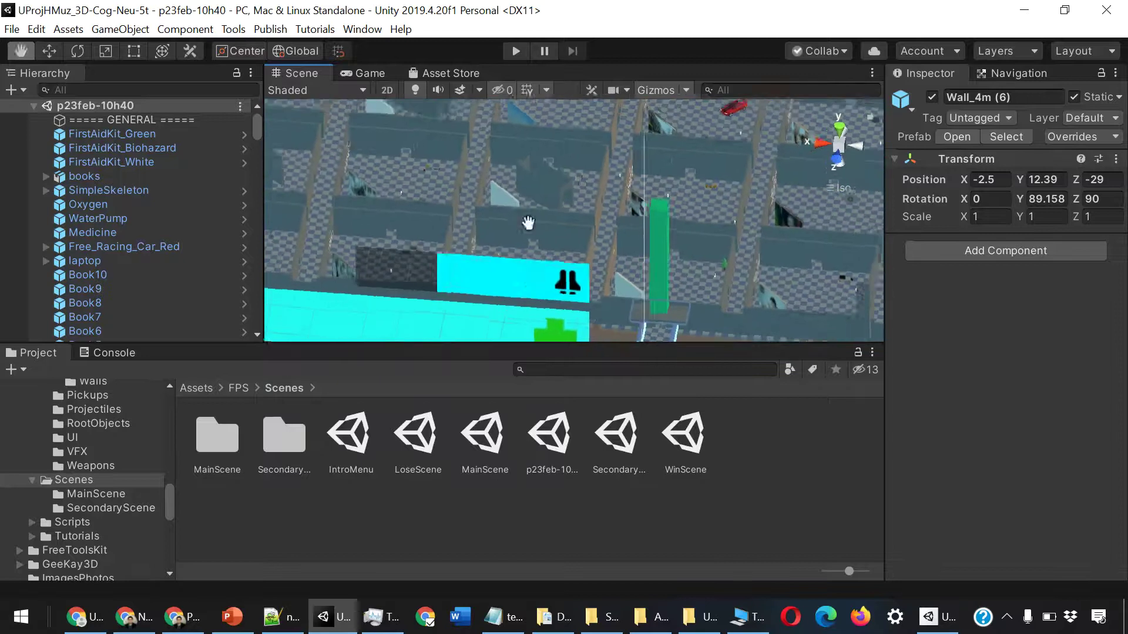
{"action": "scroll", "coordinate": [534, 191], "scroll_direction": "down", "scroll_amount": 4}
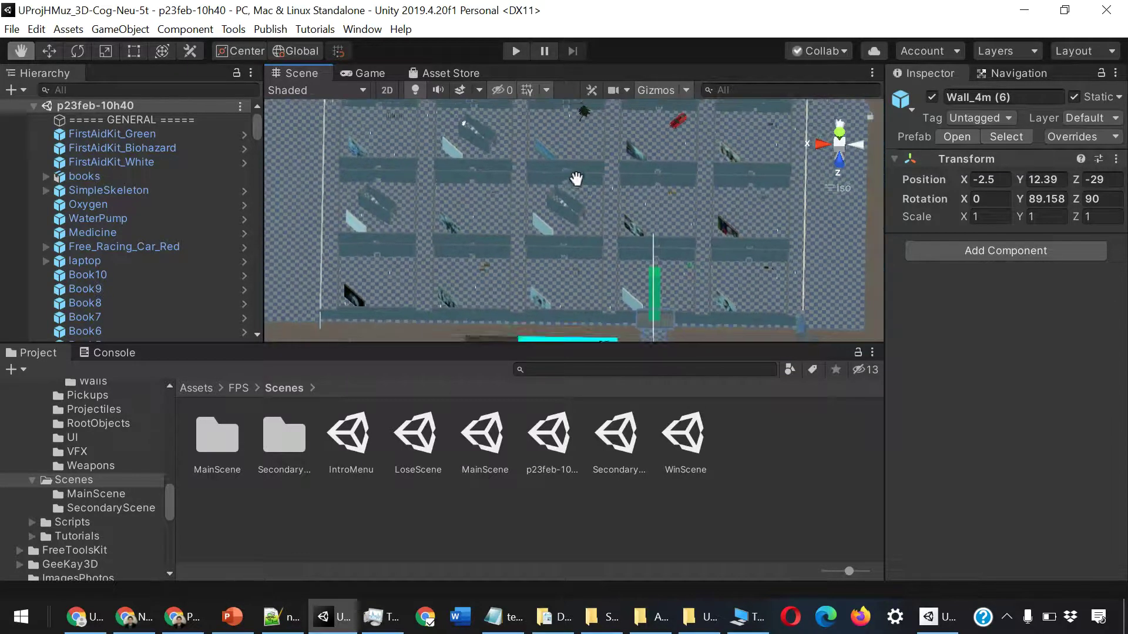
{"action": "scroll", "coordinate": [570, 191], "scroll_direction": "down", "scroll_amount": 2}
{"action": "left_click_drag", "start_coordinate": [614, 206], "coordinate": [621, 205], "text": "alt"}
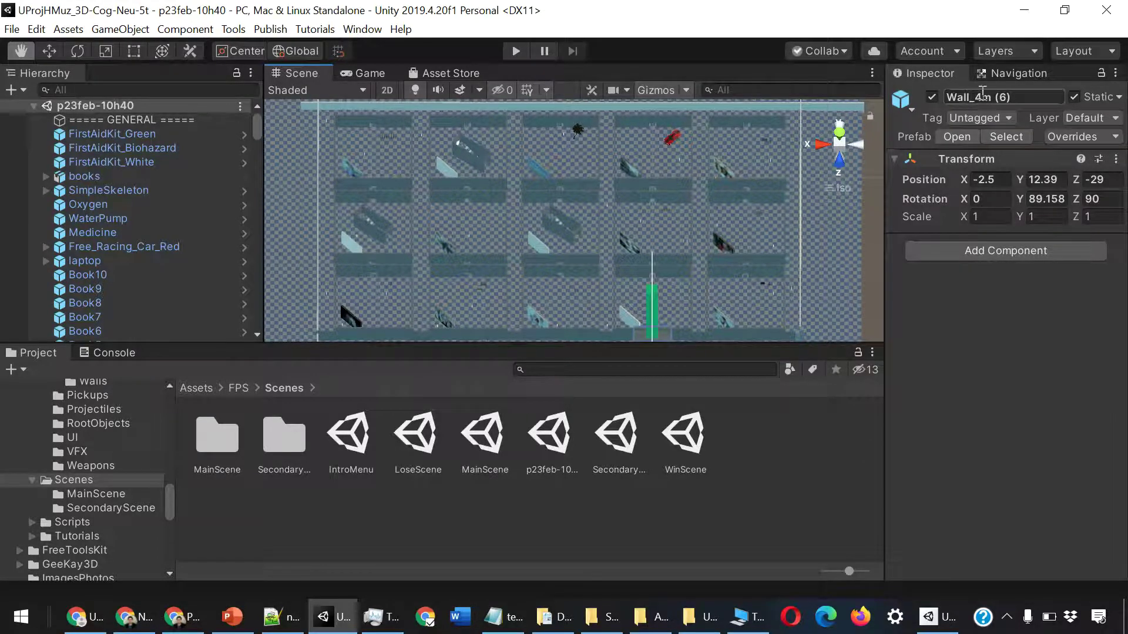
- Open the Navigation tab, then return to the wall's Inspector
{"action": "left_click", "coordinate": [1000, 69]}
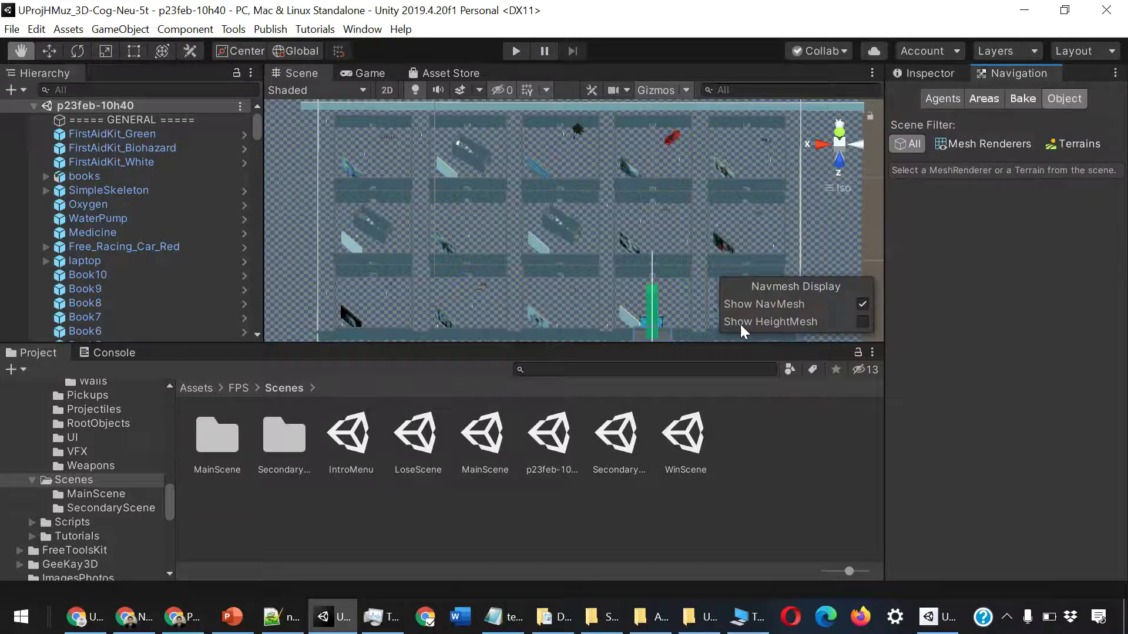
{"action": "scroll", "coordinate": [643, 261], "scroll_direction": "up", "scroll_amount": 1}
{"action": "scroll", "coordinate": [656, 258], "scroll_direction": "up", "scroll_amount": 1}
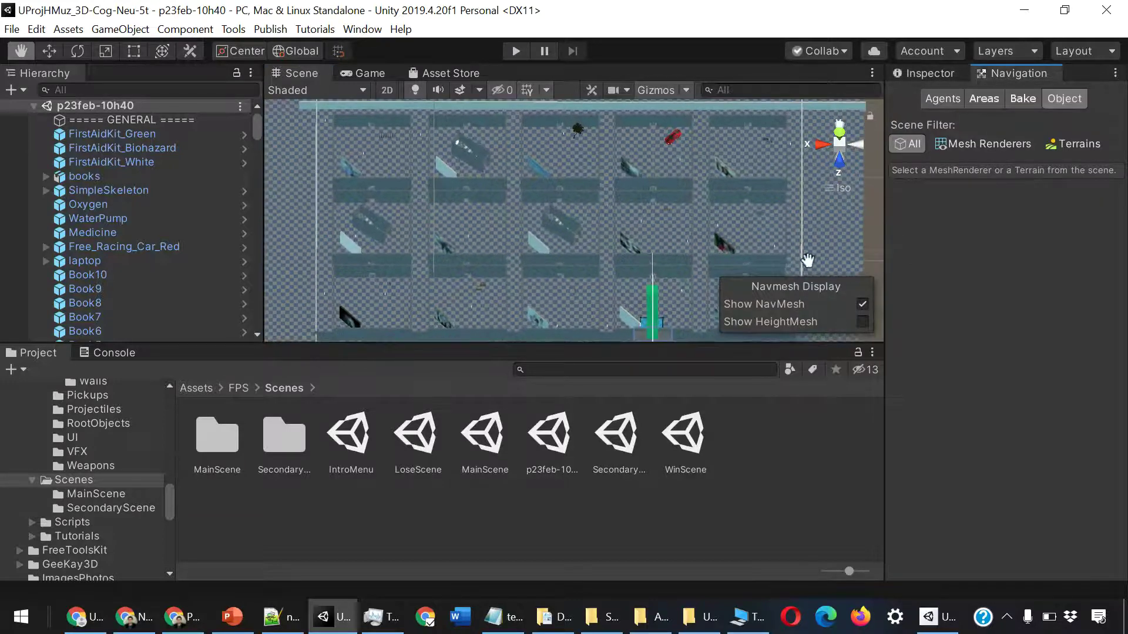
{"action": "left_click", "coordinate": [939, 74]}
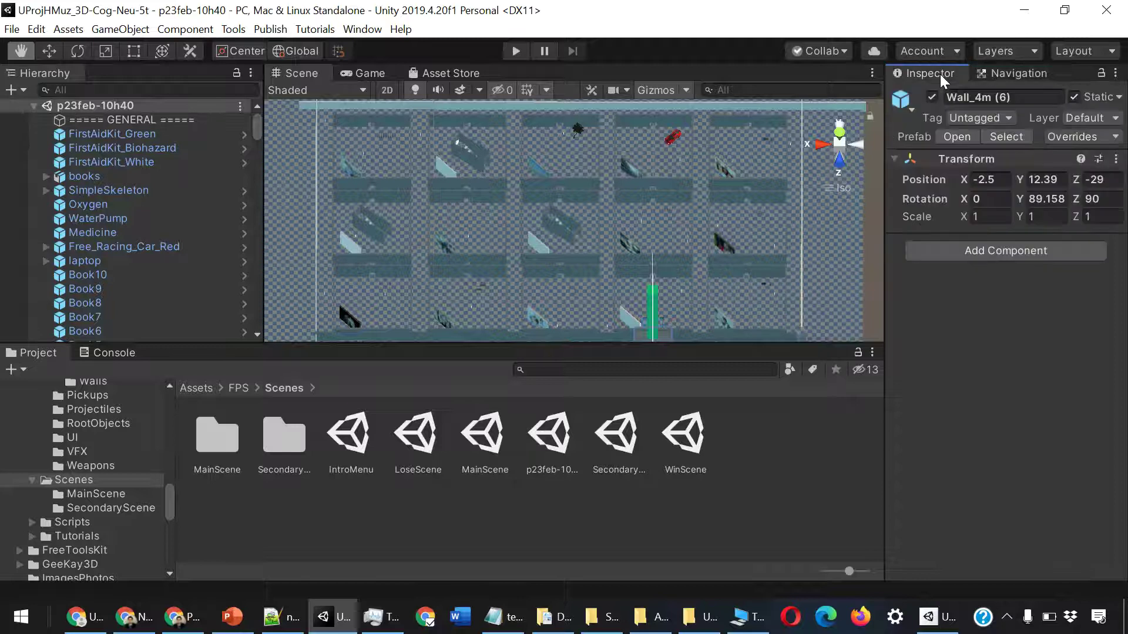
- Switch the Scene view back to perspective, zoom and orbit over the maze
{"action": "left_click", "coordinate": [833, 186]}
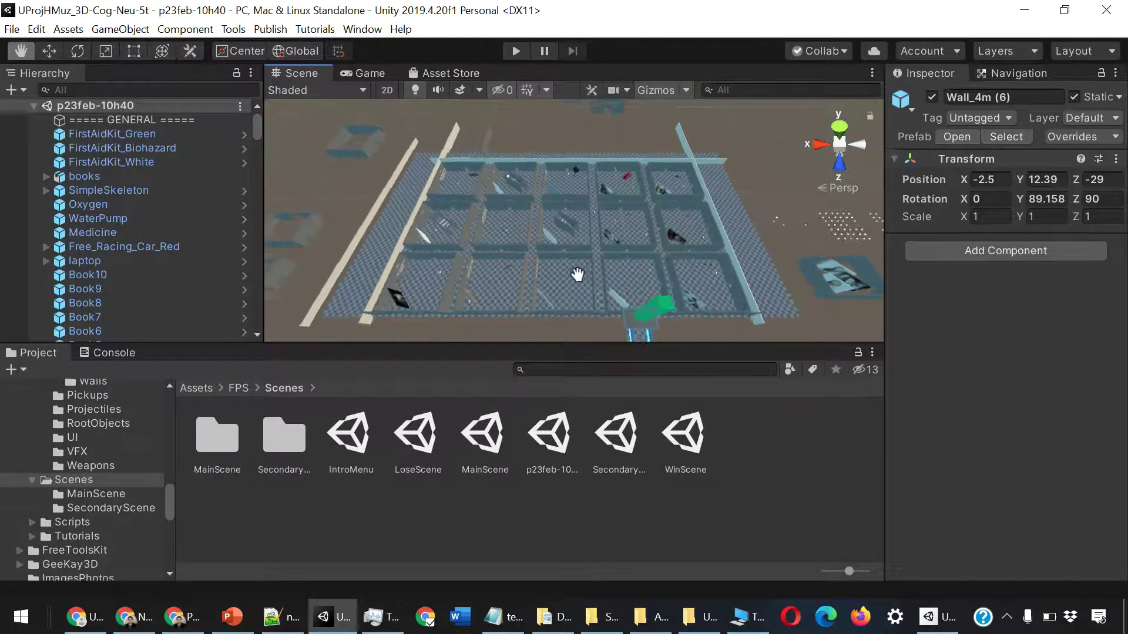
{"action": "scroll", "coordinate": [578, 274], "scroll_direction": "up", "scroll_amount": 3}
{"action": "scroll", "coordinate": [579, 274], "scroll_direction": "up", "scroll_amount": 3}
{"action": "scroll", "coordinate": [582, 274], "scroll_direction": "up", "scroll_amount": 3}
{"action": "scroll", "coordinate": [585, 273], "scroll_direction": "up", "scroll_amount": 3}
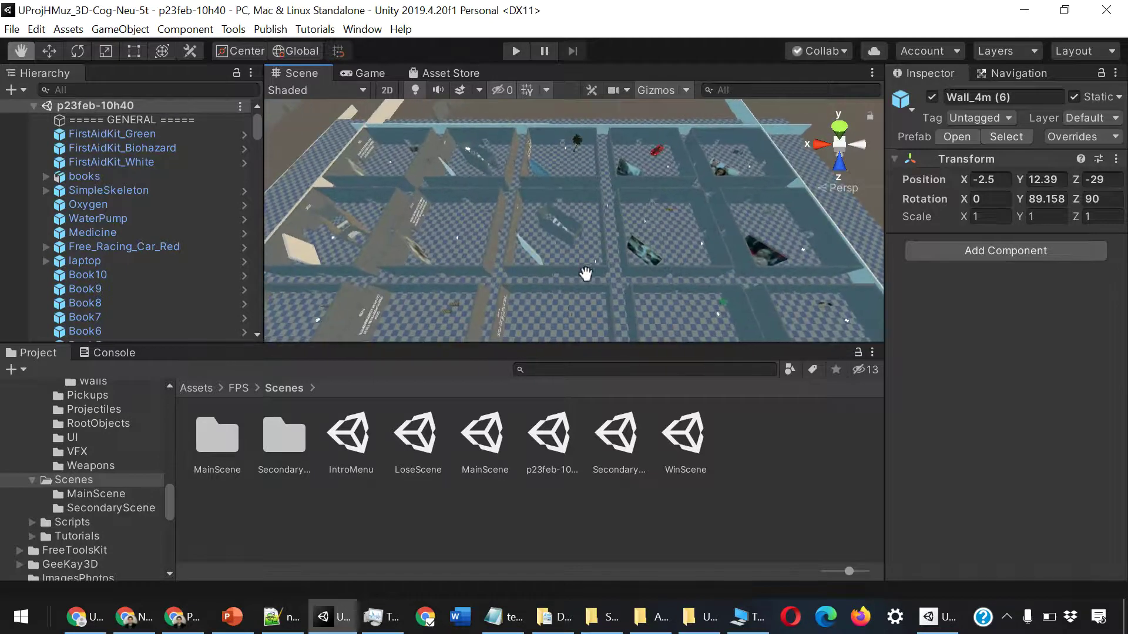
{"action": "mouse_move", "coordinate": [585, 273]}
{"action": "left_mouse_down", "text": "alt"}
{"action": "mouse_move", "coordinate": [738, 202]}
{"action": "mouse_move", "coordinate": [722, 207]}
{"action": "left_mouse_up", "text": "alt"}
{"action": "scroll", "coordinate": [156, 245], "scroll_direction": "down", "scroll_amount": 5}
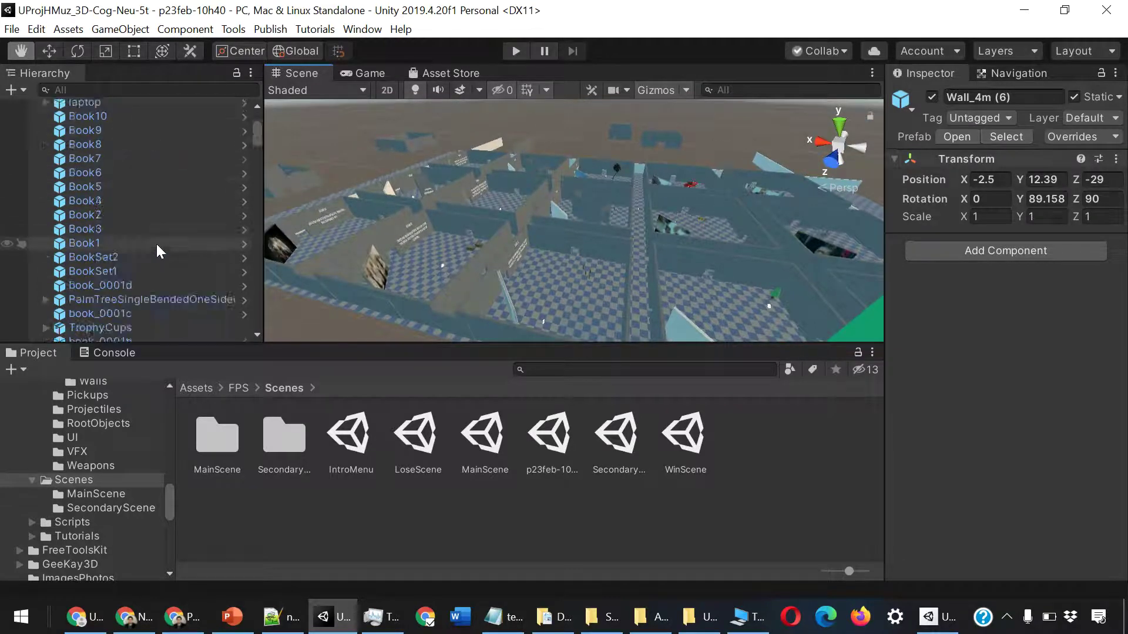
{"action": "scroll", "coordinate": [160, 244], "scroll_direction": "down", "scroll_amount": 5}
{"action": "scroll", "coordinate": [160, 245], "scroll_direction": "down", "scroll_amount": 5}
{"action": "scroll", "coordinate": [162, 254], "scroll_direction": "down", "scroll_amount": 5}
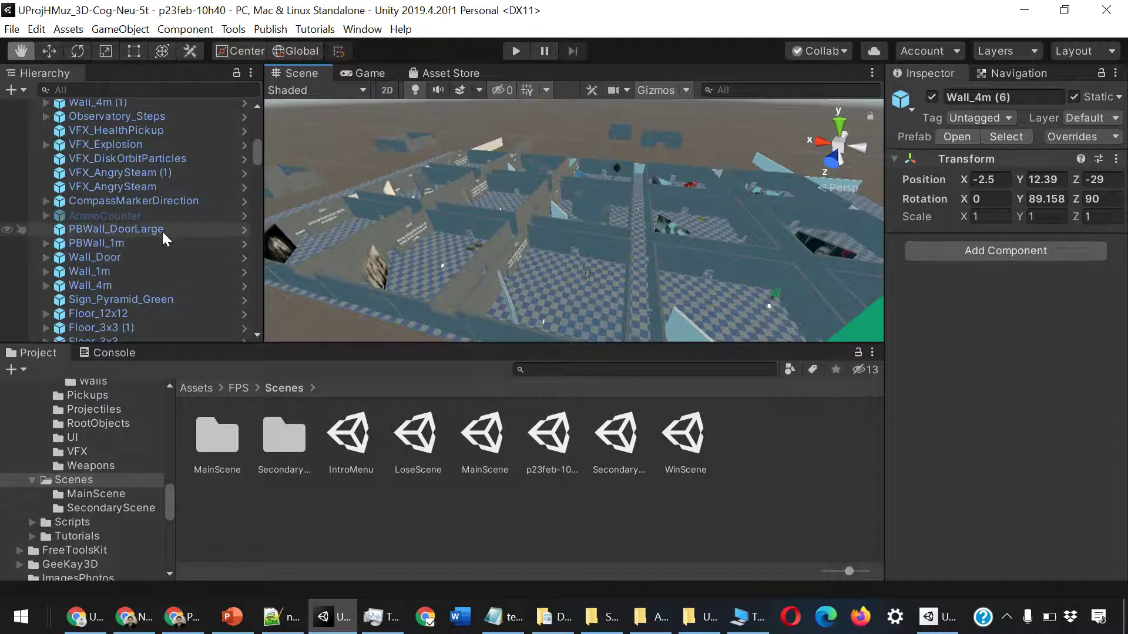
{"action": "scroll", "coordinate": [164, 221], "scroll_direction": "down", "scroll_amount": 3}
{"action": "scroll", "coordinate": [241, 181], "scroll_direction": "up", "scroll_amount": 3}
{"action": "scroll", "coordinate": [255, 139], "scroll_direction": "up", "scroll_amount": 5}
{"action": "left_click_drag", "start_coordinate": [255, 139], "coordinate": [302, 114]}
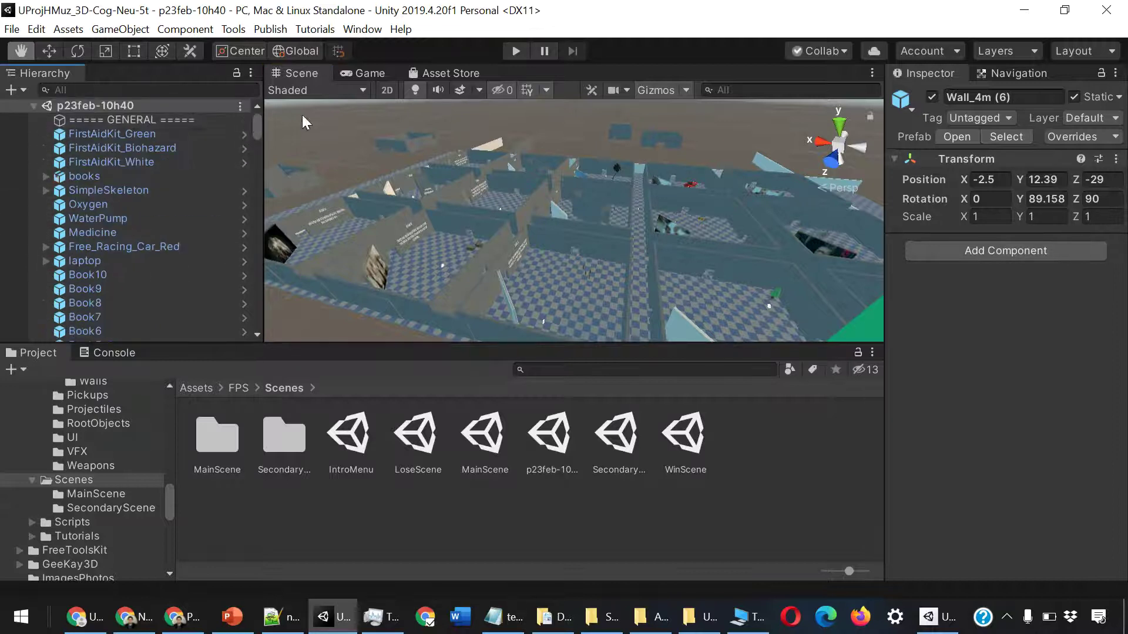
- Select FirstAidKit_Green, then books to show its Transform and booksAvatar Animator
{"action": "left_click", "coordinate": [118, 135]}
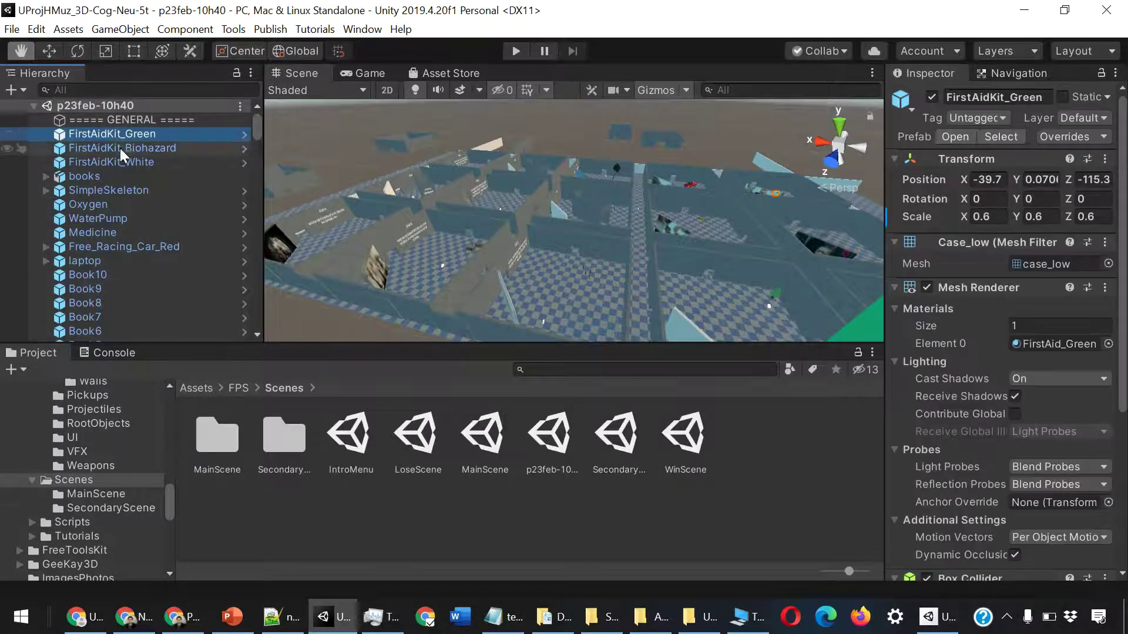
{"action": "left_click", "coordinate": [101, 174]}
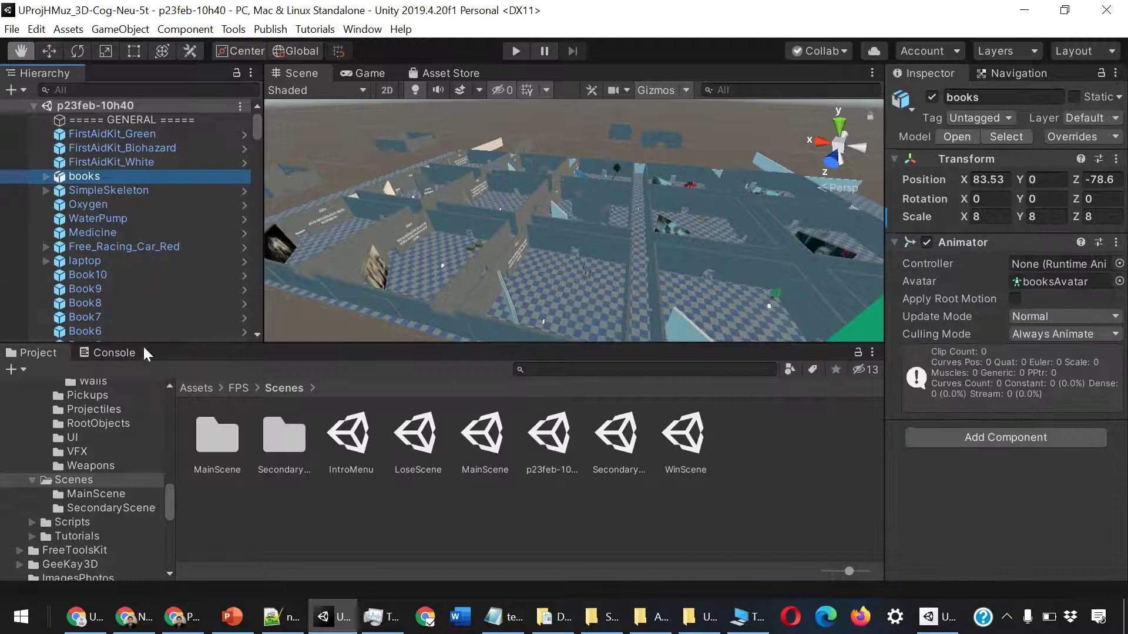
{"action": "scroll", "coordinate": [126, 225], "scroll_direction": "down", "scroll_amount": 3}
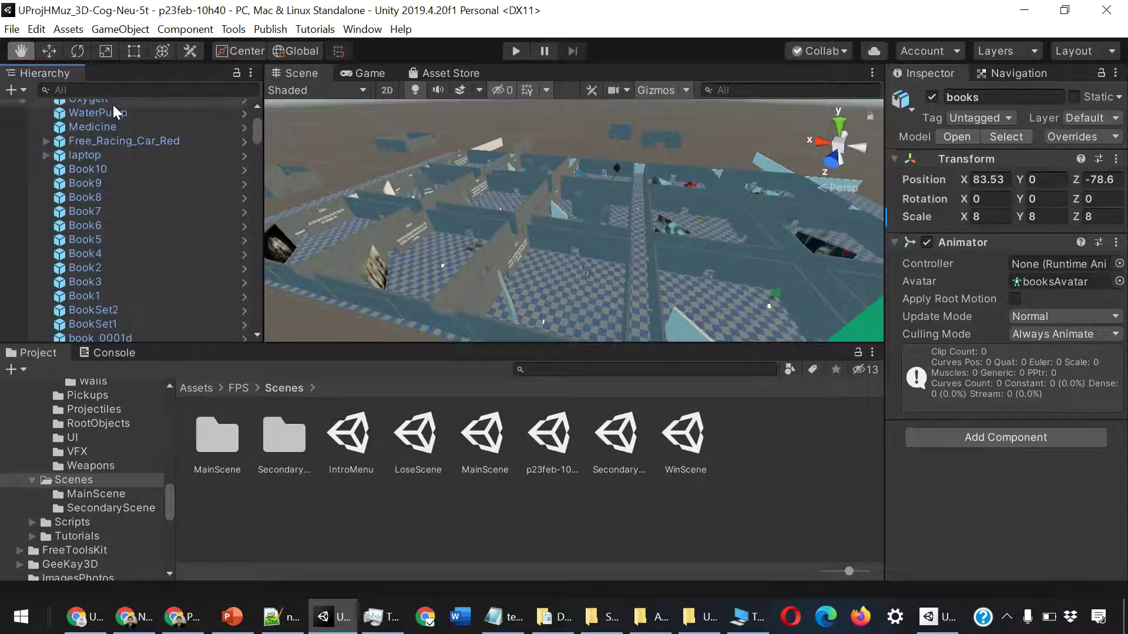
{"action": "scroll", "coordinate": [115, 111], "scroll_direction": "up", "scroll_amount": 2}
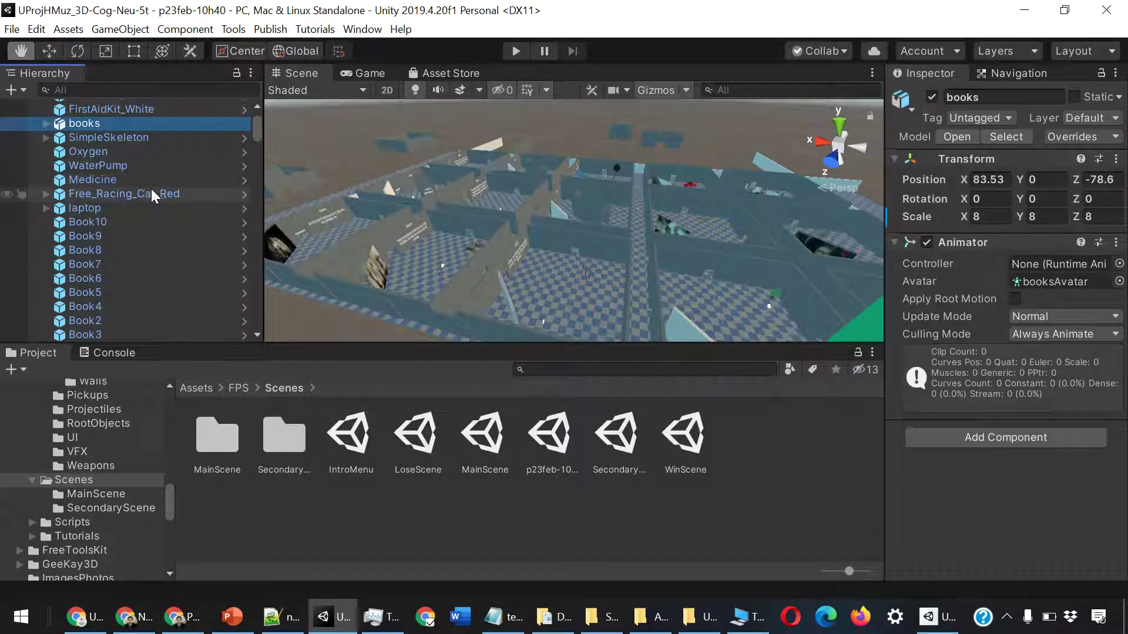
{"action": "left_click", "coordinate": [6, 30]}
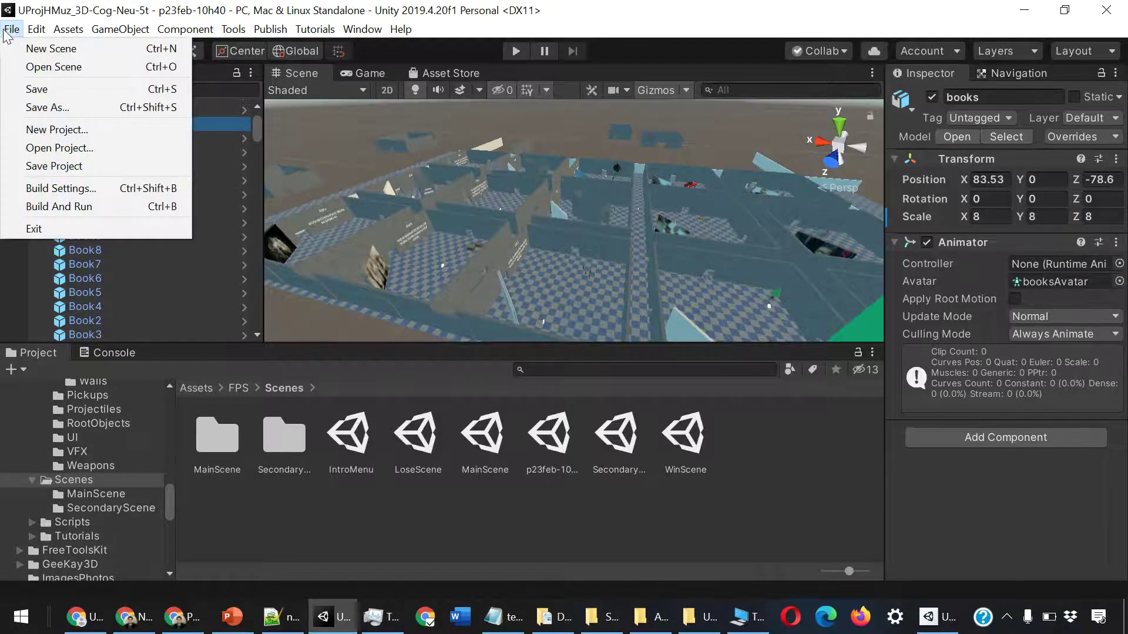
{"action": "mouse_move", "coordinate": [59, 30]}
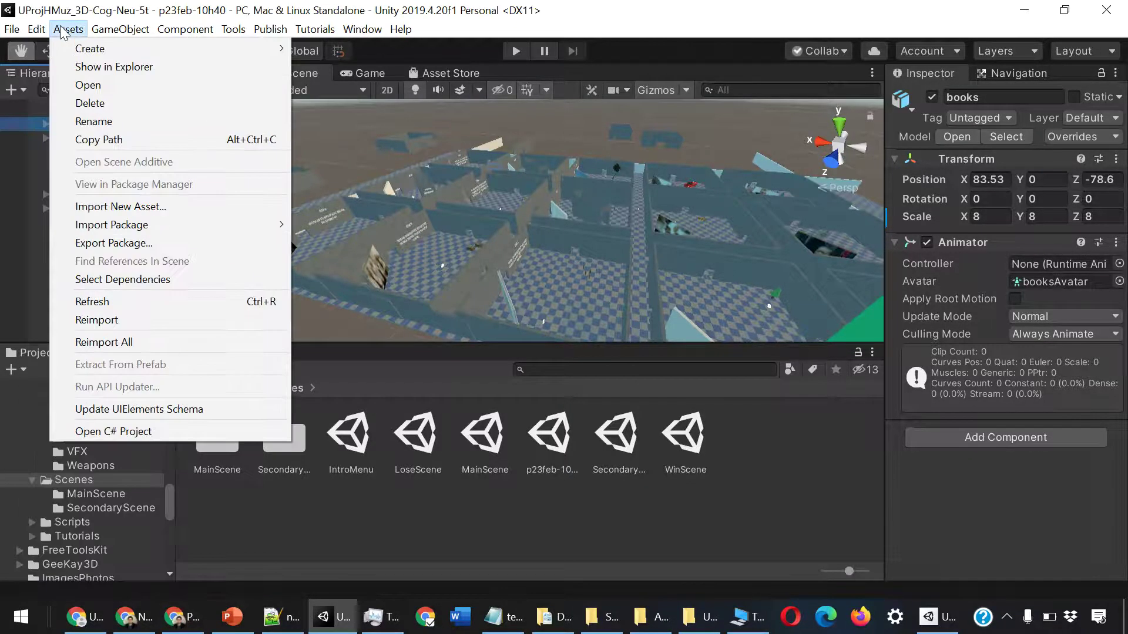
{"action": "mouse_move", "coordinate": [96, 34]}
{"action": "mouse_move", "coordinate": [157, 86]}
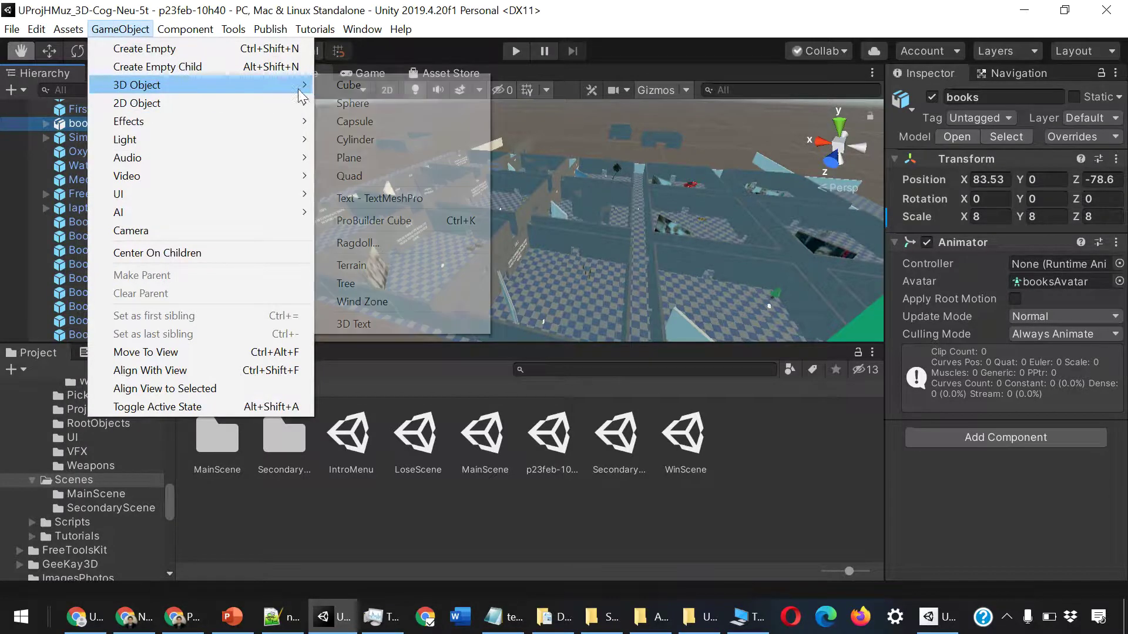
{"action": "mouse_move", "coordinate": [174, 39]}
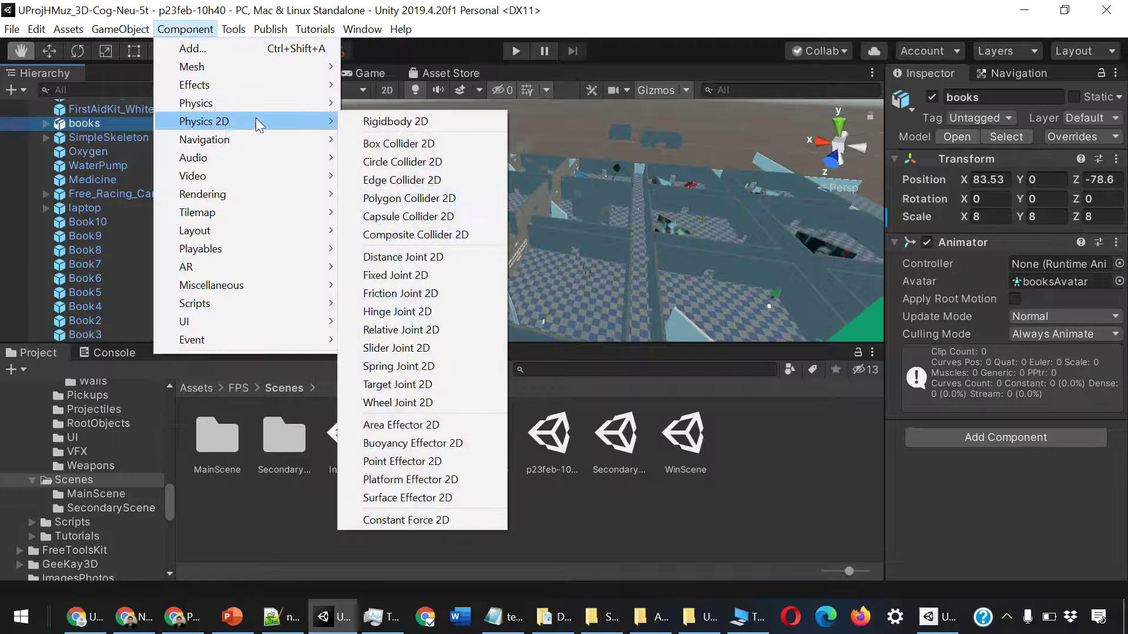
{"action": "mouse_move", "coordinate": [279, 110]}
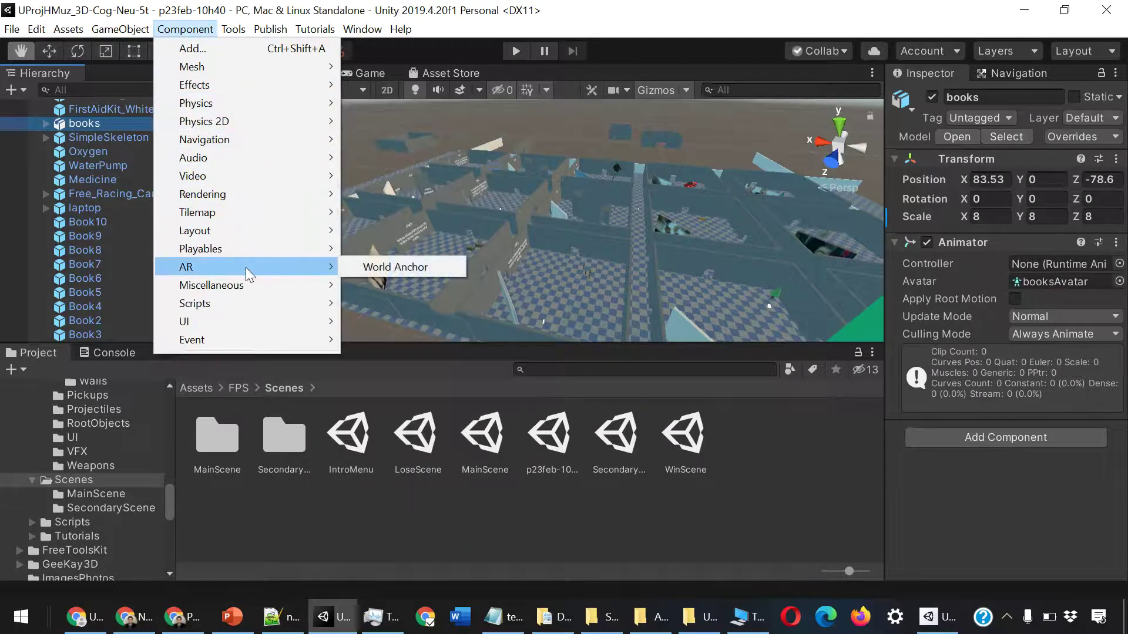
{"action": "mouse_move", "coordinate": [237, 304]}
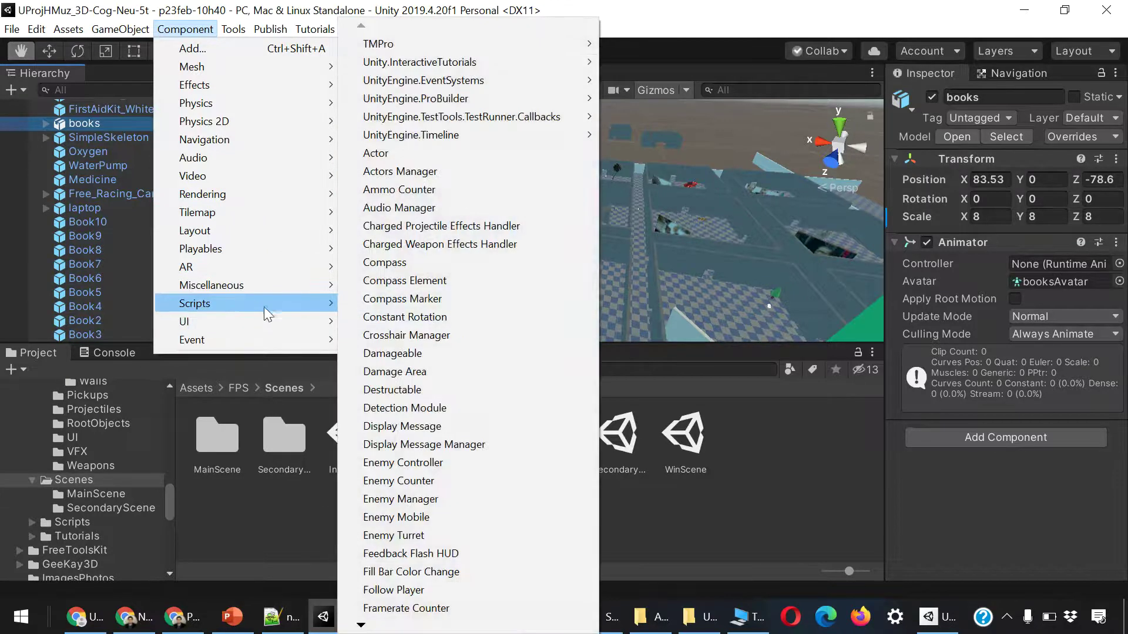
{"action": "mouse_move", "coordinate": [423, 61]}
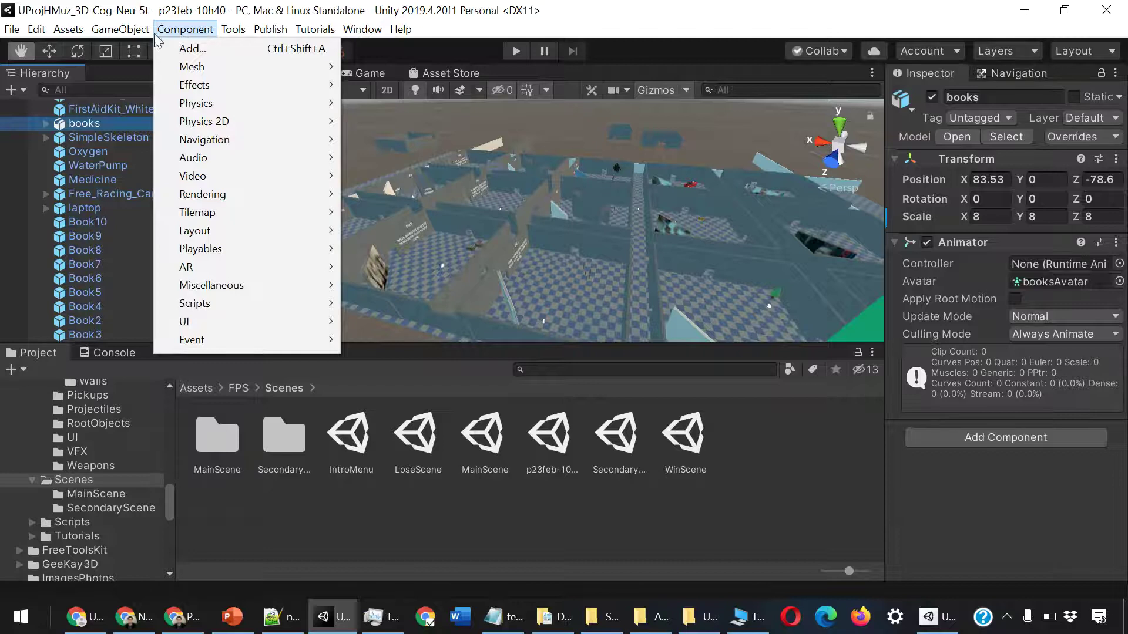
{"action": "mouse_move", "coordinate": [197, 86]}
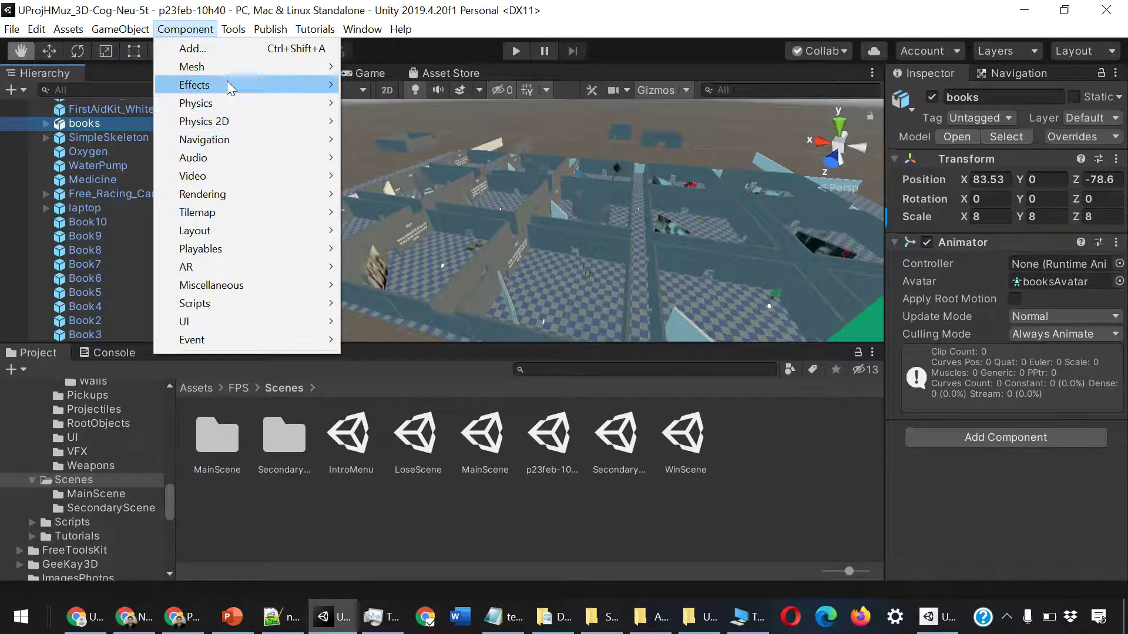
{"action": "mouse_move", "coordinate": [228, 157]}
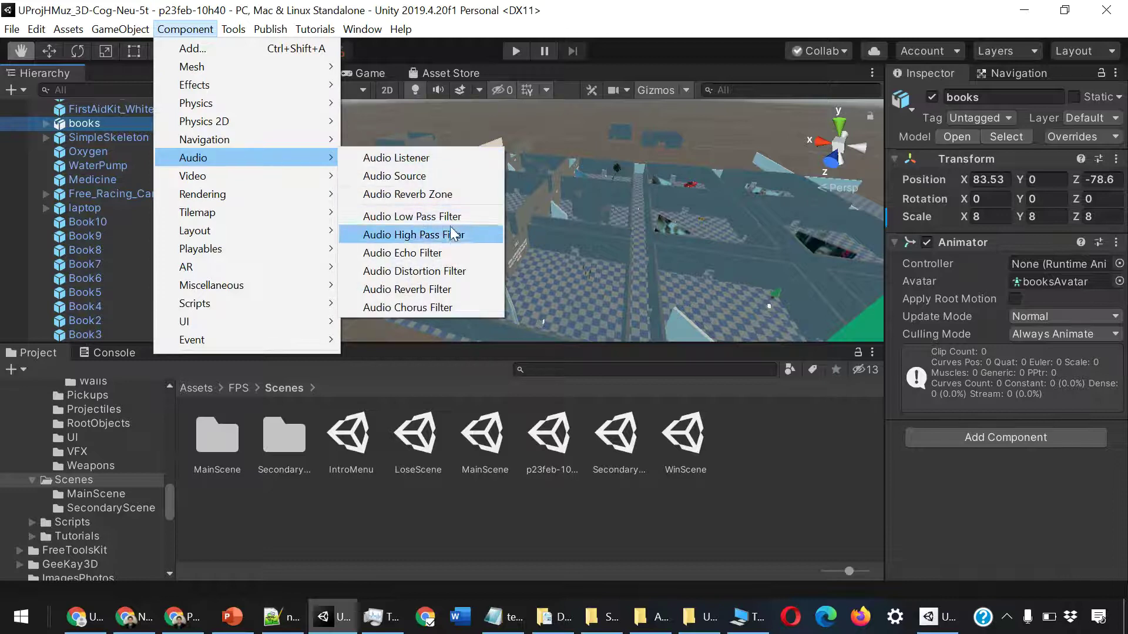
{"action": "mouse_move", "coordinate": [238, 34]}
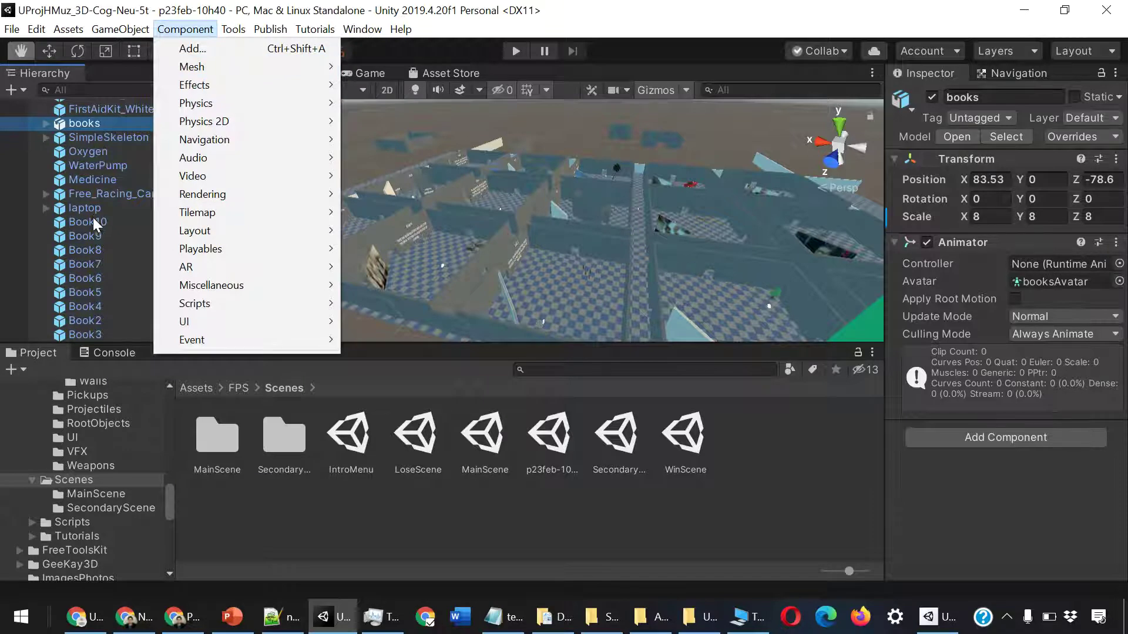
{"action": "mouse_move", "coordinate": [227, 62]}
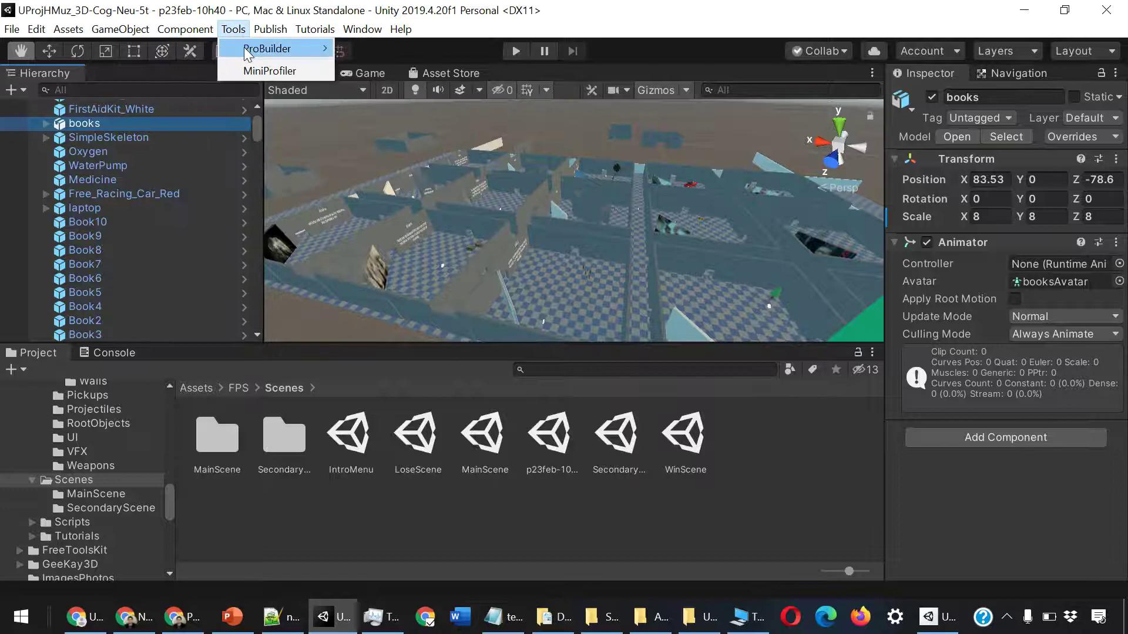
{"action": "left_click", "coordinate": [252, 126]}
{"action": "scroll", "coordinate": [252, 126], "scroll_direction": "up", "scroll_amount": 3}
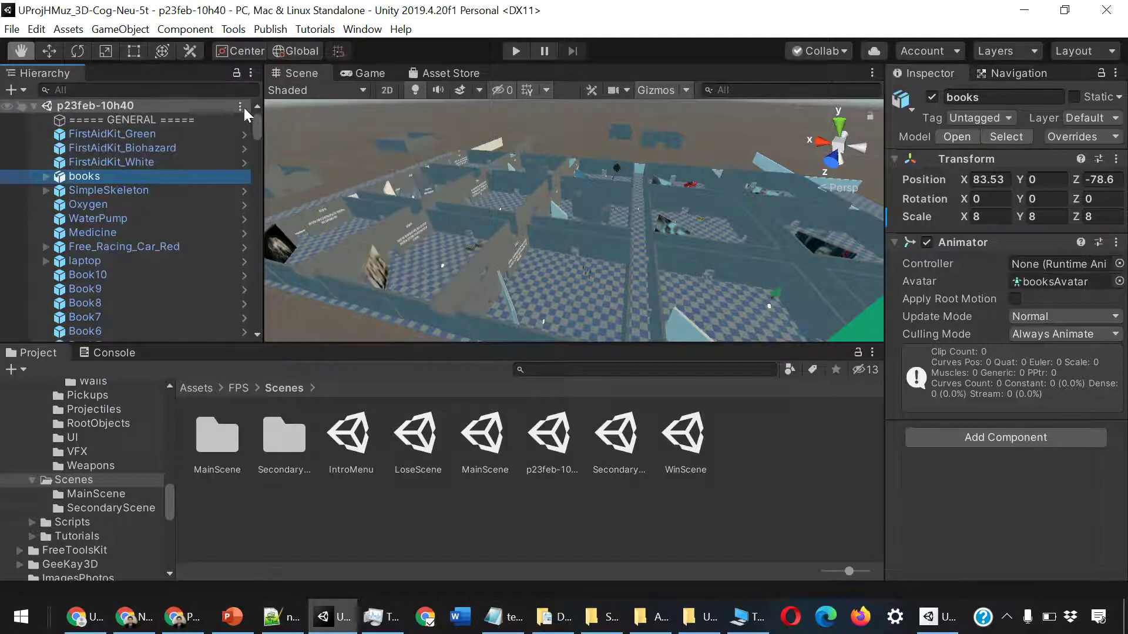
{"action": "left_click", "coordinate": [136, 104]}
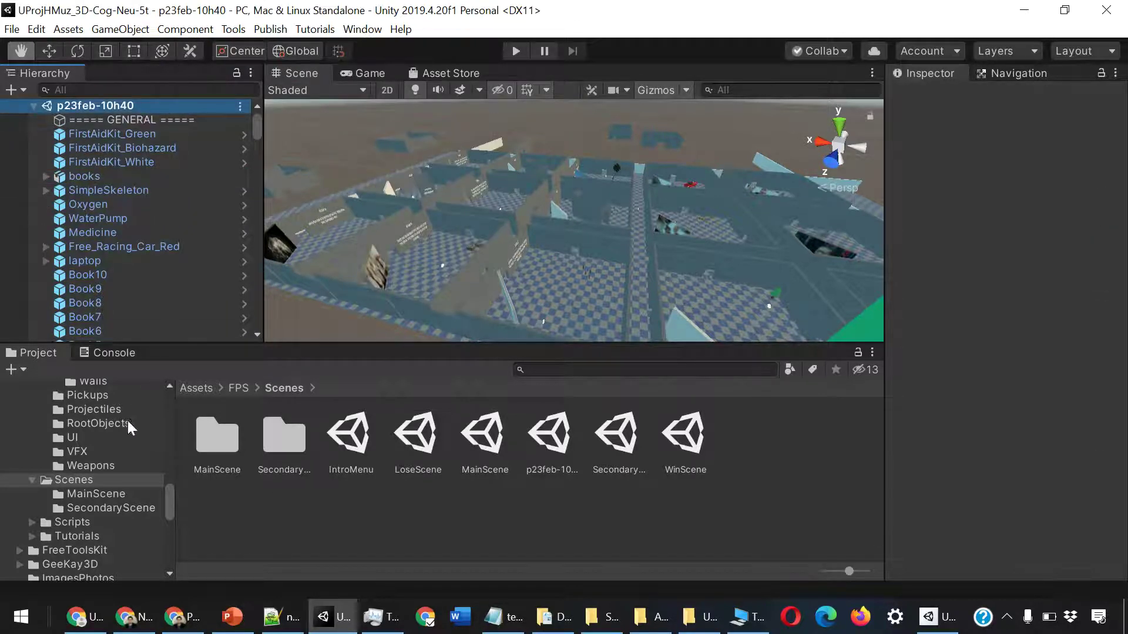
{"action": "left_click", "coordinate": [295, 436]}
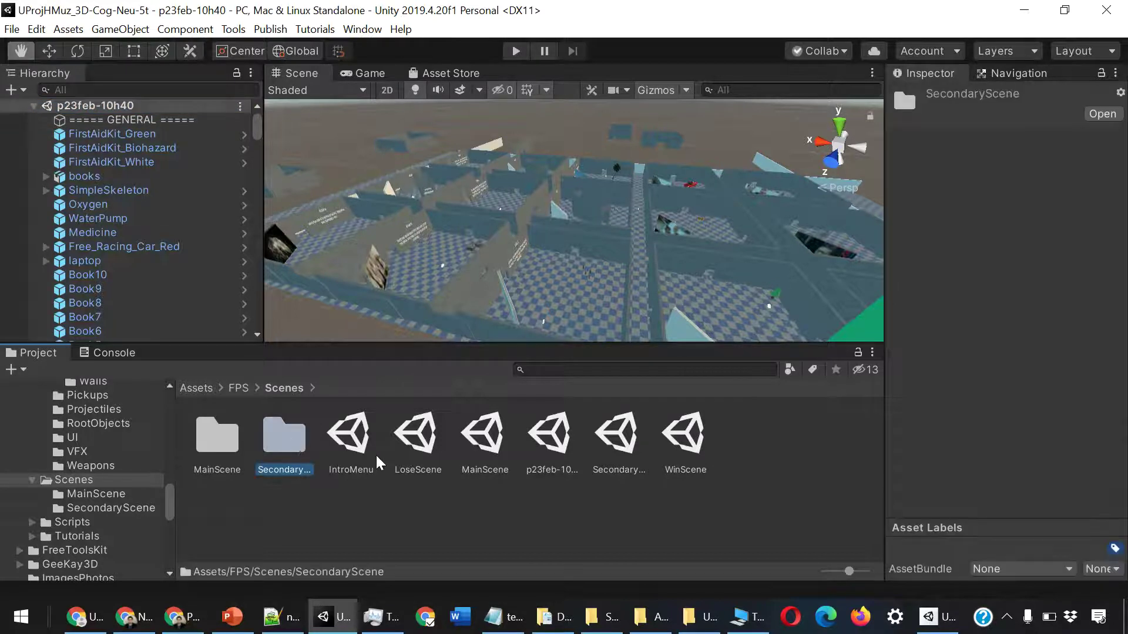
{"action": "left_click", "coordinate": [203, 29]}
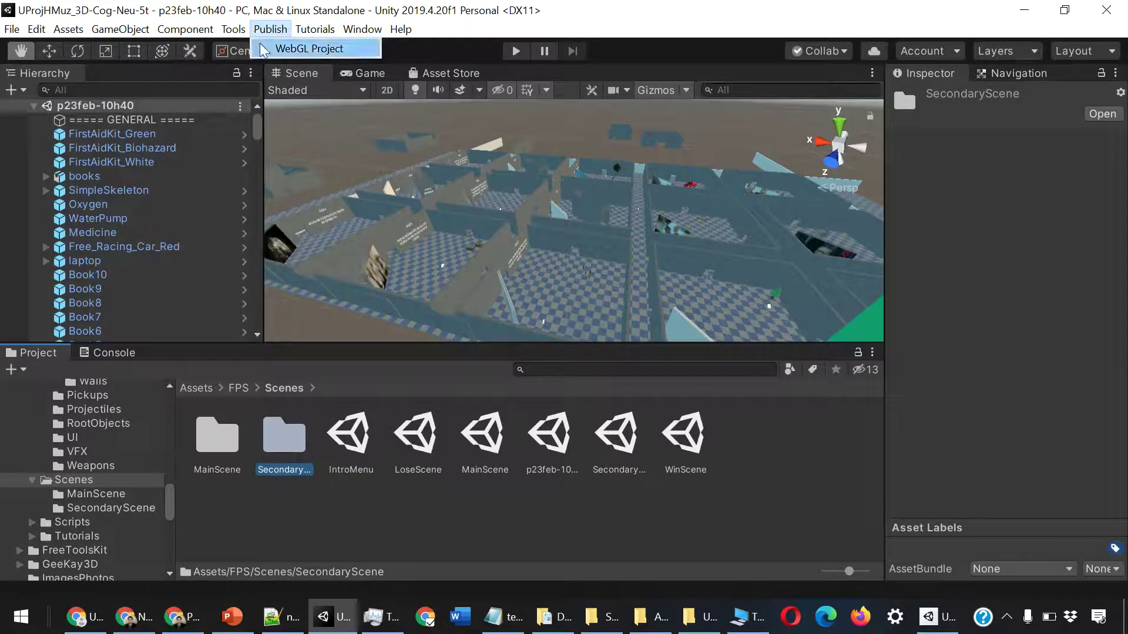
{"action": "mouse_move", "coordinate": [354, 36]}
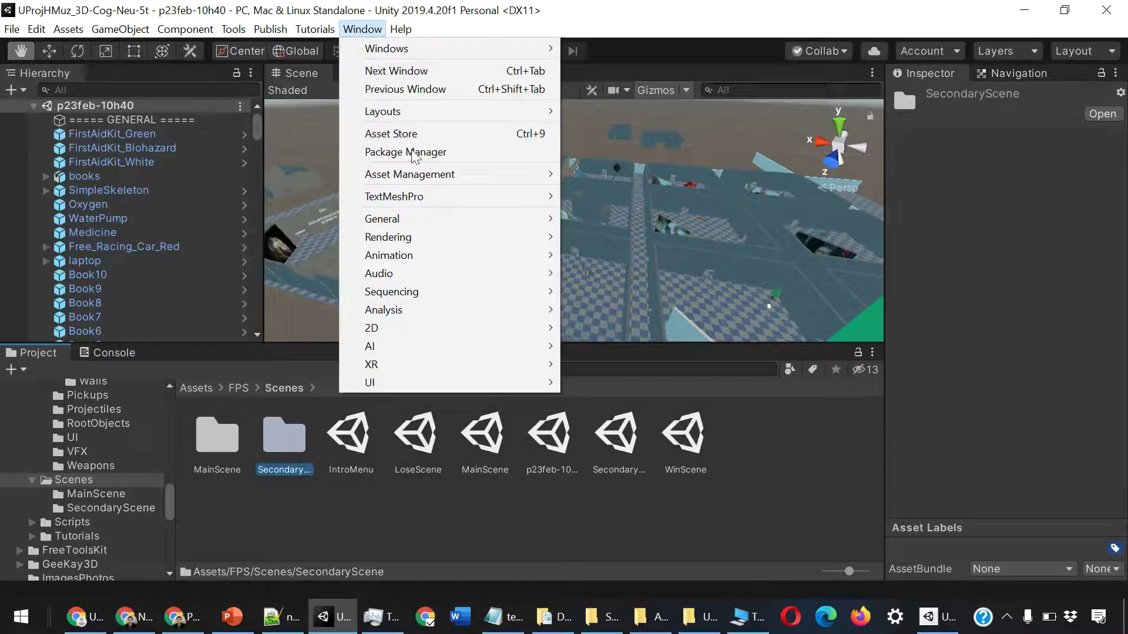
{"action": "mouse_move", "coordinate": [429, 361]}
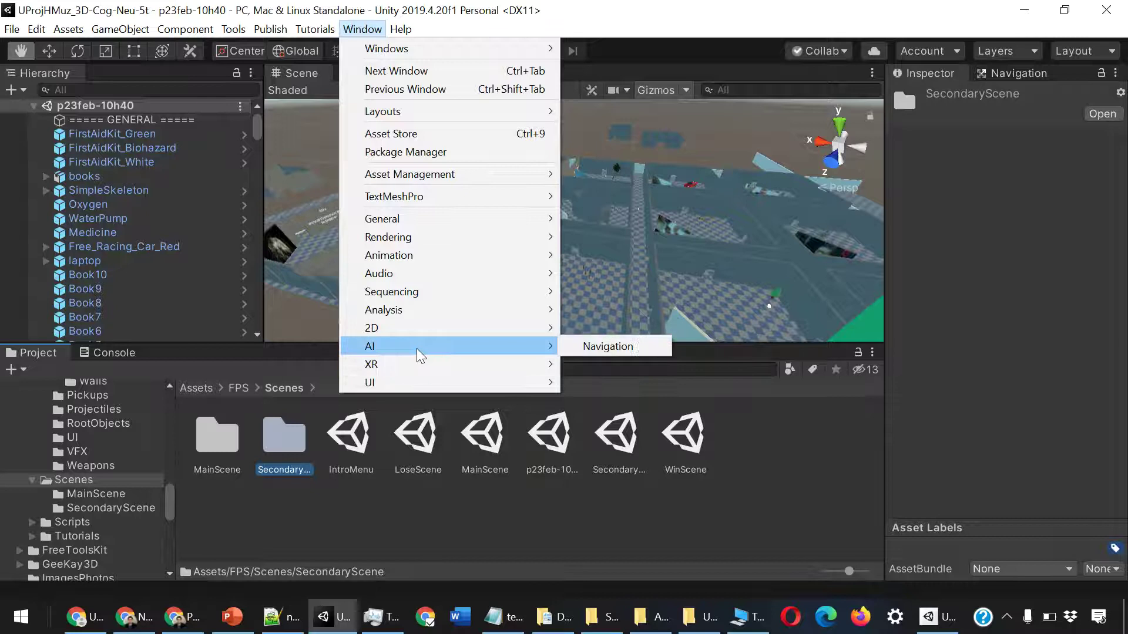
{"action": "mouse_move", "coordinate": [431, 317]}
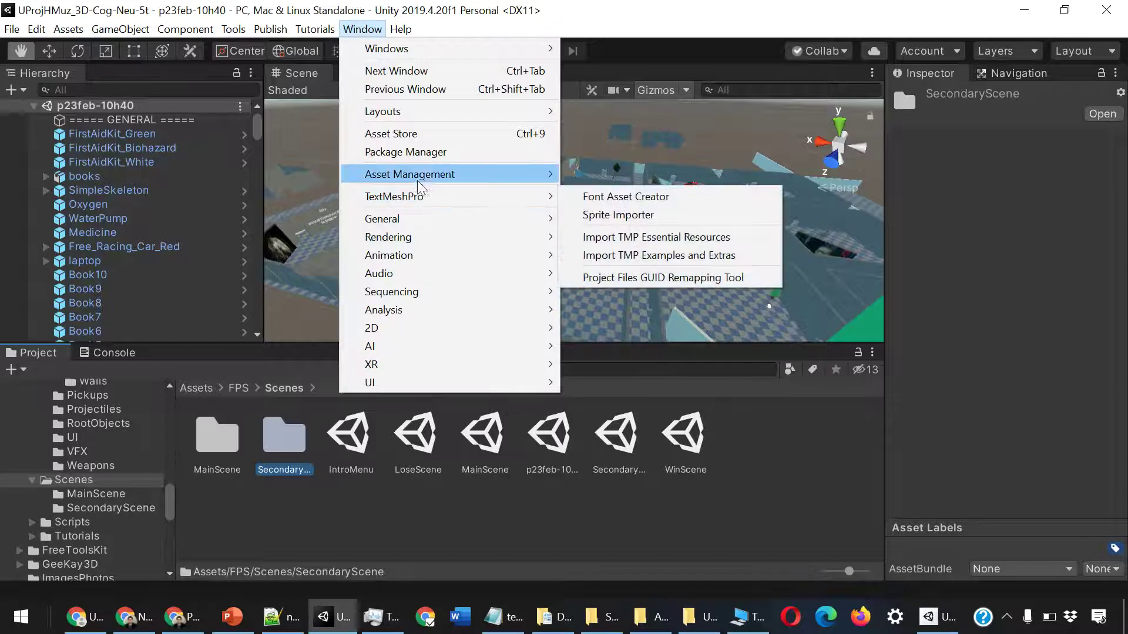
{"action": "mouse_move", "coordinate": [401, 35]}
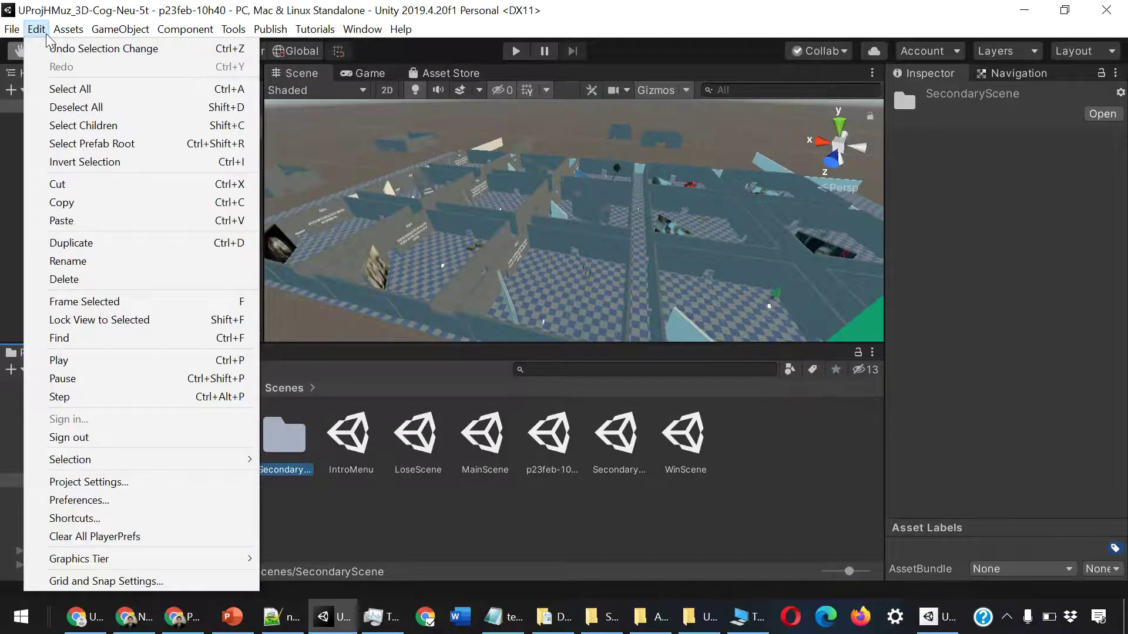
{"action": "mouse_move", "coordinate": [12, 34]}
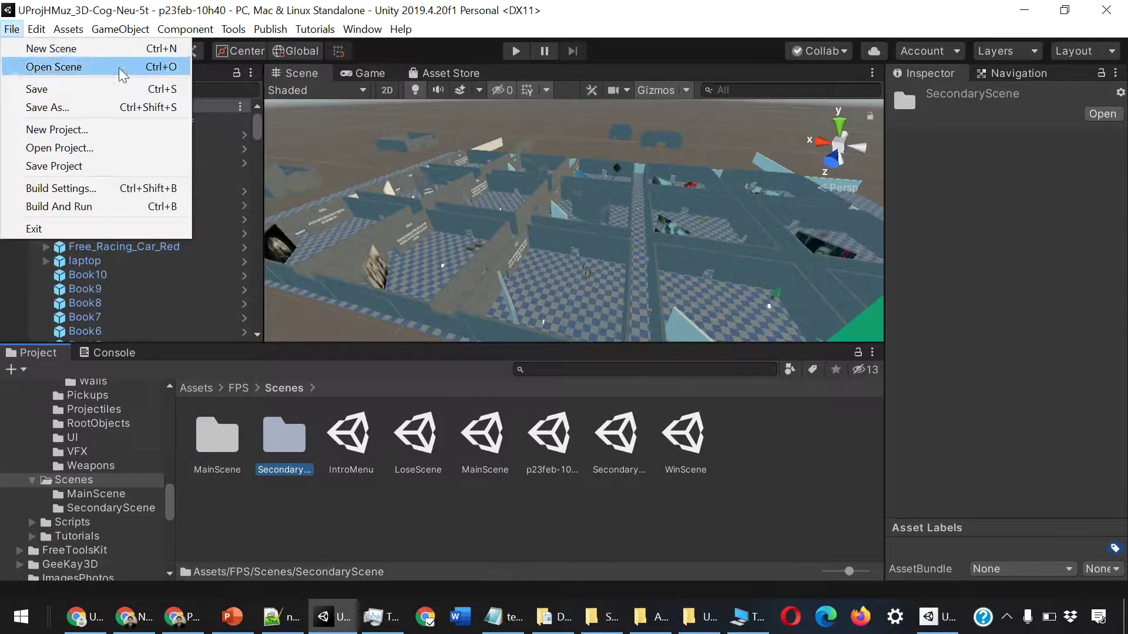
{"action": "left_click", "coordinate": [801, 19]}
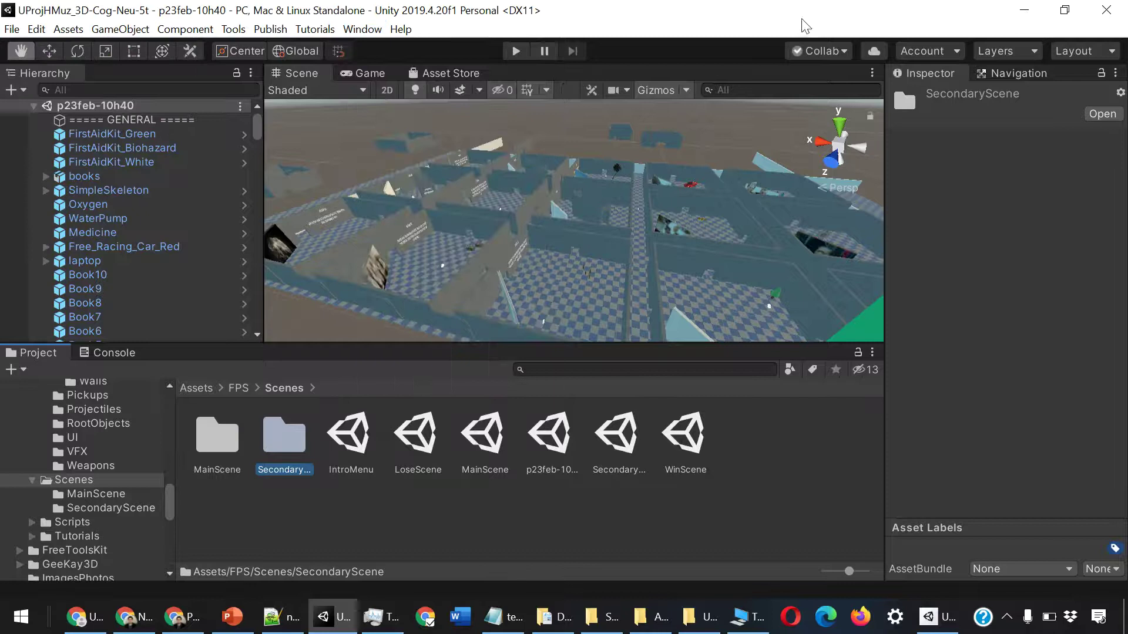
{"action": "left_click", "coordinate": [957, 51]}
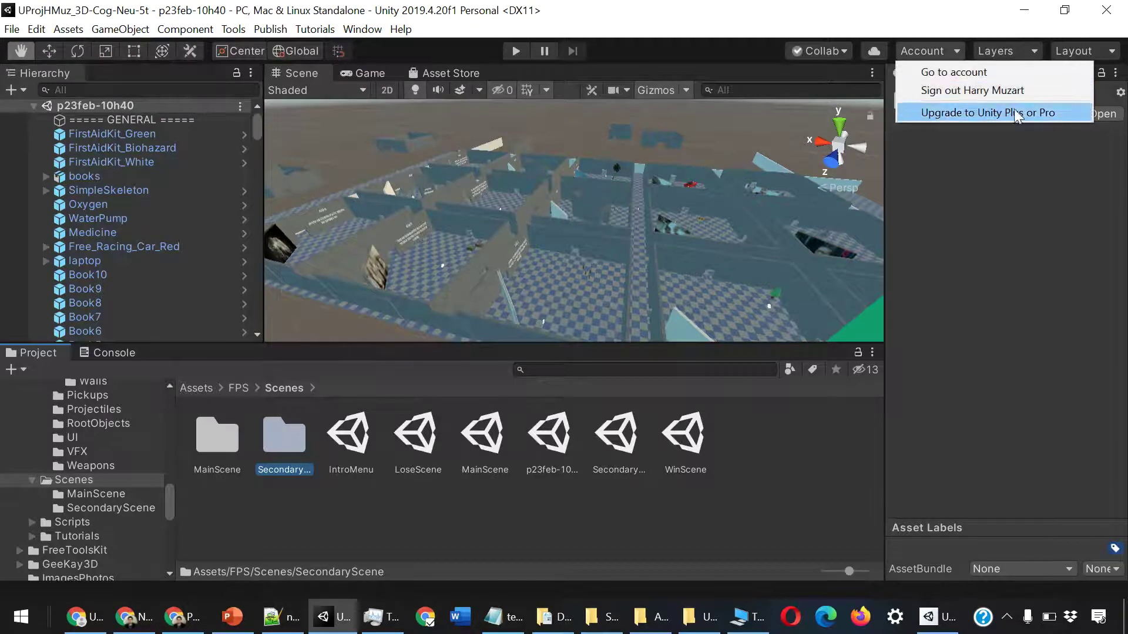
{"action": "left_click", "coordinate": [975, 20]}
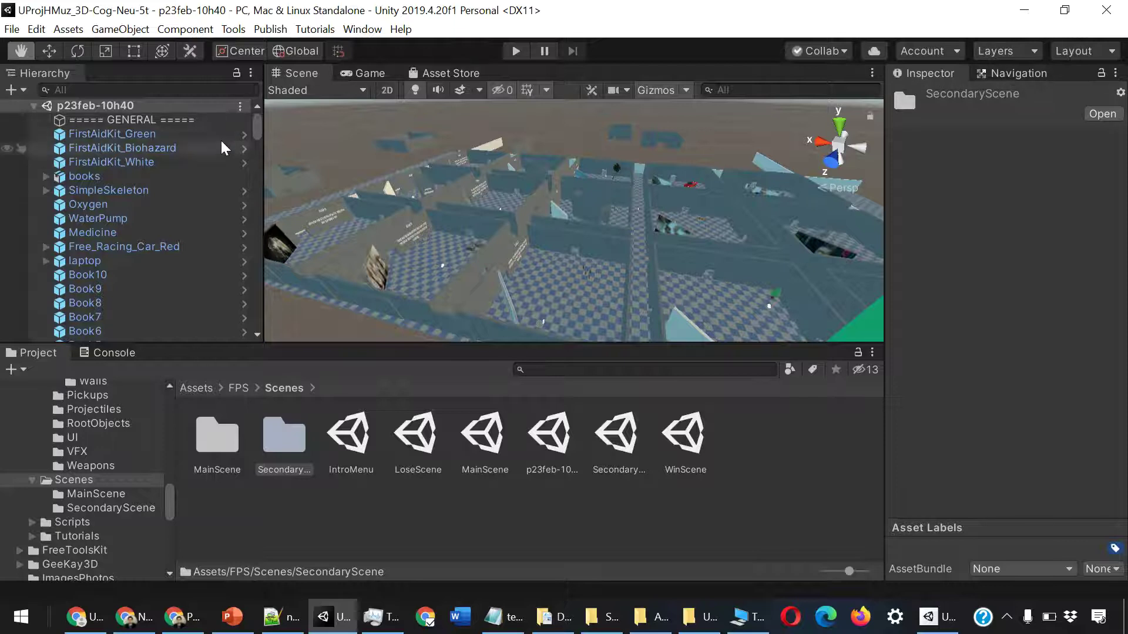
- Orbit the maze, view the Navigation tab's navmesh settings, then return to the Inspector
{"action": "mouse_move", "coordinate": [626, 268]}
{"action": "right_mouse_down"}
{"action": "mouse_move", "coordinate": [604, 259]}
{"action": "mouse_move", "coordinate": [700, 273]}
{"action": "right_mouse_up"}
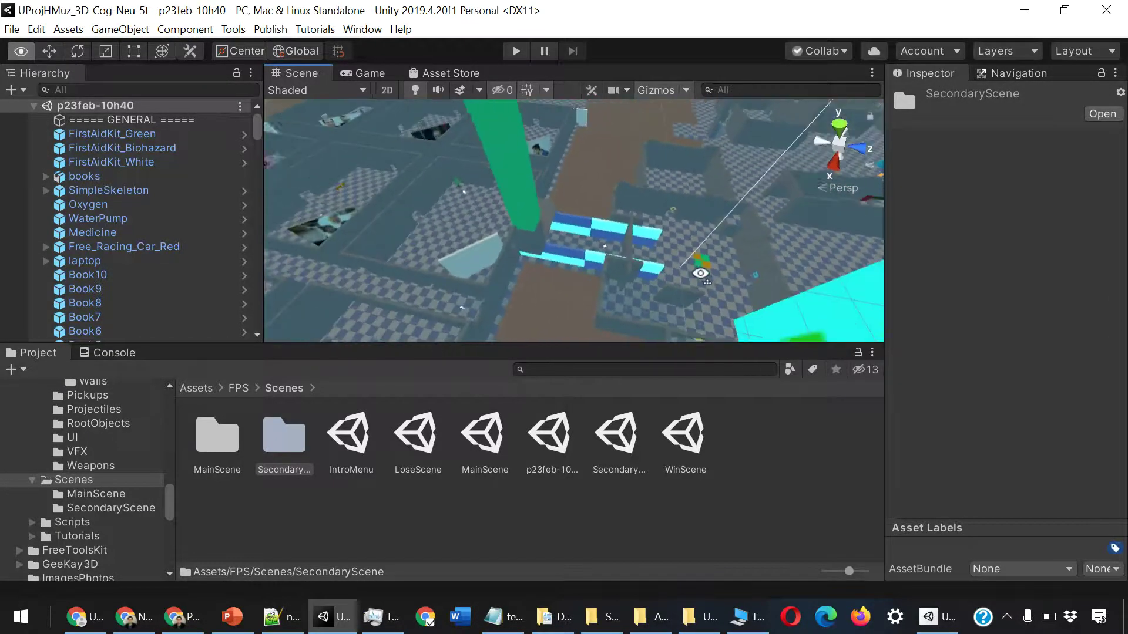
{"action": "left_click", "coordinate": [1038, 76]}
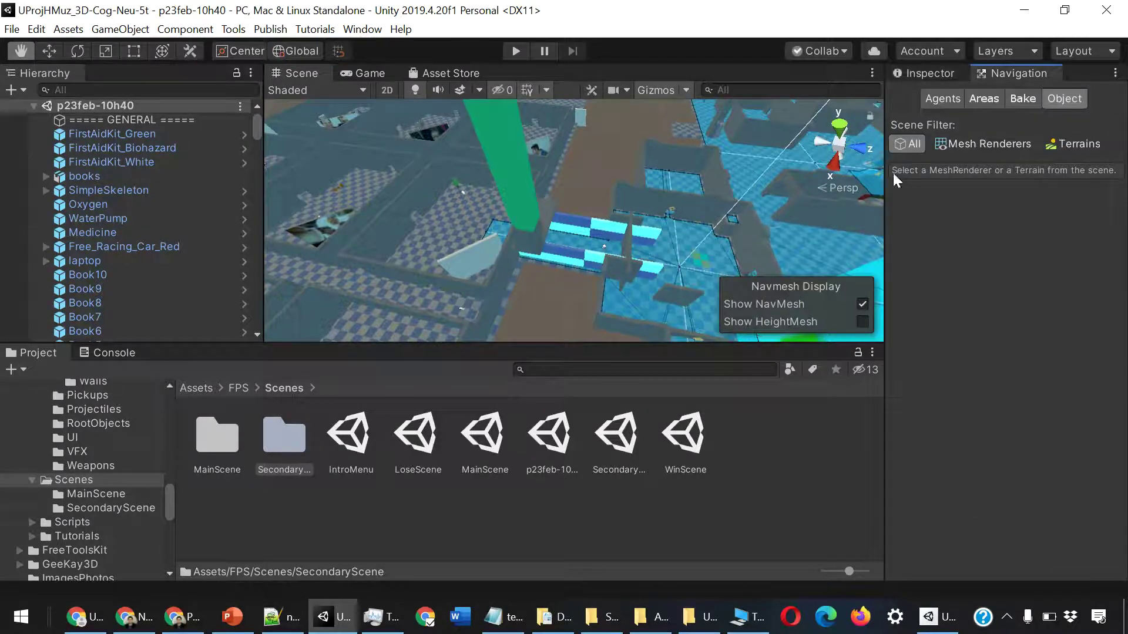
{"action": "scroll", "coordinate": [561, 254], "scroll_direction": "up", "scroll_amount": 1}
{"action": "scroll", "coordinate": [564, 253], "scroll_direction": "up", "scroll_amount": 1}
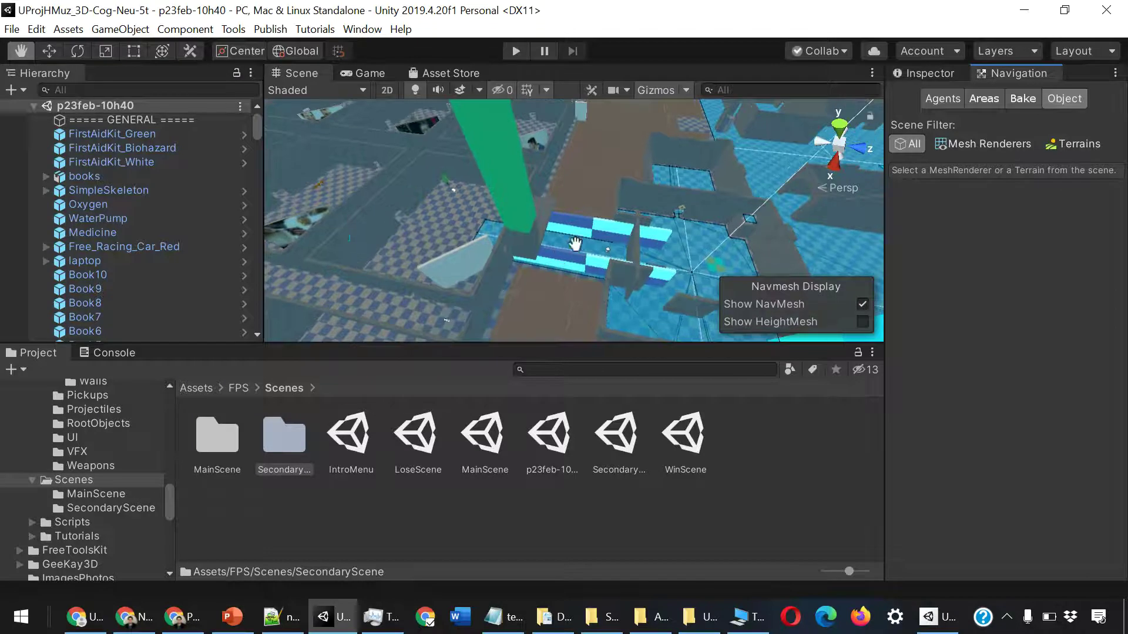
{"action": "scroll", "coordinate": [602, 256], "scroll_direction": "up", "scroll_amount": 1}
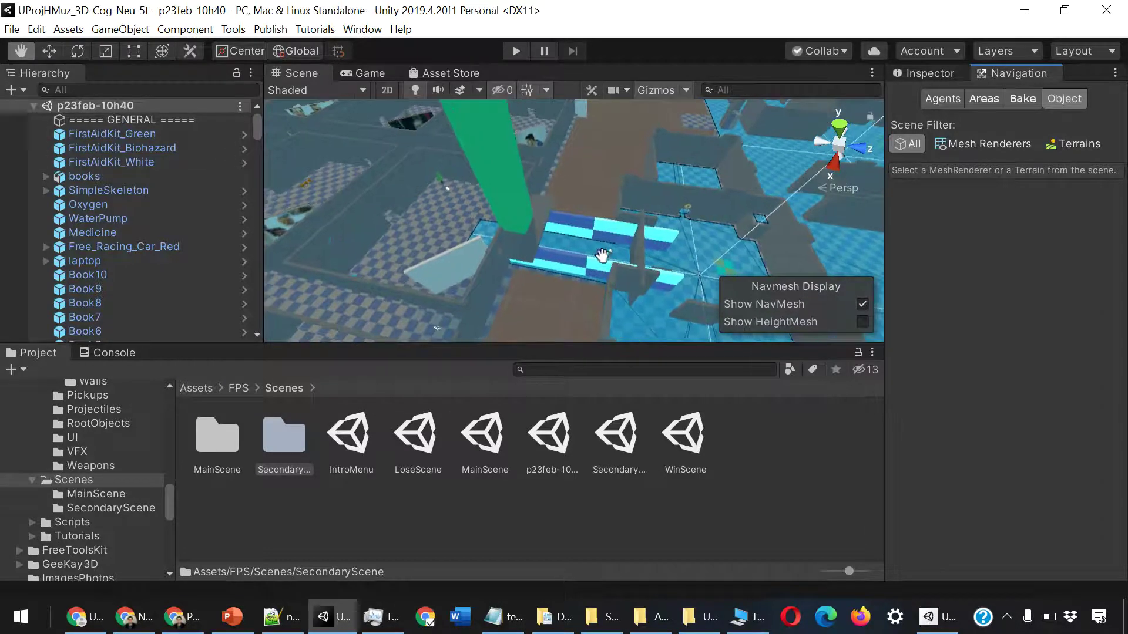
{"action": "left_click", "coordinate": [930, 73]}
- Zoom in on the blue blocks and select the Player to show its character controller settings
{"action": "scroll", "coordinate": [624, 286], "scroll_direction": "up", "scroll_amount": 3}
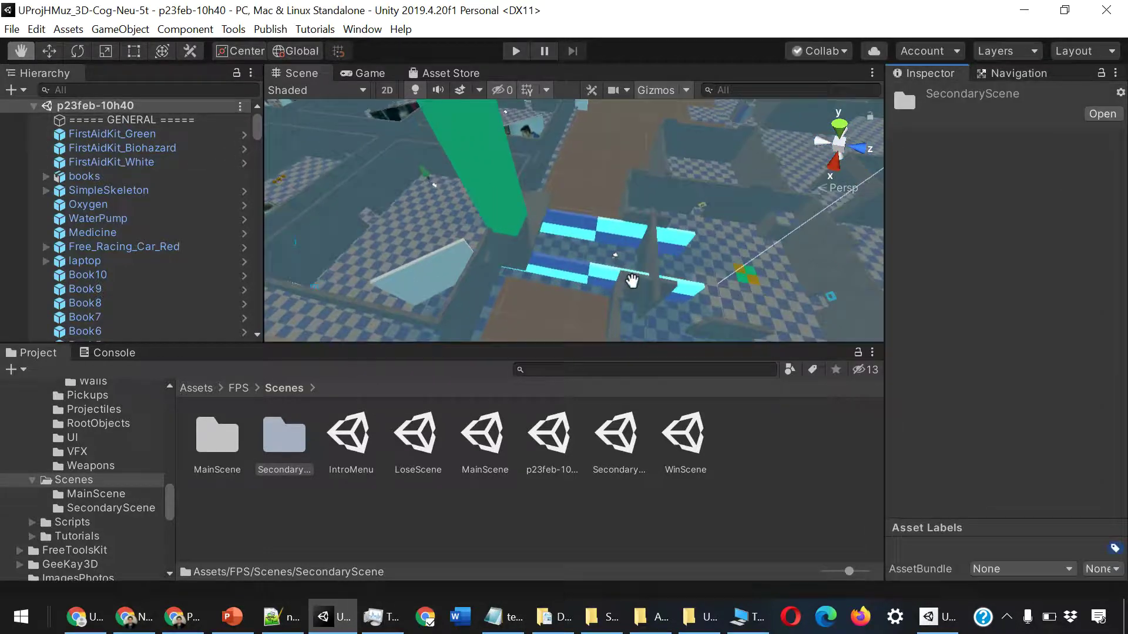
{"action": "scroll", "coordinate": [624, 286], "scroll_direction": "up", "scroll_amount": 2}
{"action": "scroll", "coordinate": [612, 245], "scroll_direction": "up", "scroll_amount": 1}
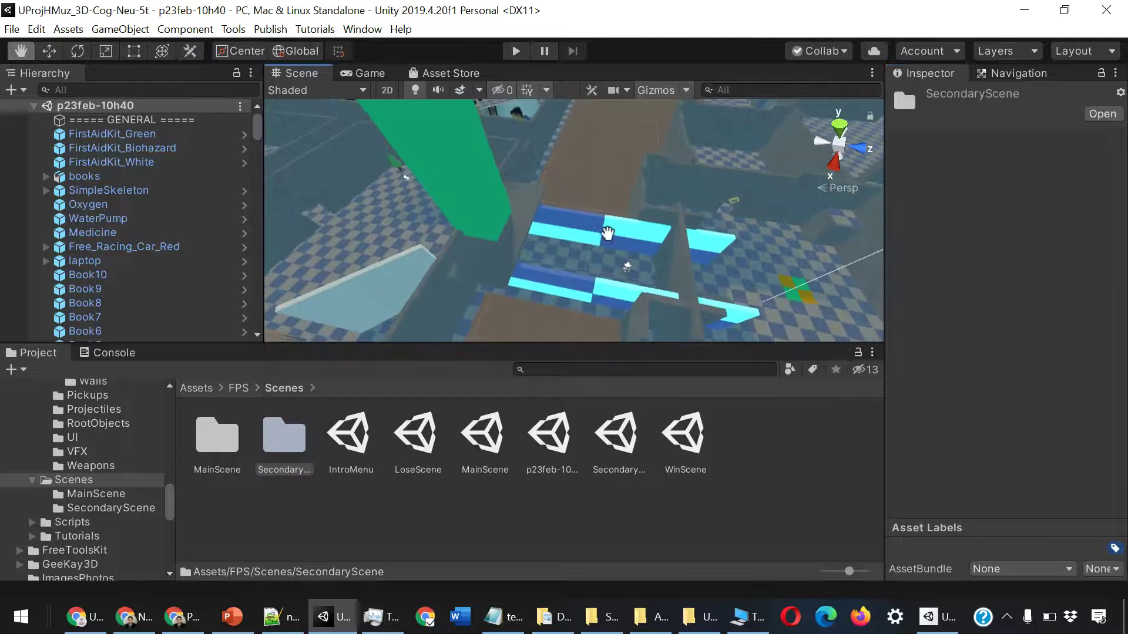
{"action": "scroll", "coordinate": [634, 273], "scroll_direction": "up", "scroll_amount": 2}
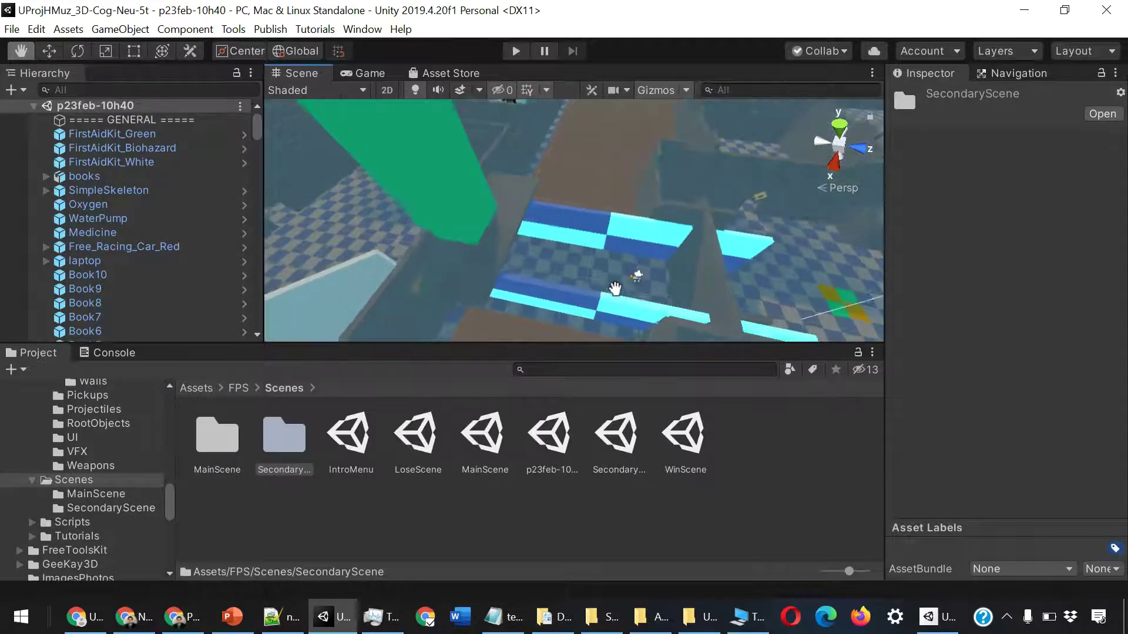
{"action": "scroll", "coordinate": [635, 276], "scroll_direction": "up", "scroll_amount": 2}
{"action": "scroll", "coordinate": [570, 195], "scroll_direction": "up", "scroll_amount": 2}
{"action": "scroll", "coordinate": [617, 270], "scroll_direction": "up", "scroll_amount": 3}
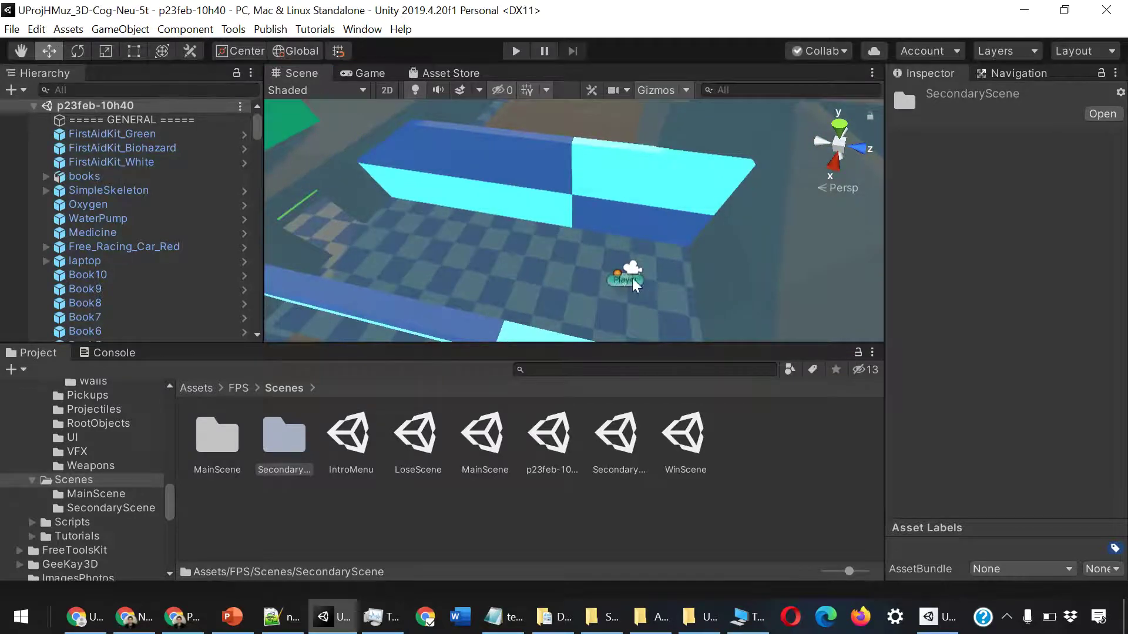
{"action": "left_click", "coordinate": [632, 277]}
{"action": "scroll", "coordinate": [644, 291], "scroll_direction": "up", "scroll_amount": 2}
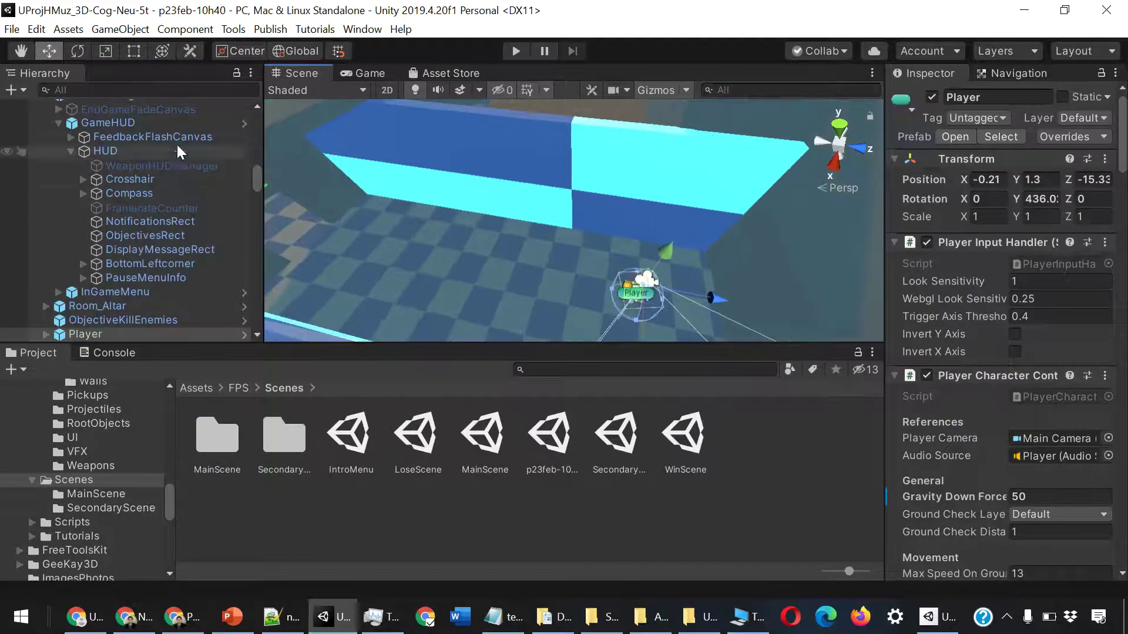
- Open the Player prefab, scroll through its Inspector, and show the Navigation tab
{"action": "left_click", "coordinate": [244, 333]}
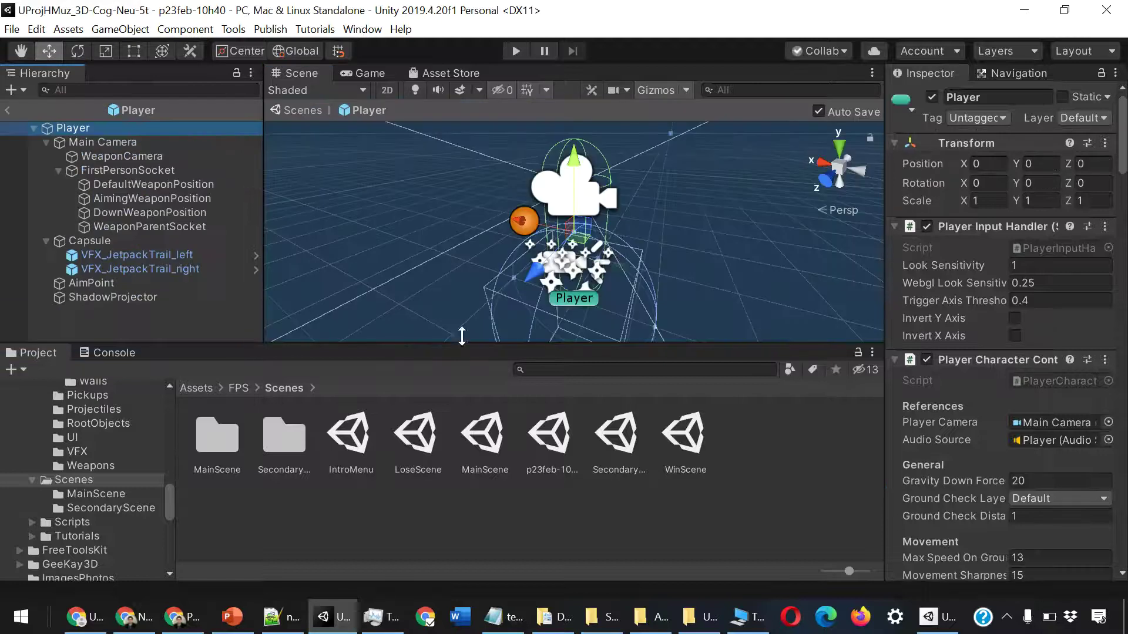
{"action": "scroll", "coordinate": [1048, 303], "scroll_direction": "down", "scroll_amount": 10}
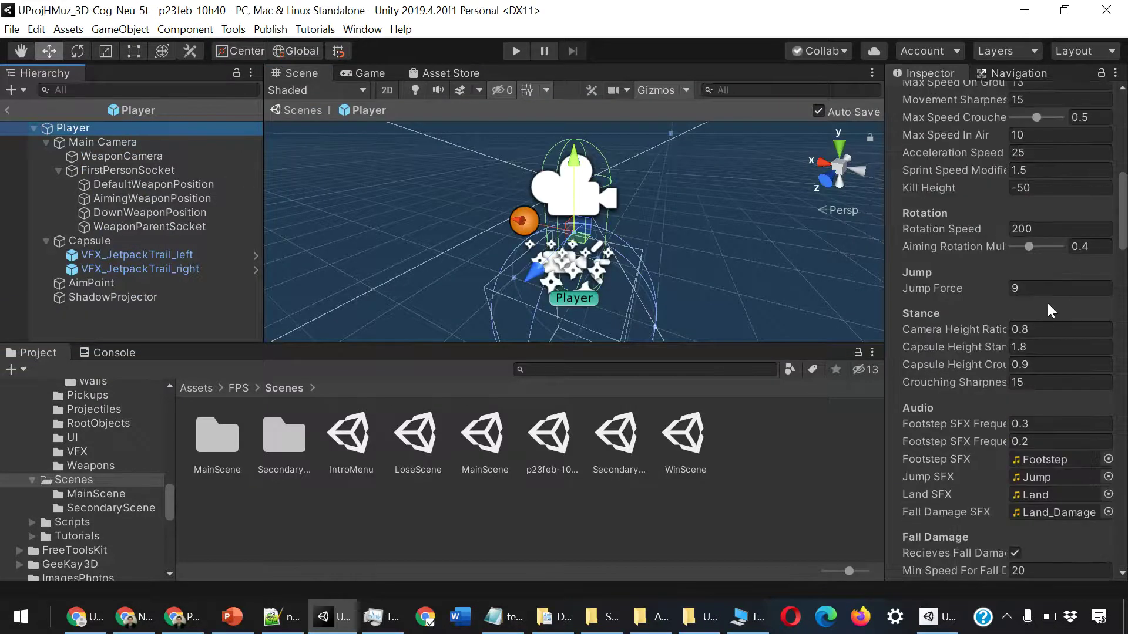
{"action": "scroll", "coordinate": [1048, 311], "scroll_direction": "down", "scroll_amount": 10}
{"action": "scroll", "coordinate": [1047, 311], "scroll_direction": "down", "scroll_amount": 10}
{"action": "scroll", "coordinate": [1045, 271], "scroll_direction": "up", "scroll_amount": 10}
{"action": "scroll", "coordinate": [1044, 263], "scroll_direction": "up", "scroll_amount": 15}
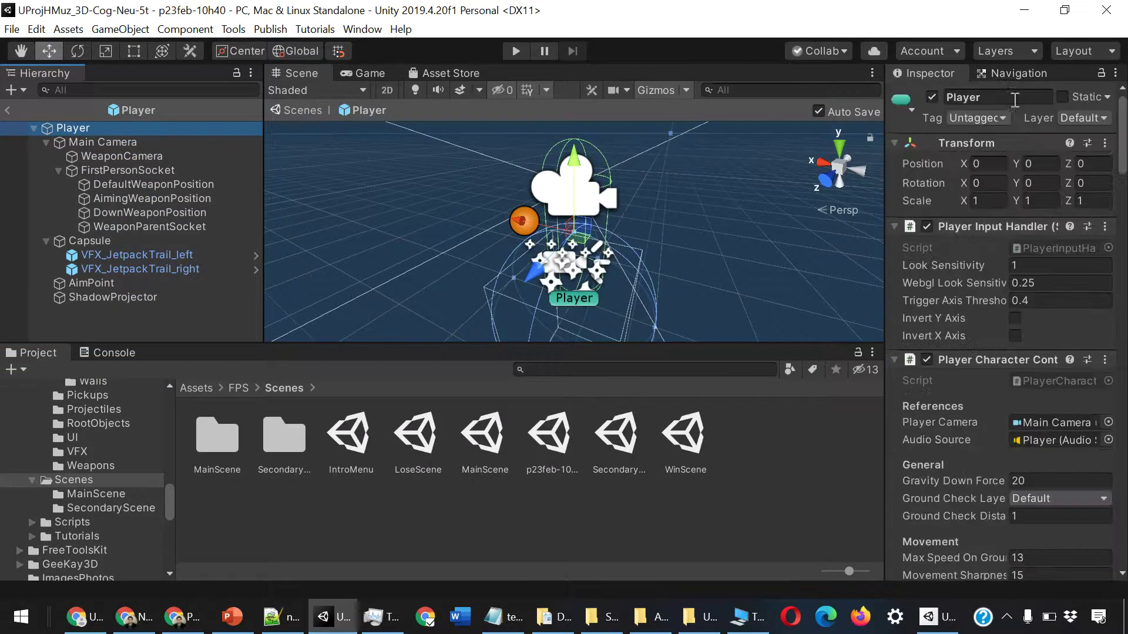
{"action": "left_click", "coordinate": [999, 72]}
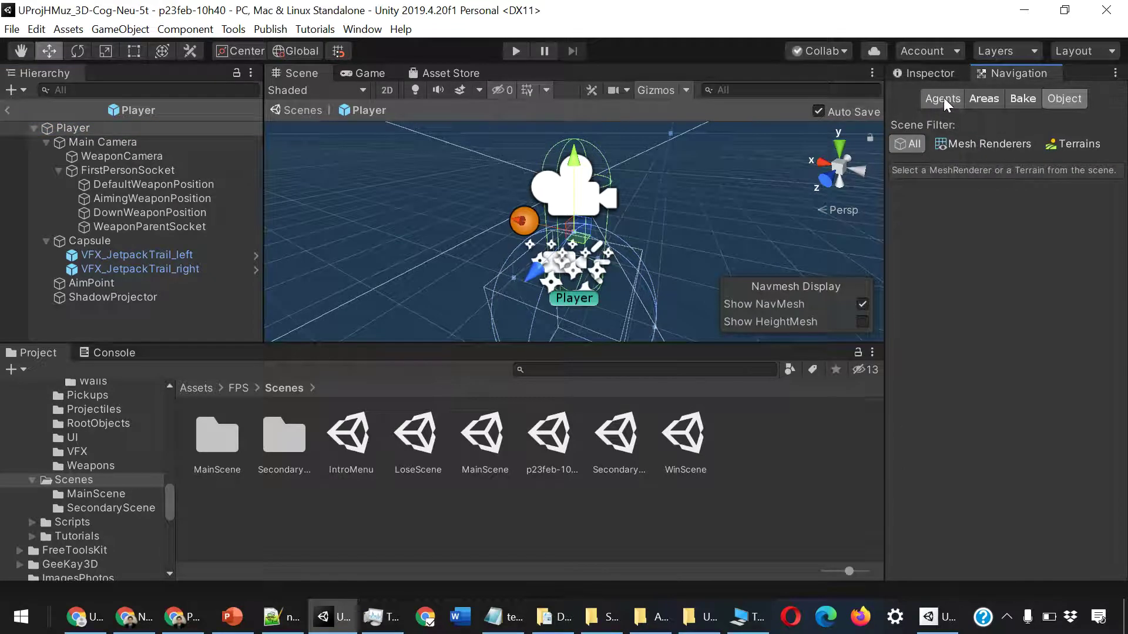
- Expand Main Camera, select FirstPersonSocket and DefaultWeaponPosition, then exit Prefab Mode
{"action": "left_click", "coordinate": [97, 144]}
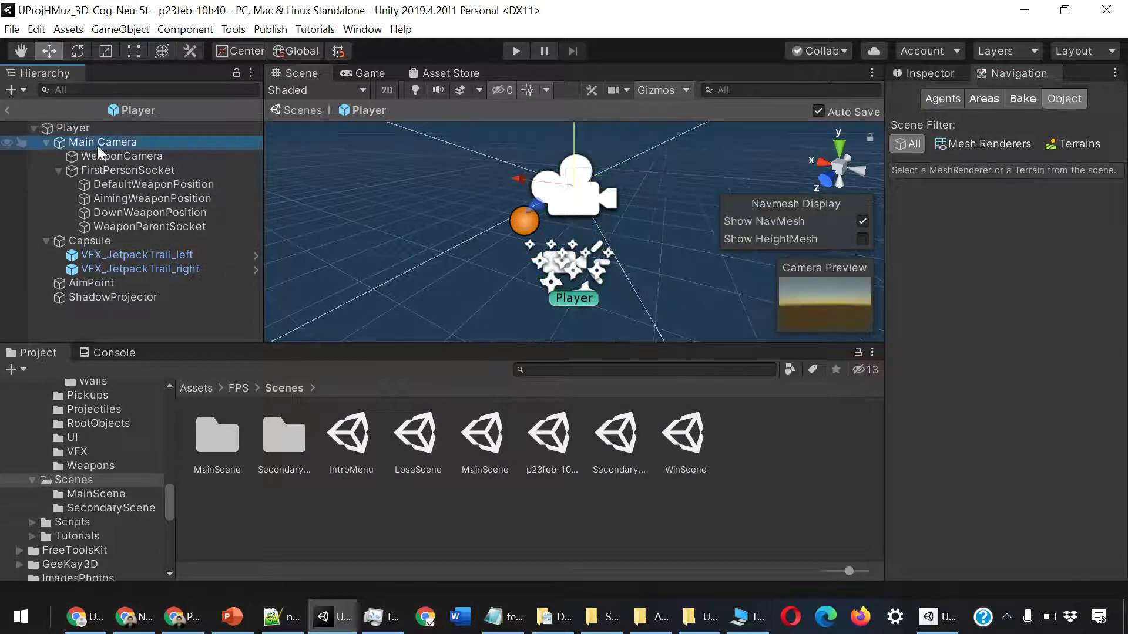
{"action": "left_click", "coordinate": [46, 143]}
{"action": "left_click", "coordinate": [47, 142]}
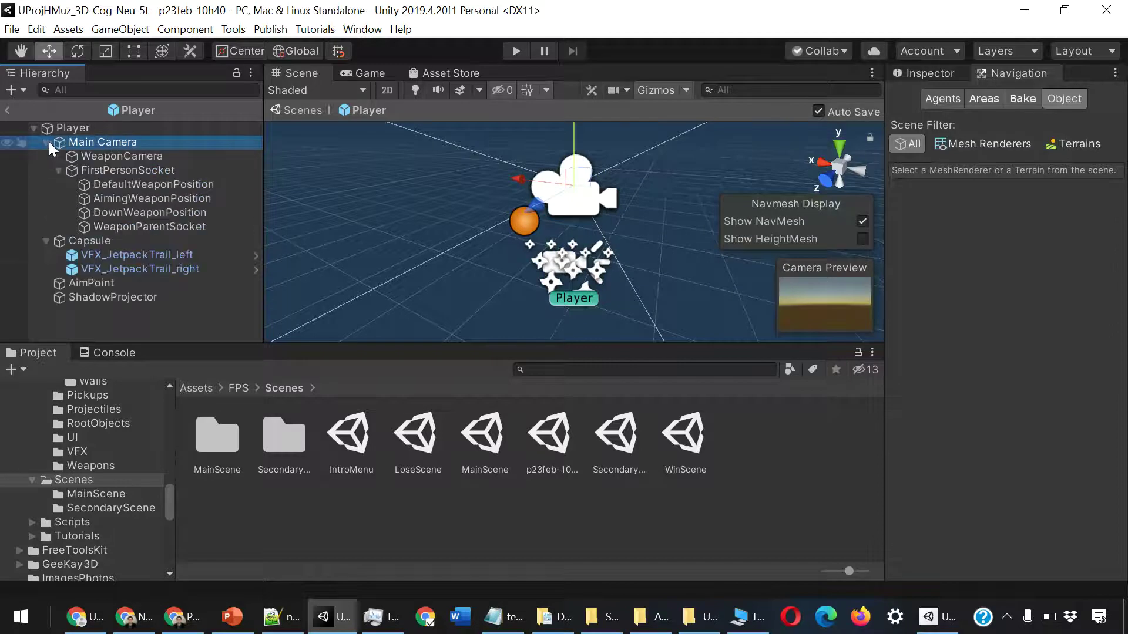
{"action": "left_click", "coordinate": [132, 170]}
{"action": "left_click", "coordinate": [147, 184]}
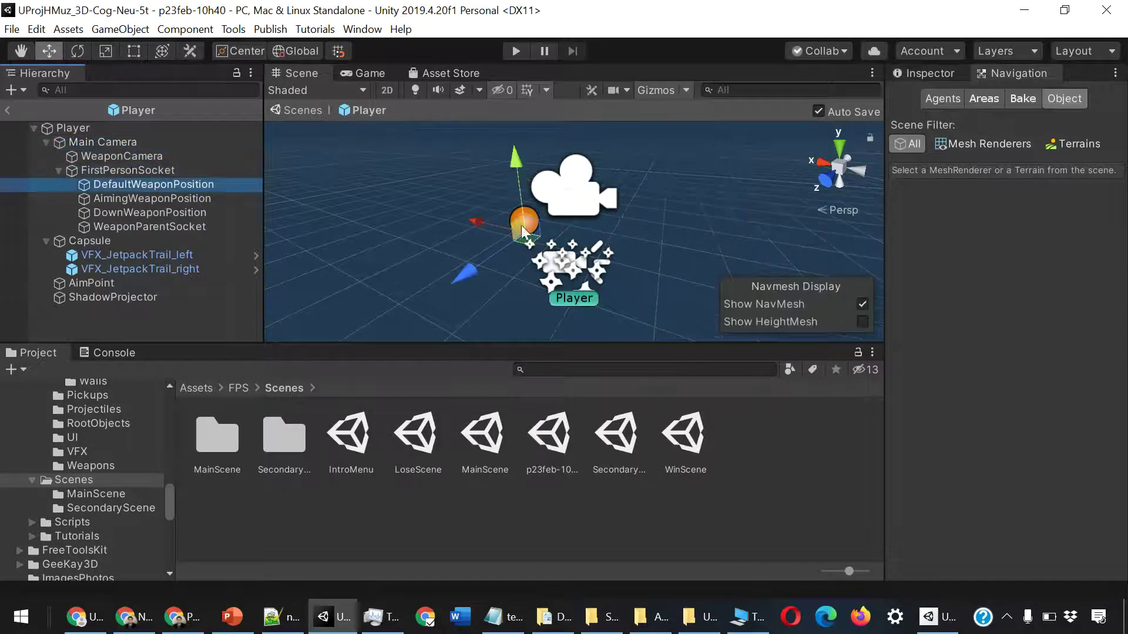
{"action": "left_click", "coordinate": [8, 110]}
{"action": "scroll", "coordinate": [510, 246], "scroll_direction": "down", "scroll_amount": 3}
- Orbit the view across the maze and display the Player object's properties
{"action": "scroll", "coordinate": [511, 239], "scroll_direction": "down", "scroll_amount": 3}
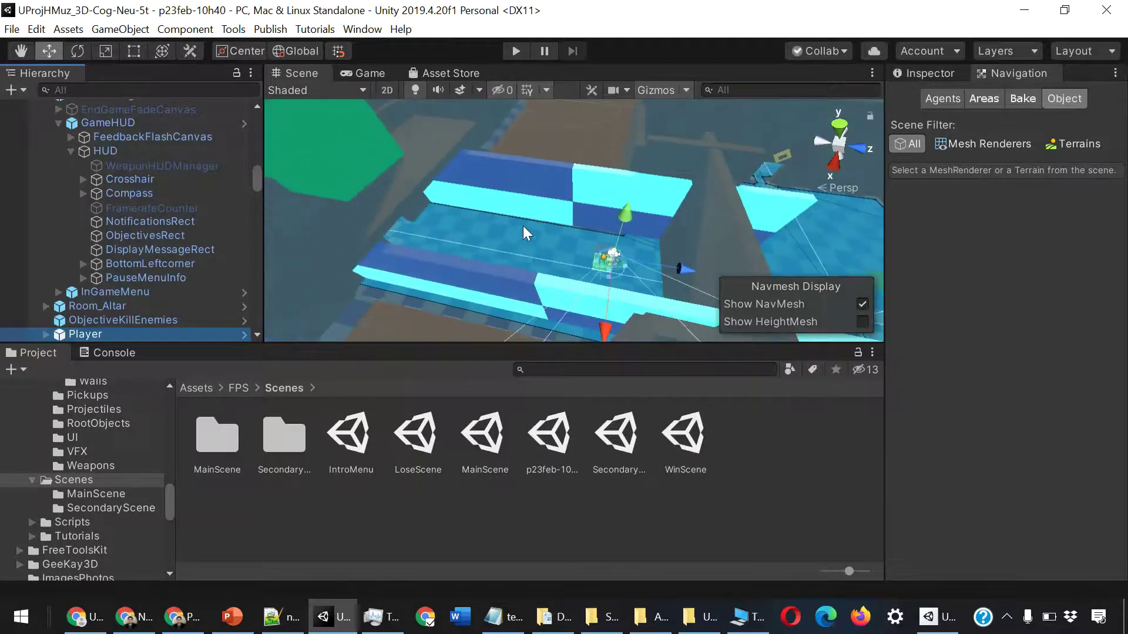
{"action": "scroll", "coordinate": [505, 225], "scroll_direction": "down", "scroll_amount": 3}
{"action": "scroll", "coordinate": [483, 224], "scroll_direction": "down", "scroll_amount": 2}
{"action": "mouse_move", "coordinate": [481, 224]}
{"action": "right_mouse_down"}
{"action": "mouse_move", "coordinate": [586, 253]}
{"action": "mouse_move", "coordinate": [524, 183]}
{"action": "right_mouse_up"}
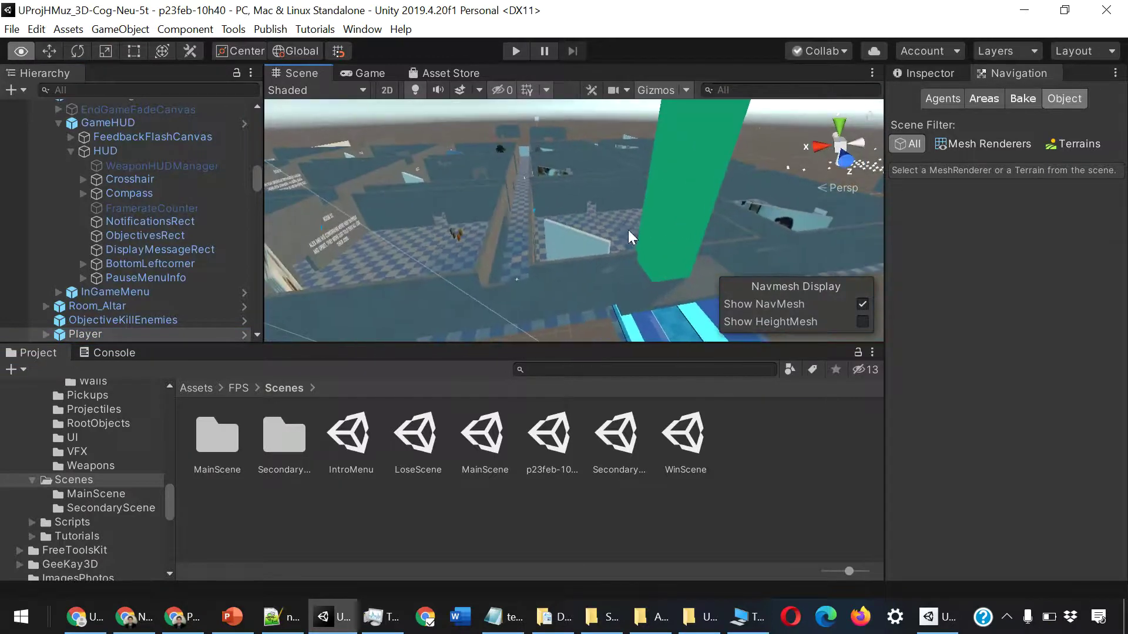
{"action": "left_click", "coordinate": [932, 71]}
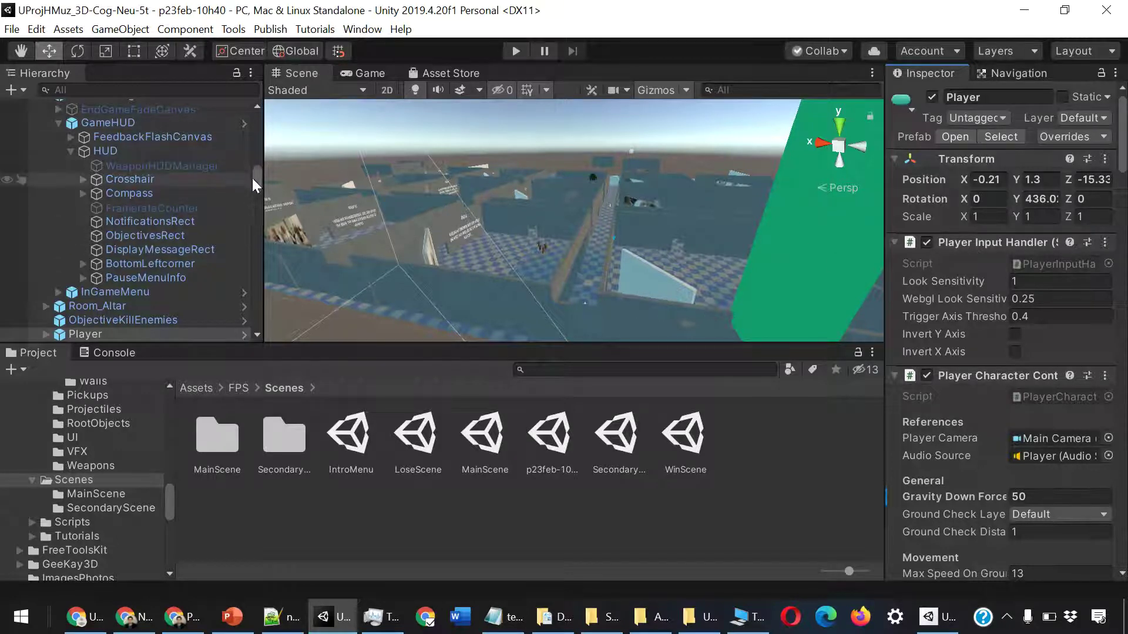
- Inspect the Oxygen, WaterPump and laptop objects in turn
{"action": "left_click_drag", "start_coordinate": [253, 179], "coordinate": [267, 113]}
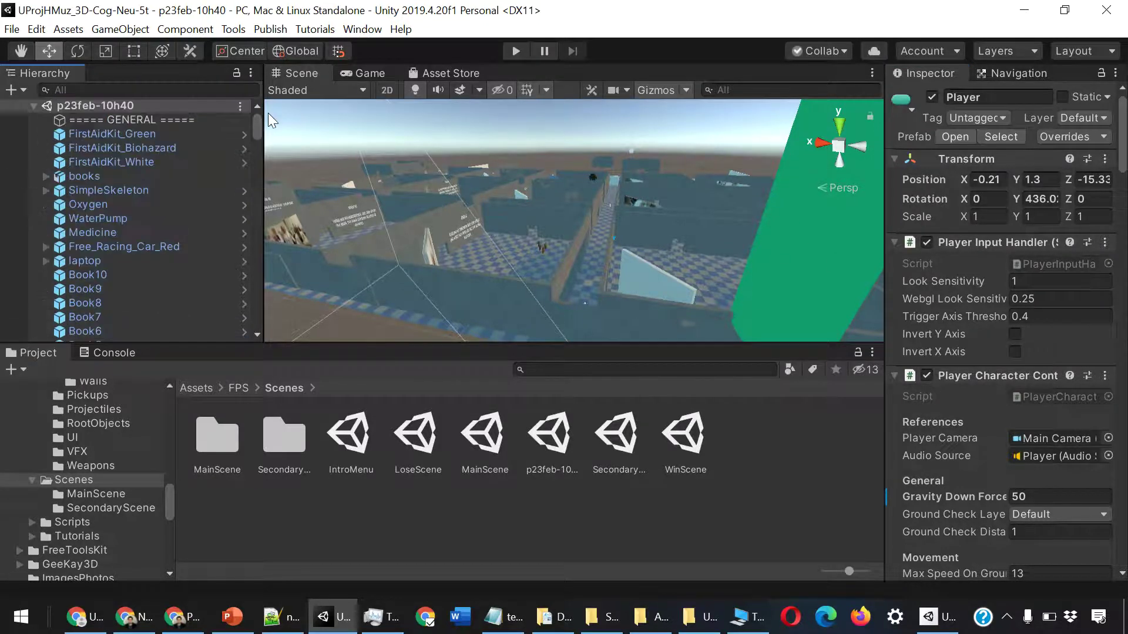
{"action": "left_click", "coordinate": [112, 204]}
{"action": "left_click", "coordinate": [117, 217]}
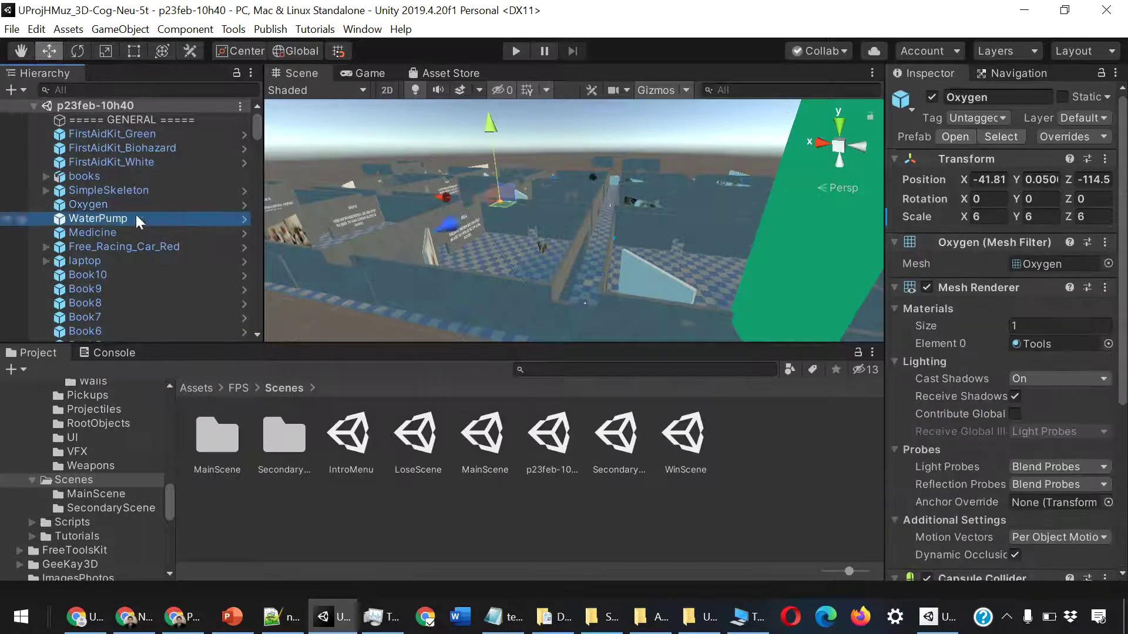
{"action": "scroll", "coordinate": [133, 261], "scroll_direction": "down", "scroll_amount": 3}
{"action": "right_click_drag", "start_coordinate": [544, 255], "coordinate": [564, 248]}
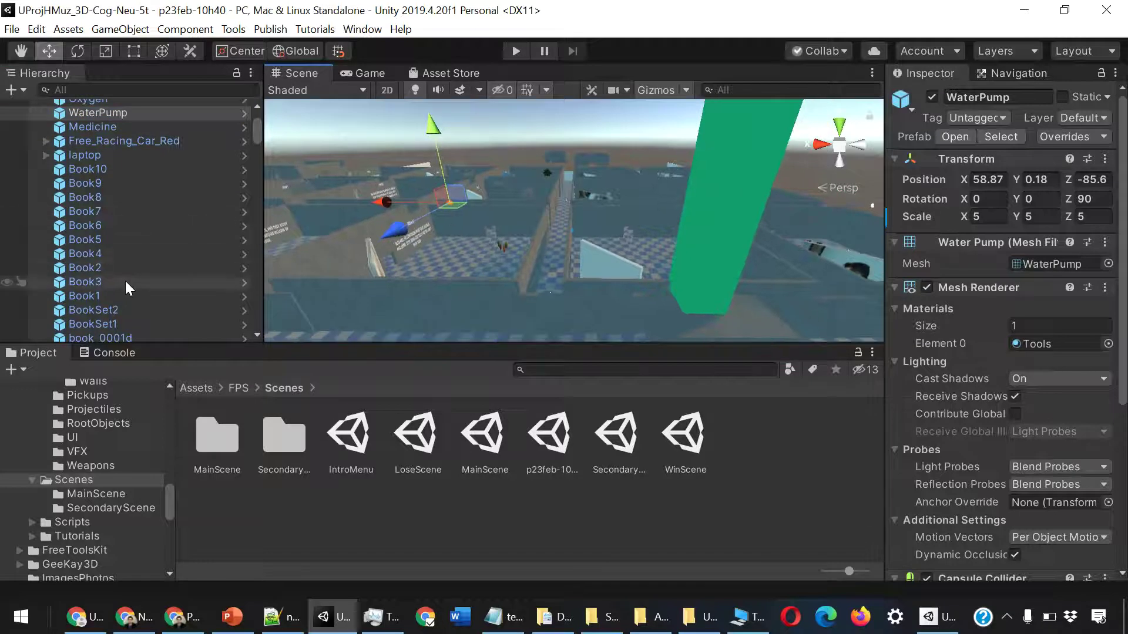
{"action": "left_click", "coordinate": [107, 156]}
- Inspect the Wall_4mHMwideB wall, then select the PBWall_DoorLarge door wall
{"action": "scroll", "coordinate": [124, 258], "scroll_direction": "down", "scroll_amount": 5}
{"action": "scroll", "coordinate": [129, 274], "scroll_direction": "down", "scroll_amount": 5}
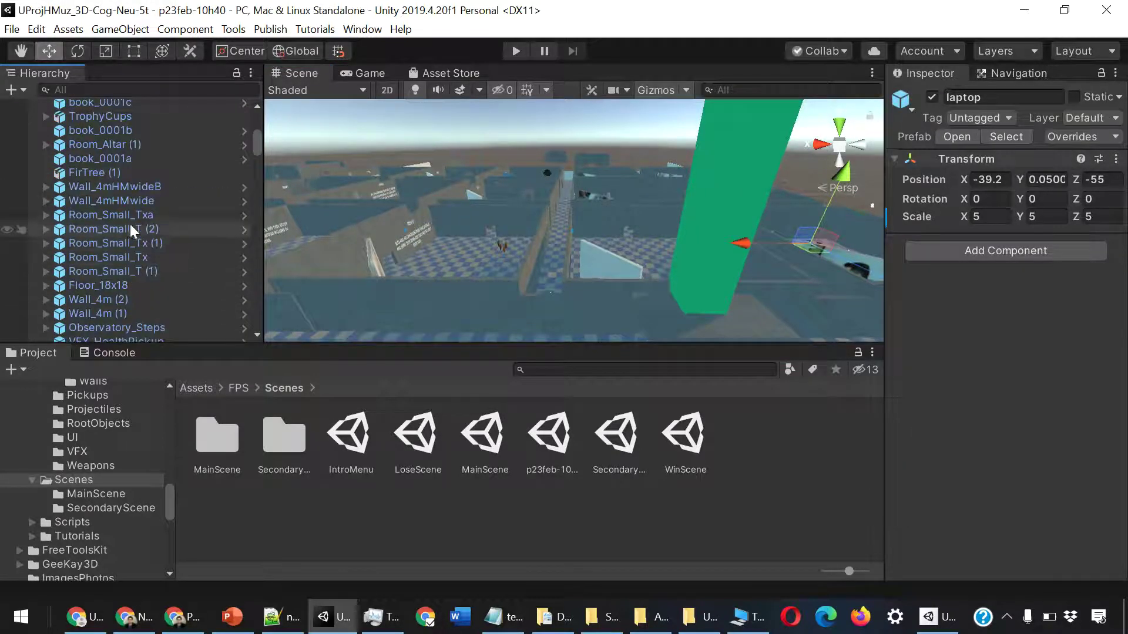
{"action": "left_click", "coordinate": [133, 187]}
{"action": "scroll", "coordinate": [144, 246], "scroll_direction": "down", "scroll_amount": 3}
{"action": "scroll", "coordinate": [136, 264], "scroll_direction": "down", "scroll_amount": 3}
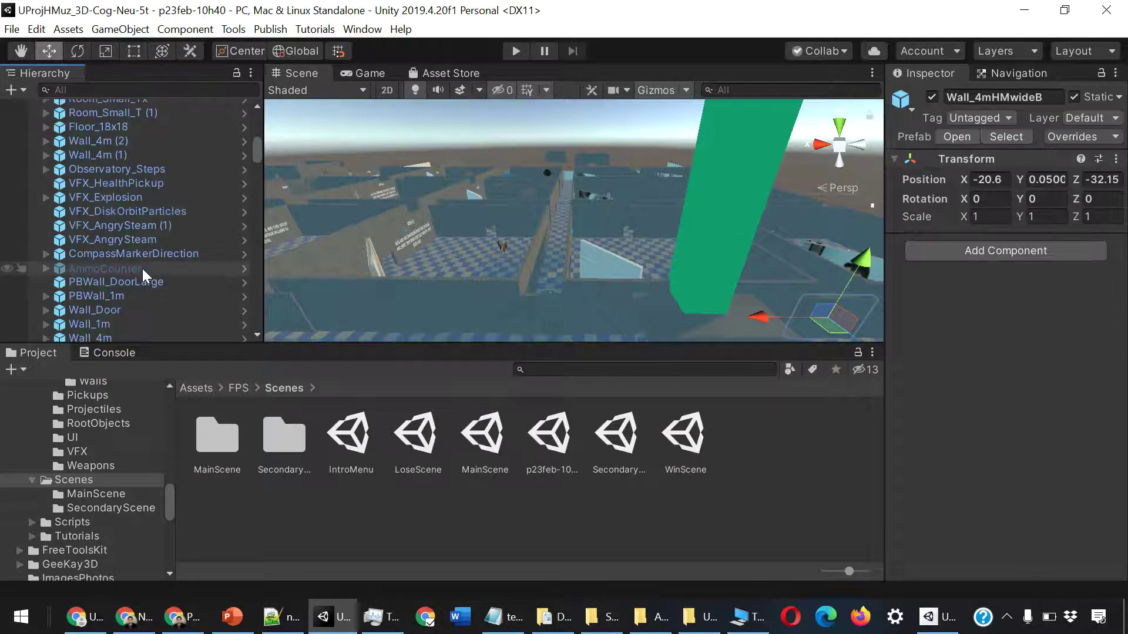
{"action": "scroll", "coordinate": [135, 282], "scroll_direction": "down", "scroll_amount": 2}
{"action": "left_click", "coordinate": [135, 233]}
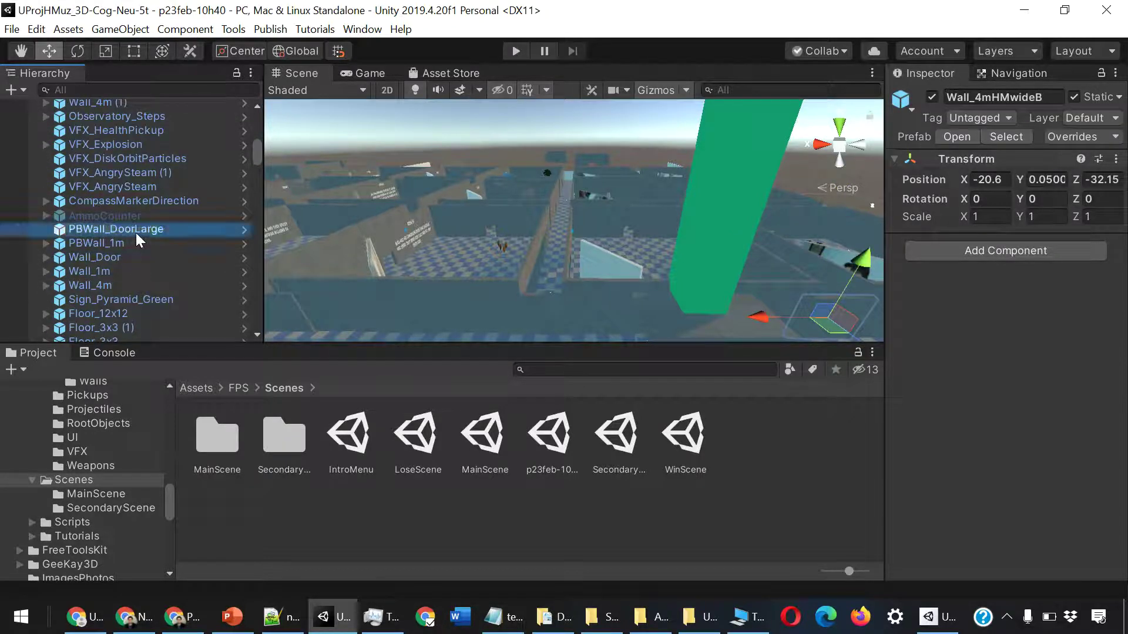
{"action": "left_click", "coordinate": [243, 233]}
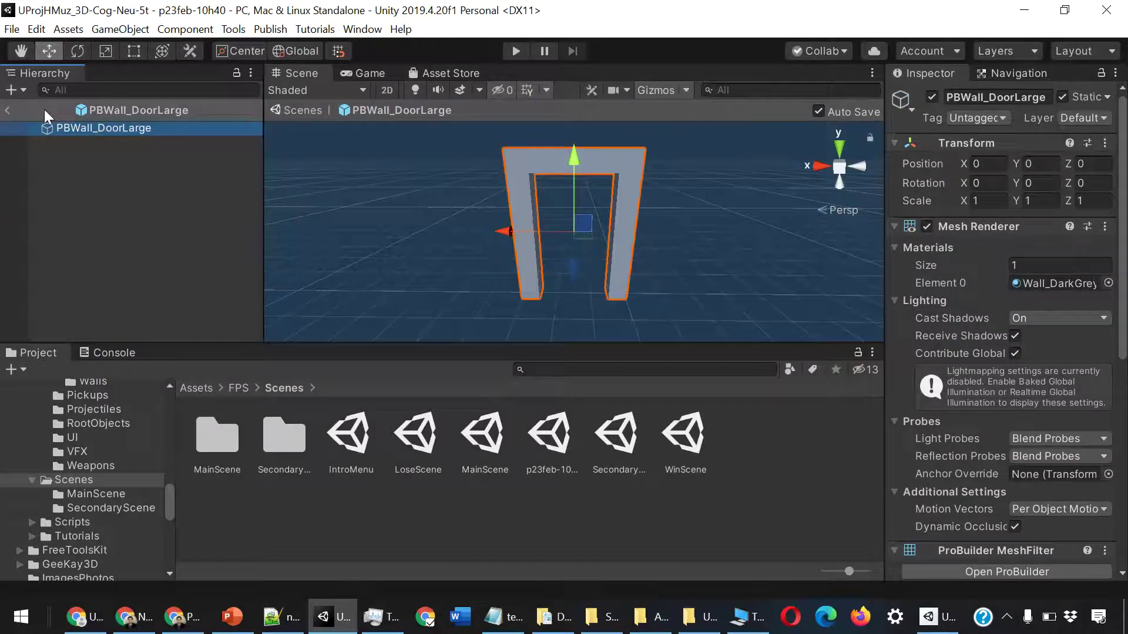
{"action": "left_click", "coordinate": [7, 110]}
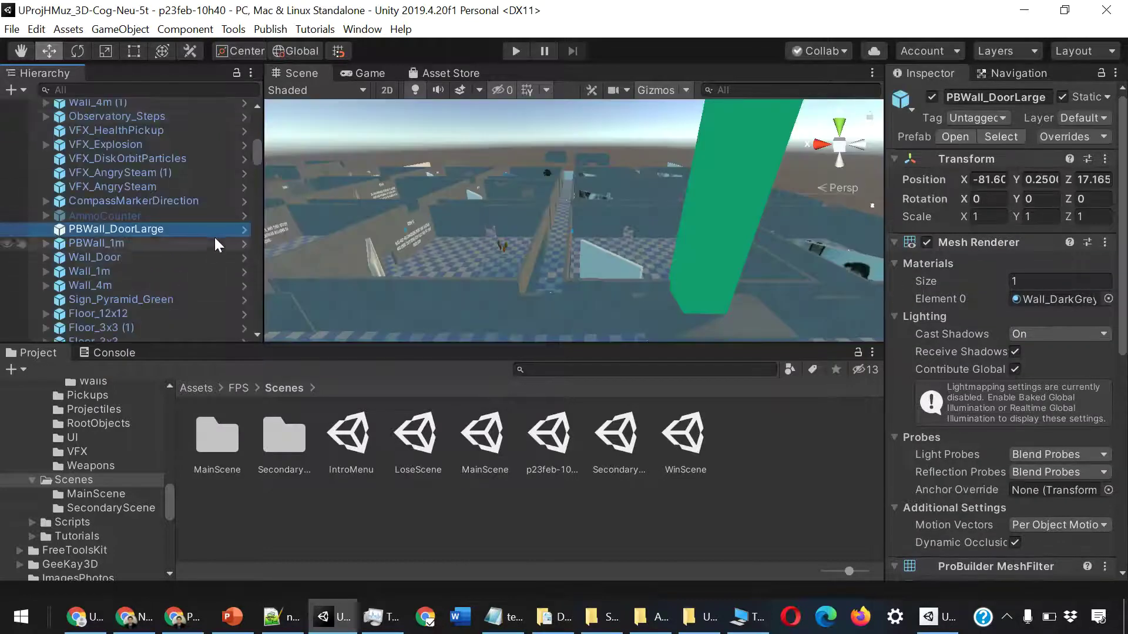
{"action": "left_click", "coordinate": [245, 244]}
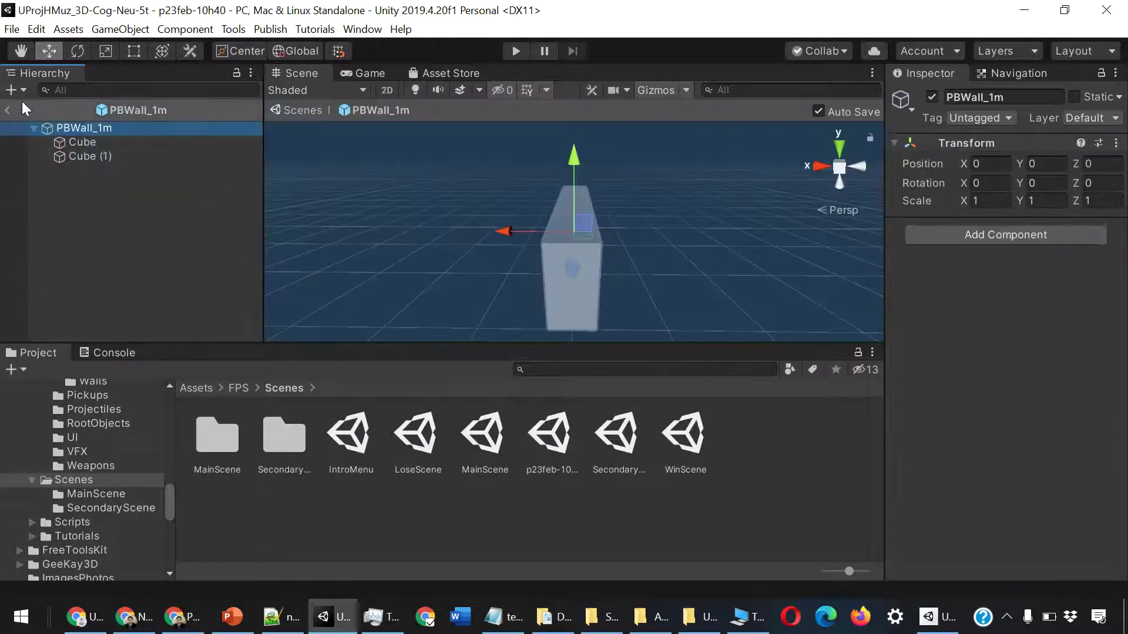
{"action": "left_click", "coordinate": [6, 110]}
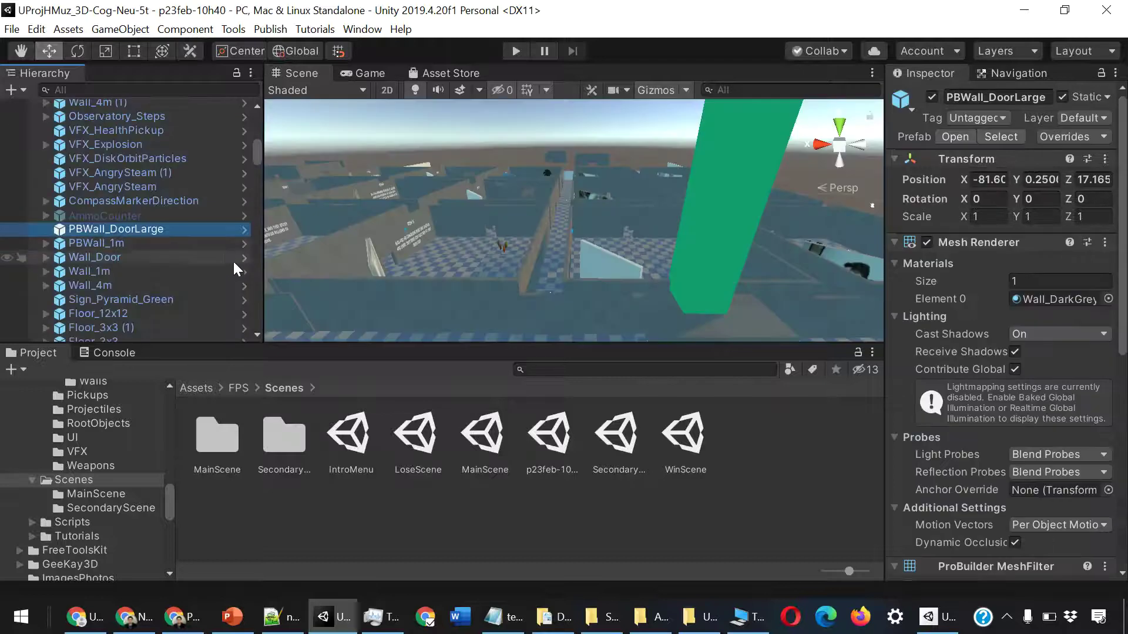
{"action": "left_click", "coordinate": [243, 273]}
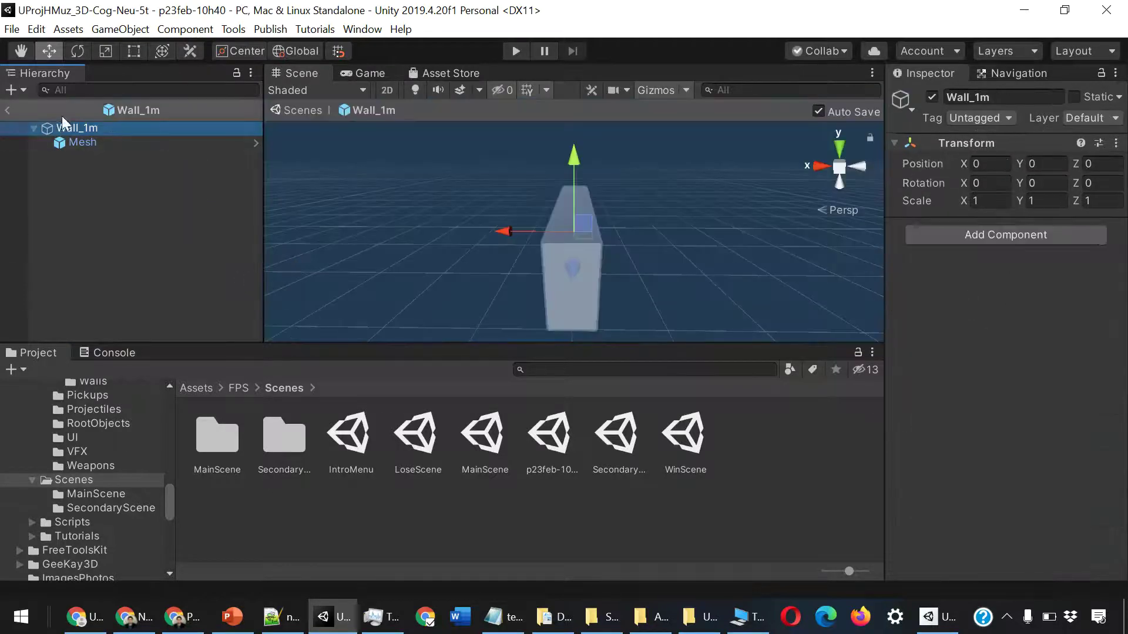
{"action": "left_click", "coordinate": [9, 108]}
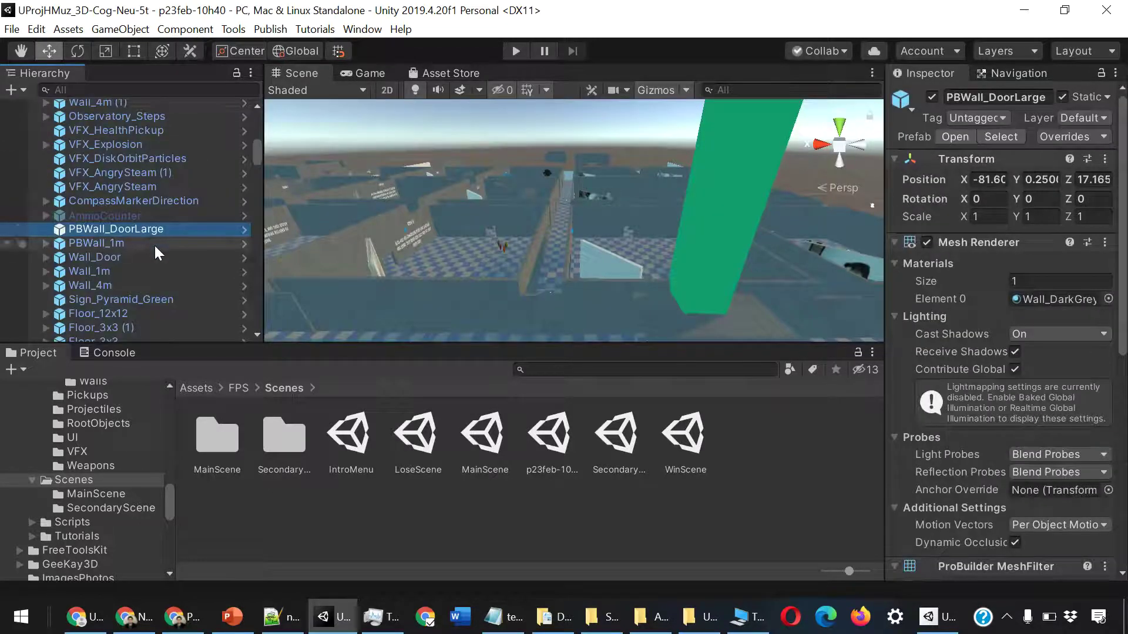
{"action": "left_click", "coordinate": [247, 289]}
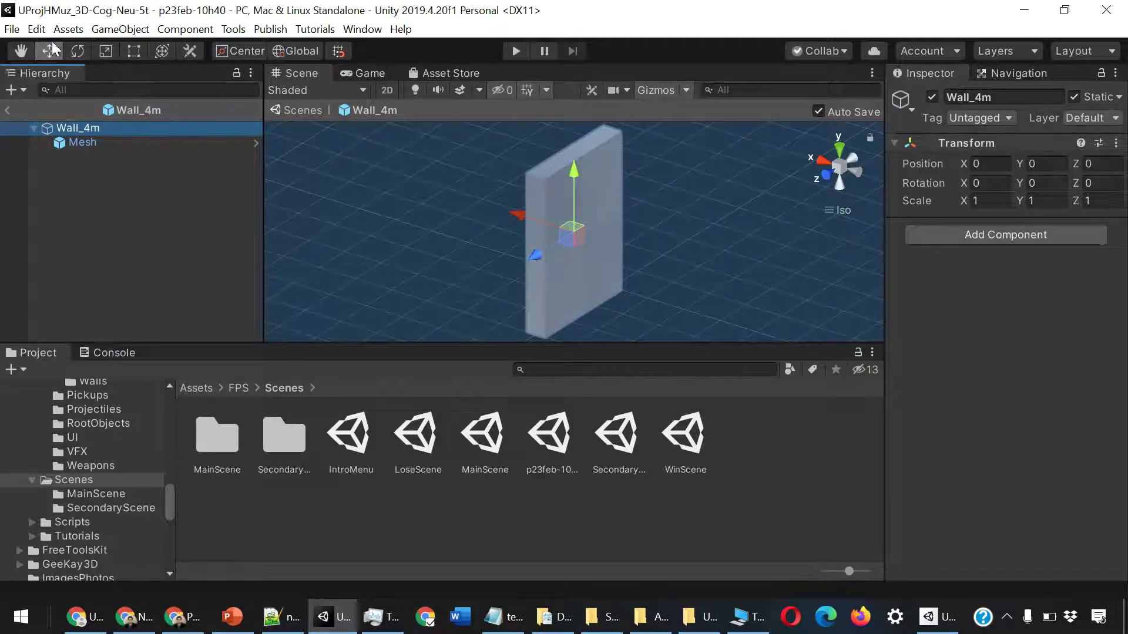
{"action": "left_click", "coordinate": [9, 111]}
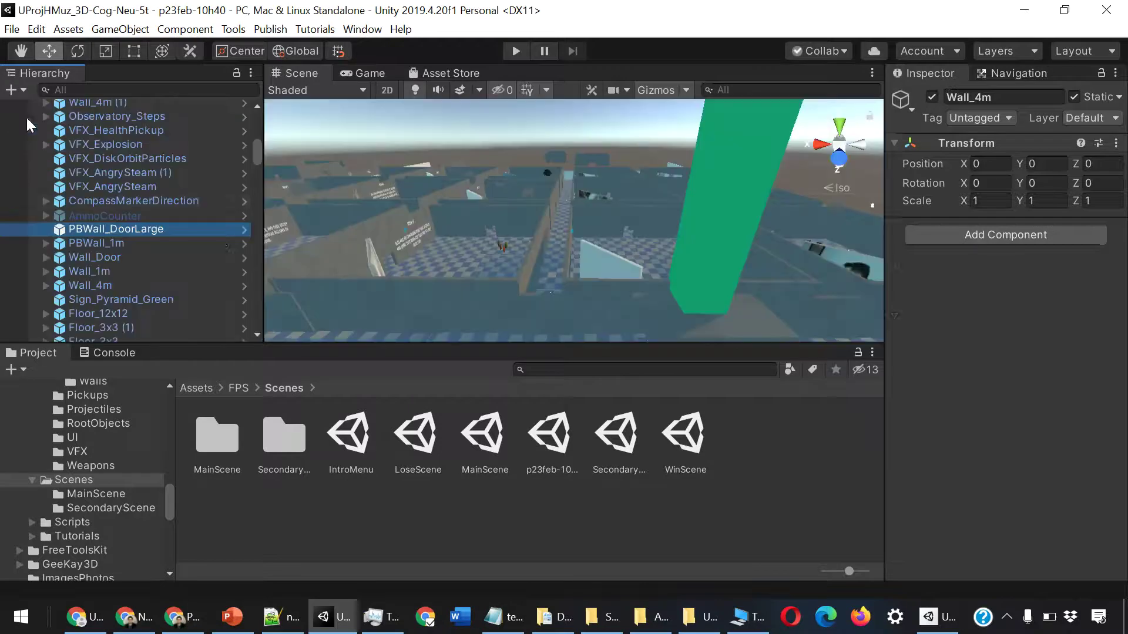
- Expand Stairs_Small and a Floor_Indented child, and inspect its Mesh
{"action": "scroll", "coordinate": [165, 263], "scroll_direction": "down", "scroll_amount": 2}
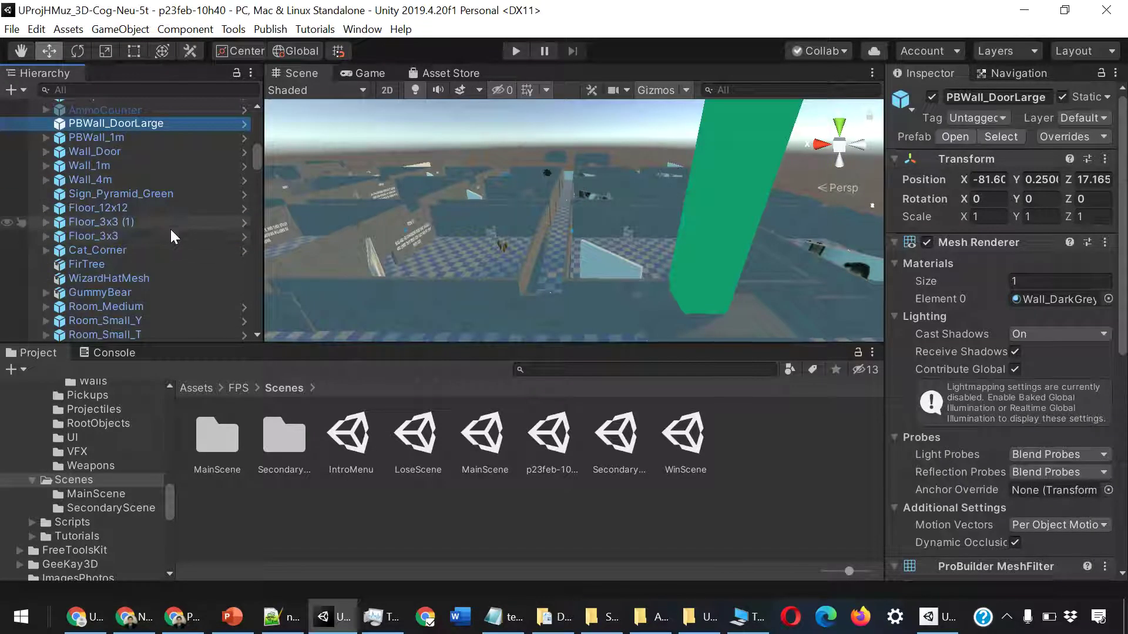
{"action": "scroll", "coordinate": [187, 273], "scroll_direction": "down", "scroll_amount": 2}
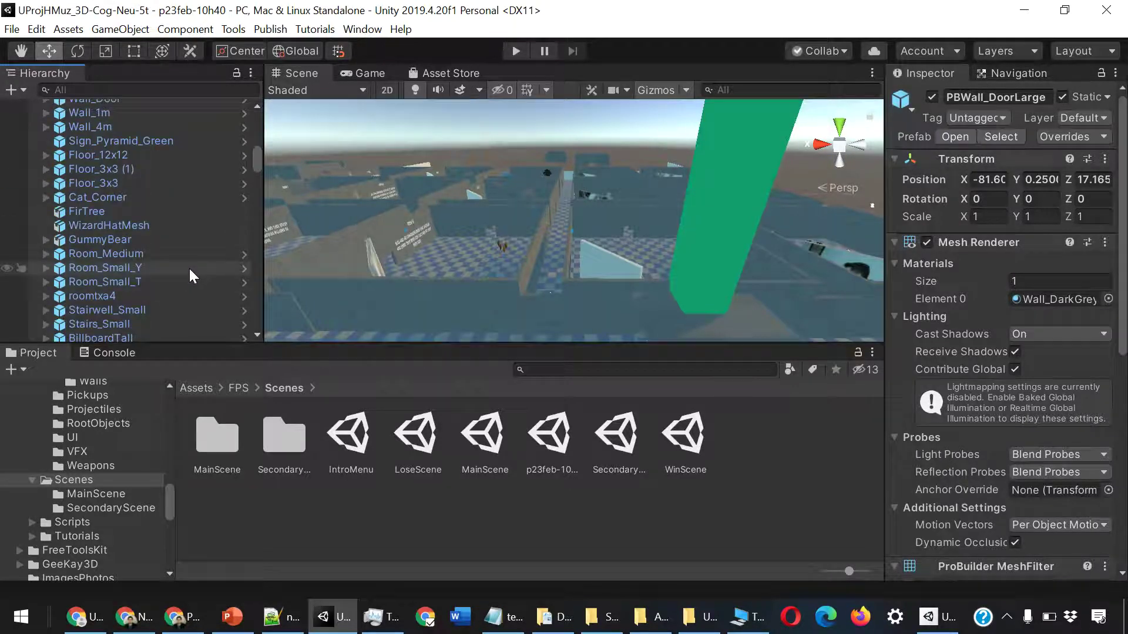
{"action": "scroll", "coordinate": [178, 289], "scroll_direction": "down", "scroll_amount": 2}
{"action": "scroll", "coordinate": [181, 286], "scroll_direction": "down", "scroll_amount": 2}
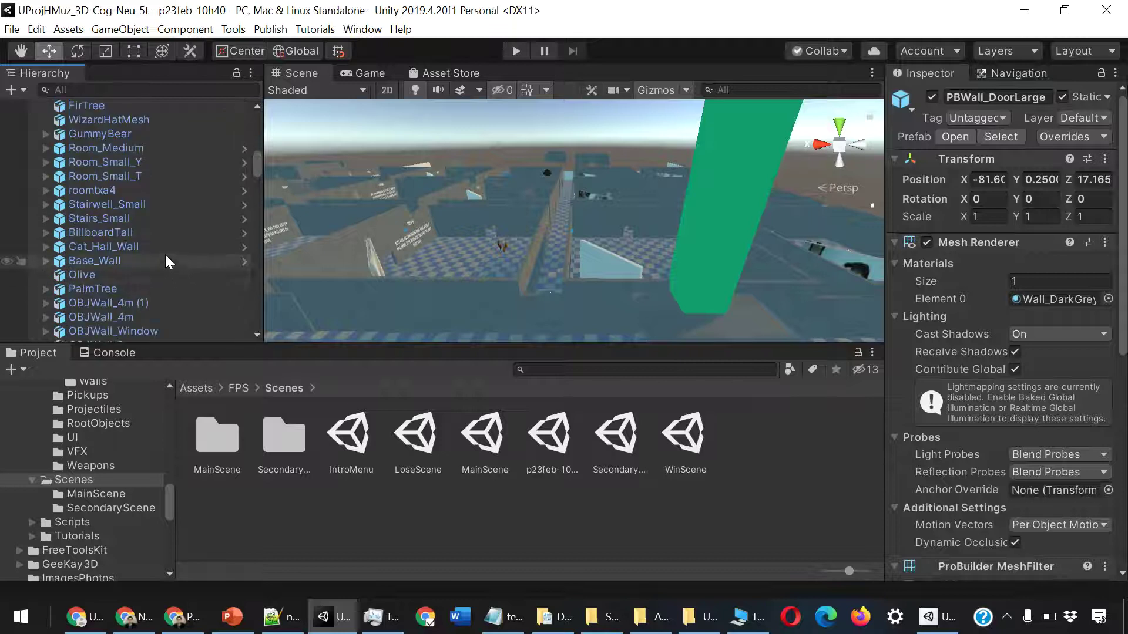
{"action": "left_click", "coordinate": [47, 219]}
{"action": "scroll", "coordinate": [142, 246], "scroll_direction": "down", "scroll_amount": 3}
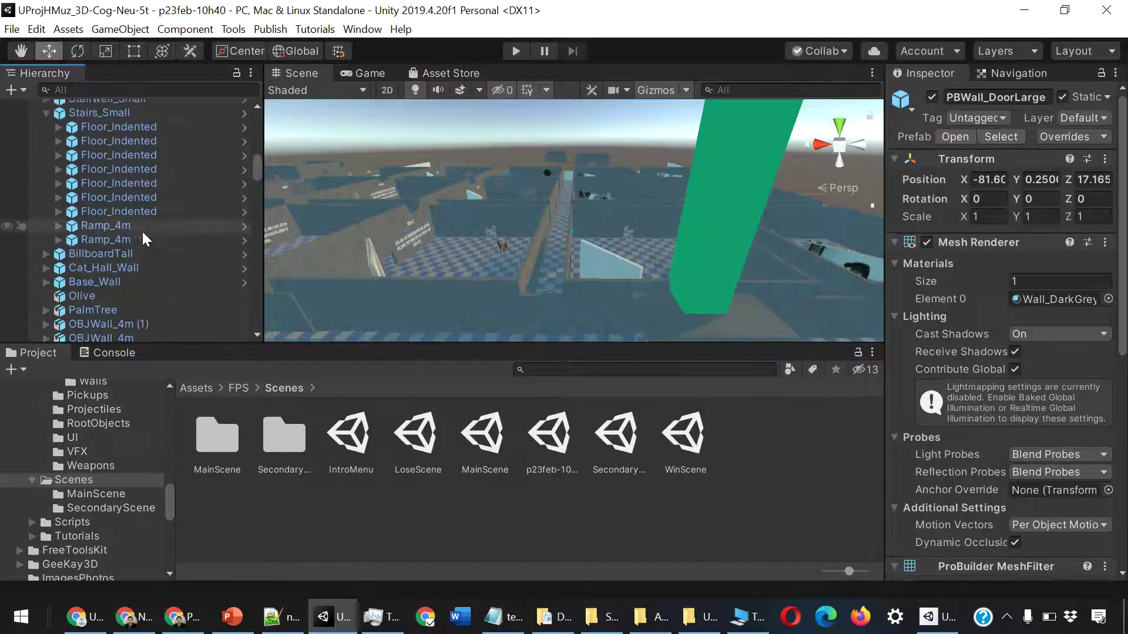
{"action": "left_click", "coordinate": [59, 183]}
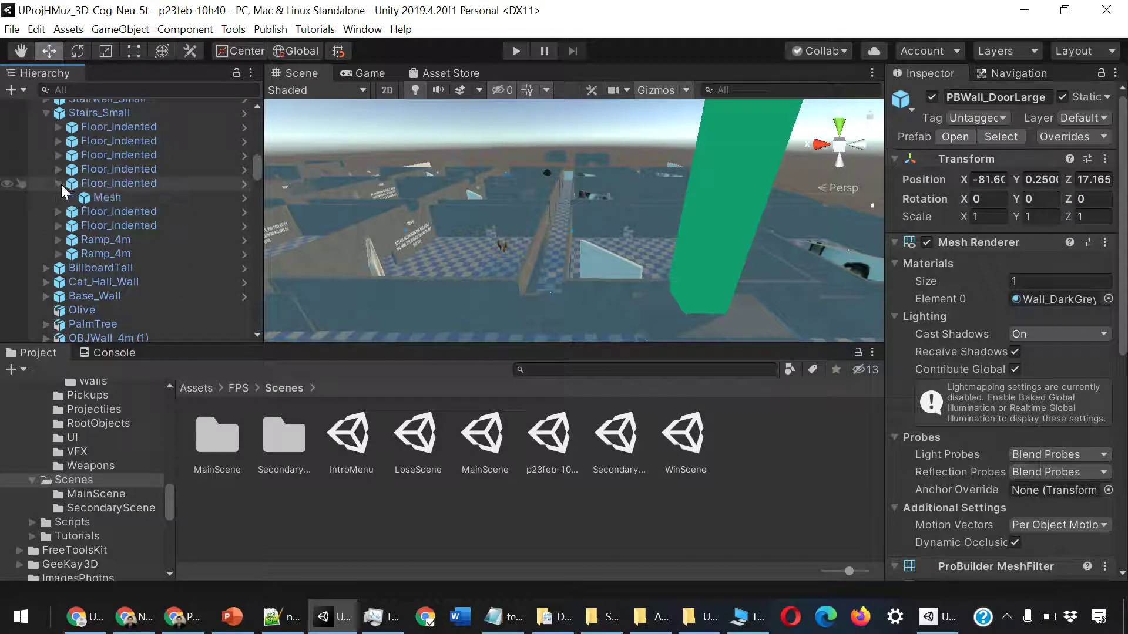
{"action": "left_click", "coordinate": [114, 194]}
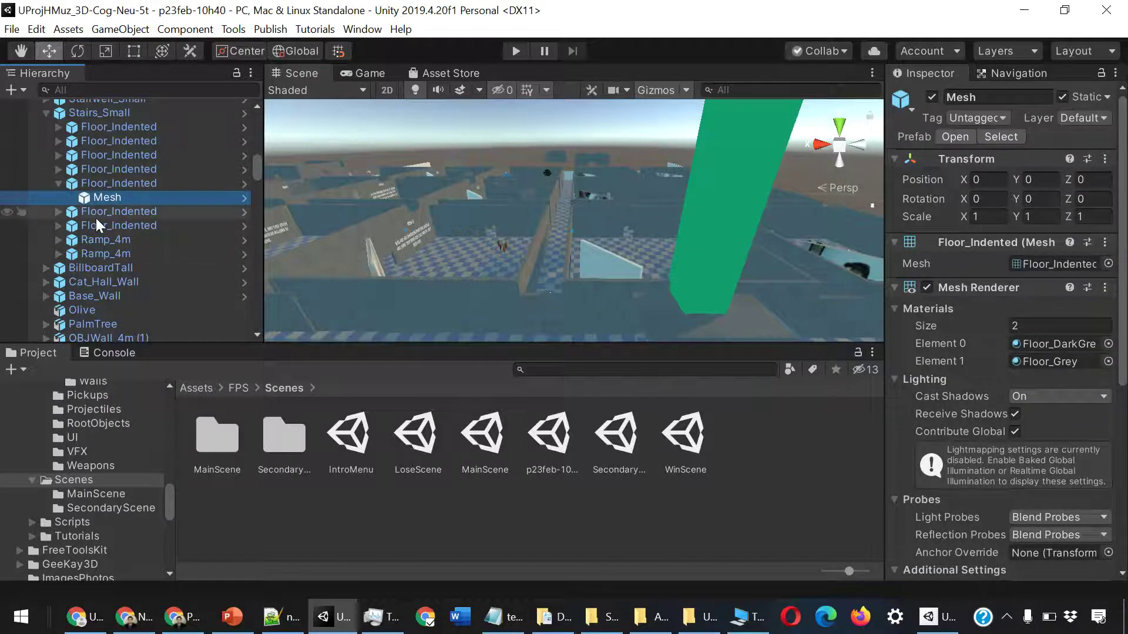
- Show GameManager's settings, including WinScene and LoseScene
{"action": "scroll", "coordinate": [96, 217], "scroll_direction": "down", "scroll_amount": 5}
{"action": "scroll", "coordinate": [119, 223], "scroll_direction": "down", "scroll_amount": 5}
{"action": "left_click", "coordinate": [120, 226]}
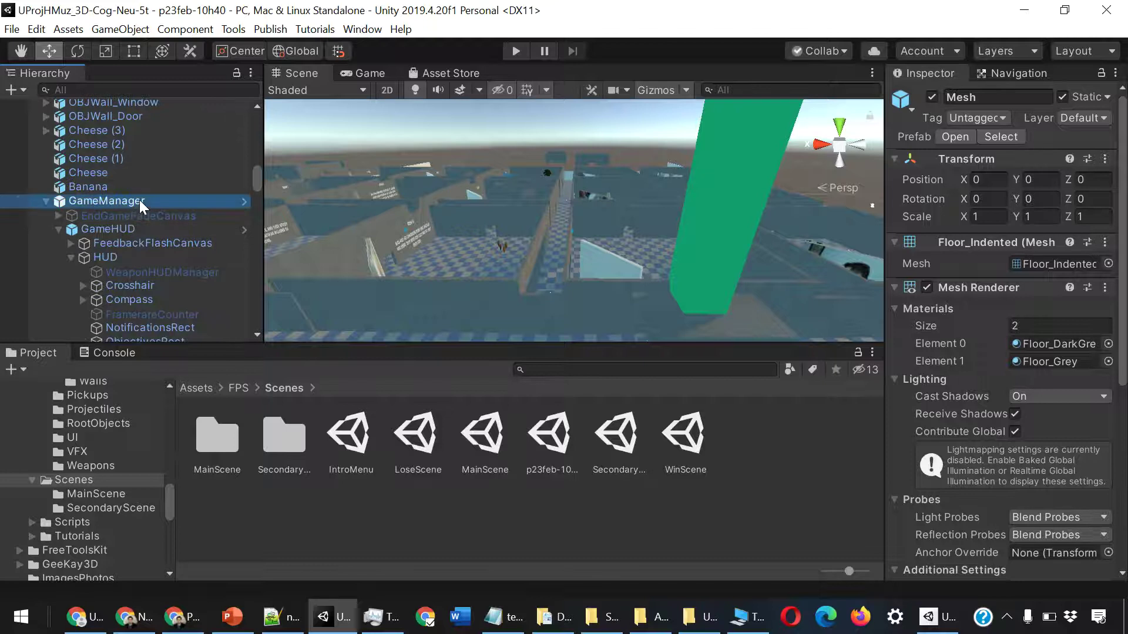
- View the GameManager prefab in Prefab Mode, then return to the maze scene
{"action": "left_click", "coordinate": [246, 202]}
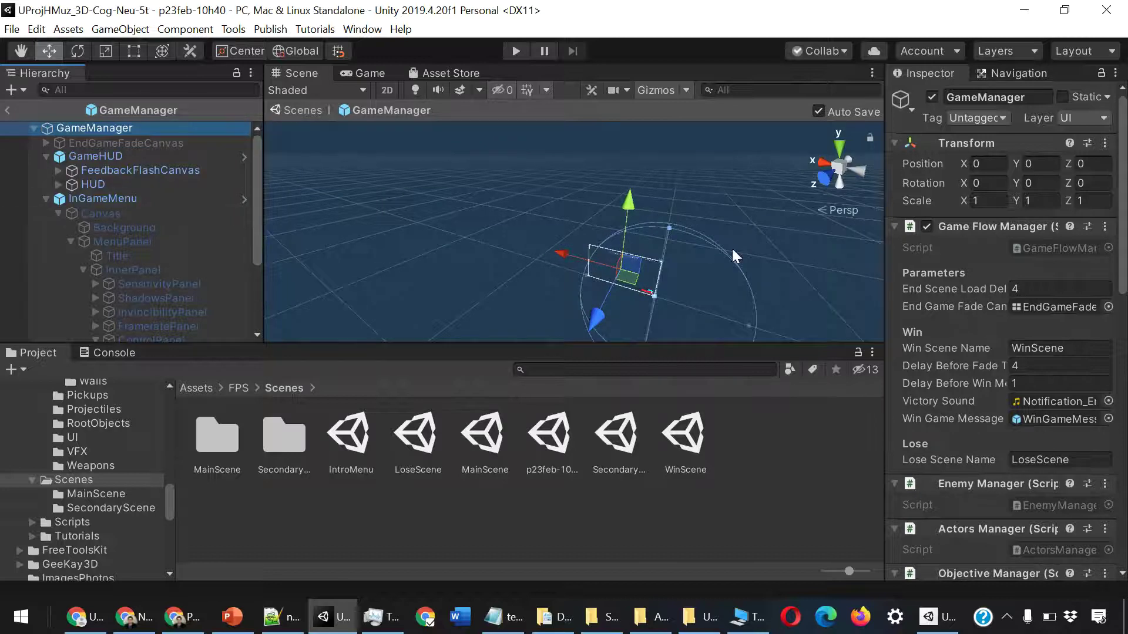
{"action": "scroll", "coordinate": [1038, 378], "scroll_direction": "down", "scroll_amount": 5}
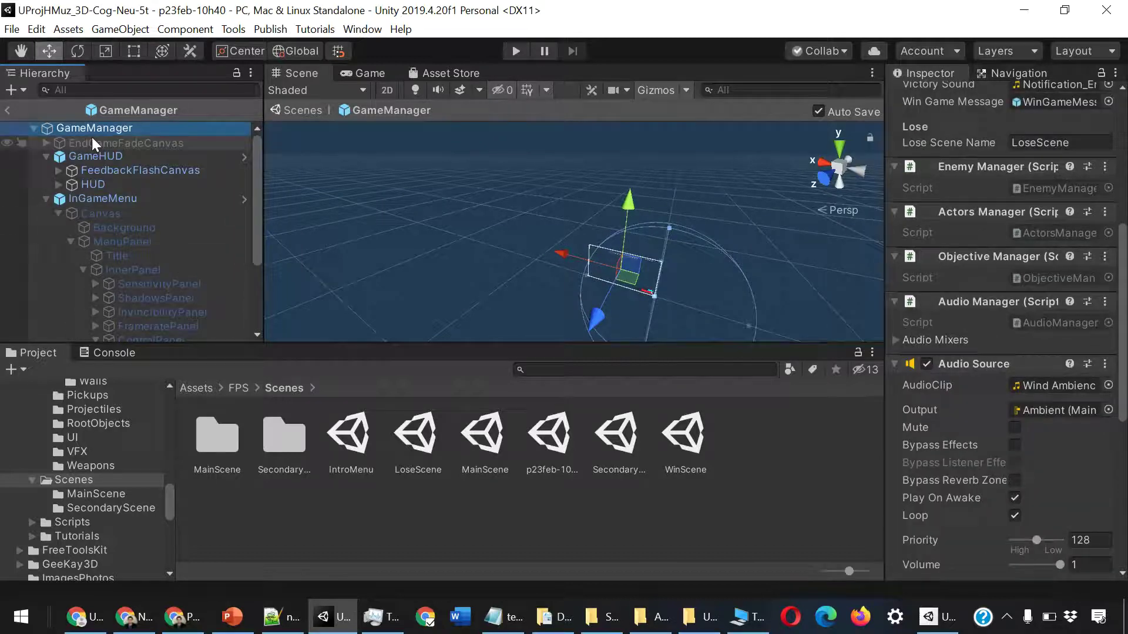
{"action": "left_click", "coordinate": [6, 110]}
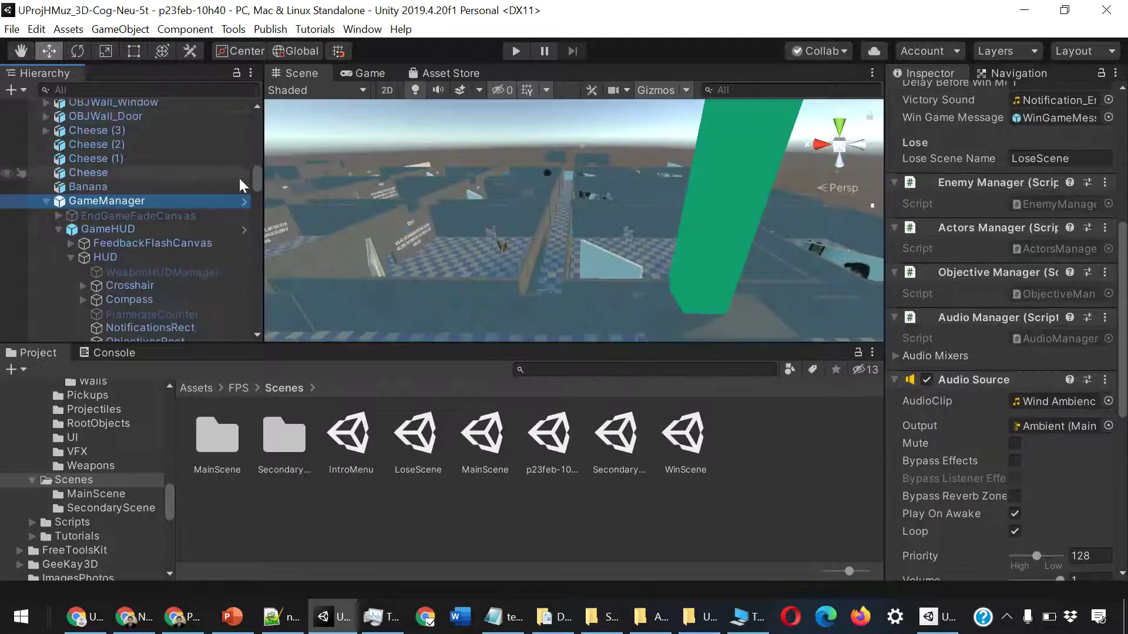
- Inspect the Crosshair, Player and Pickup_Health objects in turn
{"action": "scroll", "coordinate": [169, 231], "scroll_direction": "down", "scroll_amount": 2}
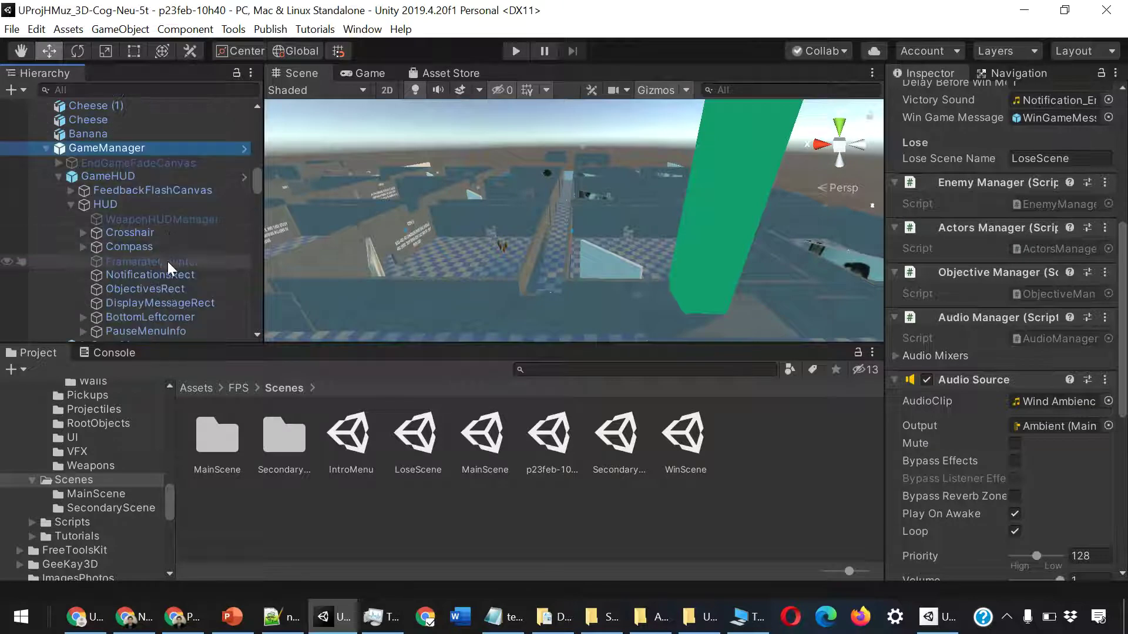
{"action": "left_click", "coordinate": [152, 233]}
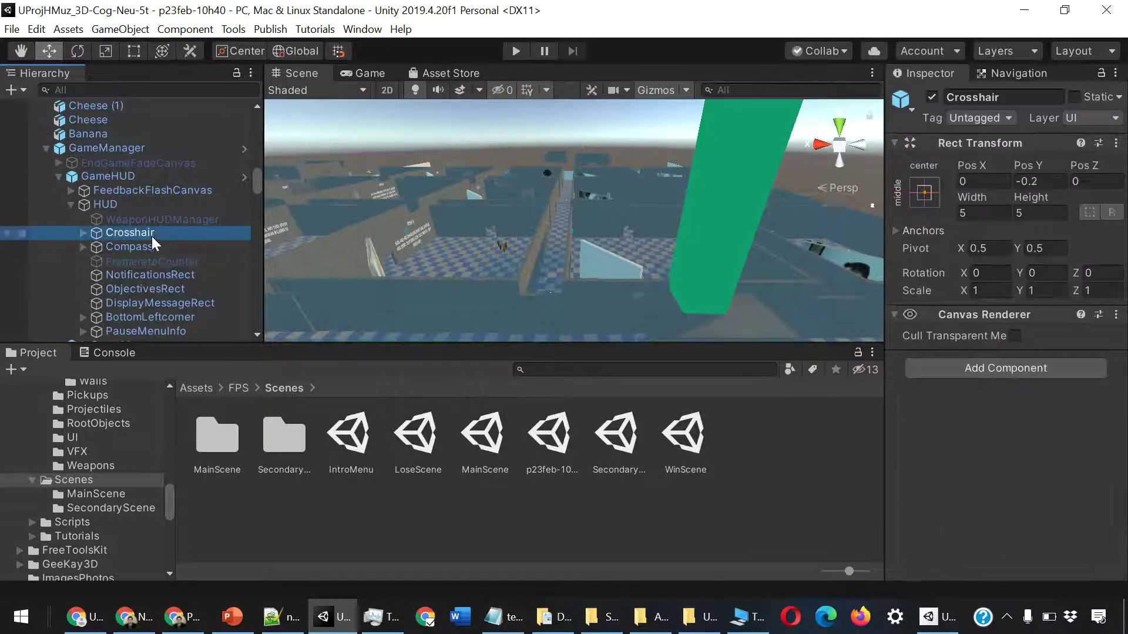
{"action": "scroll", "coordinate": [182, 261], "scroll_direction": "down", "scroll_amount": 2}
{"action": "scroll", "coordinate": [164, 220], "scroll_direction": "down", "scroll_amount": 2}
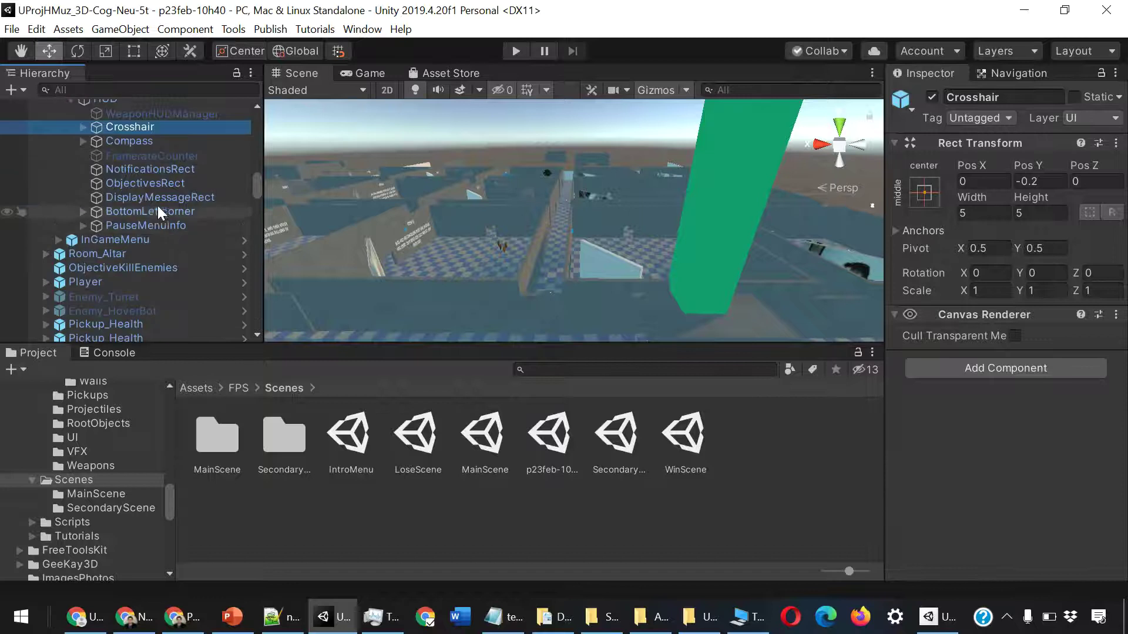
{"action": "scroll", "coordinate": [129, 237], "scroll_direction": "down", "scroll_amount": 2}
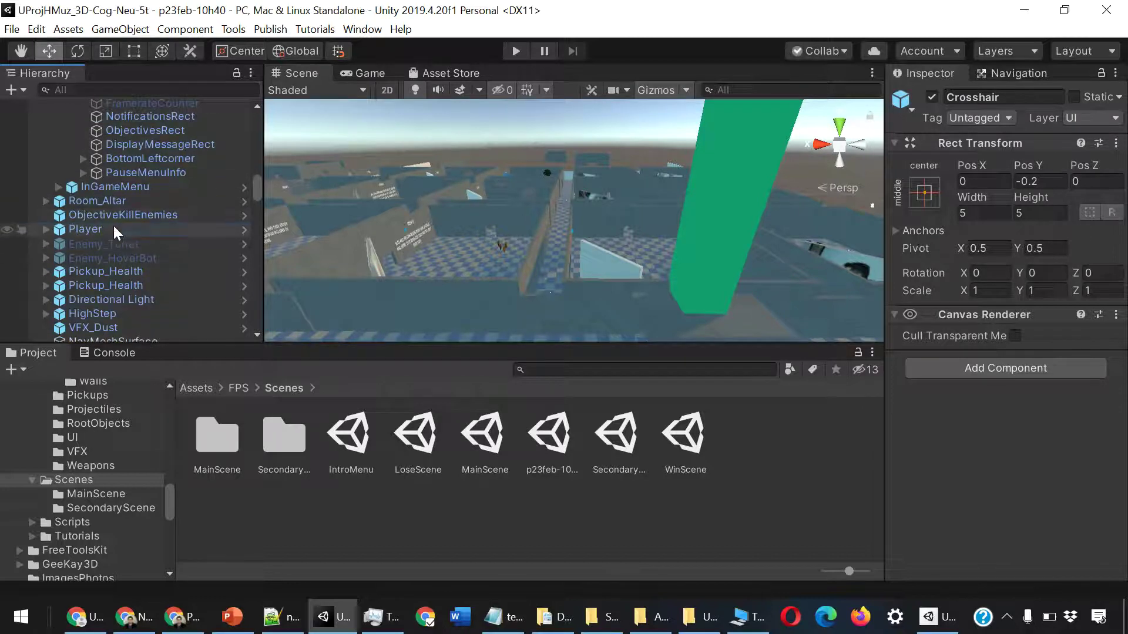
{"action": "left_click", "coordinate": [114, 228]}
{"action": "scroll", "coordinate": [132, 248], "scroll_direction": "down", "scroll_amount": 2}
{"action": "left_click", "coordinate": [126, 229]}
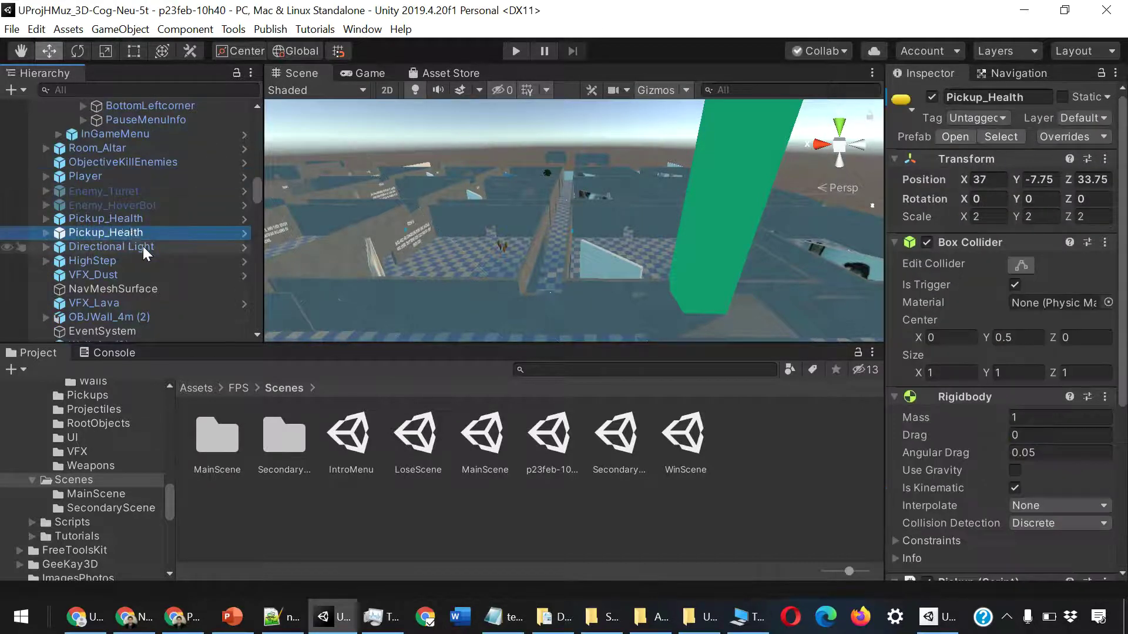
{"action": "scroll", "coordinate": [143, 246], "scroll_direction": "down", "scroll_amount": 6}
{"action": "scroll", "coordinate": [137, 142], "scroll_direction": "up", "scroll_amount": 2}
- View the Directional Light prefab and its Mesh_Sun child, then return to the maze scene
{"action": "left_click", "coordinate": [148, 142]}
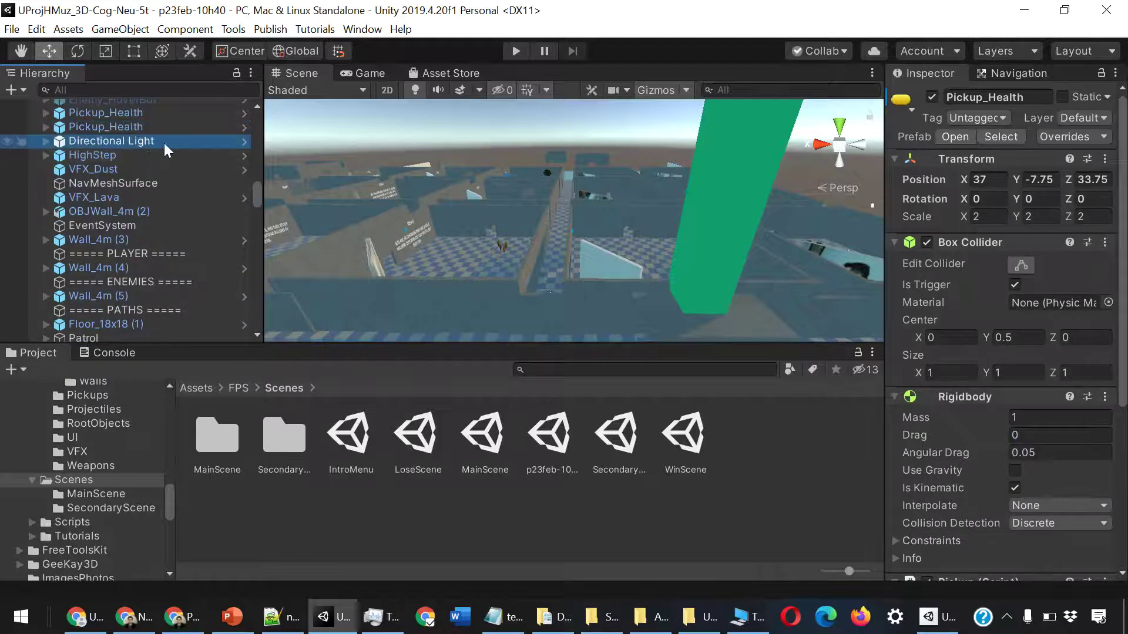
{"action": "left_click", "coordinate": [244, 144]}
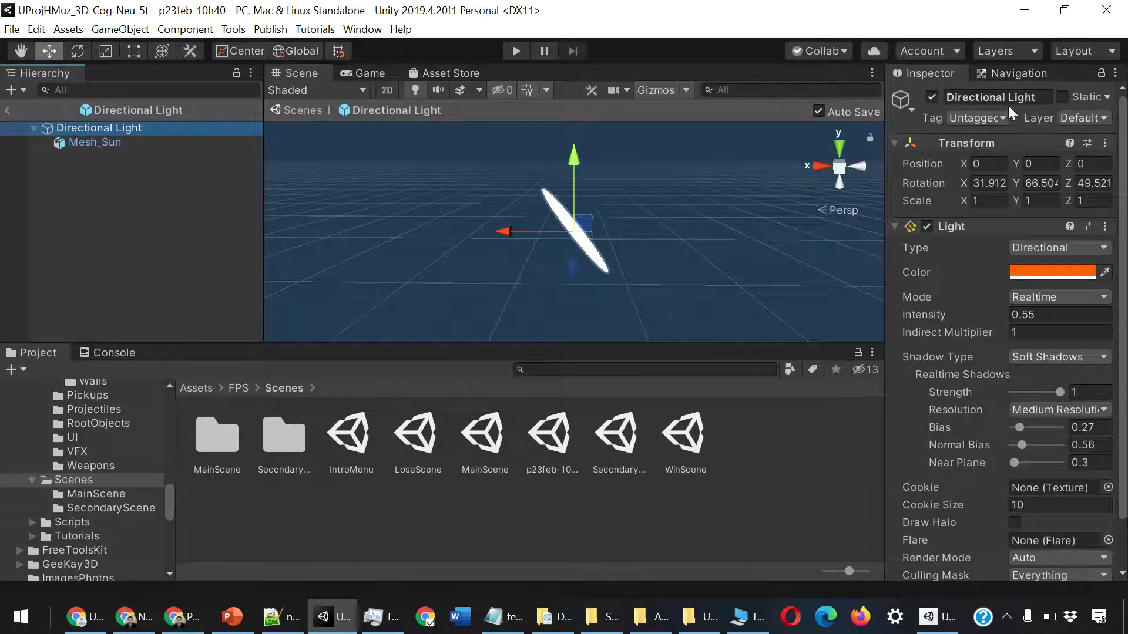
{"action": "left_click", "coordinate": [1009, 73]}
{"action": "left_click", "coordinate": [935, 73]}
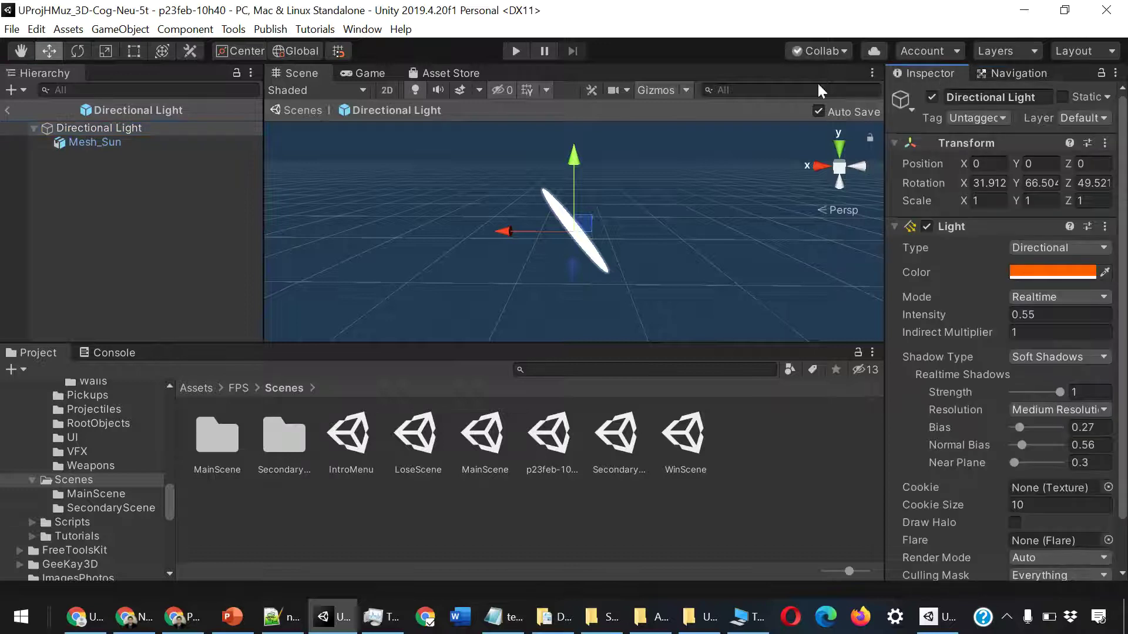
{"action": "left_click", "coordinate": [104, 142]}
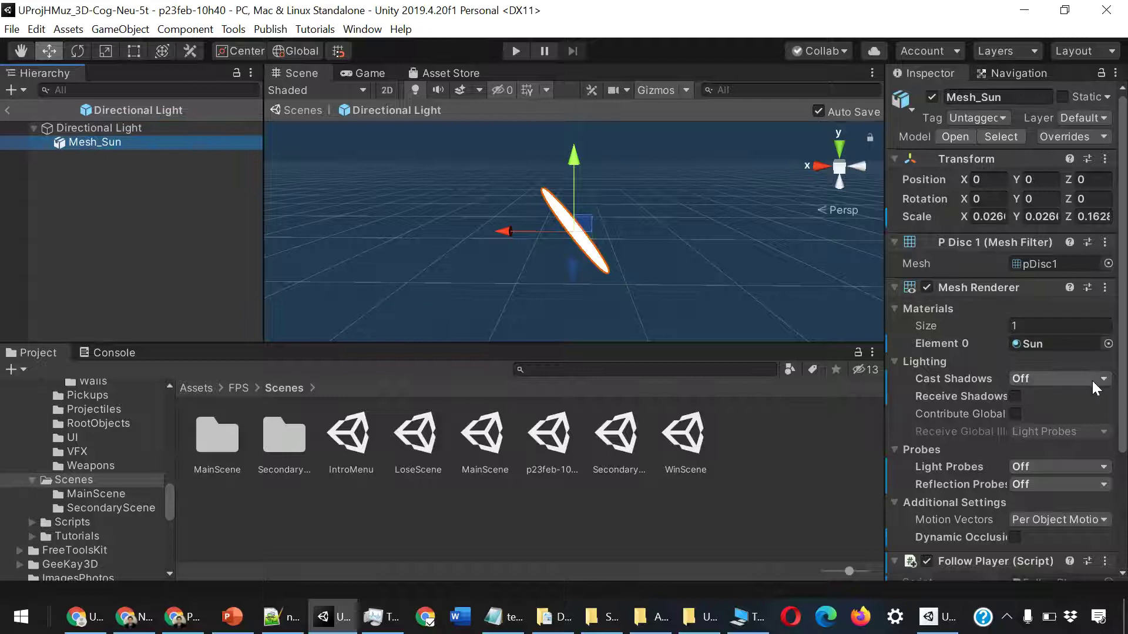
{"action": "left_click", "coordinate": [10, 111]}
{"action": "left_click", "coordinate": [157, 253]}
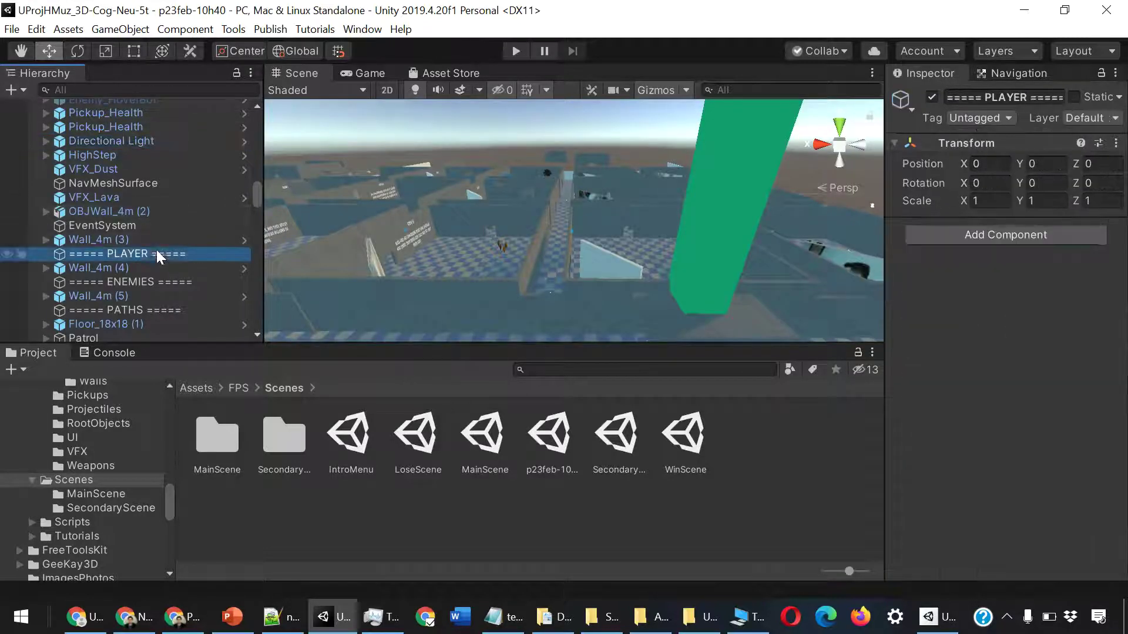
{"action": "scroll", "coordinate": [166, 194], "scroll_direction": "down", "scroll_amount": 2}
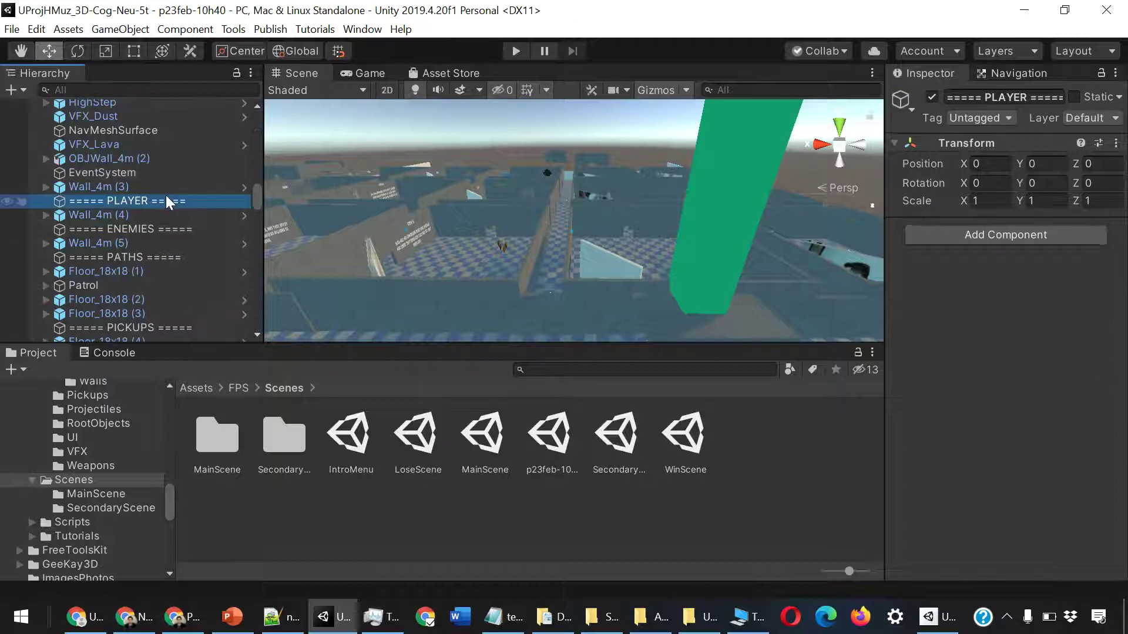
{"action": "scroll", "coordinate": [167, 196], "scroll_direction": "down", "scroll_amount": 2}
{"action": "left_click", "coordinate": [137, 104]}
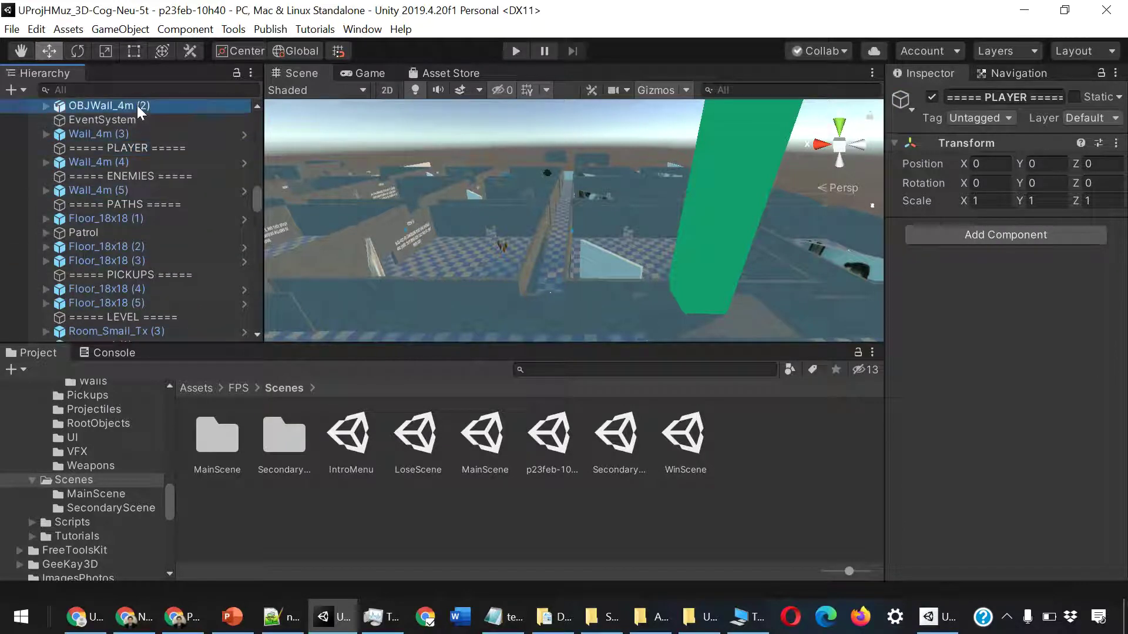
{"action": "scroll", "coordinate": [167, 207], "scroll_direction": "down", "scroll_amount": 2}
{"action": "left_click", "coordinate": [154, 208]}
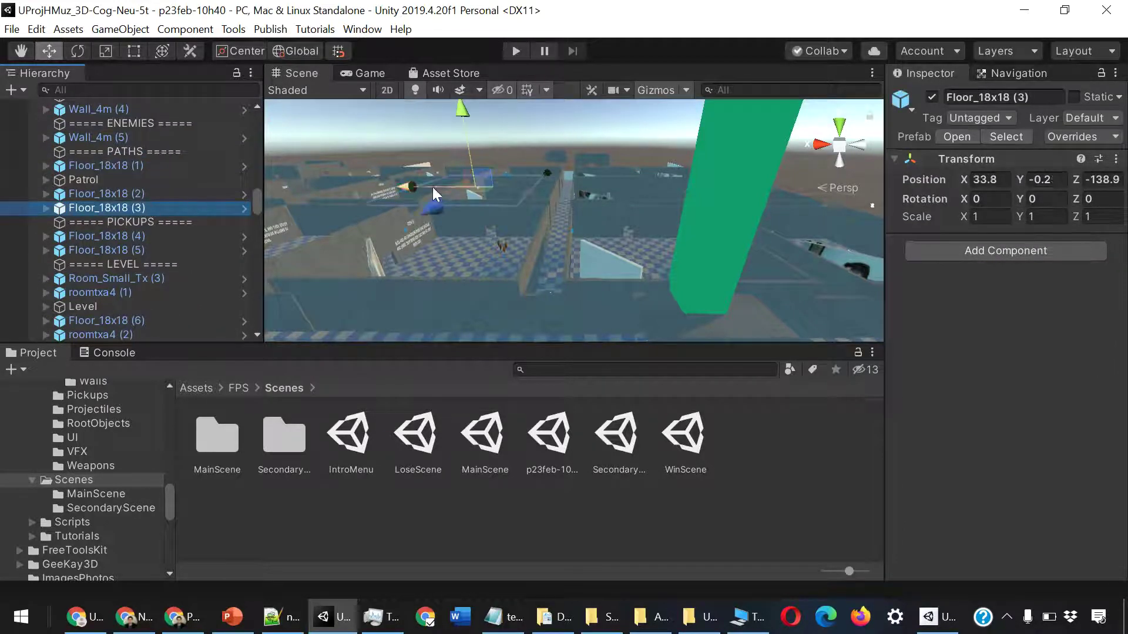
{"action": "left_click", "coordinate": [133, 196]}
{"action": "left_click", "coordinate": [140, 235]}
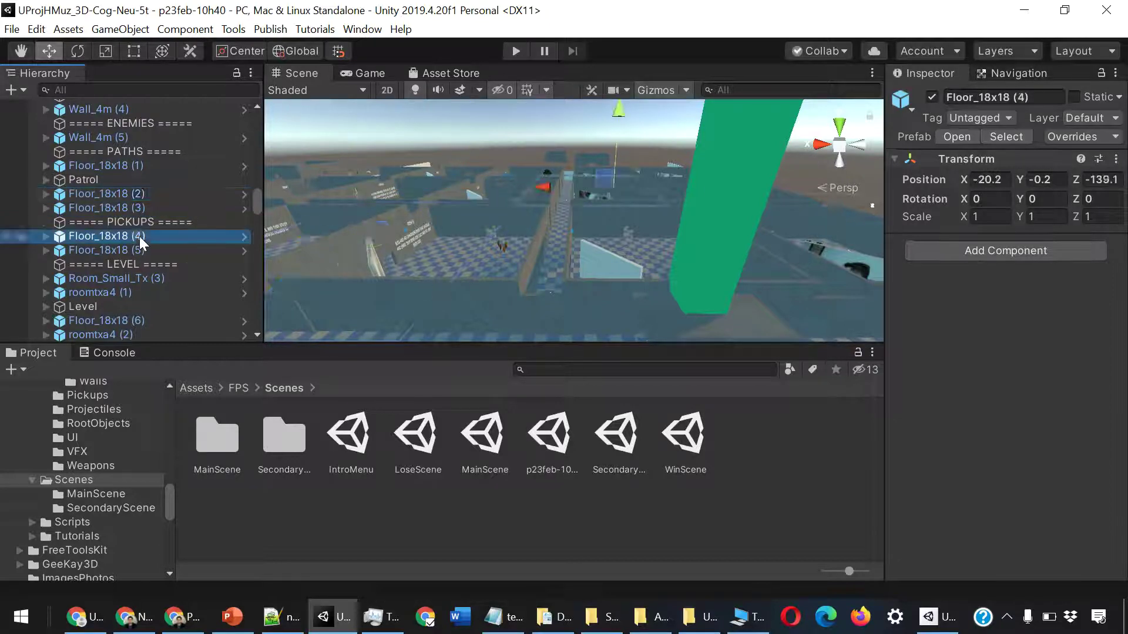
{"action": "scroll", "coordinate": [164, 253], "scroll_direction": "down", "scroll_amount": 3}
{"action": "scroll", "coordinate": [131, 231], "scroll_direction": "down", "scroll_amount": 3}
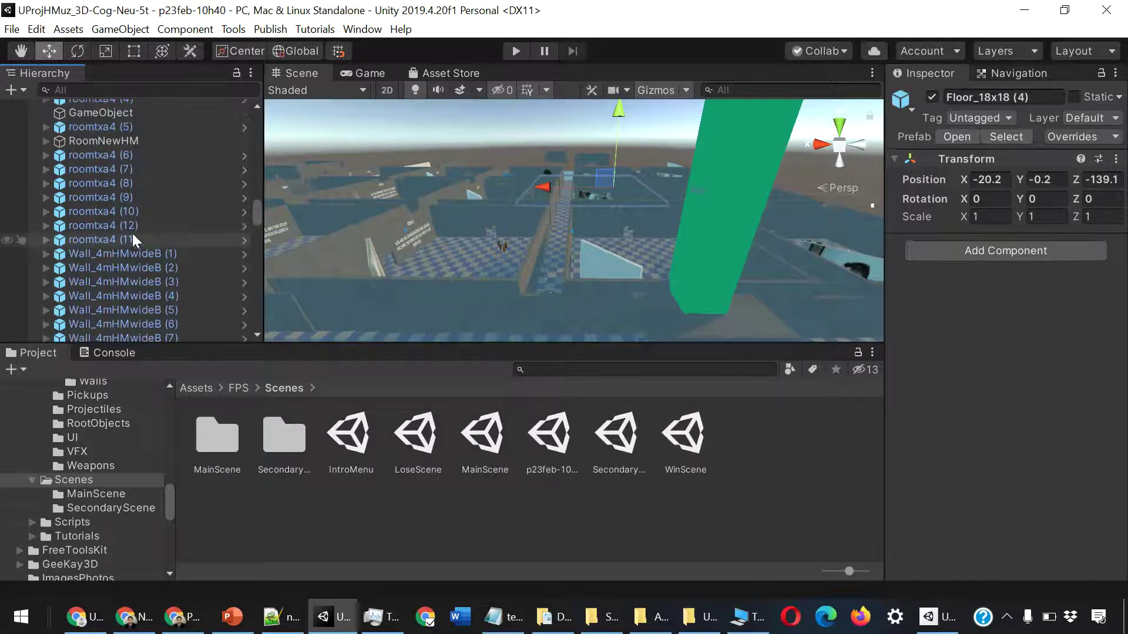
{"action": "scroll", "coordinate": [135, 239], "scroll_direction": "down", "scroll_amount": 2}
{"action": "left_click", "coordinate": [137, 200]}
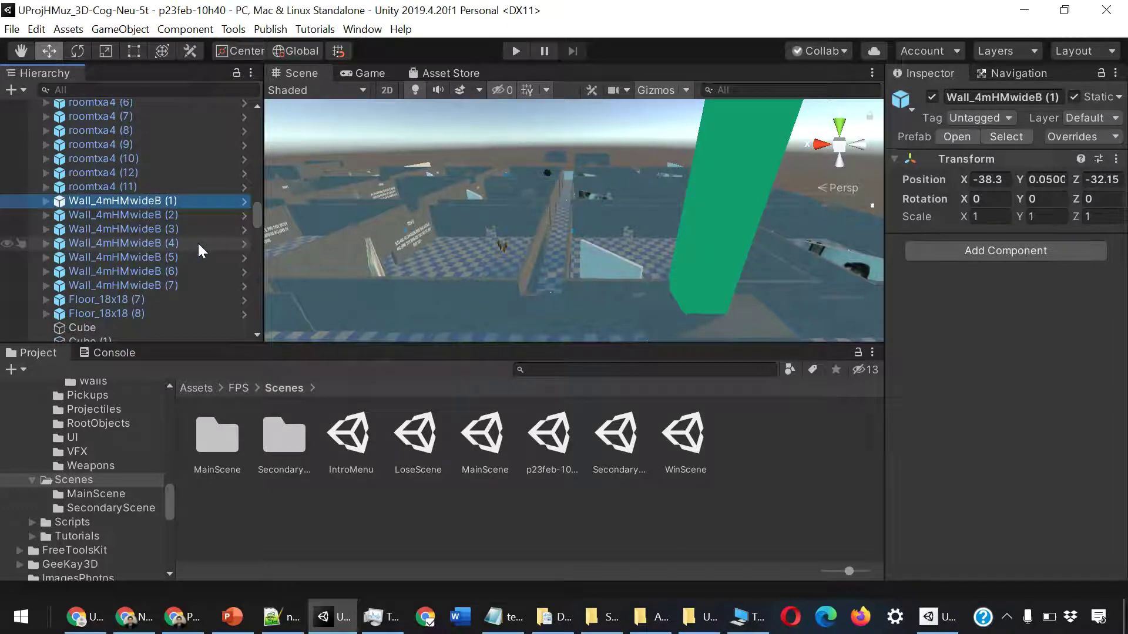
{"action": "left_click", "coordinate": [151, 228]}
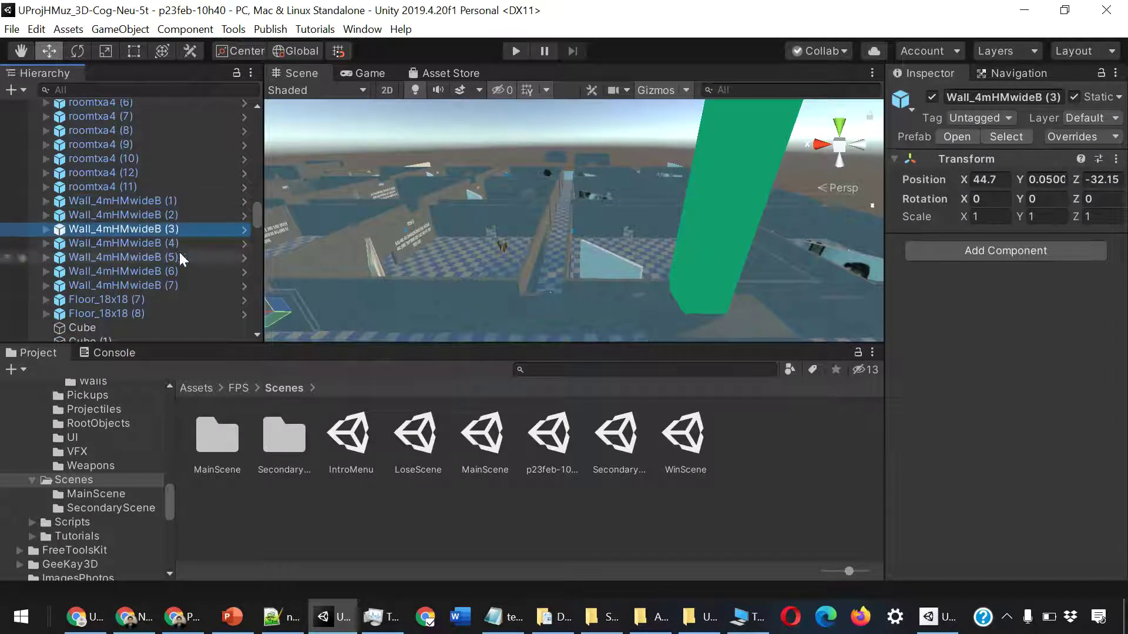
{"action": "left_click", "coordinate": [169, 242]}
{"action": "left_click", "coordinate": [154, 284]}
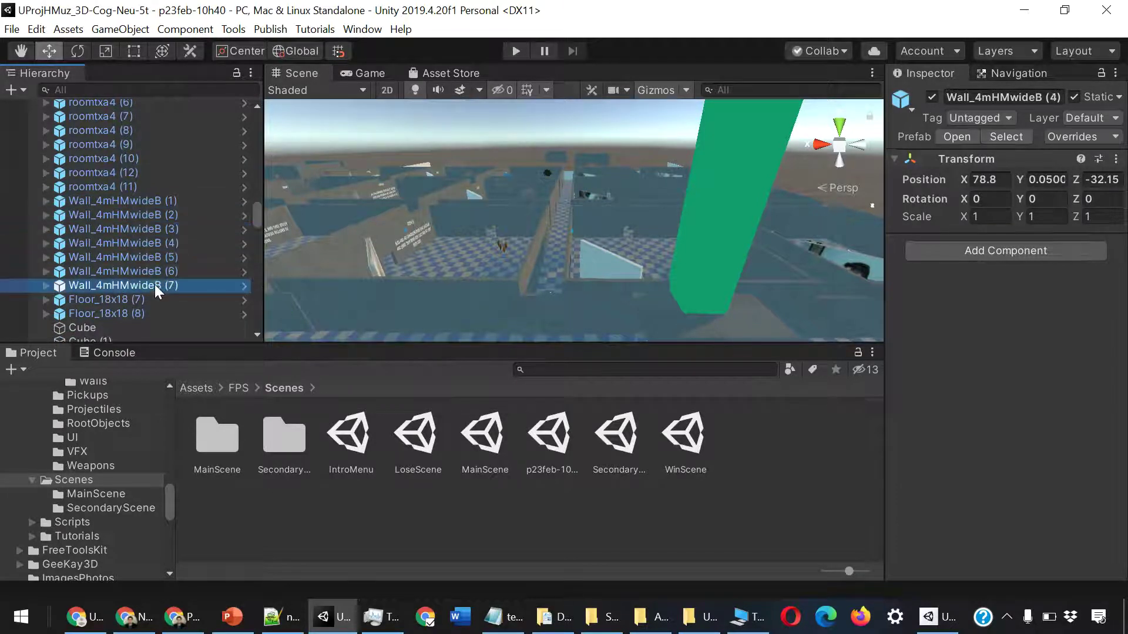
{"action": "scroll", "coordinate": [160, 281], "scroll_direction": "down", "scroll_amount": 2}
- Inspect Cube, Cube (1), Text (TMP), Pickup_Health (3) and Pickup_Health (15)
{"action": "left_click", "coordinate": [113, 222]}
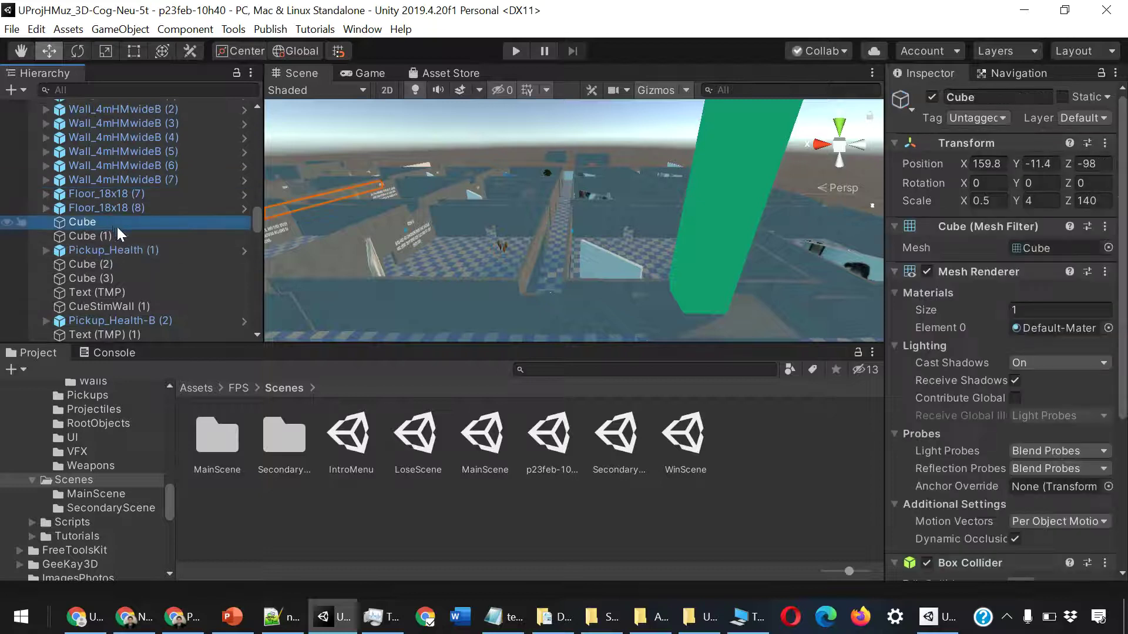
{"action": "left_click", "coordinate": [126, 235]}
{"action": "scroll", "coordinate": [149, 245], "scroll_direction": "down", "scroll_amount": 2}
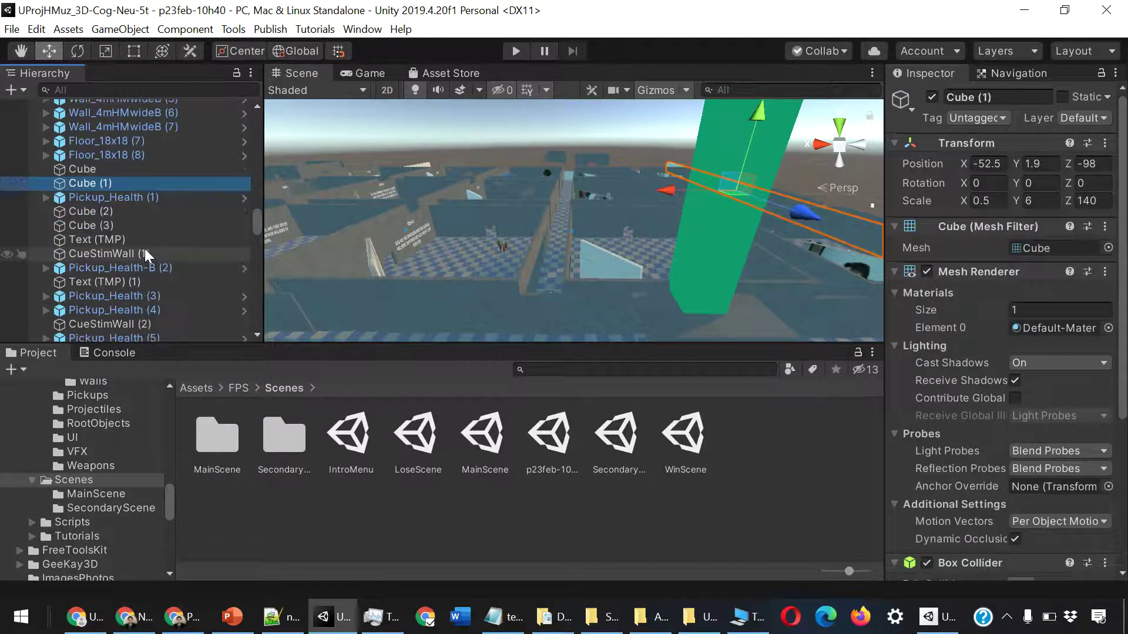
{"action": "left_click", "coordinate": [140, 240]}
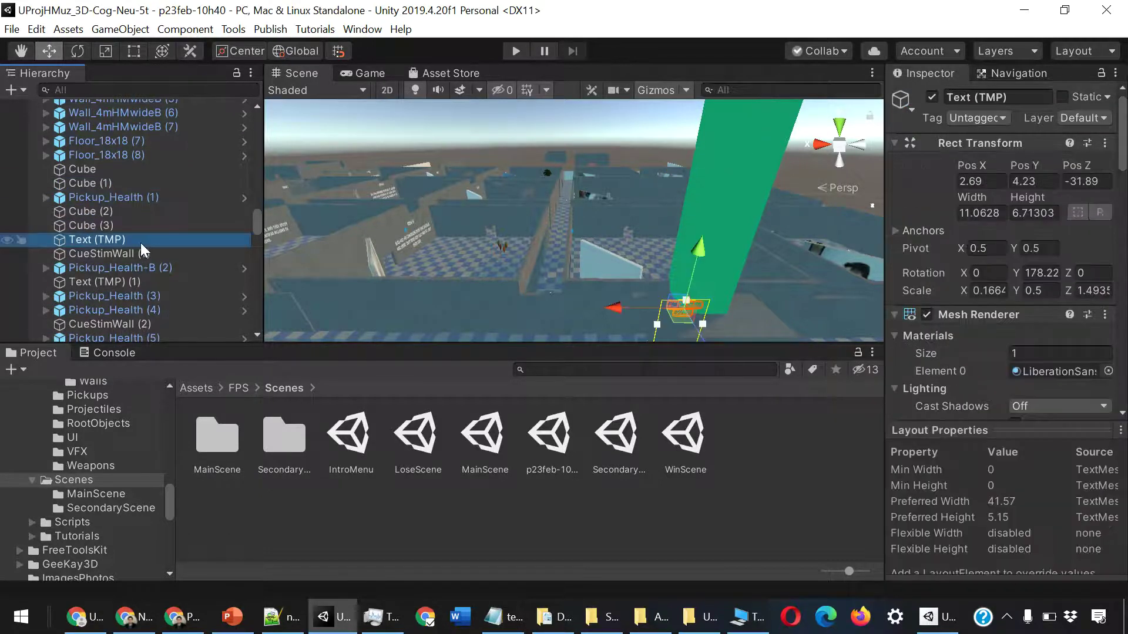
{"action": "scroll", "coordinate": [151, 275], "scroll_direction": "down", "scroll_amount": 2}
{"action": "left_click", "coordinate": [136, 241]}
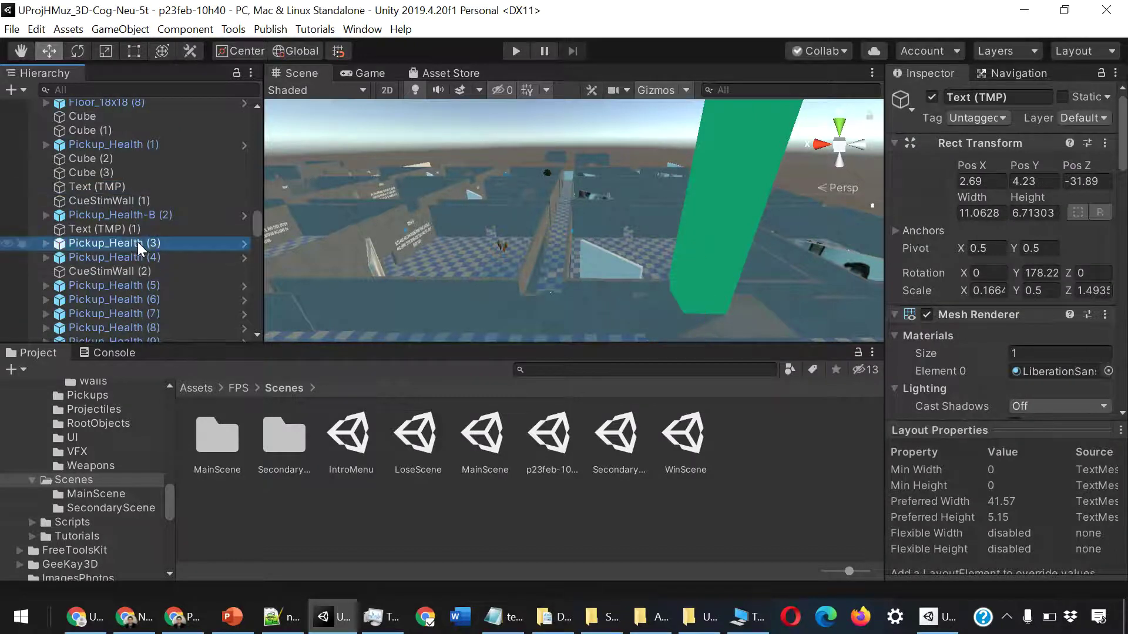
{"action": "scroll", "coordinate": [137, 242], "scroll_direction": "down", "scroll_amount": 3}
{"action": "scroll", "coordinate": [149, 253], "scroll_direction": "down", "scroll_amount": 2}
{"action": "left_click", "coordinate": [146, 253]}
- Scroll further down the Hierarchy and inspect the Wall_4m (6) wall
{"action": "scroll", "coordinate": [151, 252], "scroll_direction": "down", "scroll_amount": 2}
{"action": "scroll", "coordinate": [151, 254], "scroll_direction": "down", "scroll_amount": 2}
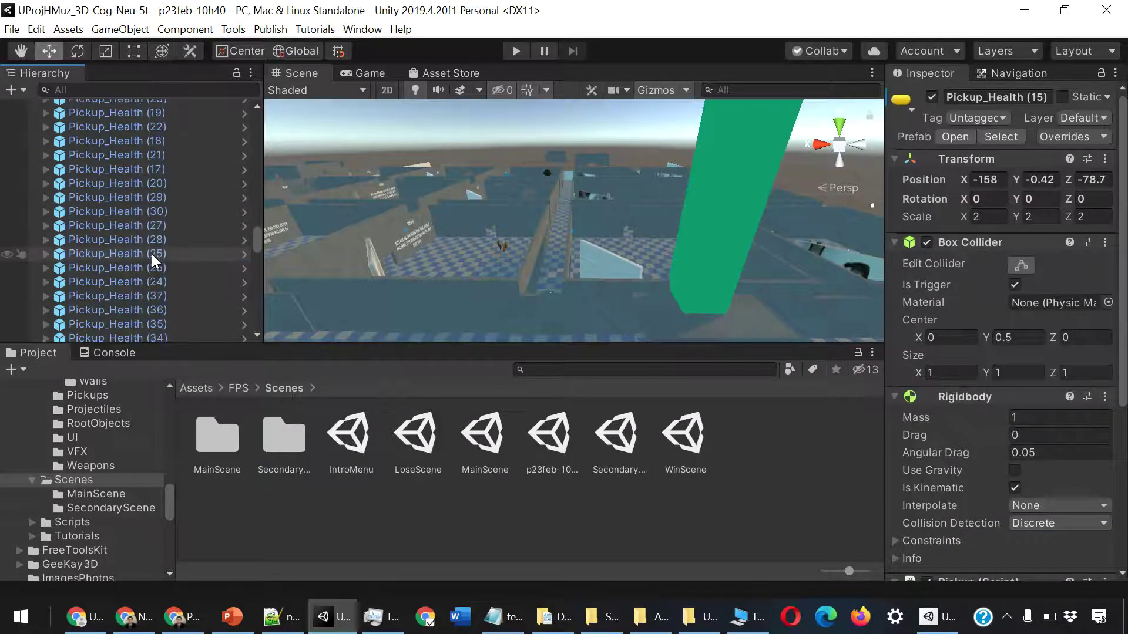
{"action": "scroll", "coordinate": [151, 254], "scroll_direction": "down", "scroll_amount": 2}
{"action": "scroll", "coordinate": [154, 256], "scroll_direction": "down", "scroll_amount": 2}
{"action": "scroll", "coordinate": [156, 258], "scroll_direction": "down", "scroll_amount": 3}
{"action": "scroll", "coordinate": [156, 259], "scroll_direction": "down", "scroll_amount": 3}
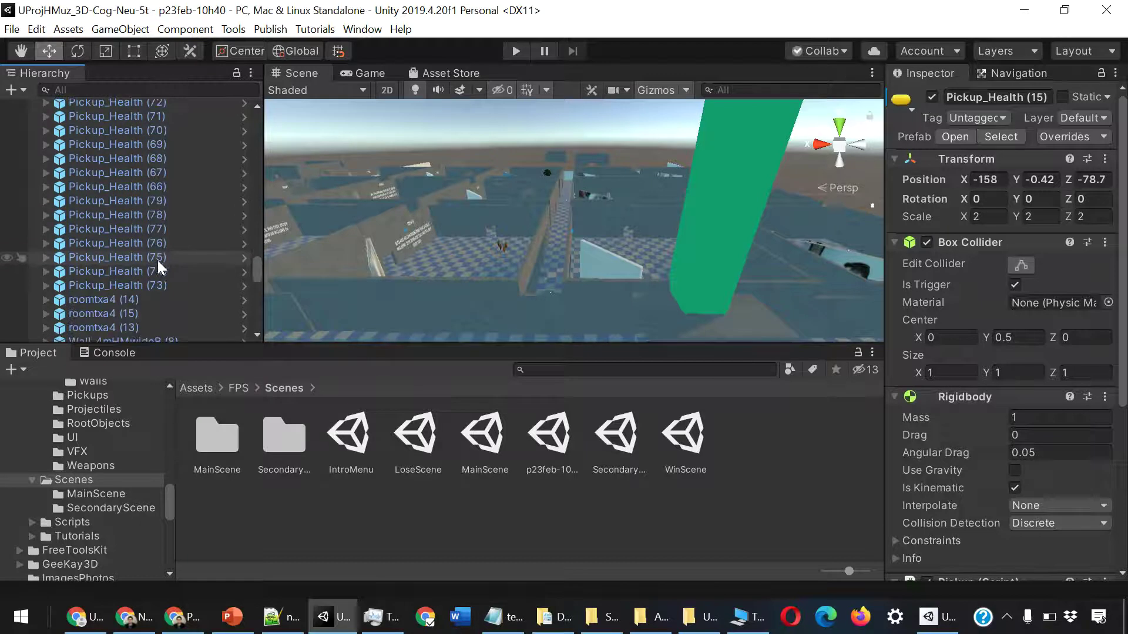
{"action": "scroll", "coordinate": [1051, 376], "scroll_direction": "down", "scroll_amount": 4}
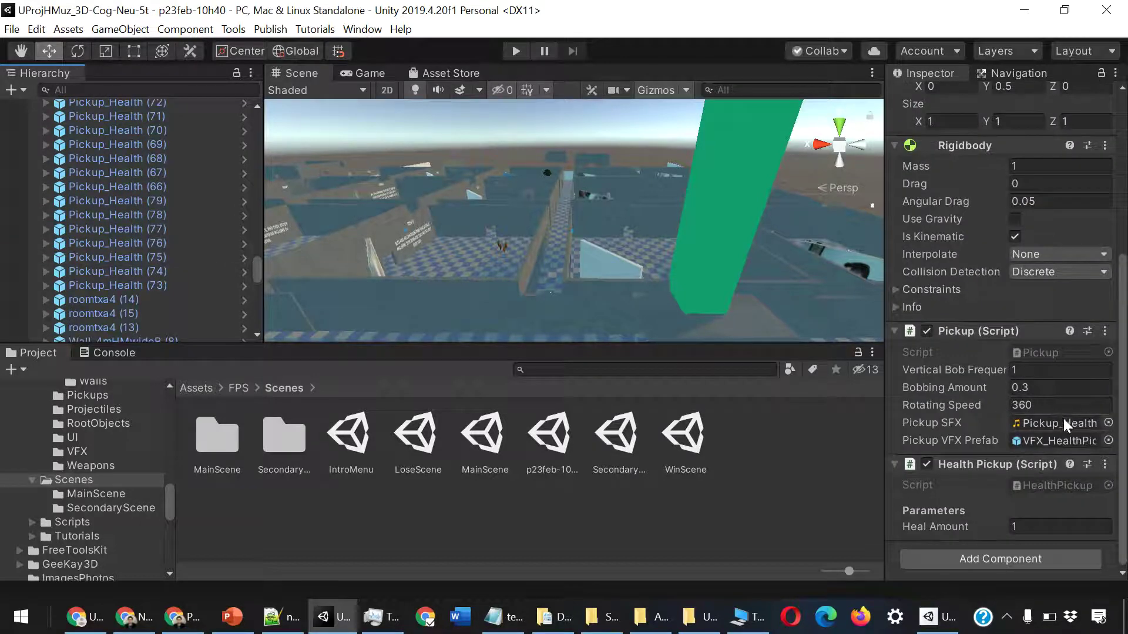
{"action": "scroll", "coordinate": [132, 296], "scroll_direction": "down", "scroll_amount": 4}
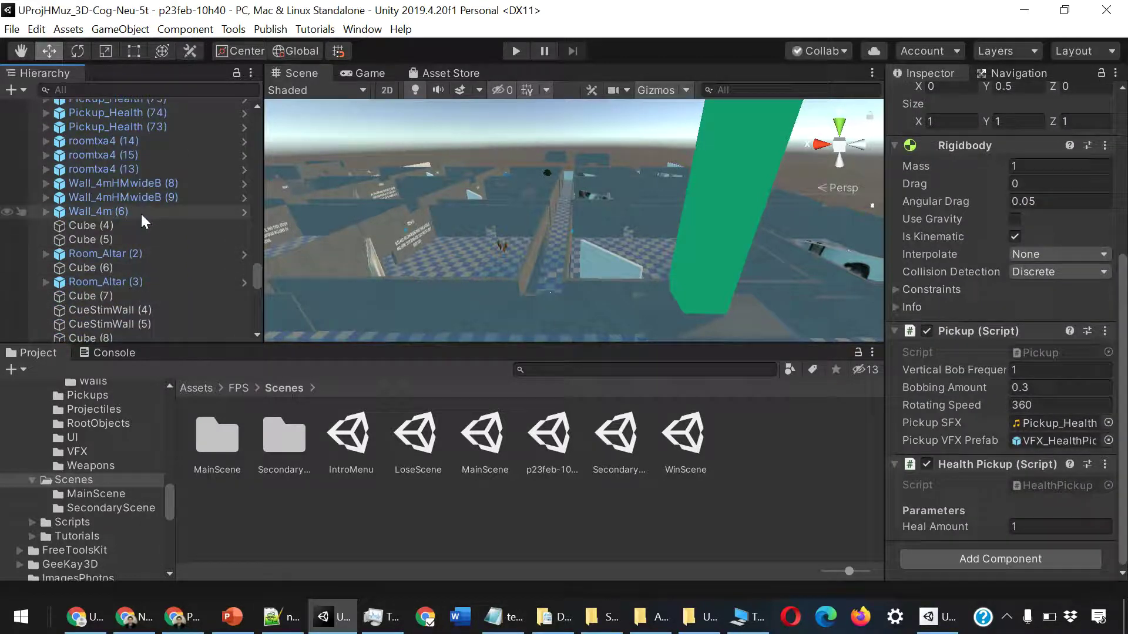
{"action": "scroll", "coordinate": [143, 217], "scroll_direction": "up", "scroll_amount": 3}
{"action": "scroll", "coordinate": [142, 235], "scroll_direction": "down", "scroll_amount": 3}
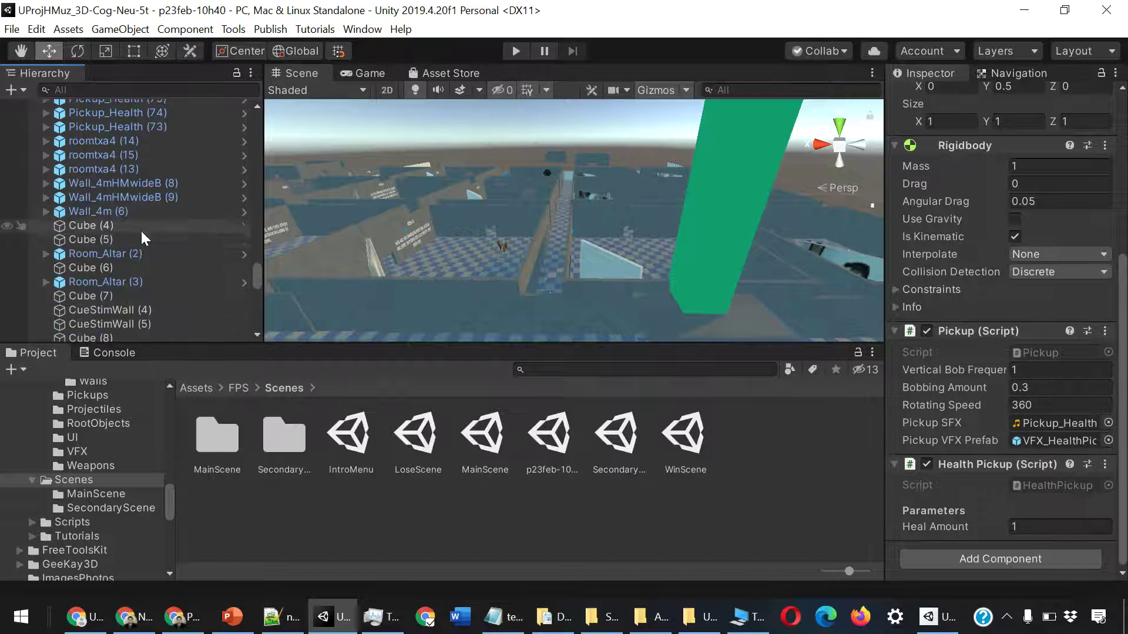
{"action": "left_click", "coordinate": [121, 207]}
- Inspect CueStimWall (18) and CueStimWall (17), then check the empty Console
{"action": "scroll", "coordinate": [142, 260], "scroll_direction": "down", "scroll_amount": 3}
{"action": "scroll", "coordinate": [142, 254], "scroll_direction": "down", "scroll_amount": 3}
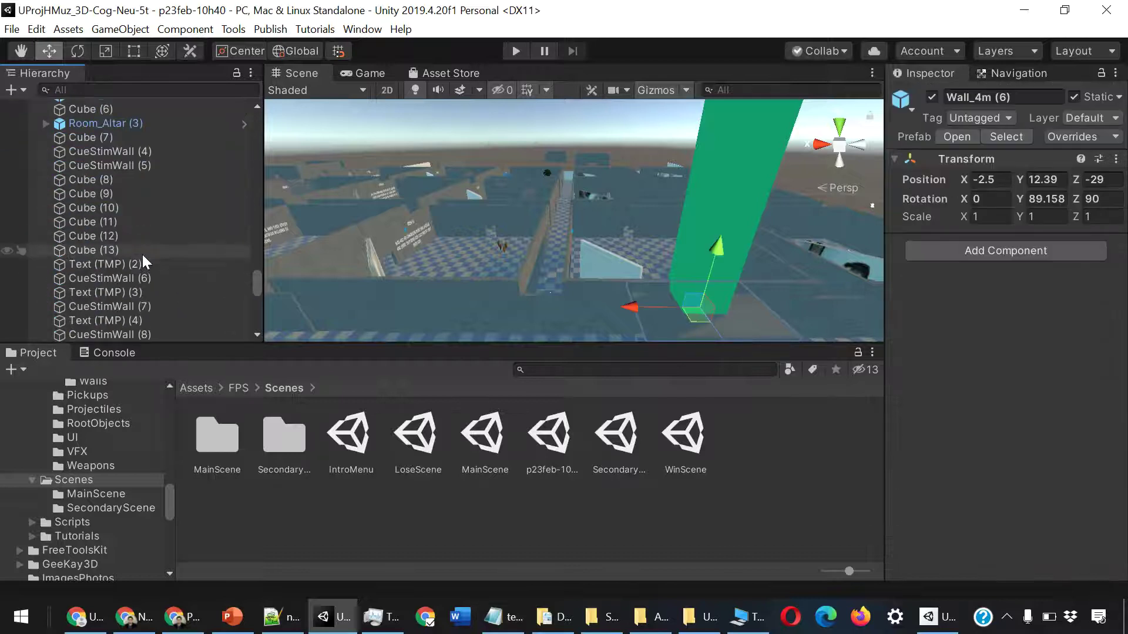
{"action": "scroll", "coordinate": [142, 252], "scroll_direction": "down", "scroll_amount": 2}
{"action": "scroll", "coordinate": [142, 252], "scroll_direction": "down", "scroll_amount": 5}
{"action": "scroll", "coordinate": [142, 252], "scroll_direction": "down", "scroll_amount": 5}
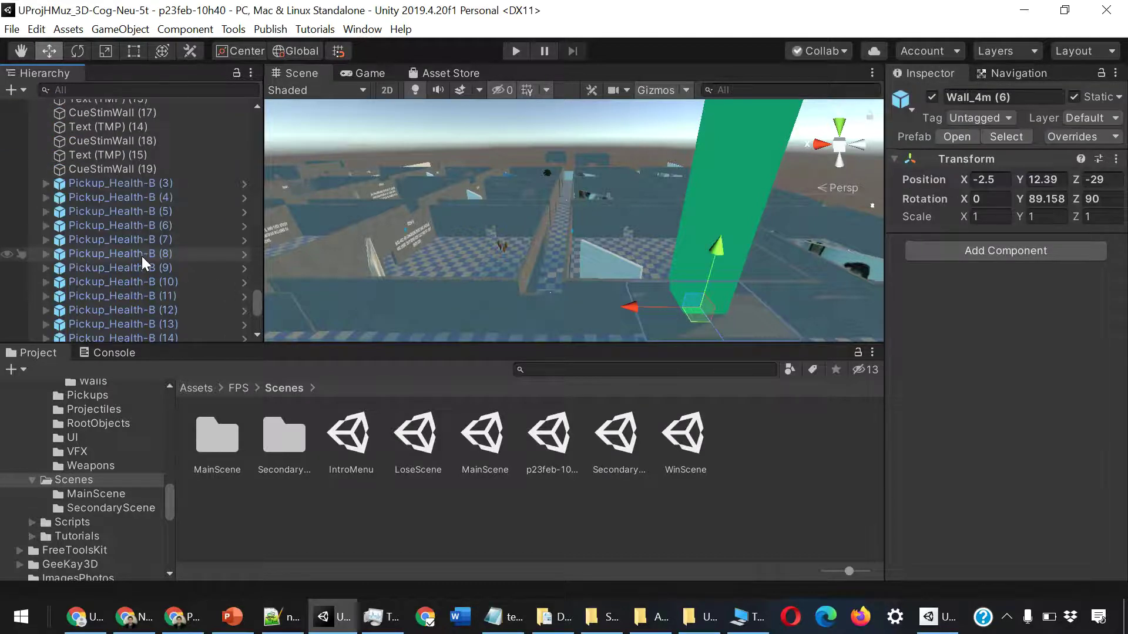
{"action": "scroll", "coordinate": [135, 241], "scroll_direction": "up", "scroll_amount": 3}
{"action": "left_click", "coordinate": [110, 246]}
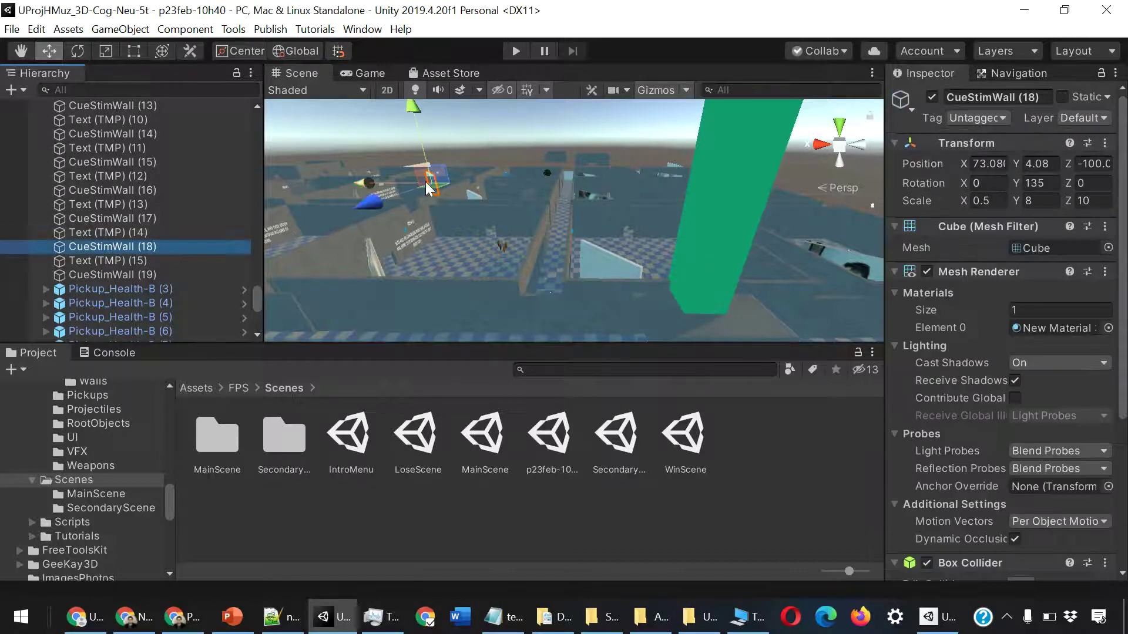
{"action": "left_click", "coordinate": [131, 215]}
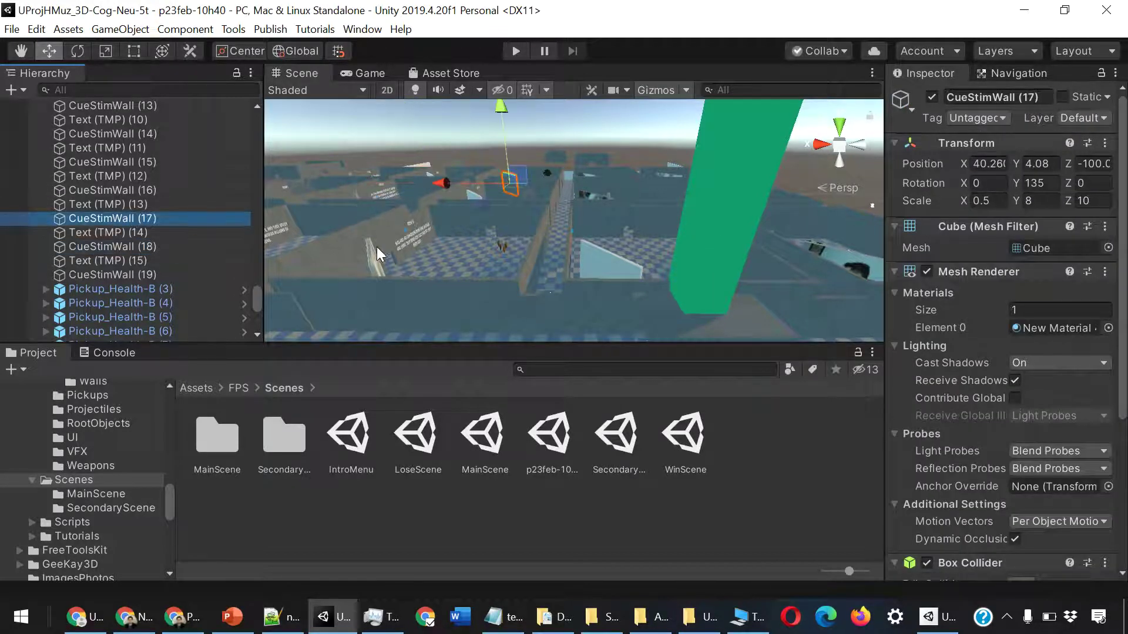
{"action": "scroll", "coordinate": [125, 239], "scroll_direction": "down", "scroll_amount": 7}
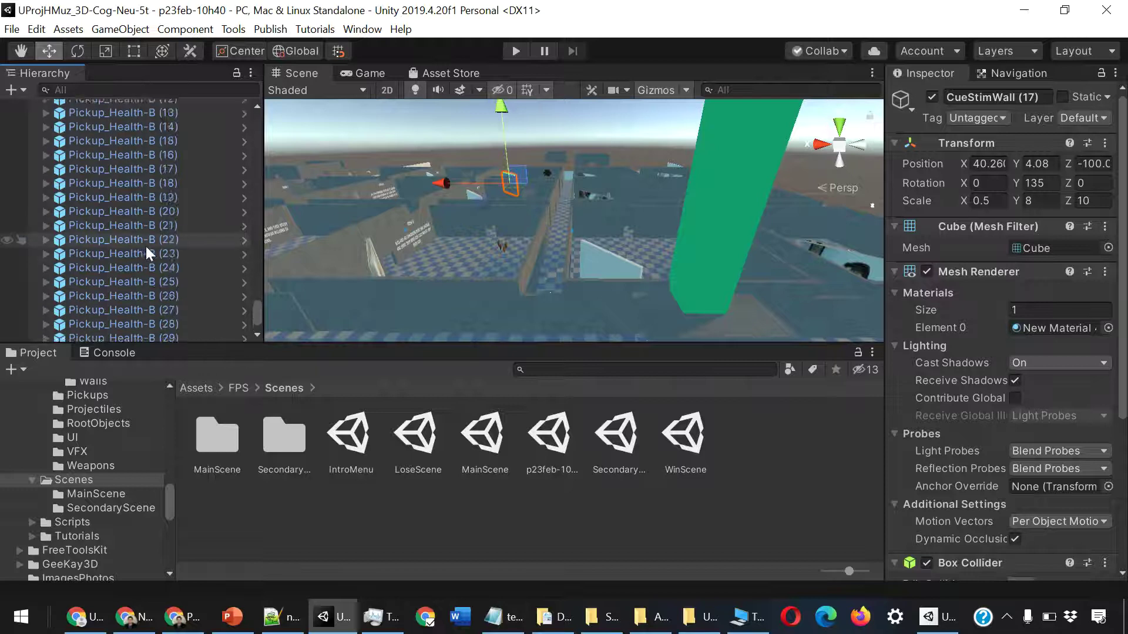
{"action": "scroll", "coordinate": [147, 249], "scroll_direction": "down", "scroll_amount": 3}
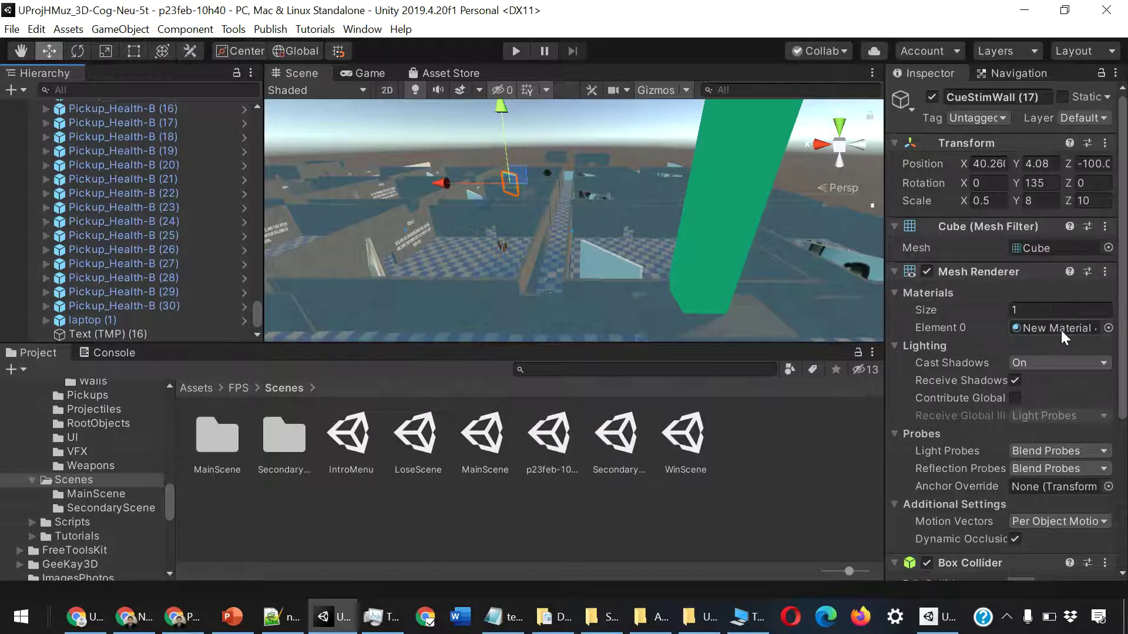
{"action": "scroll", "coordinate": [1025, 294], "scroll_direction": "down", "scroll_amount": 4}
{"action": "scroll", "coordinate": [1027, 338], "scroll_direction": "up", "scroll_amount": 1}
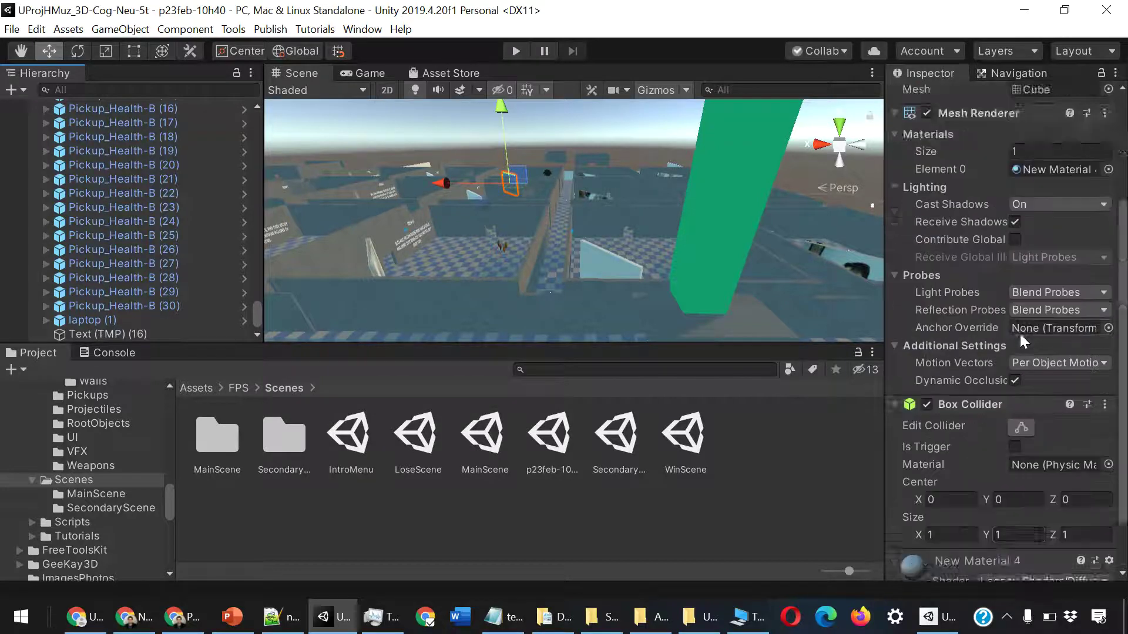
{"action": "scroll", "coordinate": [1020, 333], "scroll_direction": "down", "scroll_amount": 3}
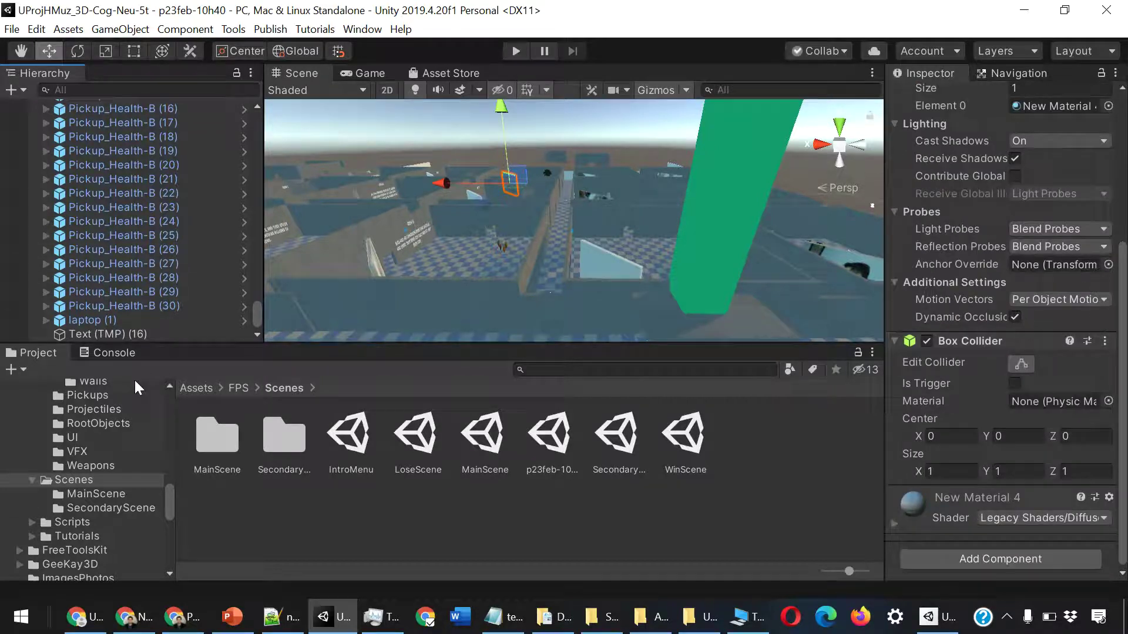
{"action": "left_click", "coordinate": [99, 353]}
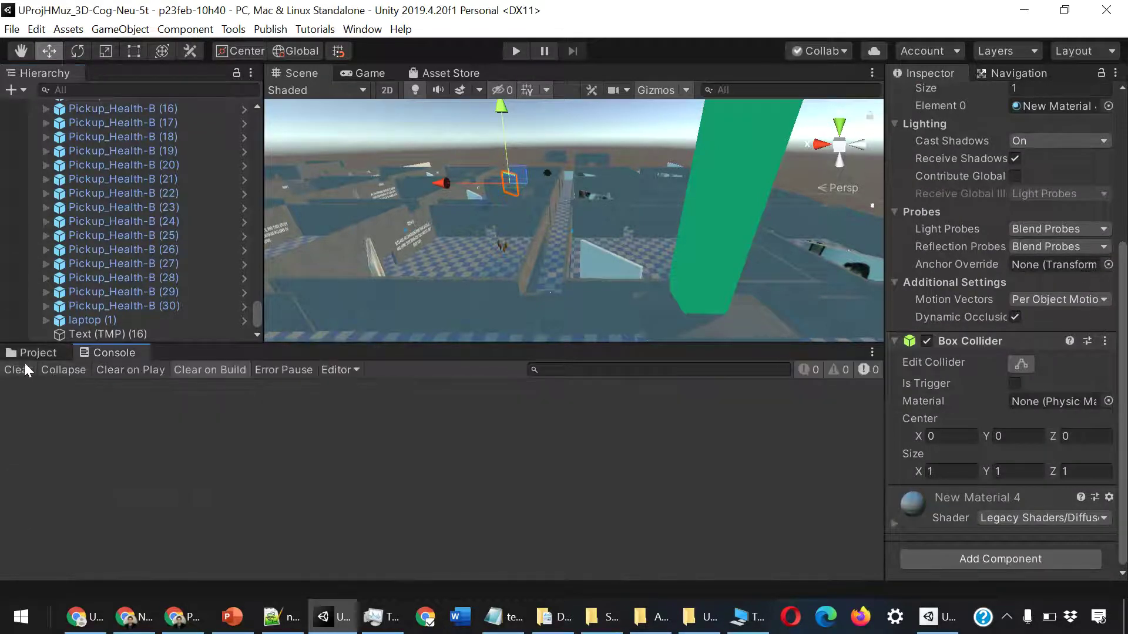
- Return to the Project window and show the Assets root folder
{"action": "left_click", "coordinate": [37, 354]}
{"action": "scroll", "coordinate": [121, 459], "scroll_direction": "up", "scroll_amount": 5}
{"action": "scroll", "coordinate": [115, 464], "scroll_direction": "up", "scroll_amount": 5}
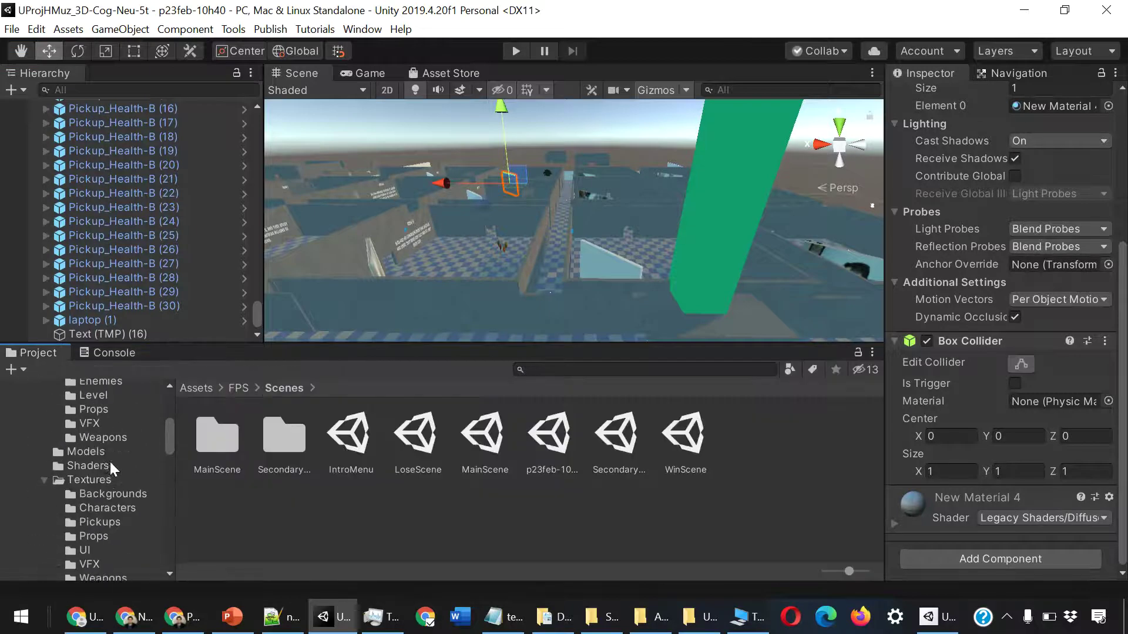
{"action": "scroll", "coordinate": [110, 460], "scroll_direction": "up", "scroll_amount": 5}
{"action": "scroll", "coordinate": [110, 456], "scroll_direction": "up", "scroll_amount": 2}
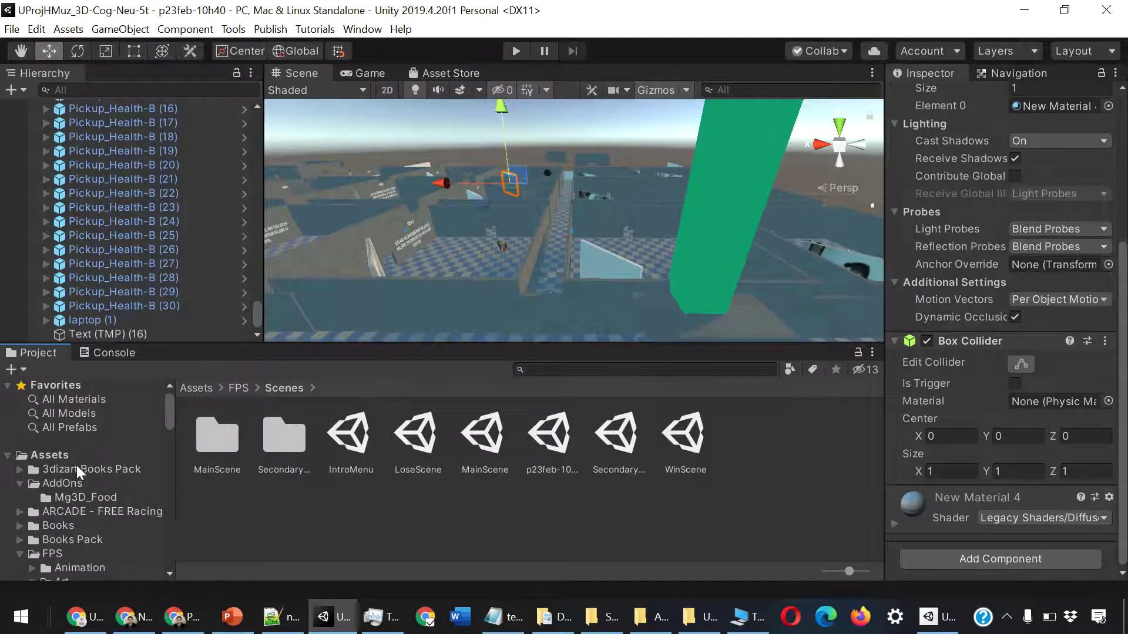
{"action": "left_click", "coordinate": [58, 455]}
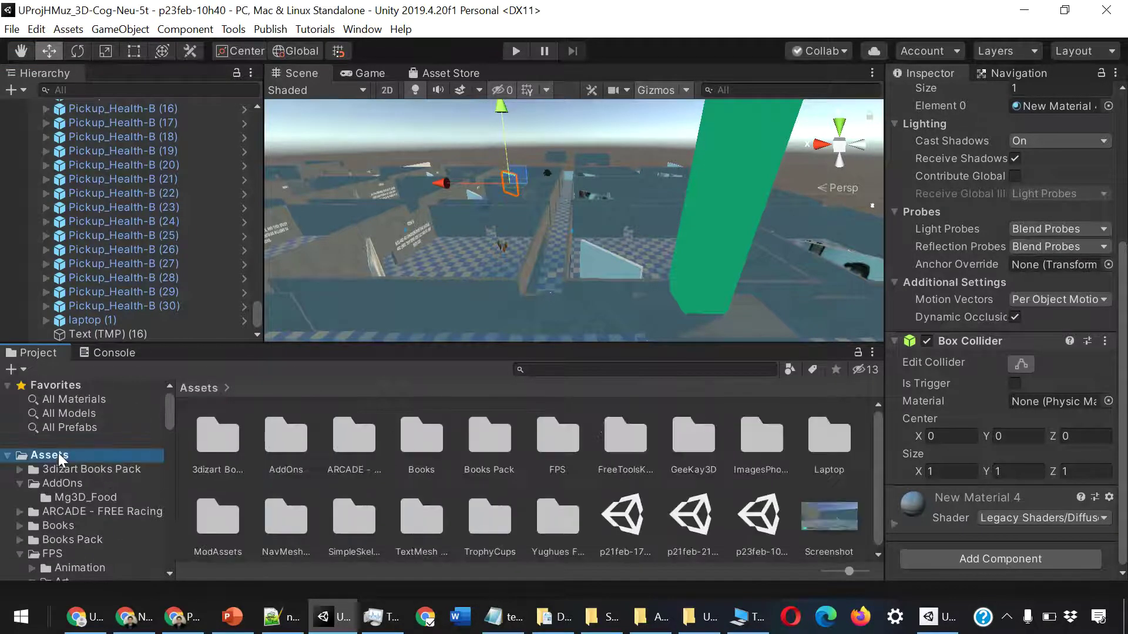
- Open ImagesPhotos, then the ModAssets/Materials/BillboardMaterials folder
{"action": "double_click", "coordinate": [750, 432]}
{"action": "scroll", "coordinate": [571, 466], "scroll_direction": "down", "scroll_amount": 2}
{"action": "scroll", "coordinate": [572, 468], "scroll_direction": "down", "scroll_amount": 5}
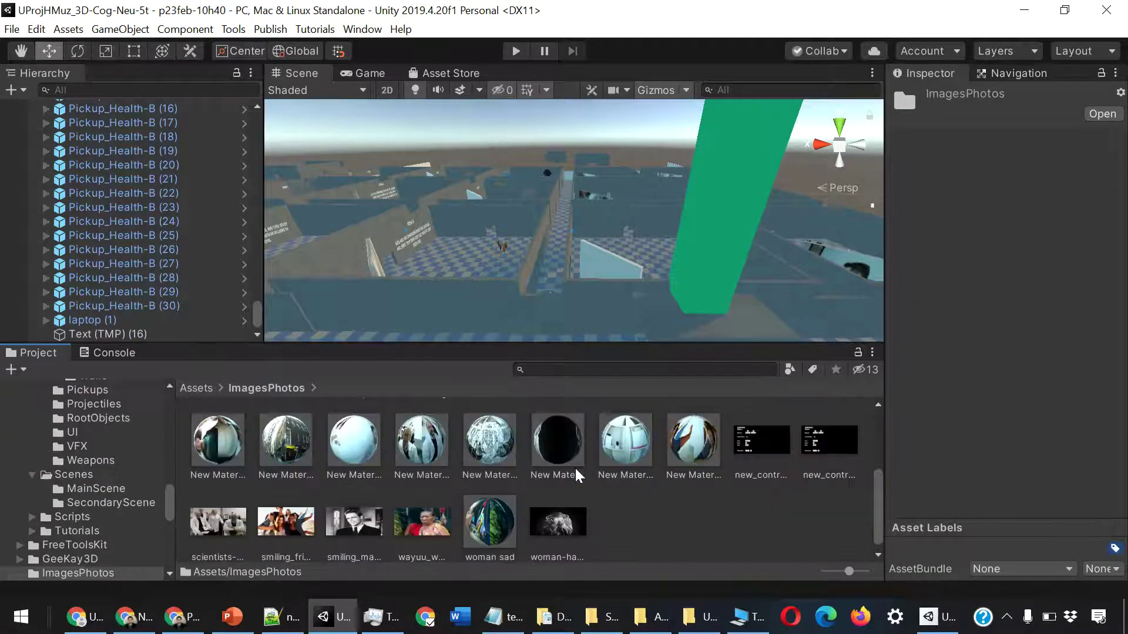
{"action": "scroll", "coordinate": [114, 460], "scroll_direction": "down", "scroll_amount": 3}
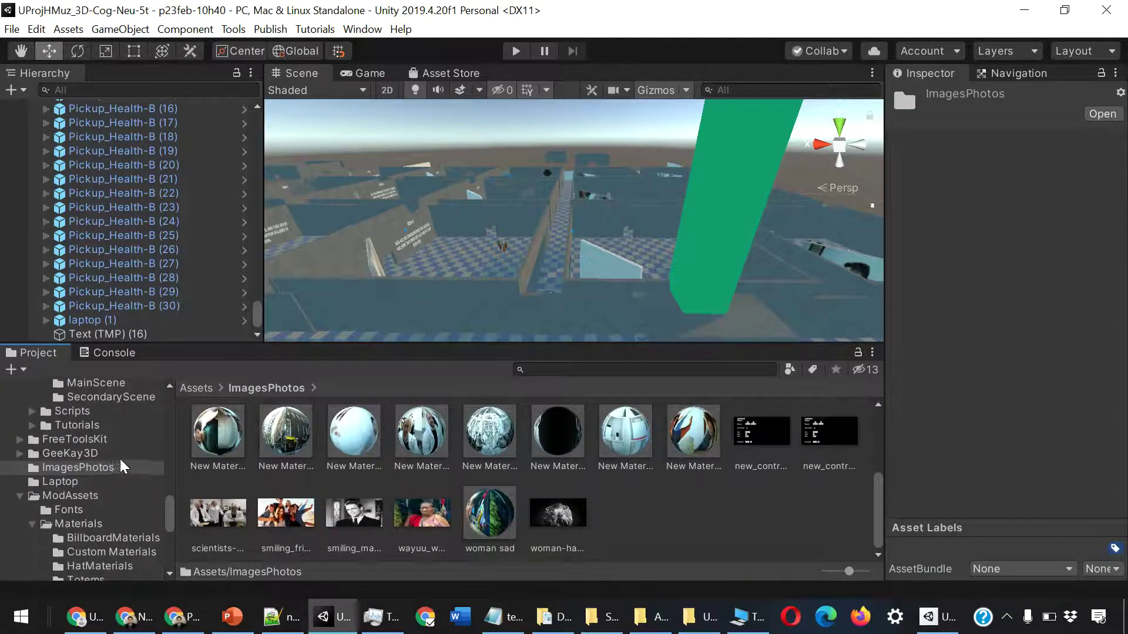
{"action": "scroll", "coordinate": [73, 480], "scroll_direction": "down", "scroll_amount": 3}
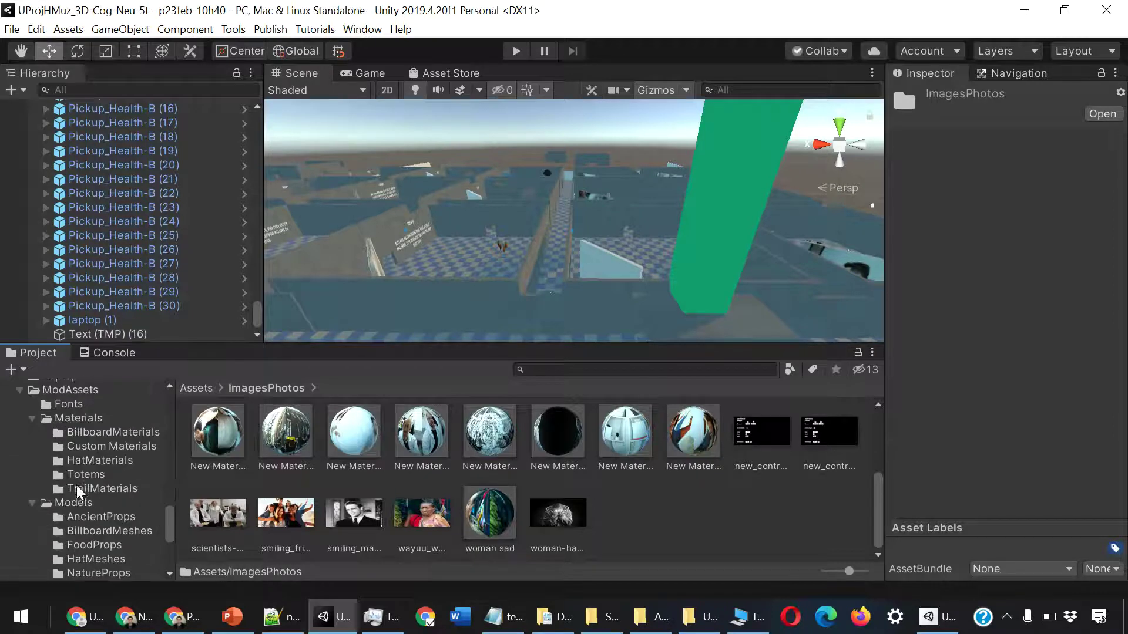
{"action": "left_click", "coordinate": [87, 435]}
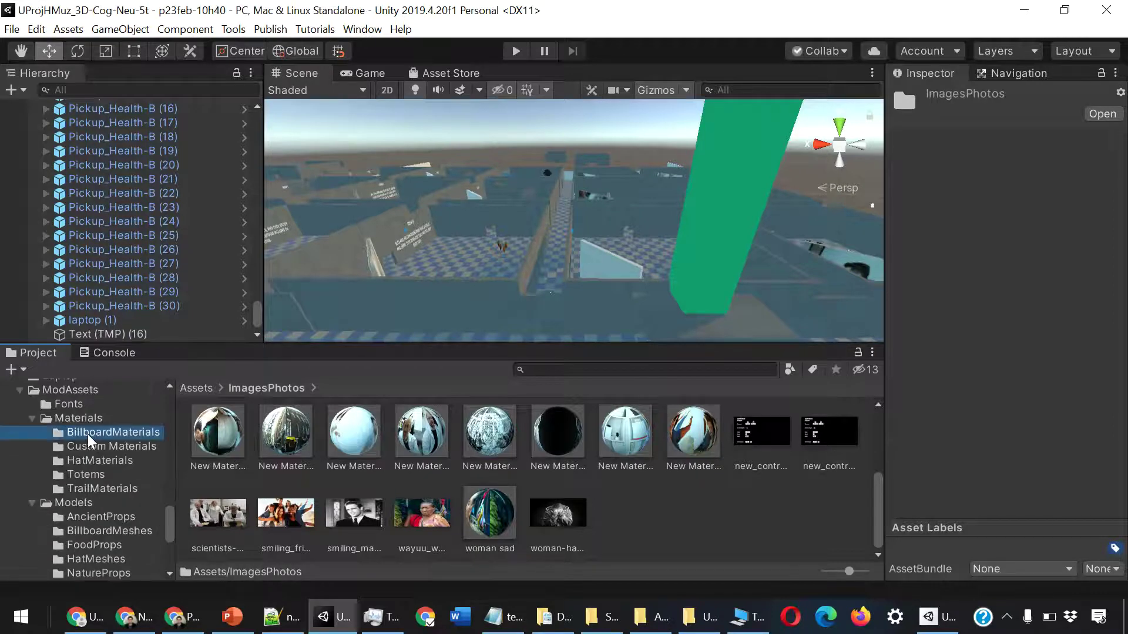
- Browse HatMaterials and the AncientProps and SpaceProps model folders
{"action": "left_click", "coordinate": [96, 464]}
{"action": "scroll", "coordinate": [105, 470], "scroll_direction": "down", "scroll_amount": 2}
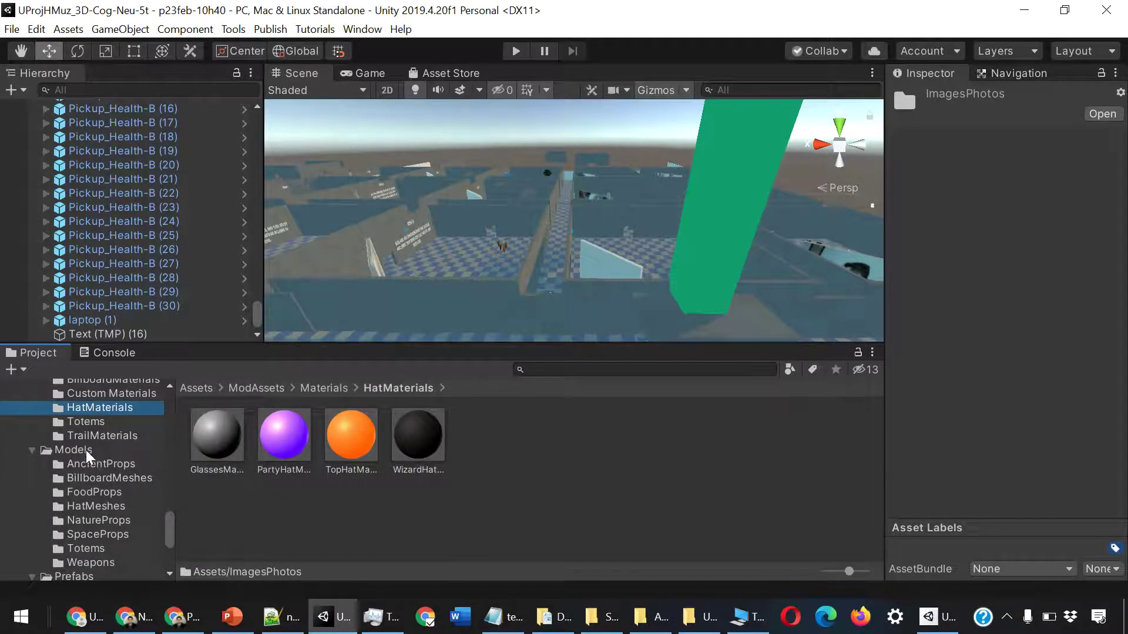
{"action": "left_click", "coordinate": [85, 450]}
{"action": "left_click", "coordinate": [100, 463]}
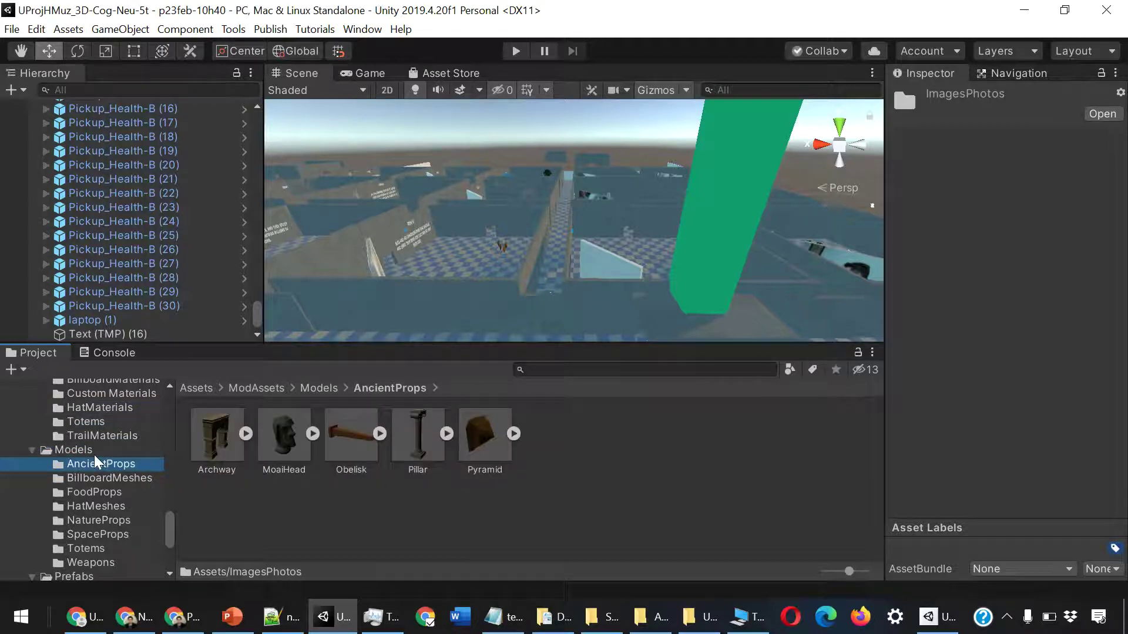
{"action": "left_click", "coordinate": [91, 452]}
{"action": "scroll", "coordinate": [111, 528], "scroll_direction": "down", "scroll_amount": 2}
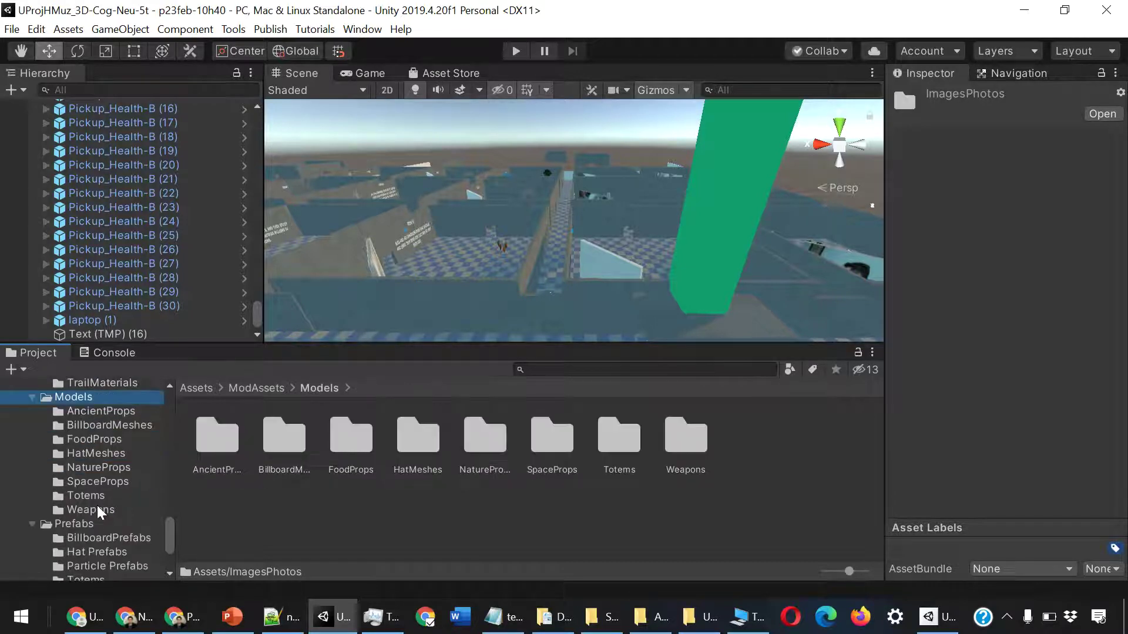
{"action": "left_click", "coordinate": [100, 481]}
- Browse ModAssets Prefabs (BillboardPrefabs, hat prefabs) and the ModAssets textures
{"action": "scroll", "coordinate": [112, 491], "scroll_direction": "down", "scroll_amount": 2}
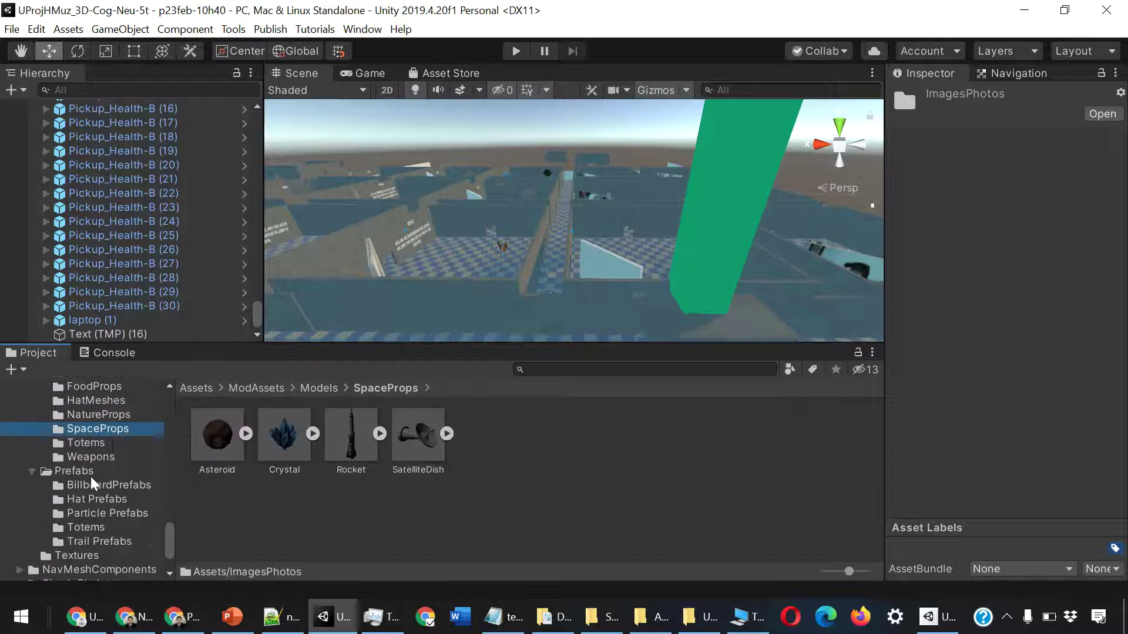
{"action": "left_click", "coordinate": [92, 474]}
{"action": "left_click", "coordinate": [112, 487]}
{"action": "left_click", "coordinate": [108, 498]}
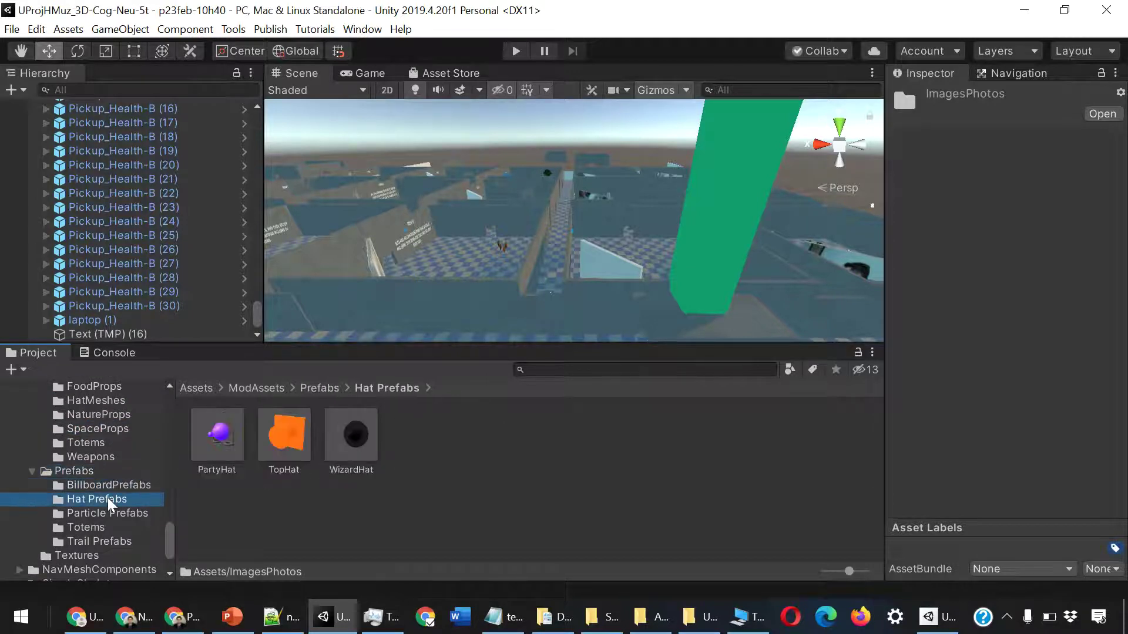
{"action": "scroll", "coordinate": [105, 521], "scroll_direction": "down", "scroll_amount": 3}
{"action": "left_click", "coordinate": [87, 485]}
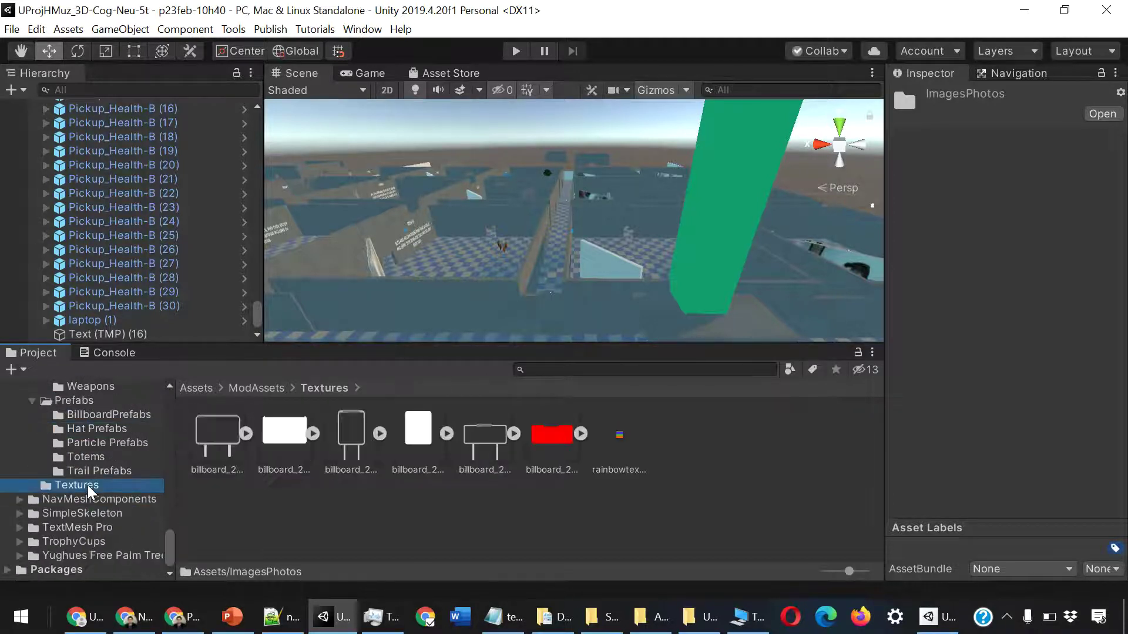
- View the NavMeshComponents folder contents
{"action": "scroll", "coordinate": [91, 497], "scroll_direction": "up", "scroll_amount": 4}
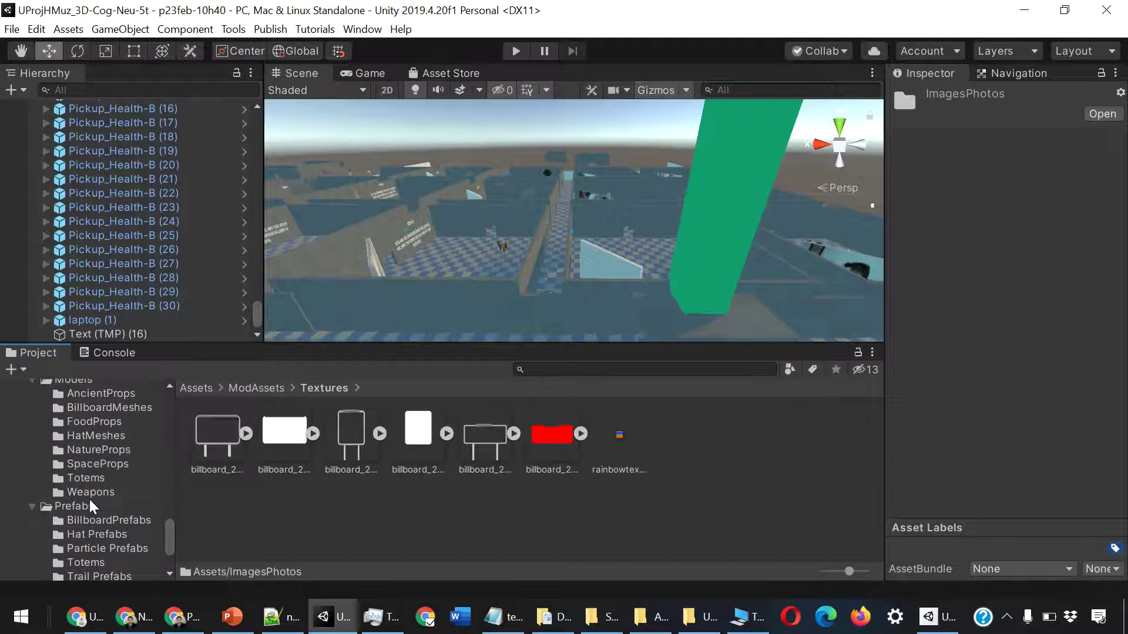
{"action": "scroll", "coordinate": [88, 504], "scroll_direction": "down", "scroll_amount": 4}
{"action": "left_click", "coordinate": [92, 499]}
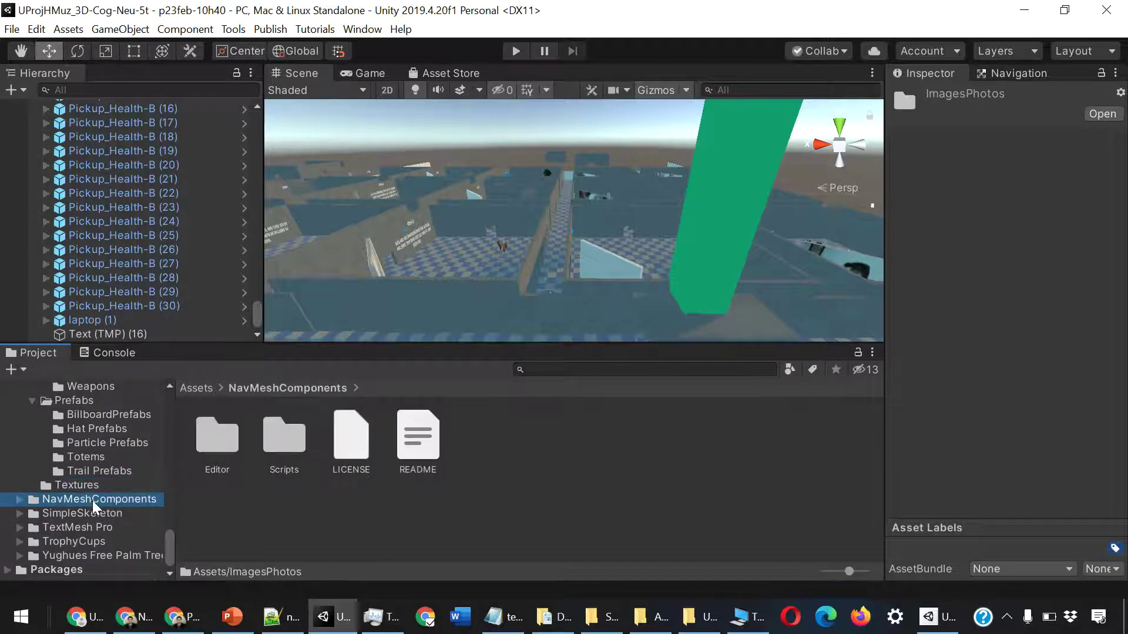
{"action": "scroll", "coordinate": [91, 505], "scroll_direction": "up", "scroll_amount": 3}
{"action": "scroll", "coordinate": [91, 505], "scroll_direction": "up", "scroll_amount": 3}
{"action": "scroll", "coordinate": [91, 505], "scroll_direction": "up", "scroll_amount": 3}
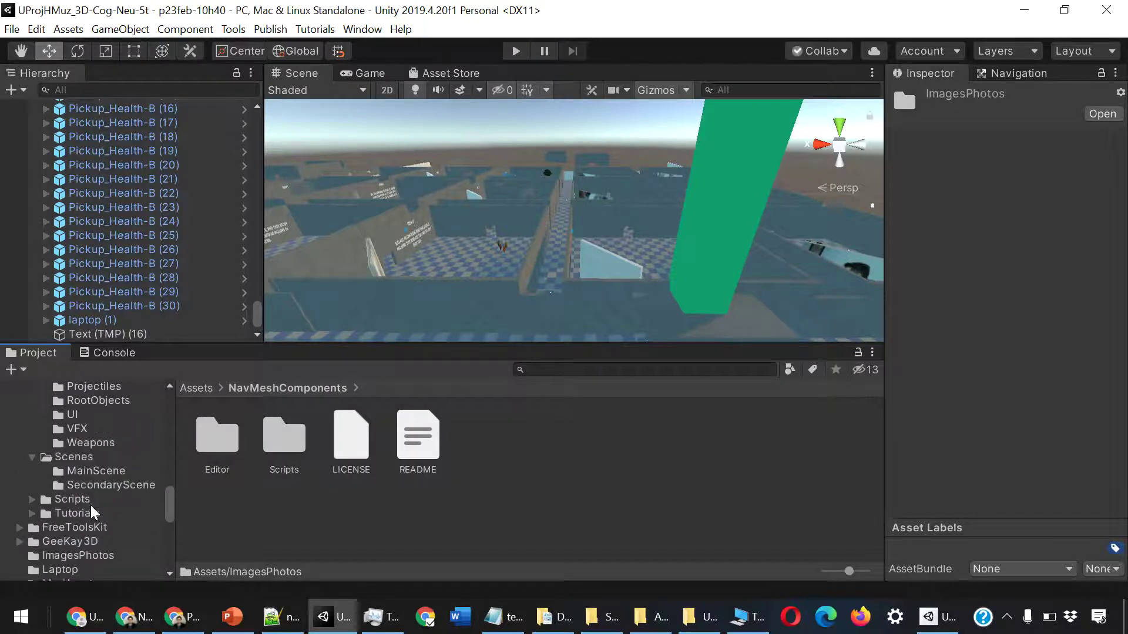
{"action": "scroll", "coordinate": [106, 501], "scroll_direction": "up", "scroll_amount": 3}
{"action": "left_click_drag", "start_coordinate": [170, 498], "coordinate": [183, 423]}
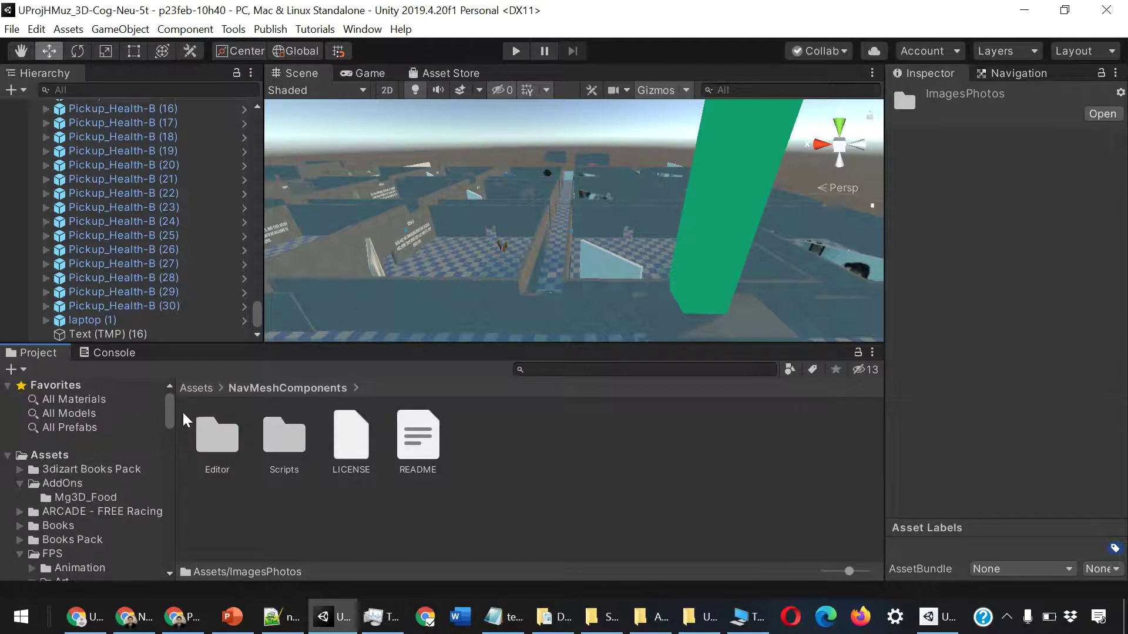
- Show the FPS folder, then the AddOns folder with Mg3D_Food
{"action": "scroll", "coordinate": [94, 515], "scroll_direction": "down", "scroll_amount": 3}
{"action": "left_click", "coordinate": [59, 450]}
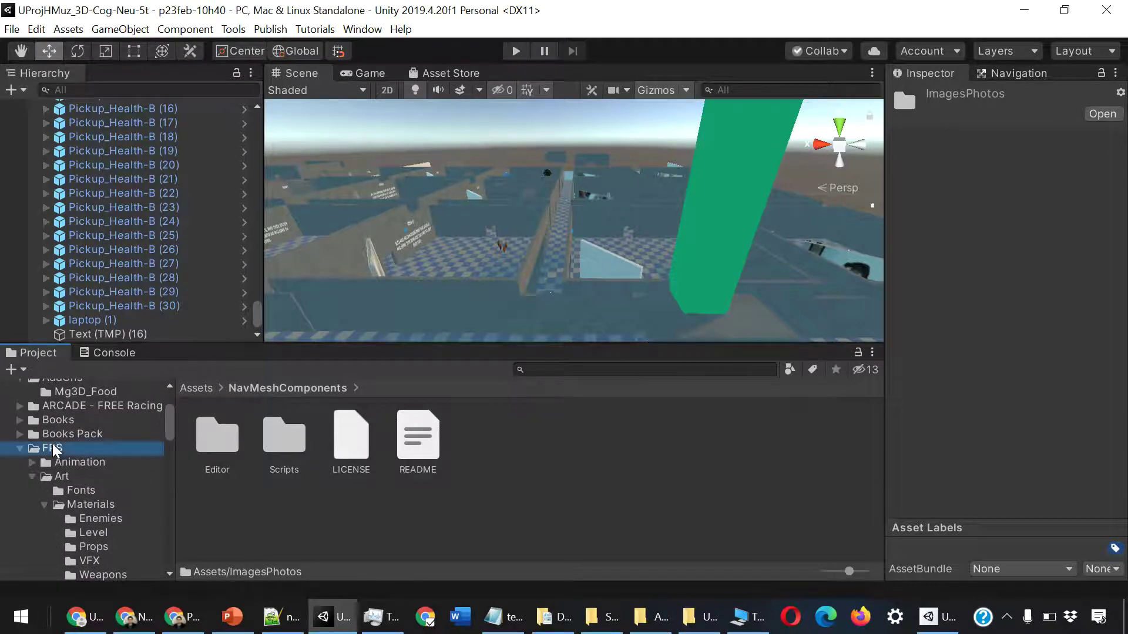
{"action": "scroll", "coordinate": [88, 437], "scroll_direction": "up", "scroll_amount": 3}
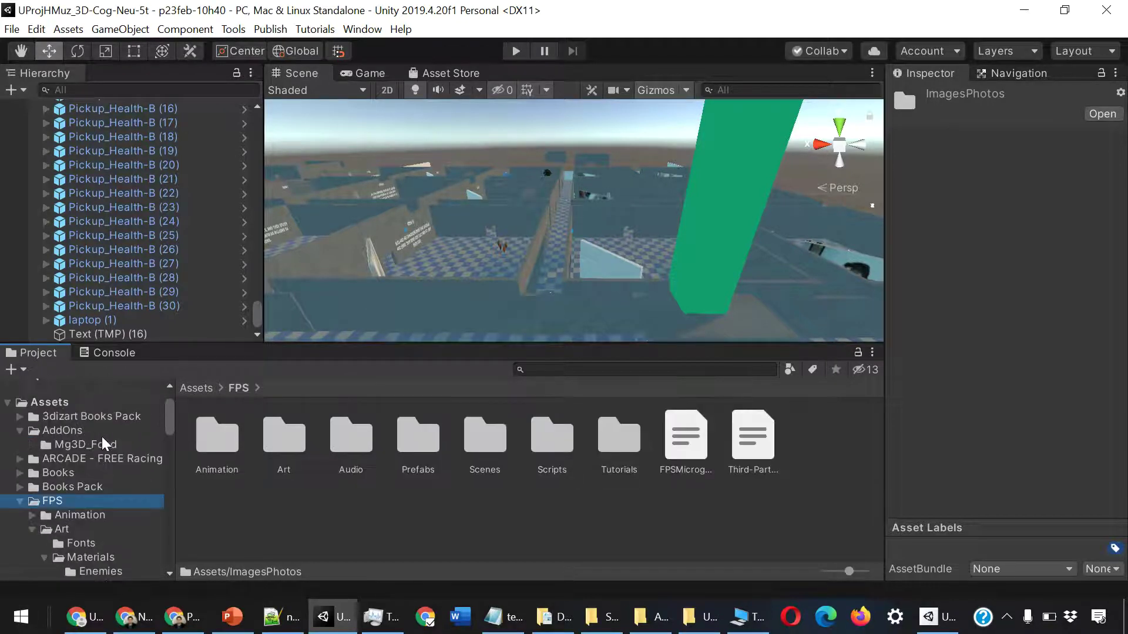
{"action": "left_click", "coordinate": [68, 429]}
{"action": "scroll", "coordinate": [83, 470], "scroll_direction": "down", "scroll_amount": 6}
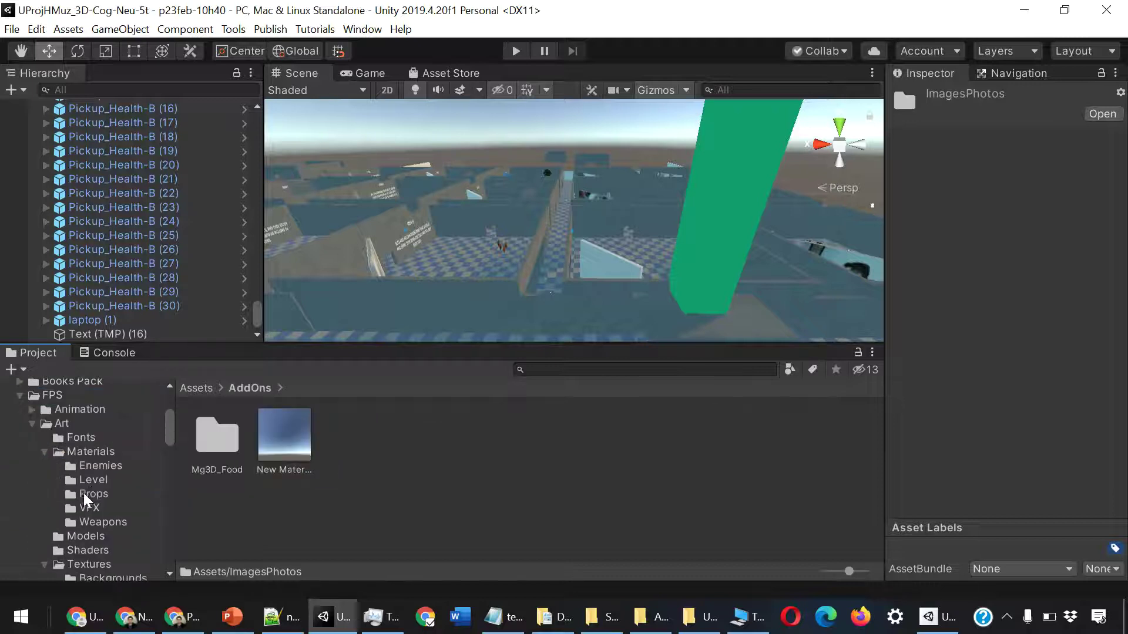
- Browse FPS art materials (Enemies, Level, Props, VFX) and inspect Floor_DarkGrey
{"action": "left_click", "coordinate": [96, 449]}
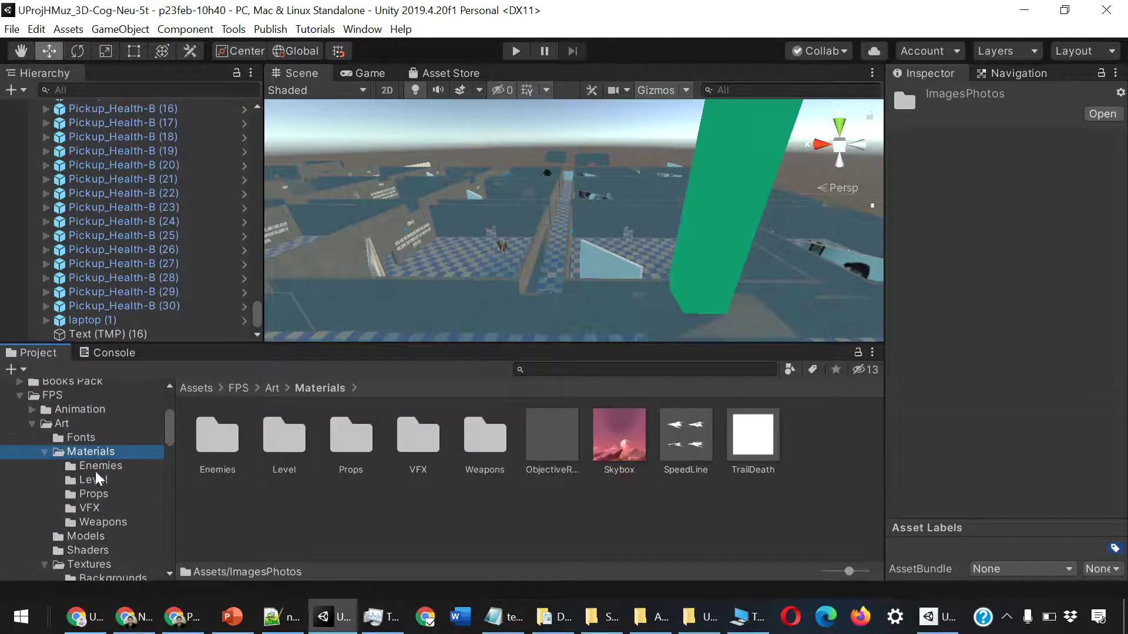
{"action": "left_click", "coordinate": [106, 466]}
{"action": "left_click", "coordinate": [101, 481]}
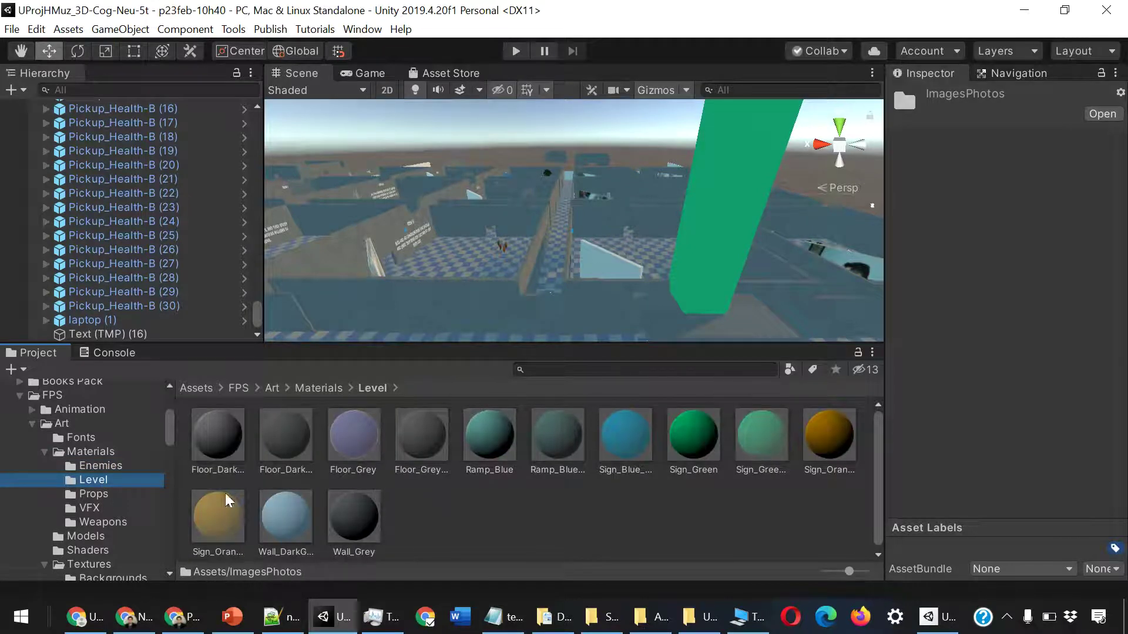
{"action": "left_click", "coordinate": [225, 453]}
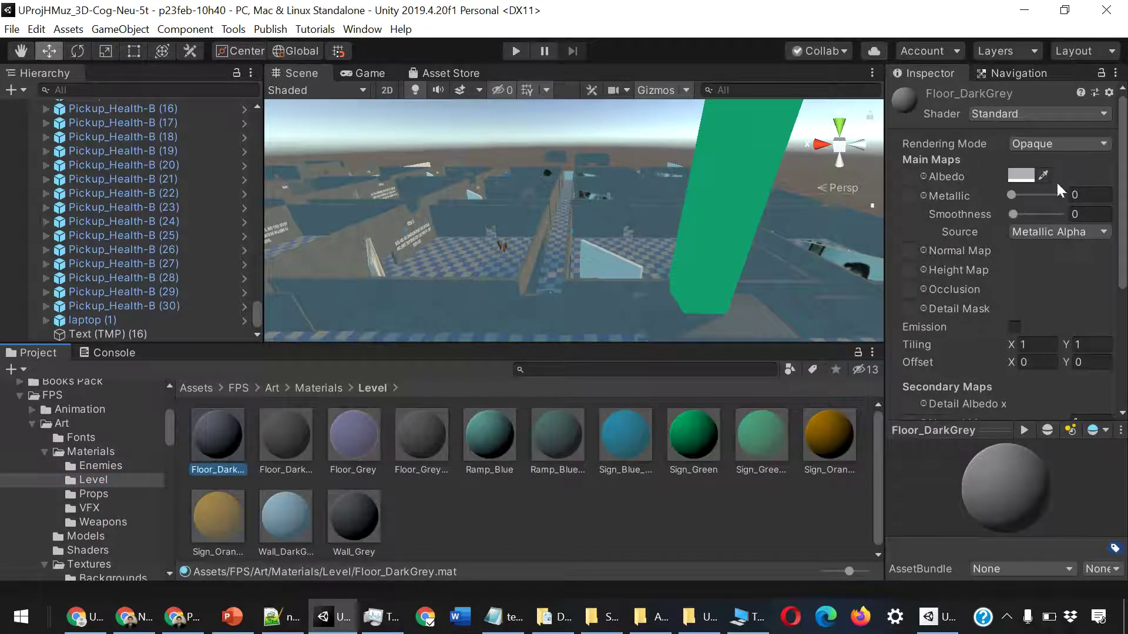
{"action": "left_click", "coordinate": [100, 492]}
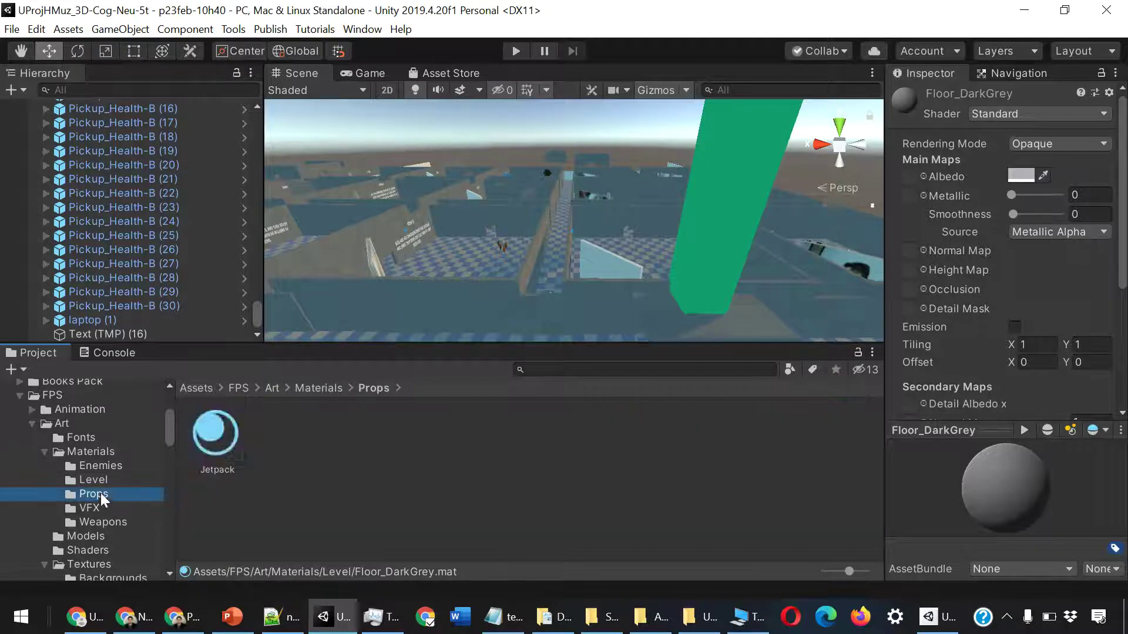
{"action": "left_click", "coordinate": [95, 509]}
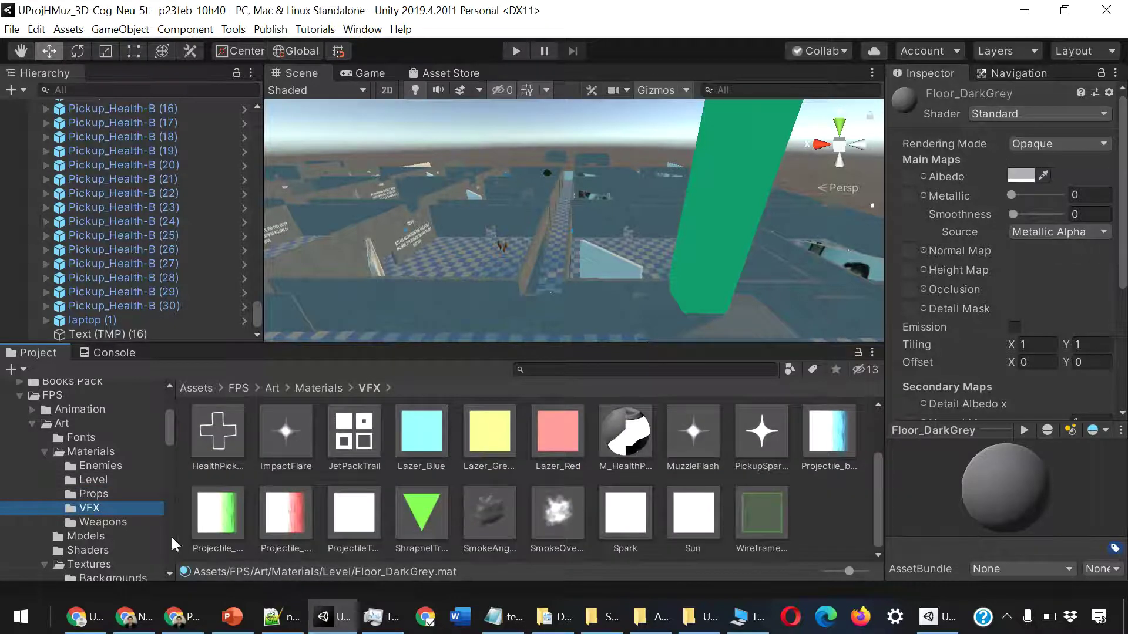
- View the FPS art models, then open Textures > VFX
{"action": "left_click", "coordinate": [93, 537]}
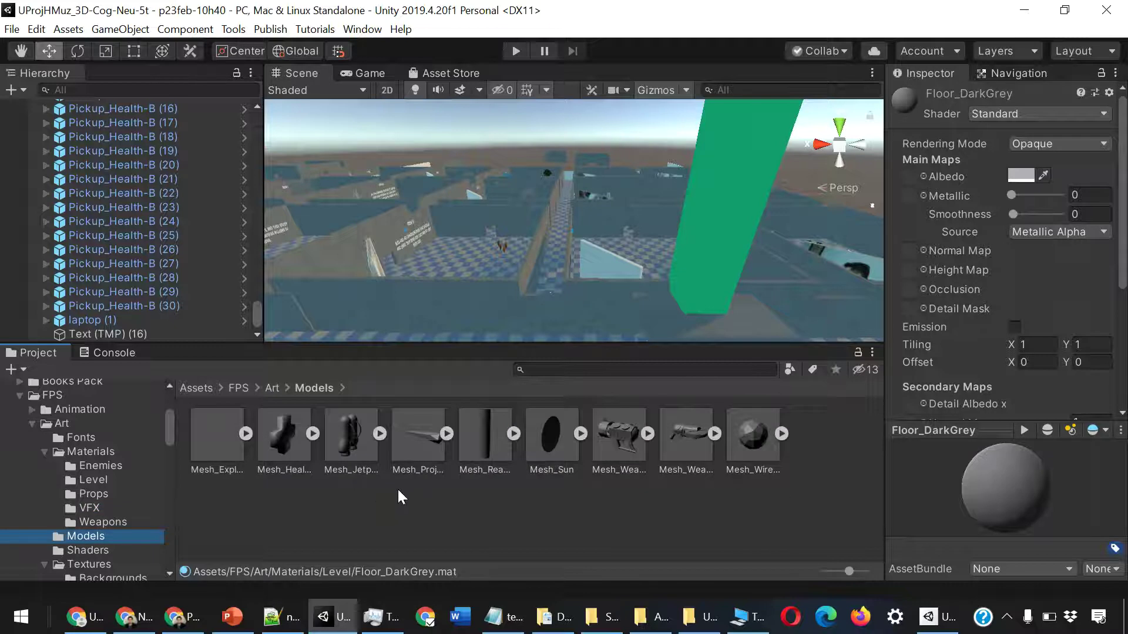
{"action": "scroll", "coordinate": [100, 503], "scroll_direction": "down", "scroll_amount": 3}
{"action": "scroll", "coordinate": [94, 470], "scroll_direction": "down", "scroll_amount": 5}
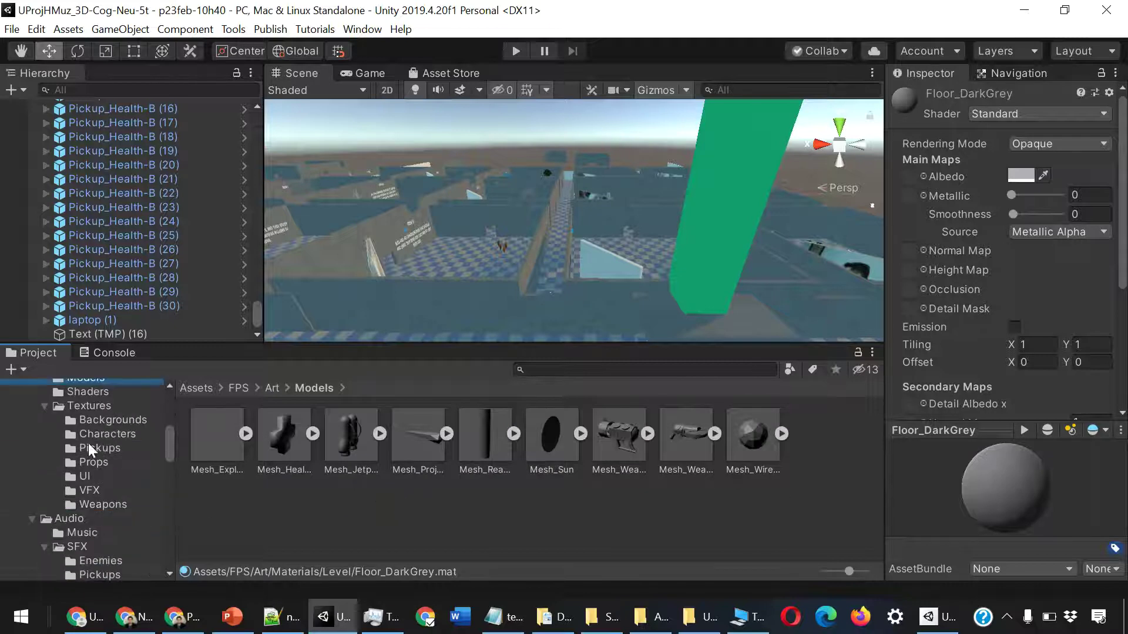
{"action": "left_click", "coordinate": [98, 407]}
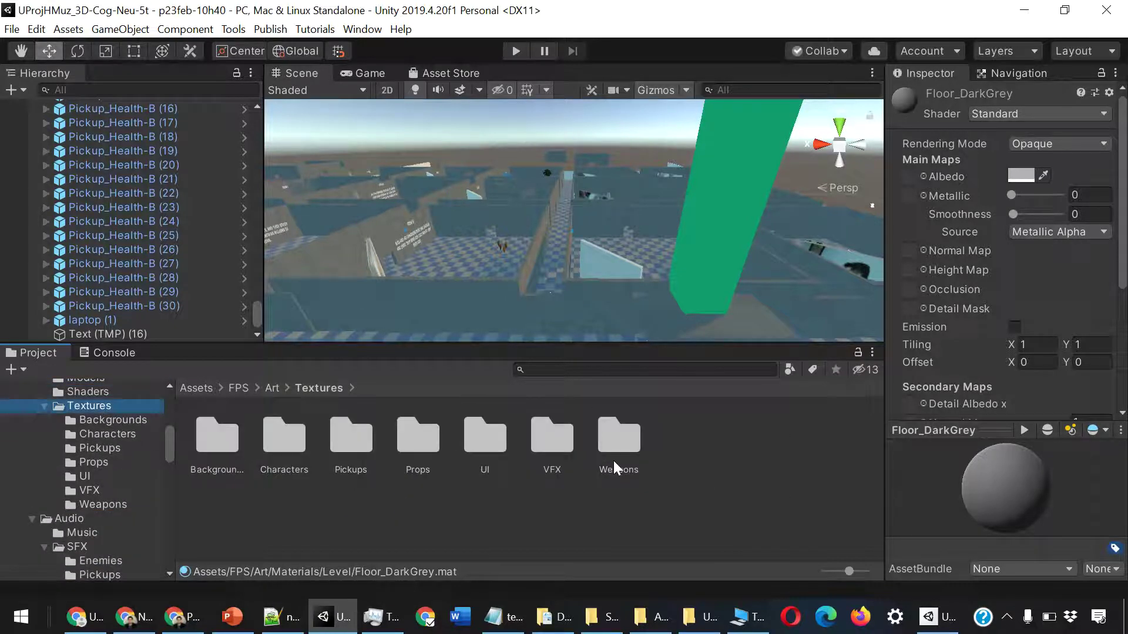
{"action": "double_click", "coordinate": [552, 444]}
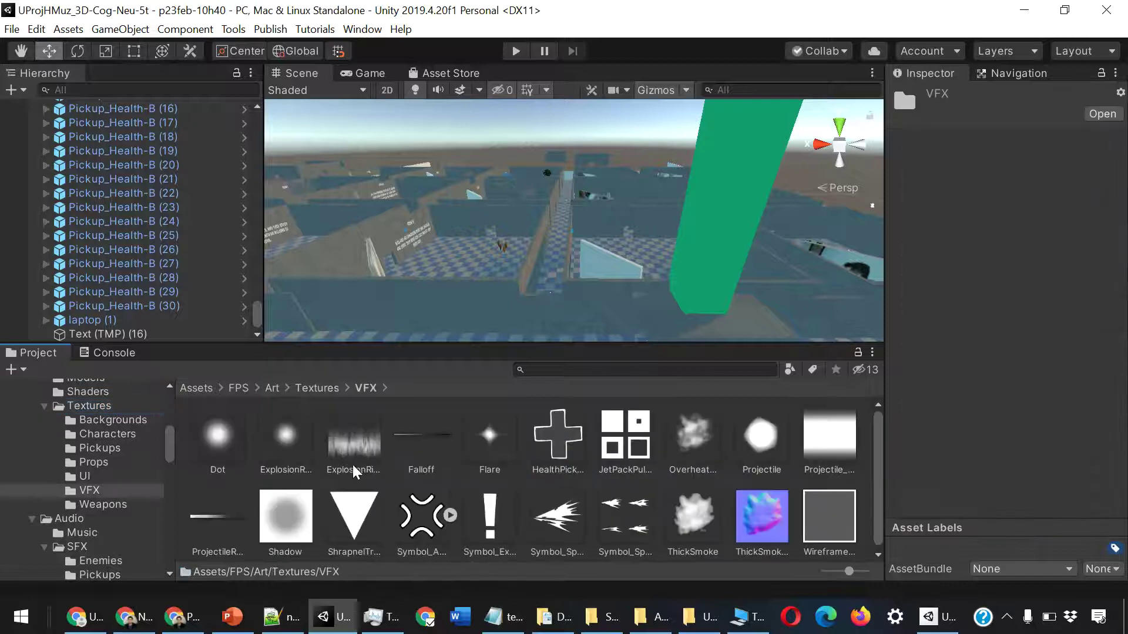
- Browse the UI, Props, Pickups, Characters, Backgrounds skybox and Weapons texture folders
{"action": "left_click", "coordinate": [86, 477]}
{"action": "left_click", "coordinate": [91, 460]}
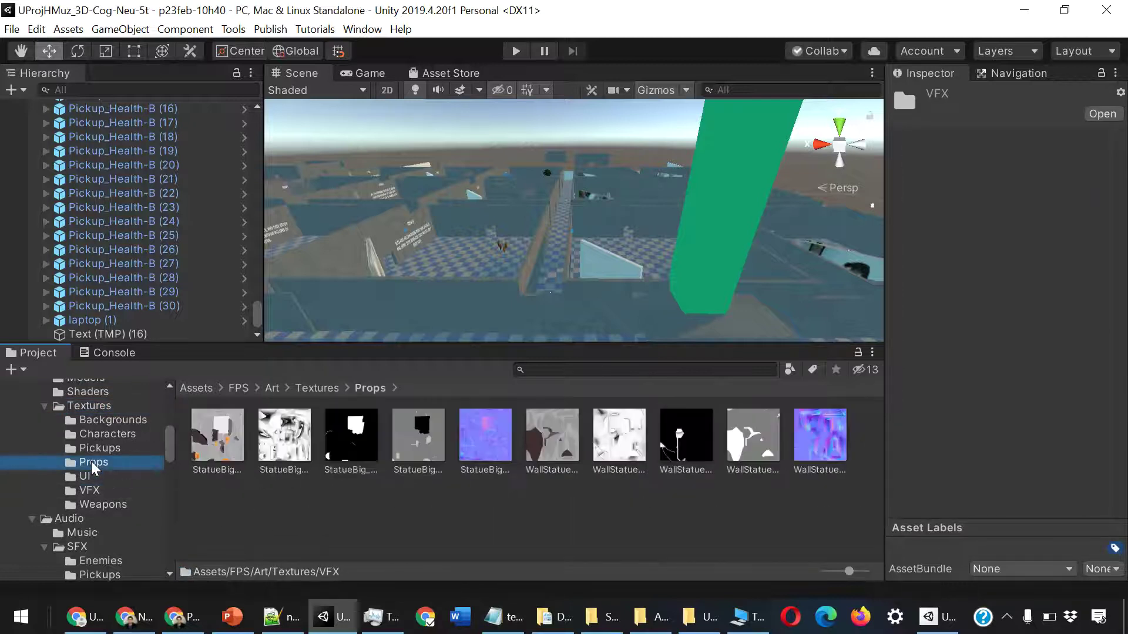
{"action": "left_click", "coordinate": [98, 445]}
{"action": "left_click", "coordinate": [113, 432]}
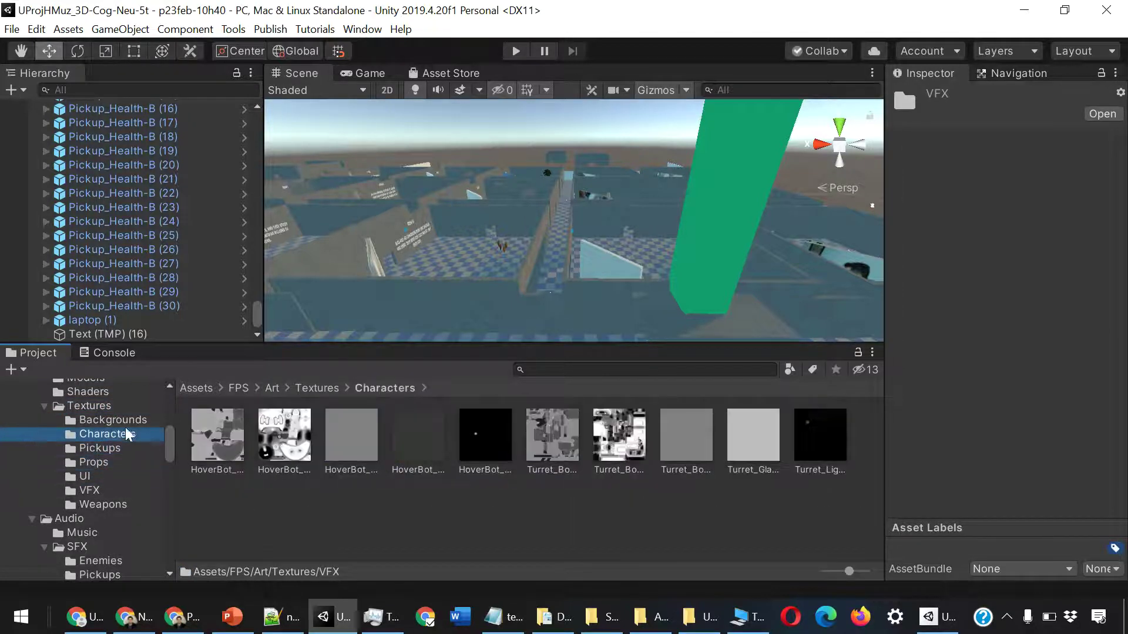
{"action": "left_click", "coordinate": [133, 418]}
{"action": "left_click", "coordinate": [103, 504]}
{"action": "scroll", "coordinate": [103, 496], "scroll_direction": "down", "scroll_amount": 2}
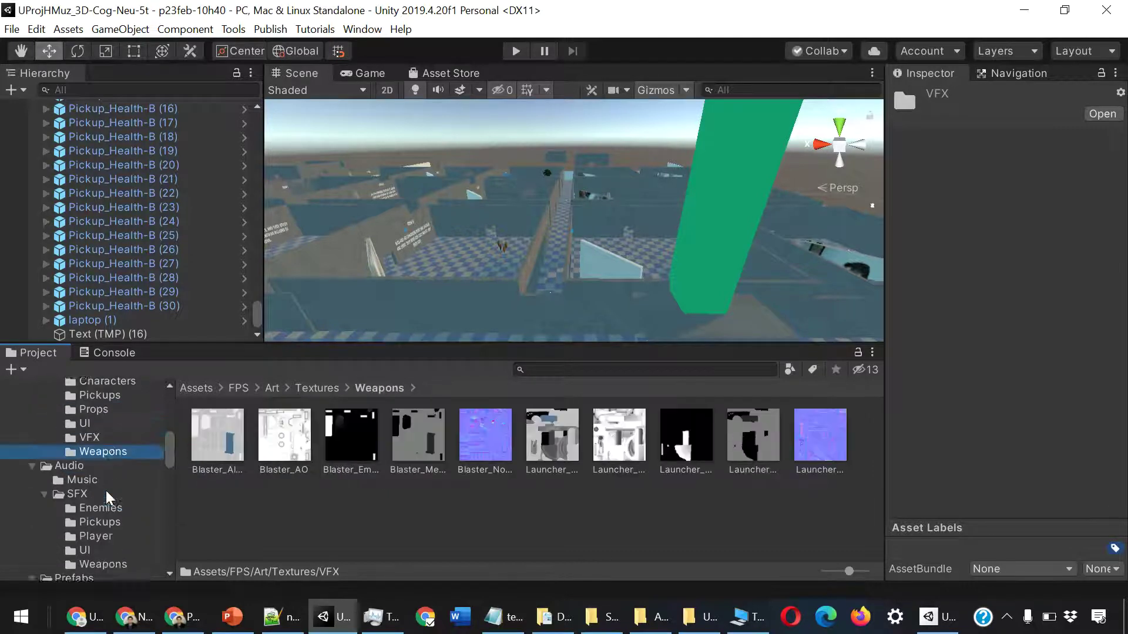
{"action": "scroll", "coordinate": [106, 491], "scroll_direction": "down", "scroll_amount": 2}
- Browse the Audio folder, switching between the Music tracks and the SFX subfolders
{"action": "left_click", "coordinate": [75, 414]}
{"action": "left_click", "coordinate": [82, 427]}
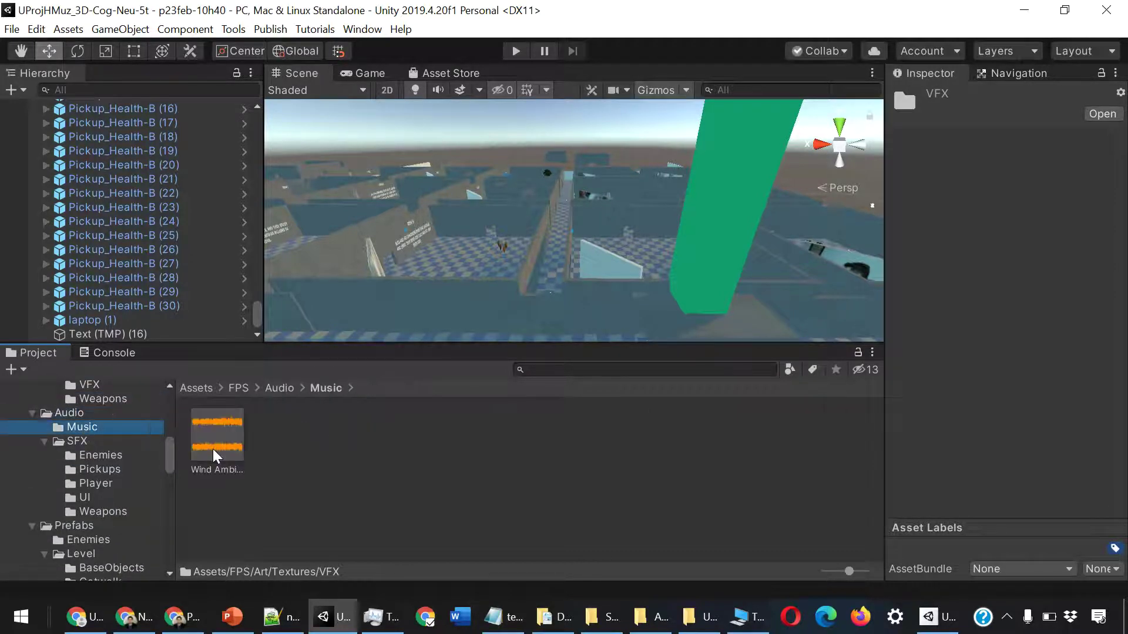
{"action": "left_click", "coordinate": [94, 442]}
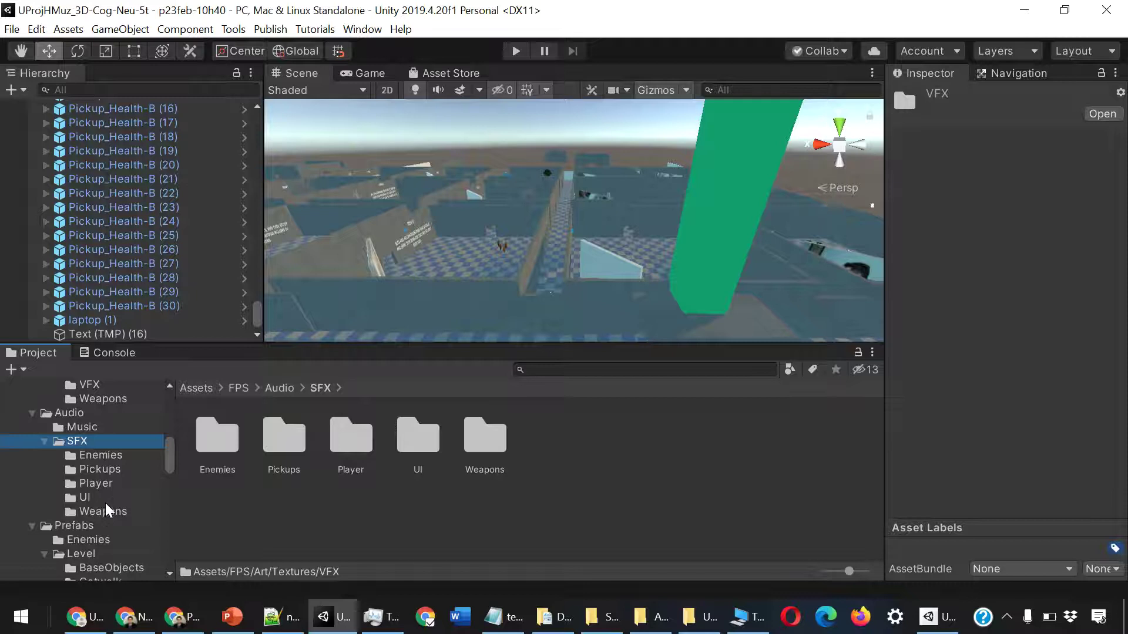
{"action": "left_click", "coordinate": [82, 425]}
{"action": "left_click", "coordinate": [94, 440]}
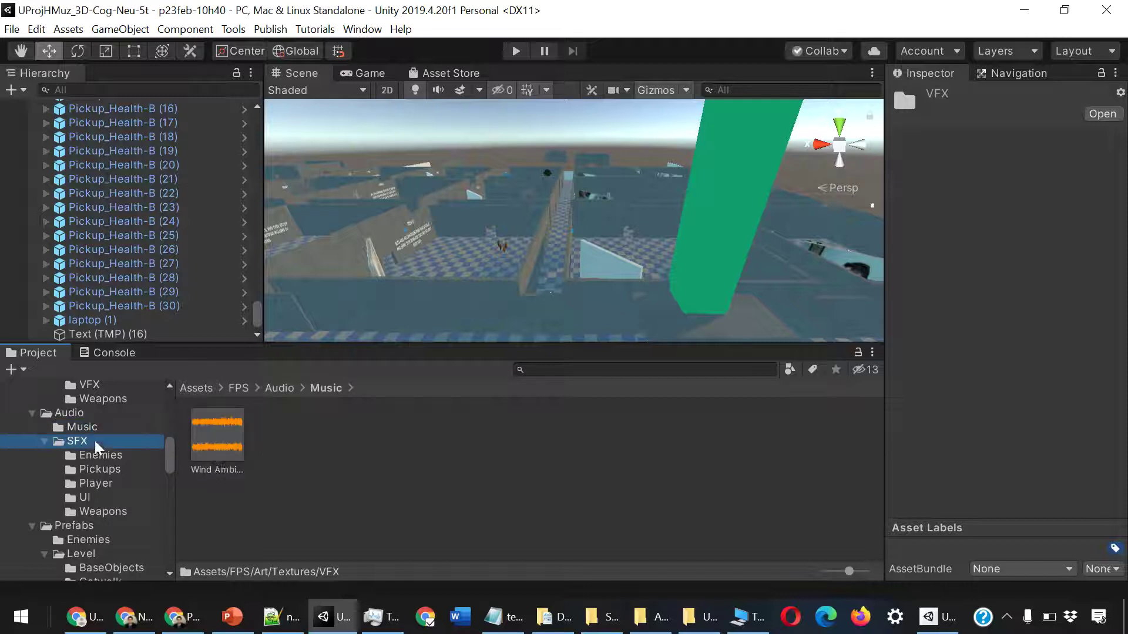
{"action": "left_click", "coordinate": [67, 413]}
- Review the Pickups, Player, UI notification and weapon sound effects
{"action": "left_click", "coordinate": [108, 470]}
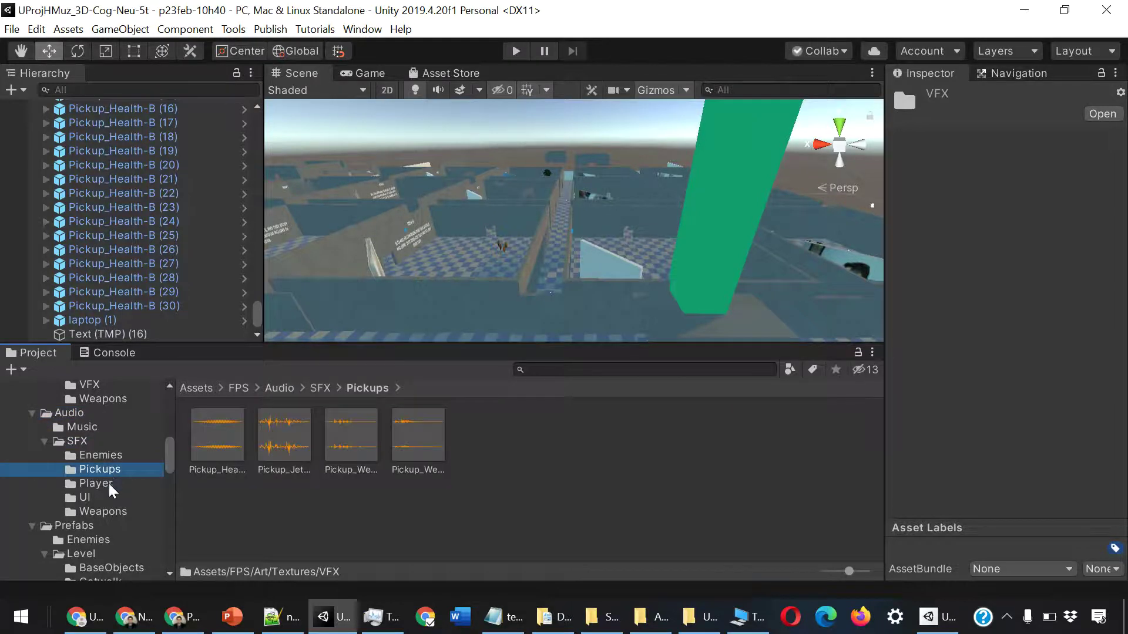
{"action": "left_click", "coordinate": [108, 484]}
{"action": "left_click", "coordinate": [93, 497]}
{"action": "left_click", "coordinate": [109, 509]}
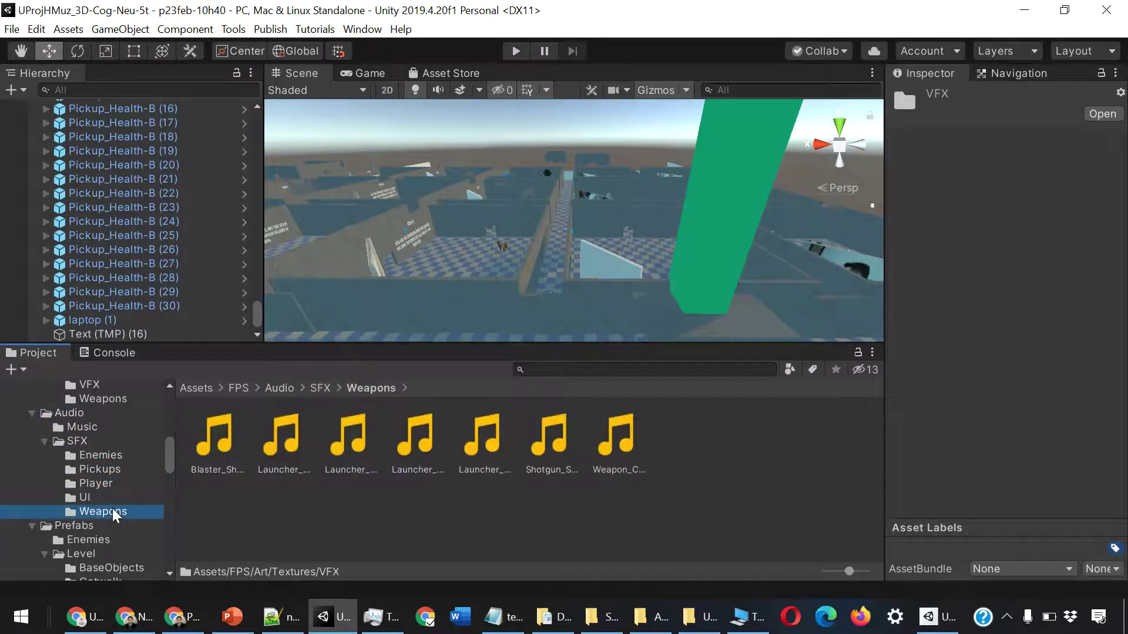
{"action": "scroll", "coordinate": [116, 510], "scroll_direction": "down", "scroll_amount": 3}
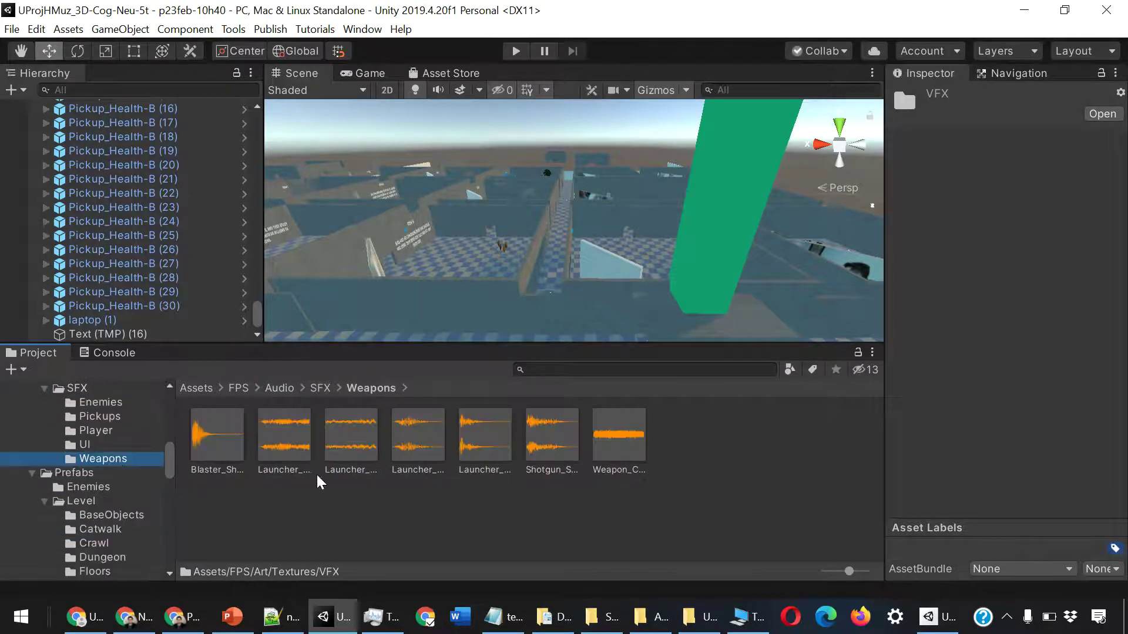
{"action": "scroll", "coordinate": [393, 460], "scroll_direction": "down", "scroll_amount": 1, "text": "ctrl"}
{"action": "scroll", "coordinate": [392, 460], "scroll_direction": "down", "scroll_amount": 1, "text": "ctrl"}
{"action": "scroll", "coordinate": [395, 462], "scroll_direction": "down", "scroll_amount": 2, "text": "ctrl"}
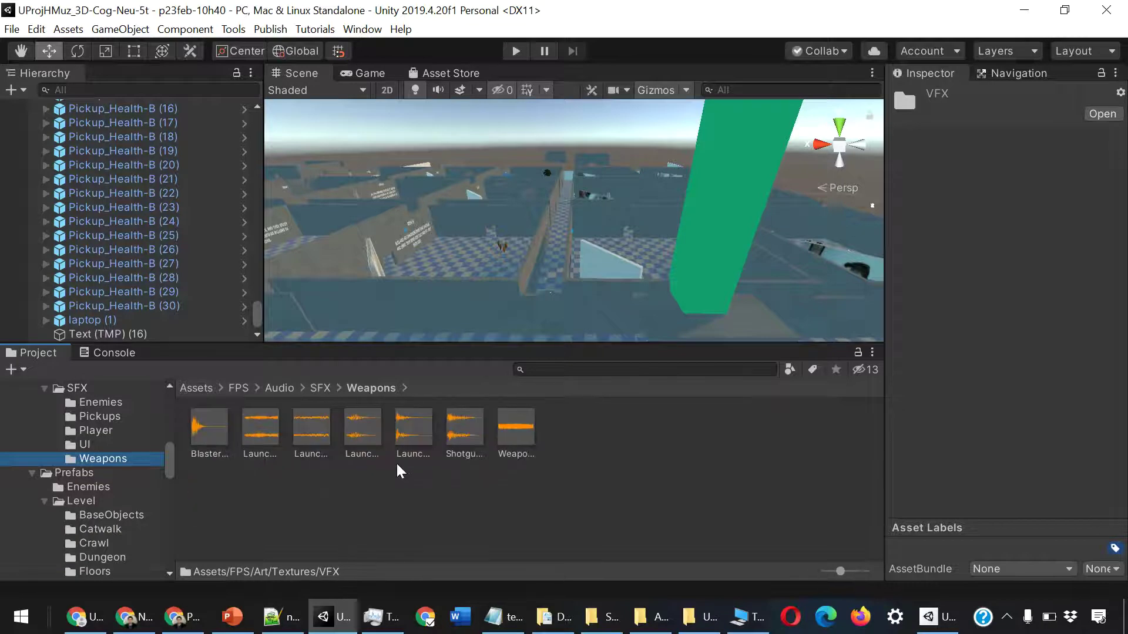
{"action": "scroll", "coordinate": [394, 464], "scroll_direction": "down", "scroll_amount": 1, "text": "ctrl"}
{"action": "scroll", "coordinate": [393, 464], "scroll_direction": "down", "scroll_amount": 1, "text": "ctrl"}
{"action": "scroll", "coordinate": [392, 464], "scroll_direction": "up", "scroll_amount": 1, "text": "ctrl"}
{"action": "scroll", "coordinate": [392, 464], "scroll_direction": "up", "scroll_amount": 1, "text": "ctrl"}
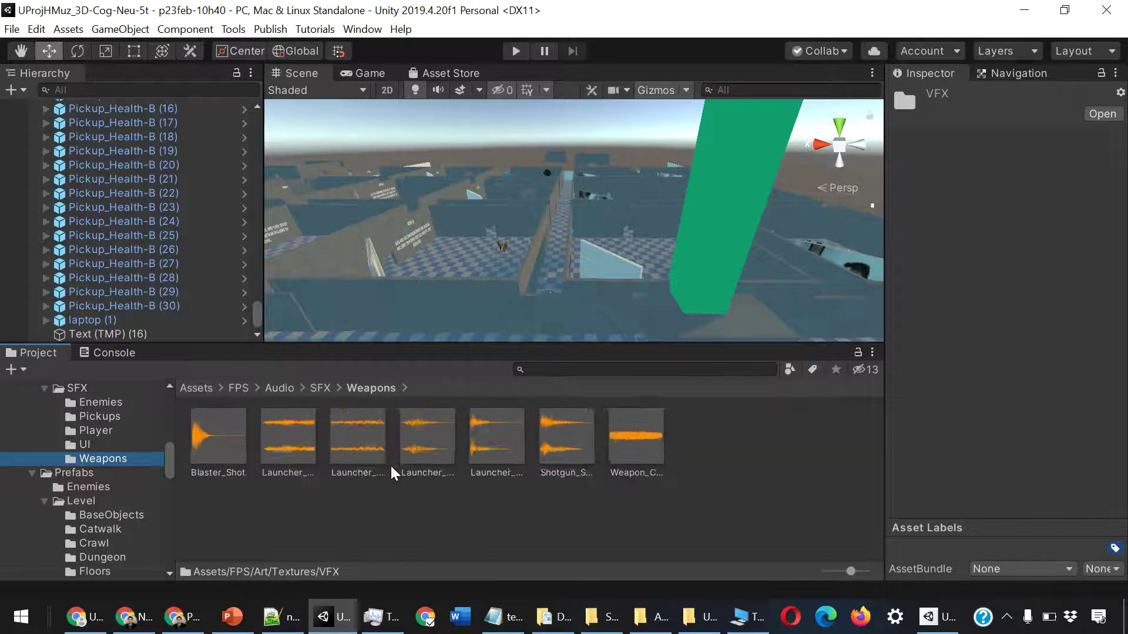
{"action": "scroll", "coordinate": [390, 464], "scroll_direction": "up", "scroll_amount": 1, "text": "ctrl"}
- Show the Prefabs folder contents, then look through the UI sound effects folder
{"action": "left_click", "coordinate": [88, 472]}
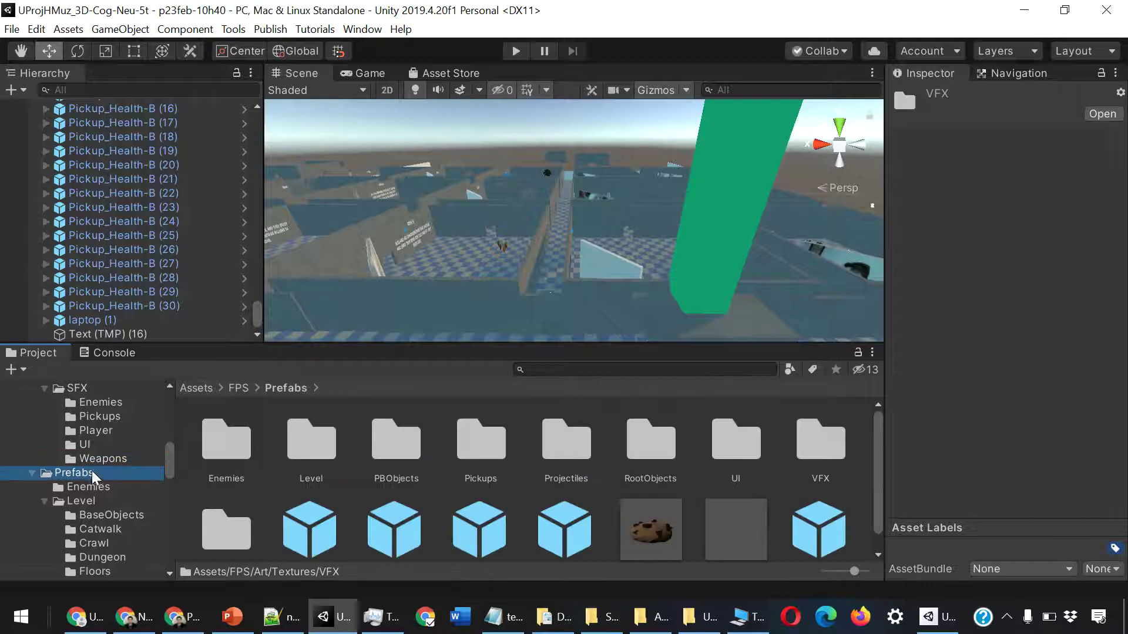
{"action": "left_click", "coordinate": [88, 444]}
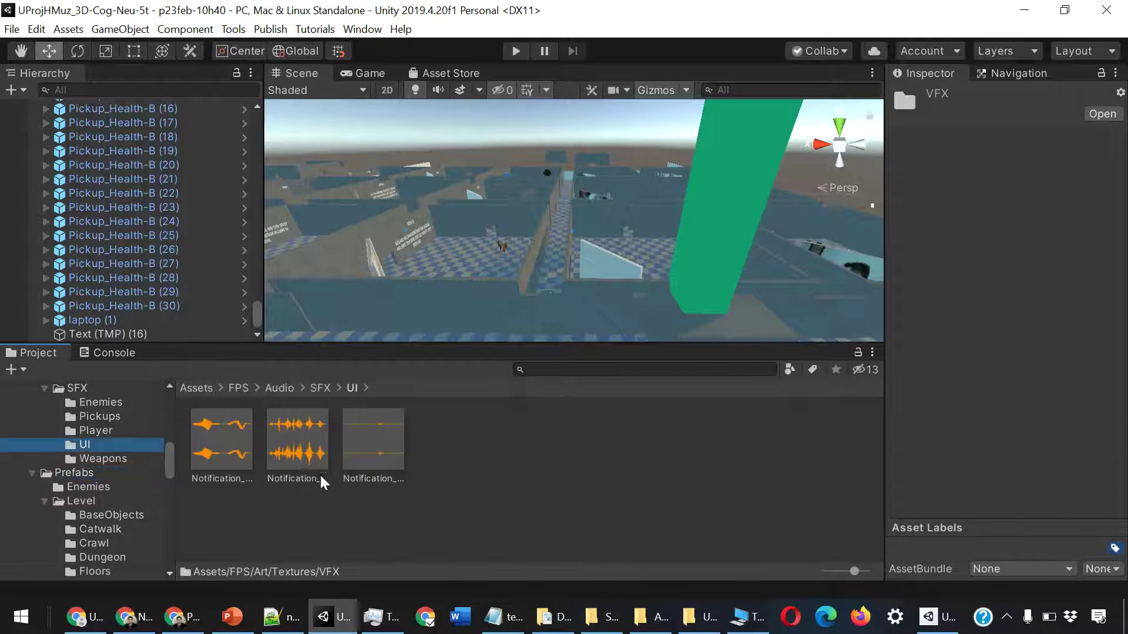
{"action": "scroll", "coordinate": [324, 485], "scroll_direction": "up", "scroll_amount": 1, "text": "ctrl"}
{"action": "scroll", "coordinate": [325, 481], "scroll_direction": "down", "scroll_amount": 1, "text": "ctrl"}
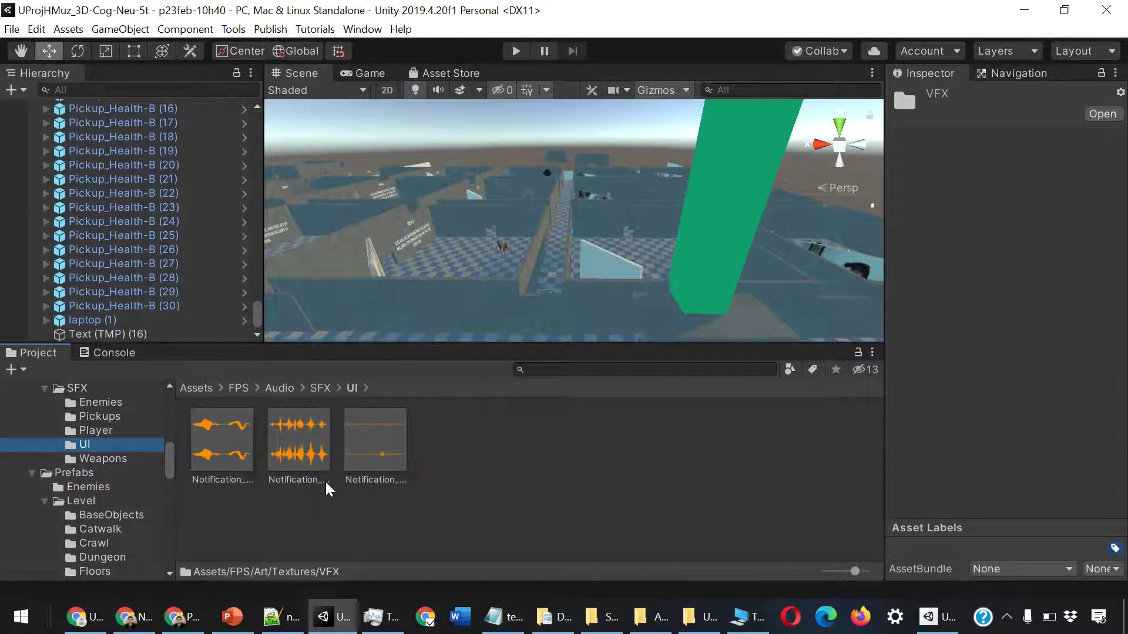
{"action": "scroll", "coordinate": [315, 485], "scroll_direction": "down", "scroll_amount": 1, "text": "ctrl"}
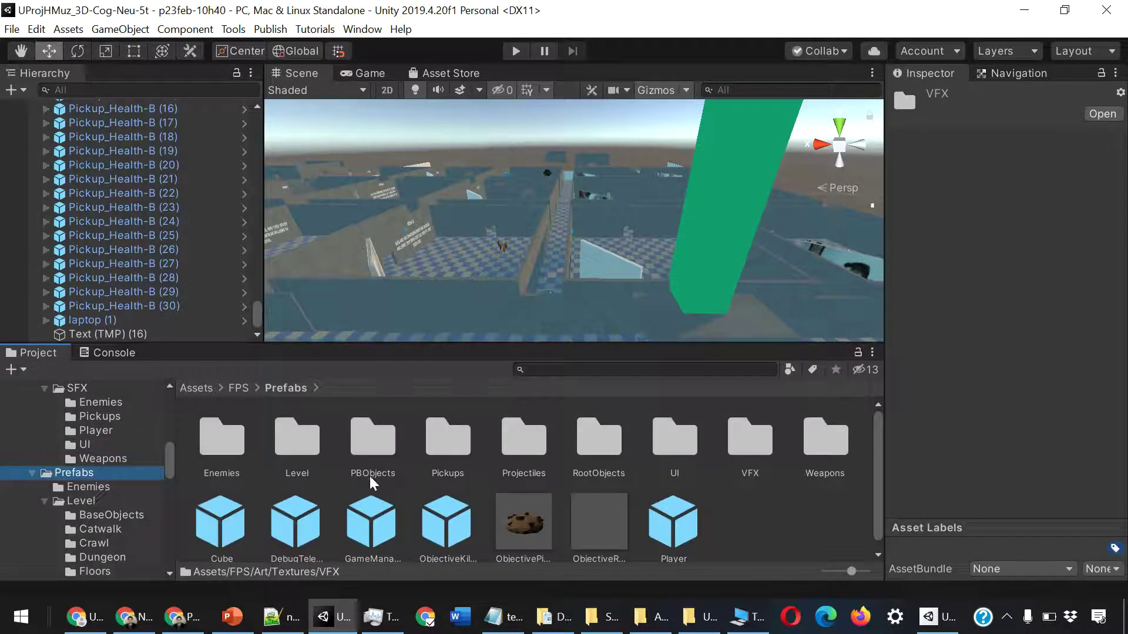
{"action": "scroll", "coordinate": [423, 481], "scroll_direction": "down", "scroll_amount": 1}
- Browse the Enemies prefabs and Level subfolders: BaseObjects, Dungeon, Floors, Crawl, and MainLvl Sections 1–3
{"action": "left_click", "coordinate": [83, 493]}
{"action": "left_click", "coordinate": [85, 499]}
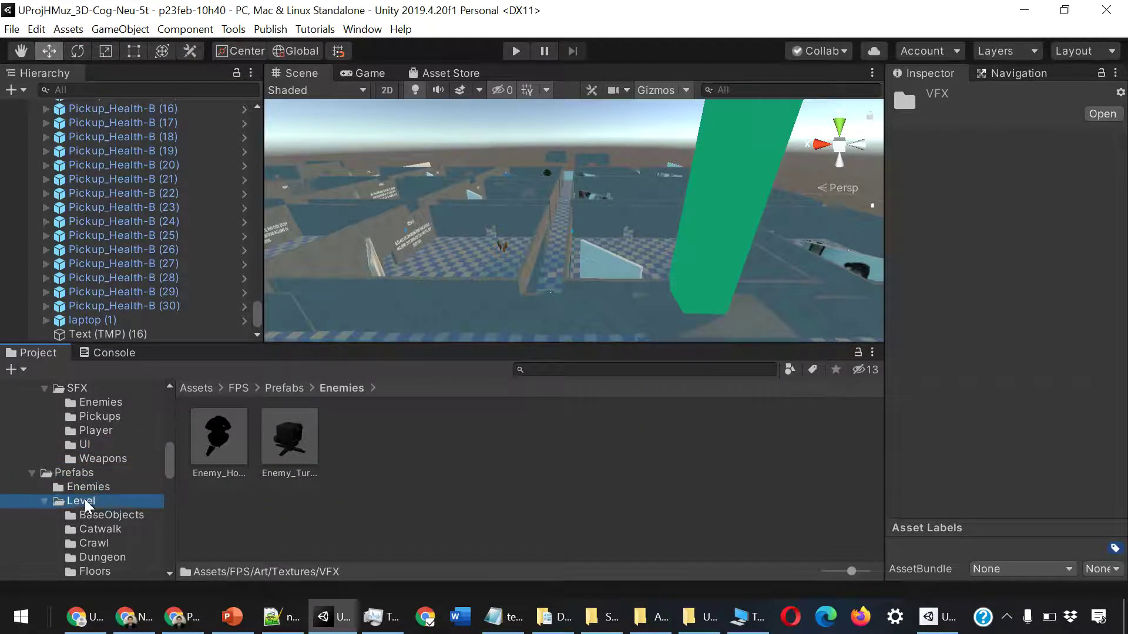
{"action": "scroll", "coordinate": [109, 509], "scroll_direction": "down", "scroll_amount": 3}
{"action": "scroll", "coordinate": [121, 471], "scroll_direction": "up", "scroll_amount": 3}
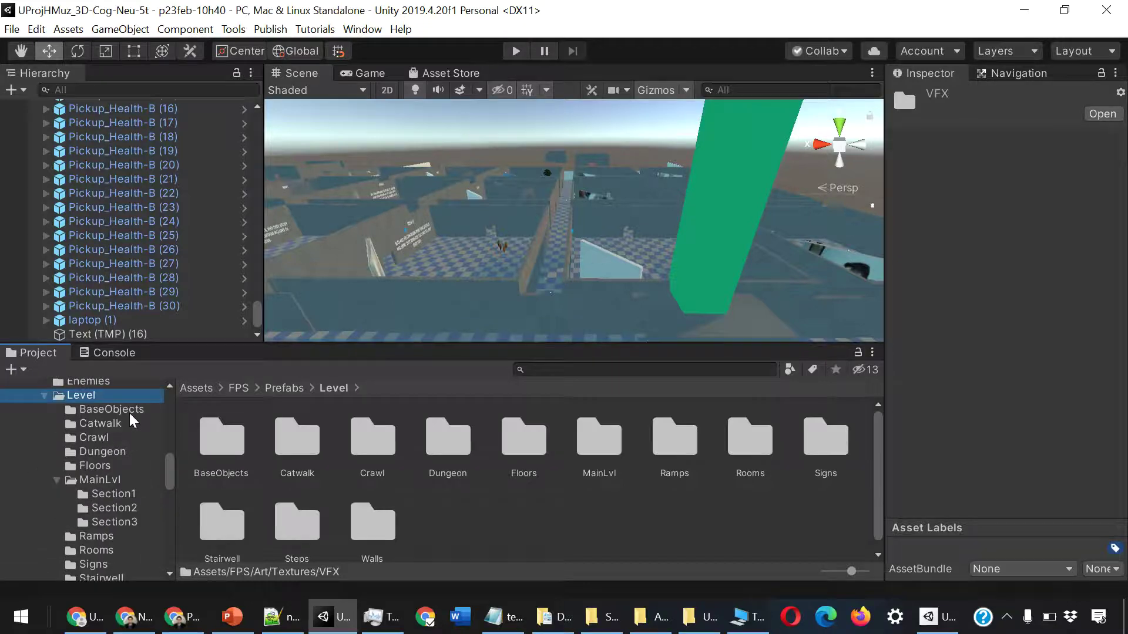
{"action": "left_click", "coordinate": [129, 411]}
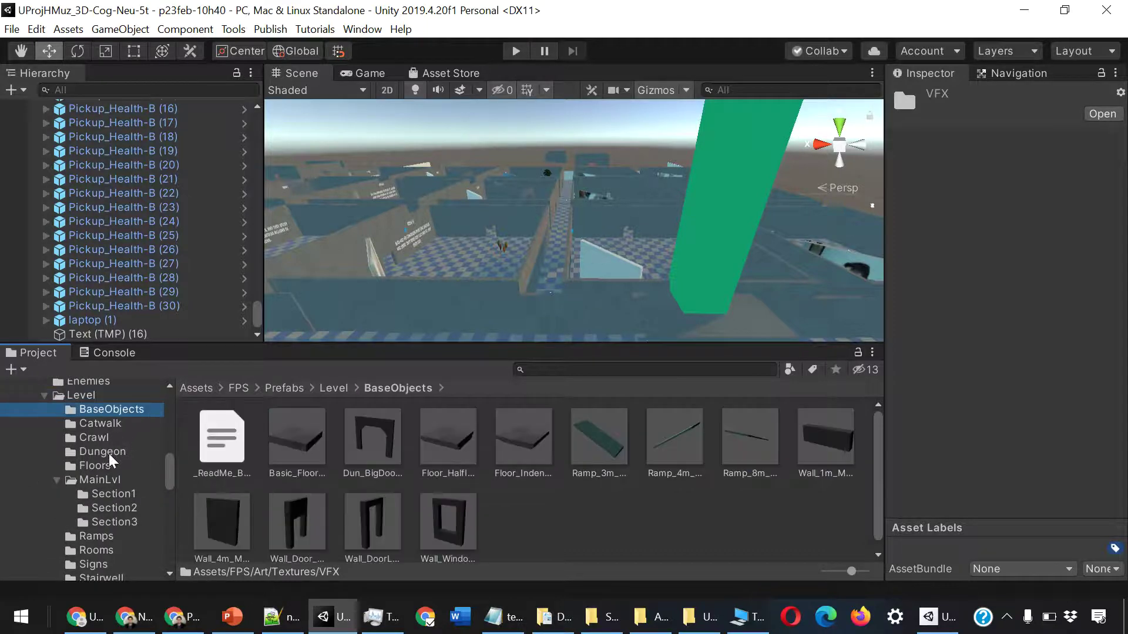
{"action": "left_click", "coordinate": [108, 453]}
{"action": "left_click", "coordinate": [101, 467]}
{"action": "left_click", "coordinate": [104, 436]}
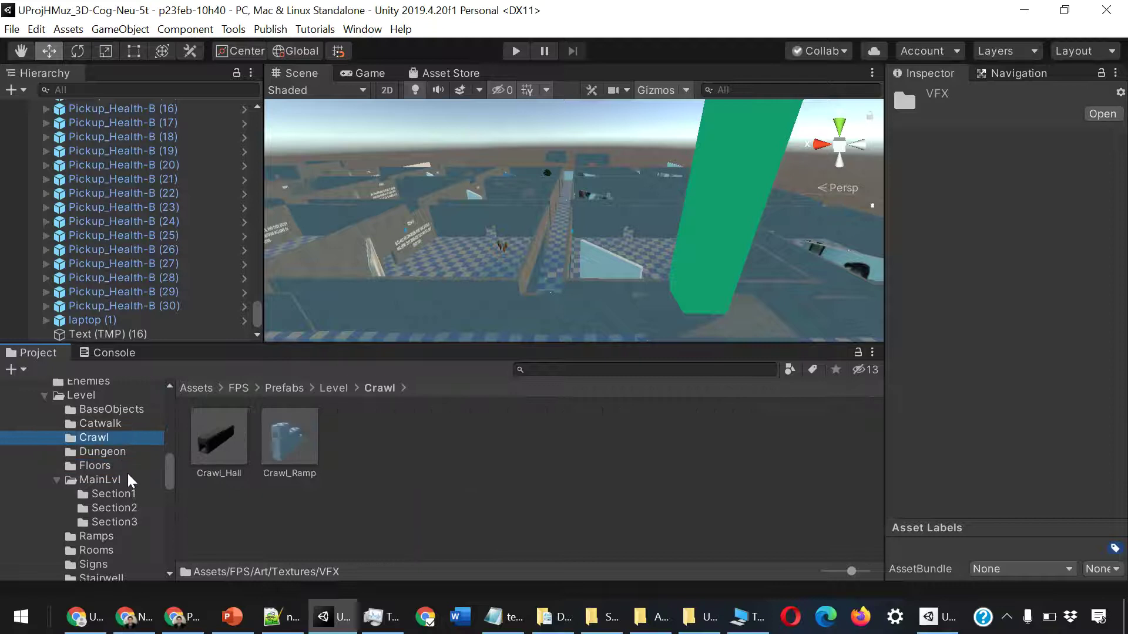
{"action": "left_click", "coordinate": [125, 478]}
{"action": "left_click", "coordinate": [114, 495]}
{"action": "left_click", "coordinate": [118, 509]}
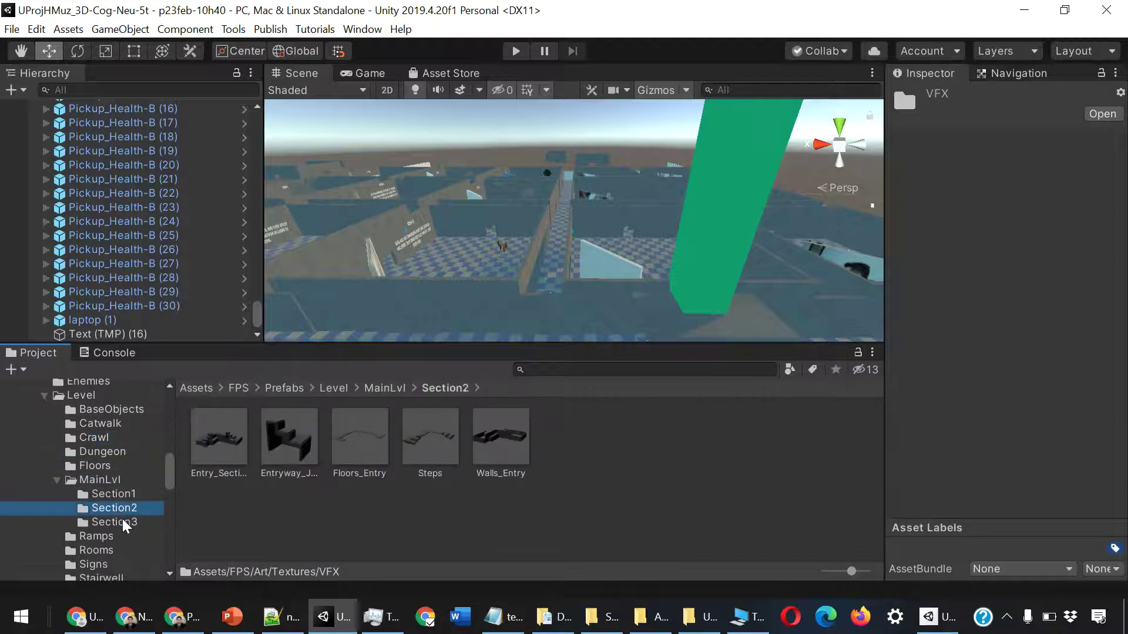
{"action": "left_click", "coordinate": [124, 521]}
- View the Ramps, Stairwell, Signs, Steps and Walls prefabs, inspecting the Wall_4mHMwideB prefab
{"action": "scroll", "coordinate": [114, 524], "scroll_direction": "down", "scroll_amount": 3}
{"action": "left_click", "coordinate": [101, 431]}
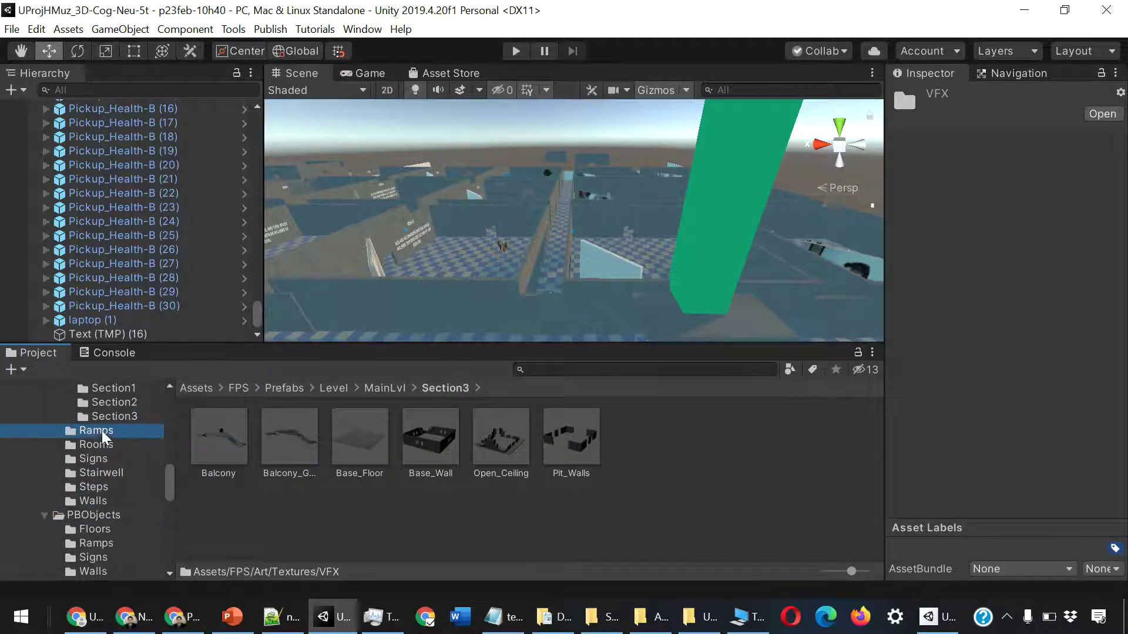
{"action": "left_click", "coordinate": [94, 474]}
{"action": "left_click", "coordinate": [95, 458]}
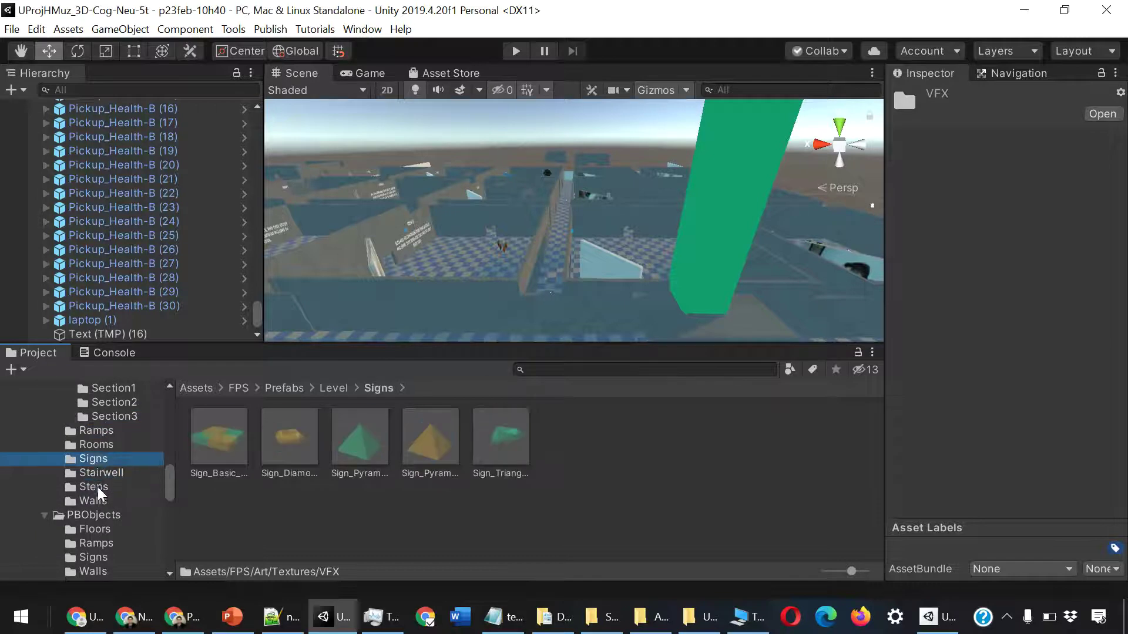
{"action": "left_click", "coordinate": [98, 488]}
{"action": "scroll", "coordinate": [96, 509], "scroll_direction": "down", "scroll_amount": 3}
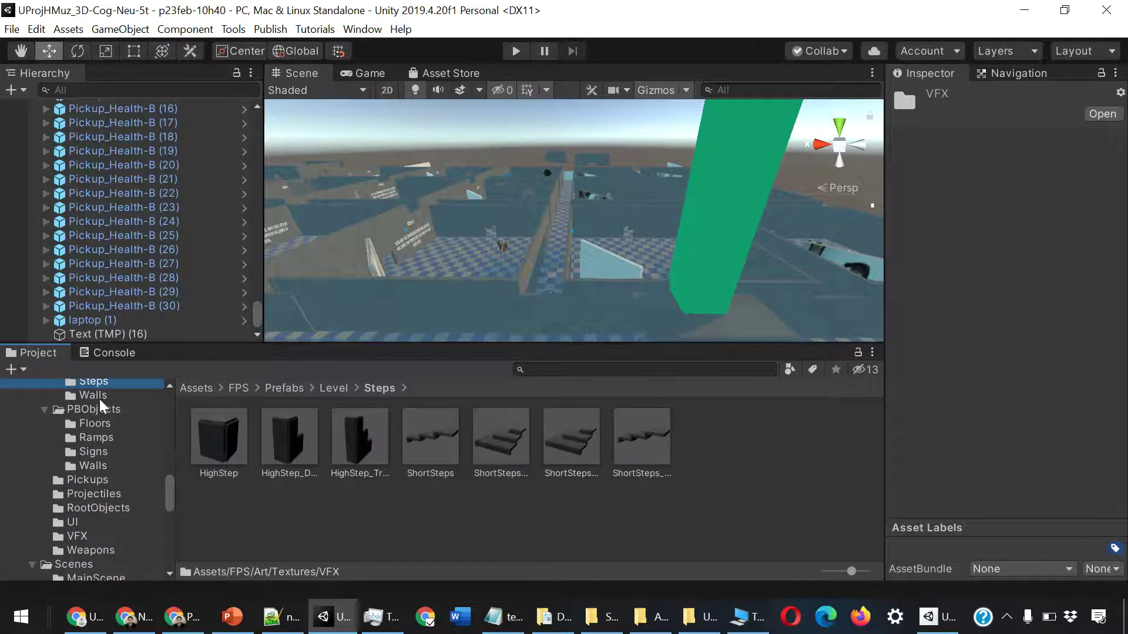
{"action": "left_click", "coordinate": [97, 396]}
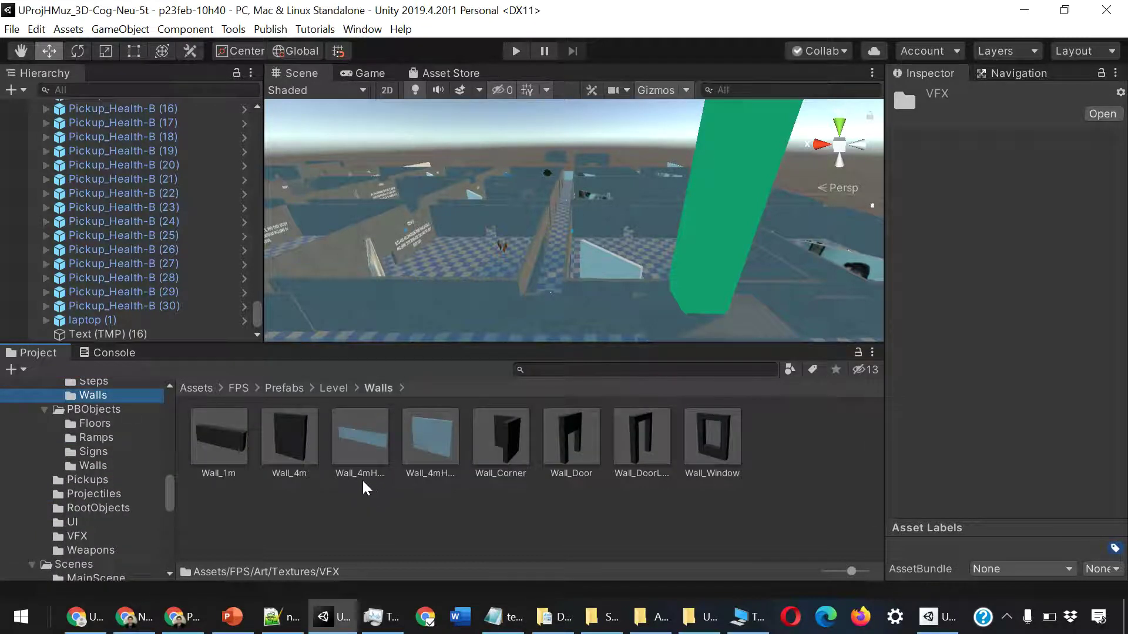
{"action": "left_click", "coordinate": [442, 453]}
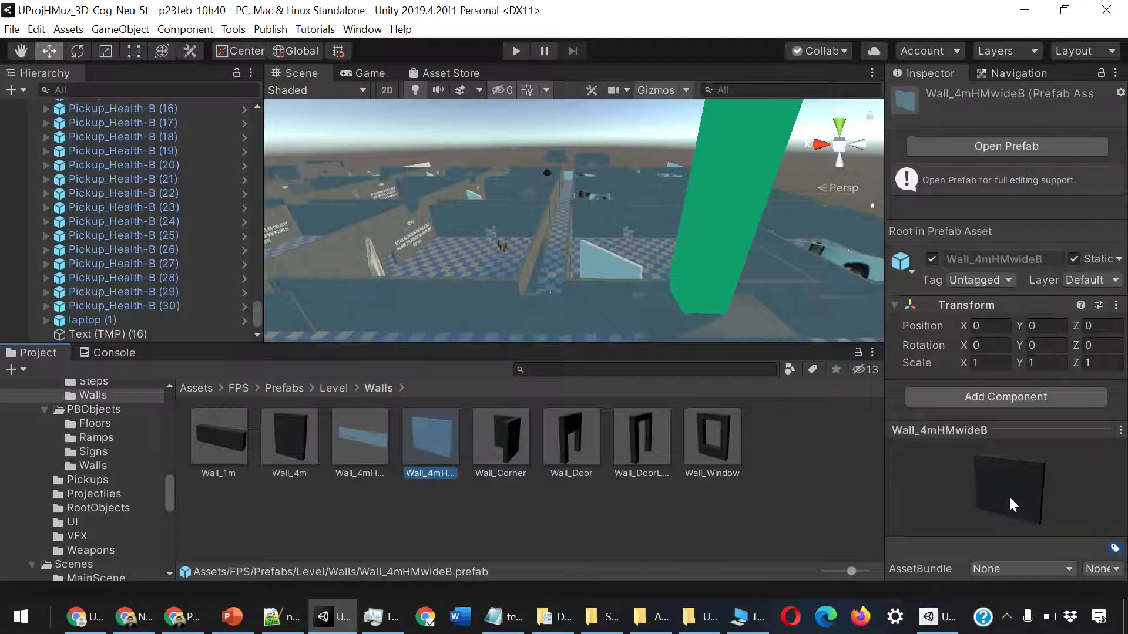
- Browse the Projectiles, Pickups, RootObjects, VFX, UI and Weapons prefab folders
{"action": "left_click", "coordinate": [101, 492]}
{"action": "left_click", "coordinate": [100, 478]}
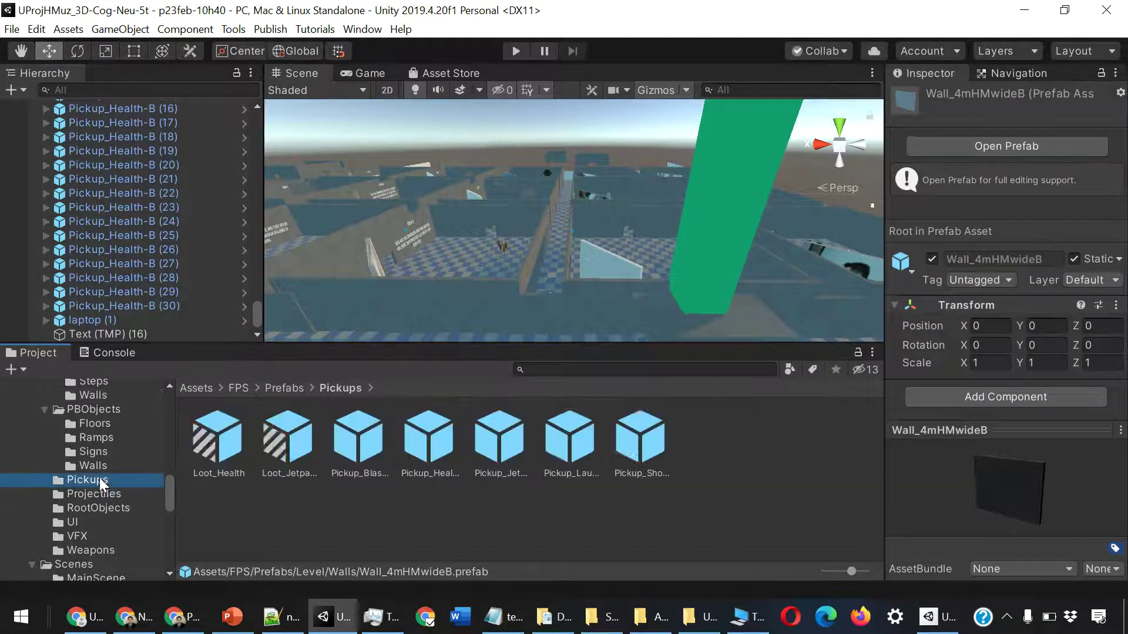
{"action": "left_click", "coordinate": [100, 509]}
{"action": "left_click", "coordinate": [90, 536]}
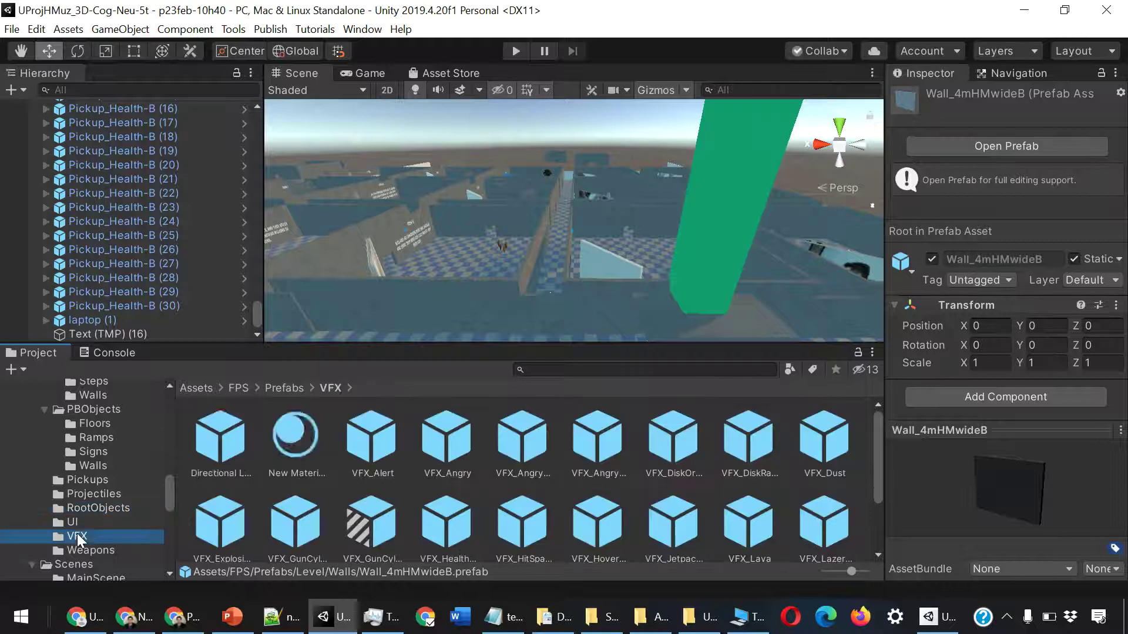
{"action": "scroll", "coordinate": [100, 536], "scroll_direction": "down", "scroll_amount": 5}
{"action": "left_click", "coordinate": [73, 416]}
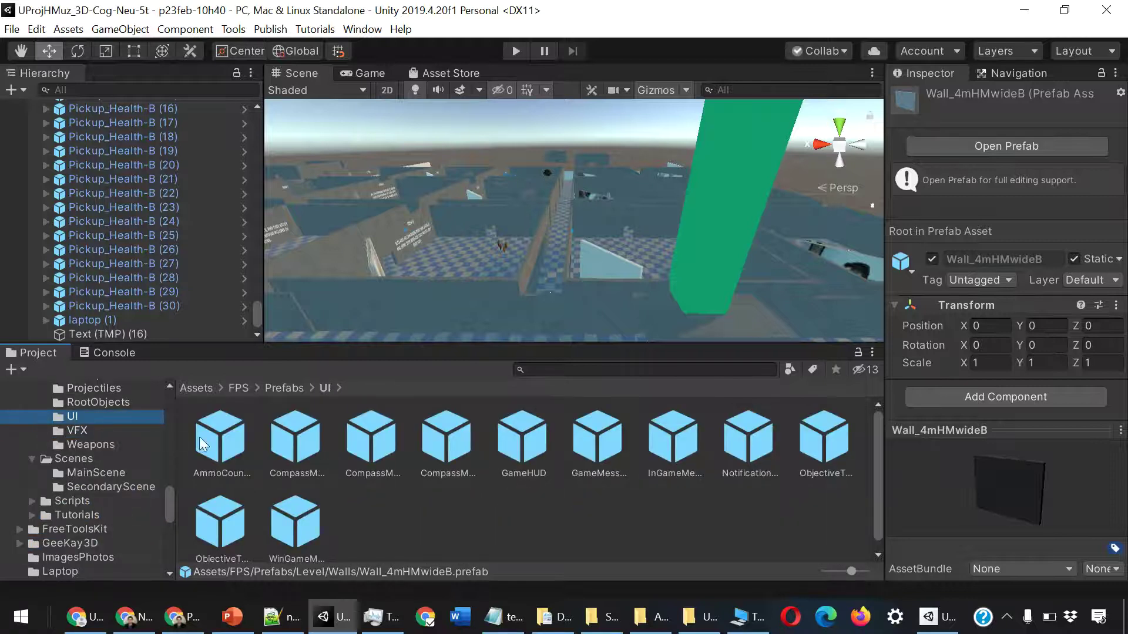
{"action": "left_click", "coordinate": [82, 430]}
{"action": "scroll", "coordinate": [457, 481], "scroll_direction": "down", "scroll_amount": 3}
{"action": "scroll", "coordinate": [460, 485], "scroll_direction": "up", "scroll_amount": 3}
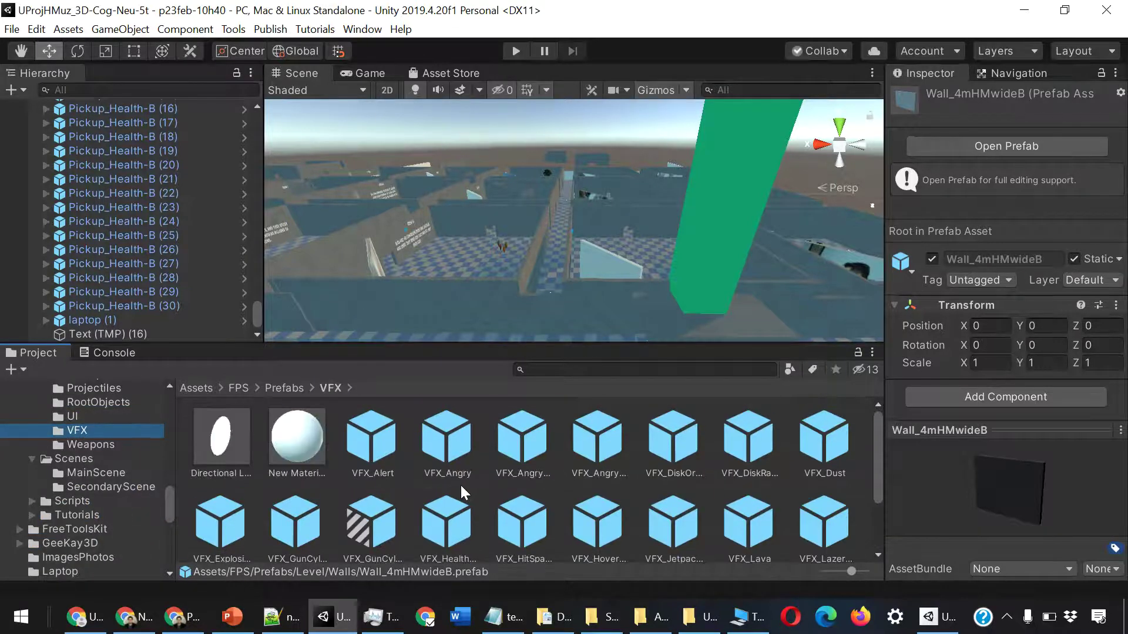
{"action": "scroll", "coordinate": [192, 447], "scroll_direction": "down", "scroll_amount": 3}
{"action": "left_click", "coordinate": [97, 446]}
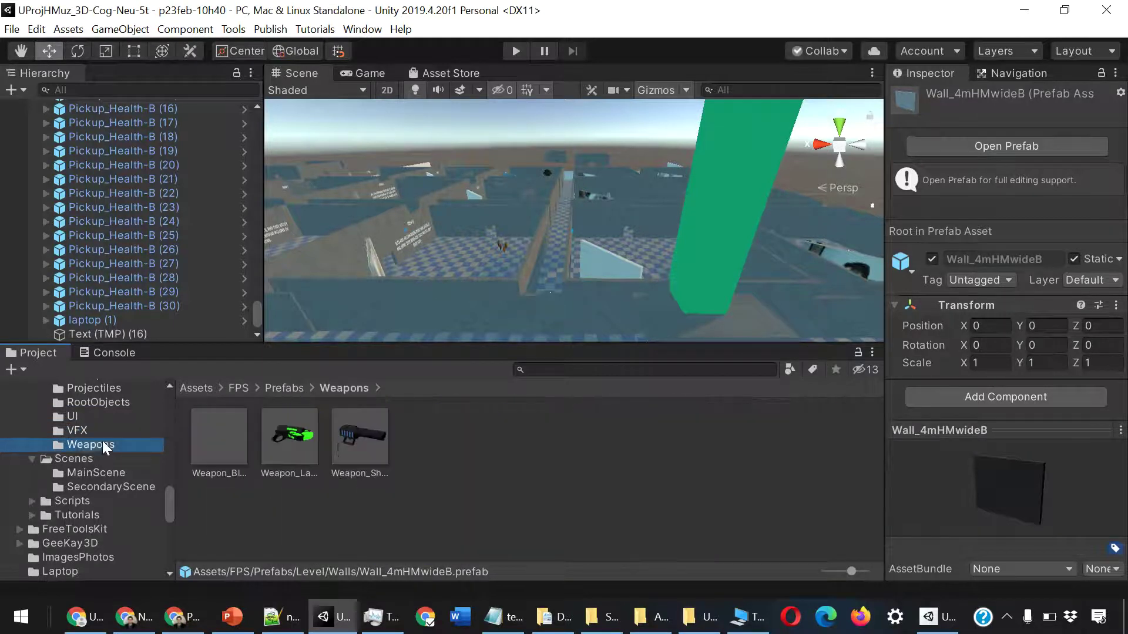
- View the MainScene and SecondaryScene folders, then list the FPS Scripts folder
{"action": "left_click", "coordinate": [82, 463]}
{"action": "left_click", "coordinate": [98, 470]}
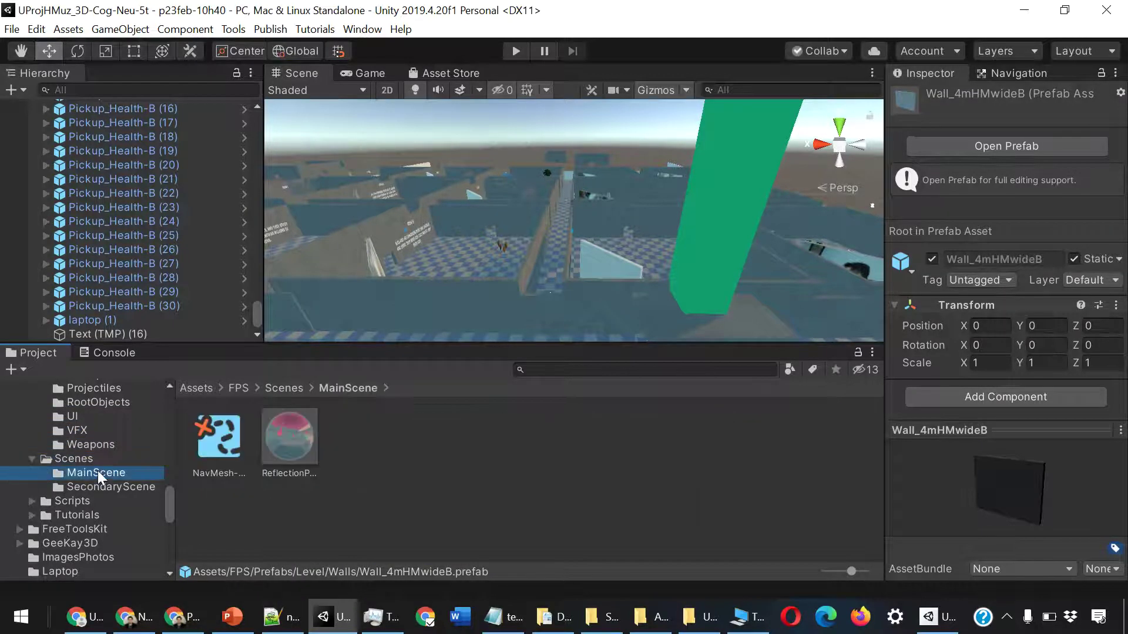
{"action": "left_click", "coordinate": [119, 483]}
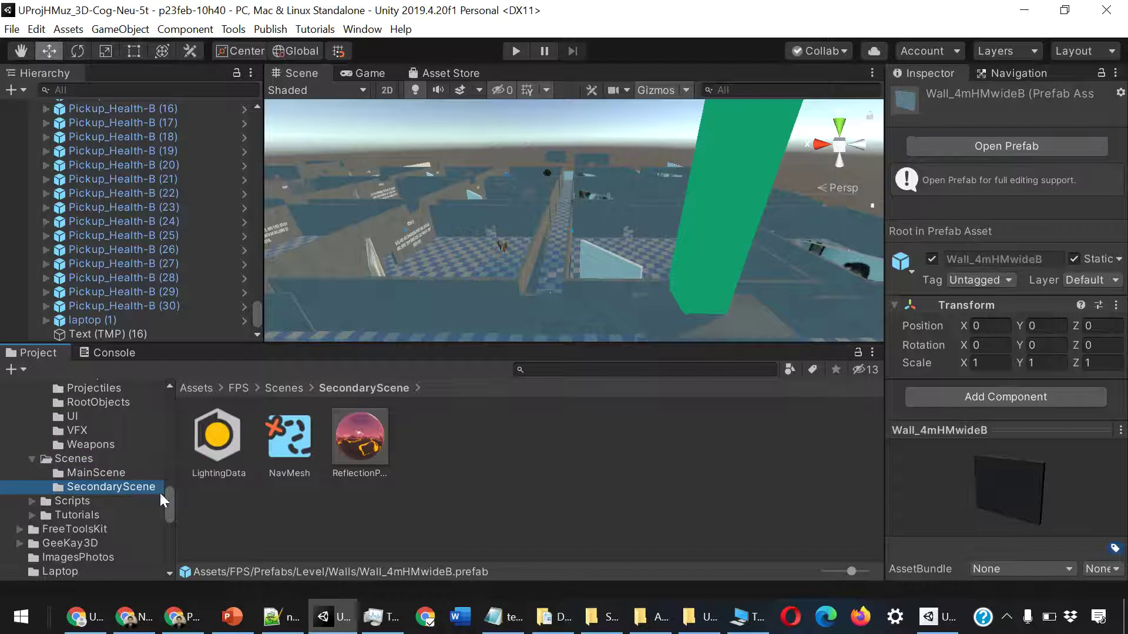
{"action": "left_click", "coordinate": [84, 502]}
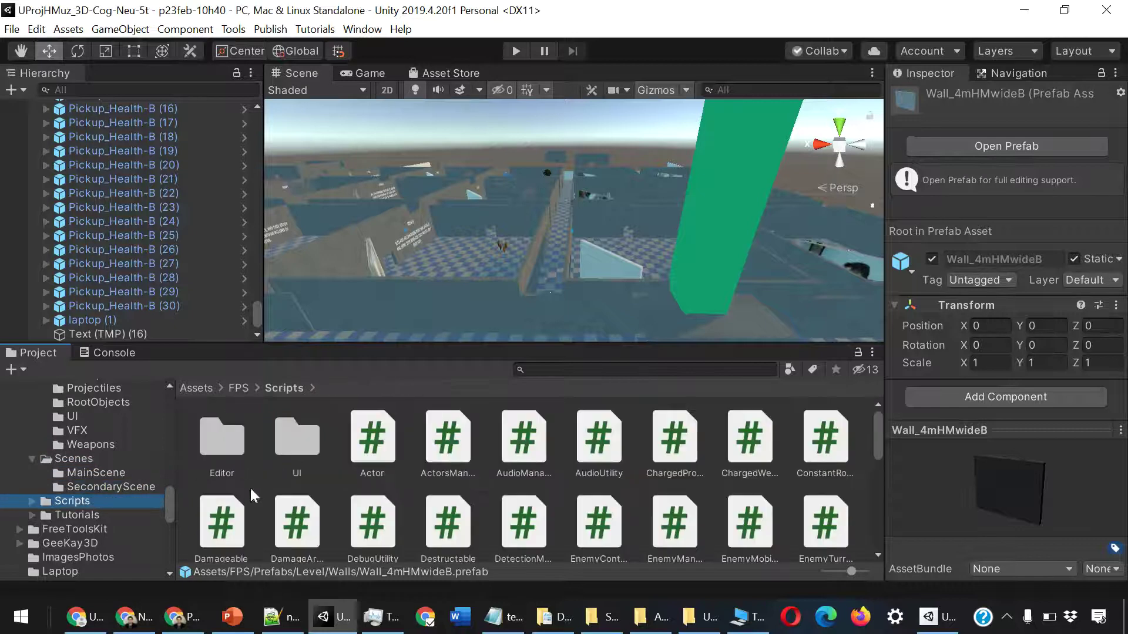
- Peek into Tutorials, then preview the Actor, ActorsManager and DebugUtility scripts' code
{"action": "left_click", "coordinate": [83, 512]}
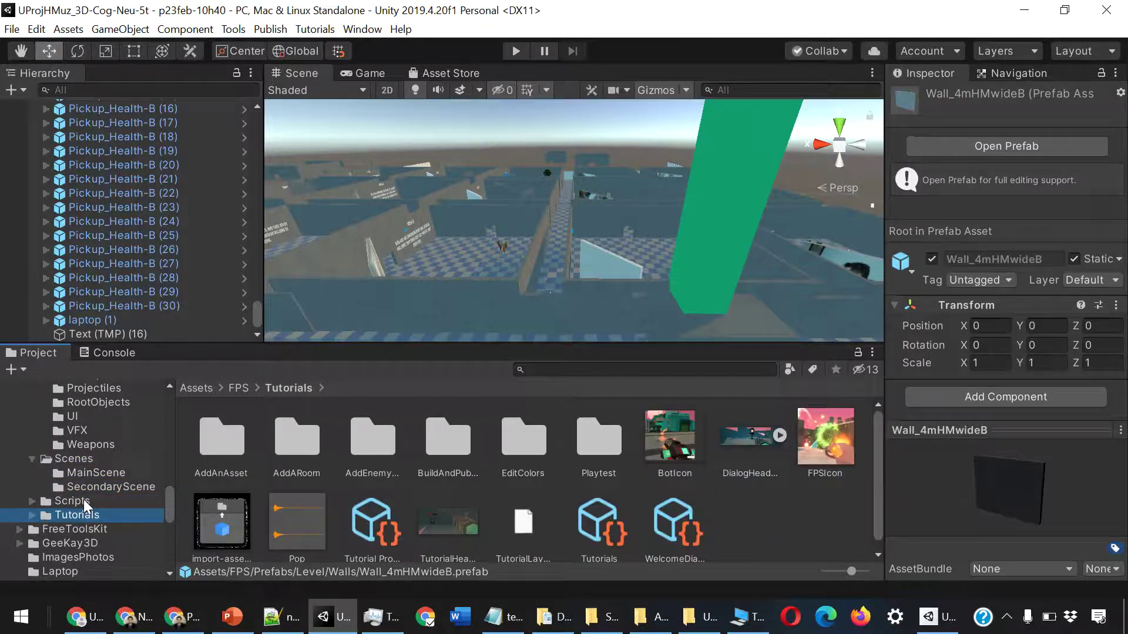
{"action": "left_click", "coordinate": [83, 499]}
{"action": "left_click", "coordinate": [379, 441]}
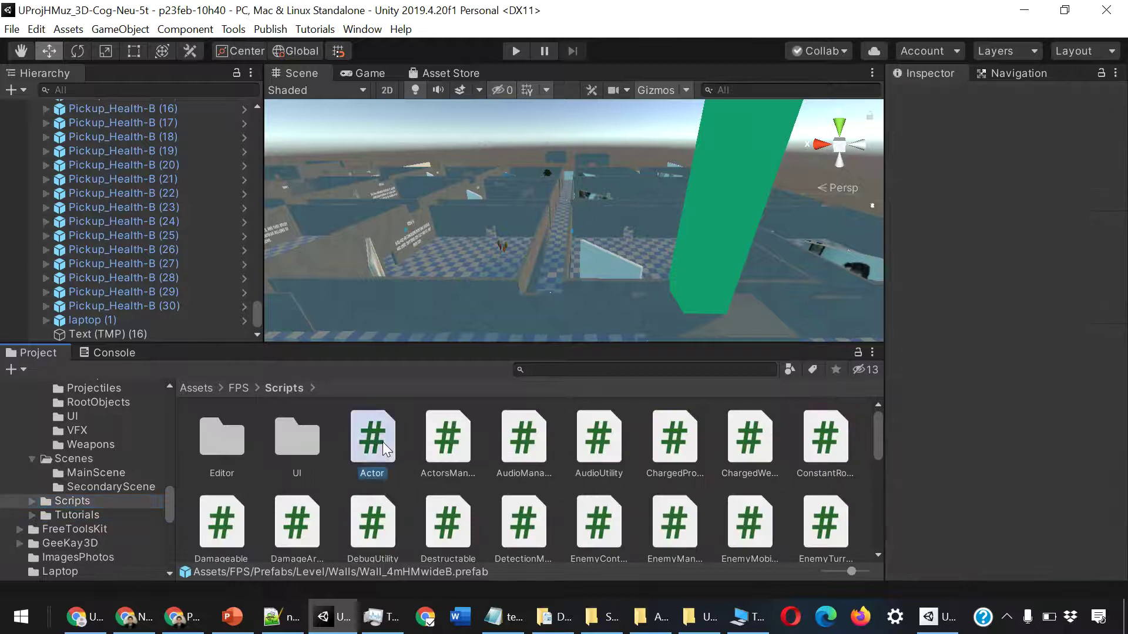
{"action": "left_click", "coordinate": [465, 448]}
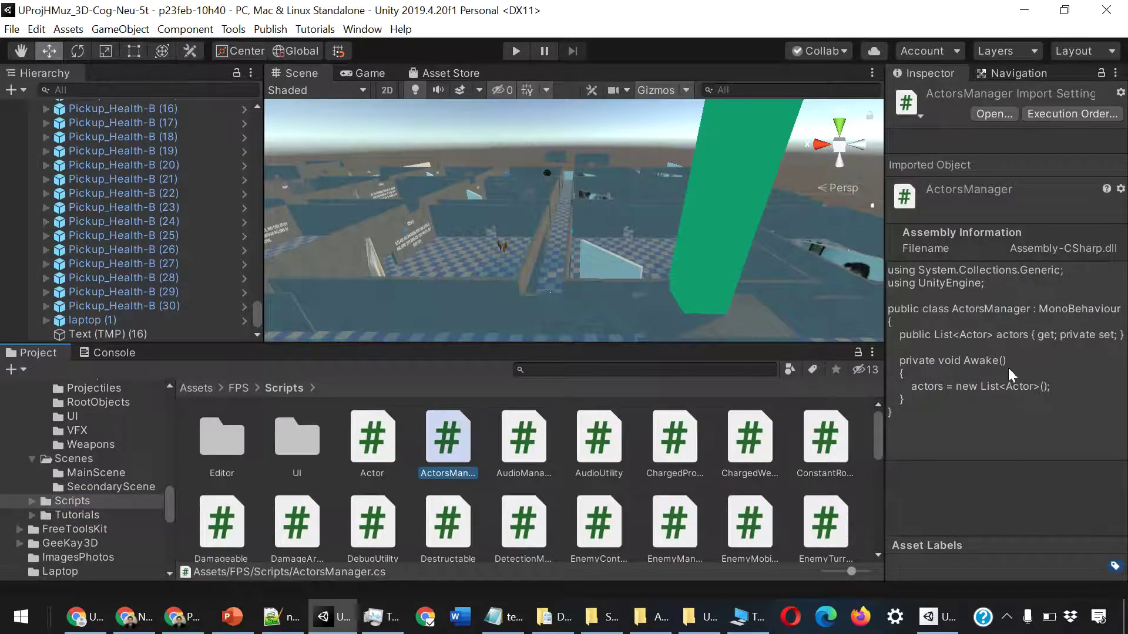
{"action": "scroll", "coordinate": [290, 497], "scroll_direction": "down", "scroll_amount": 2}
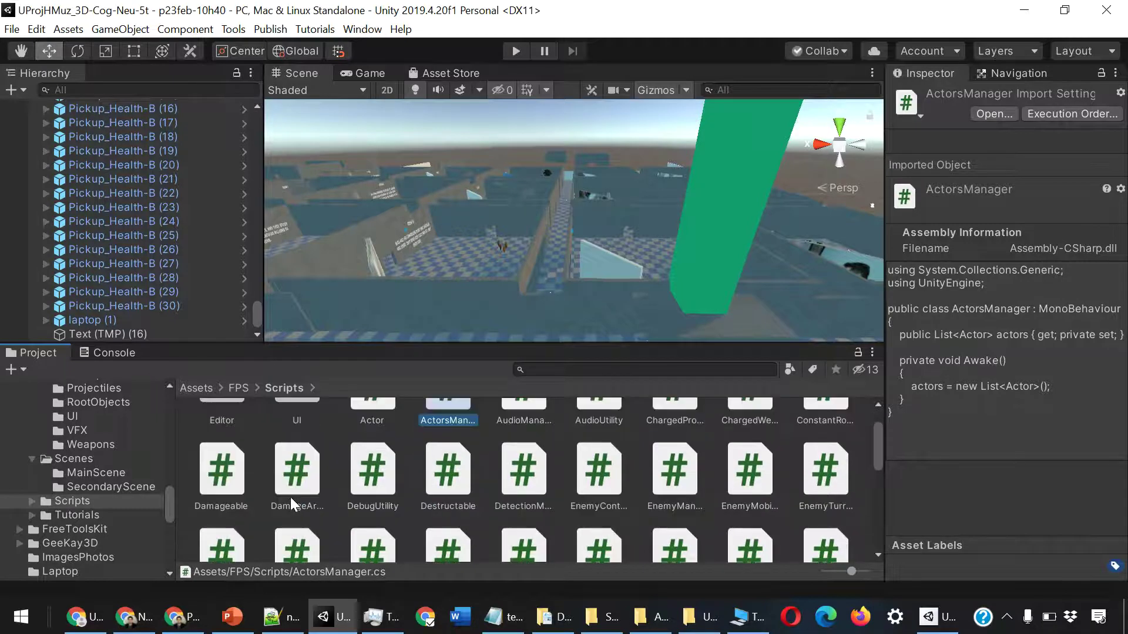
{"action": "left_click", "coordinate": [366, 485]}
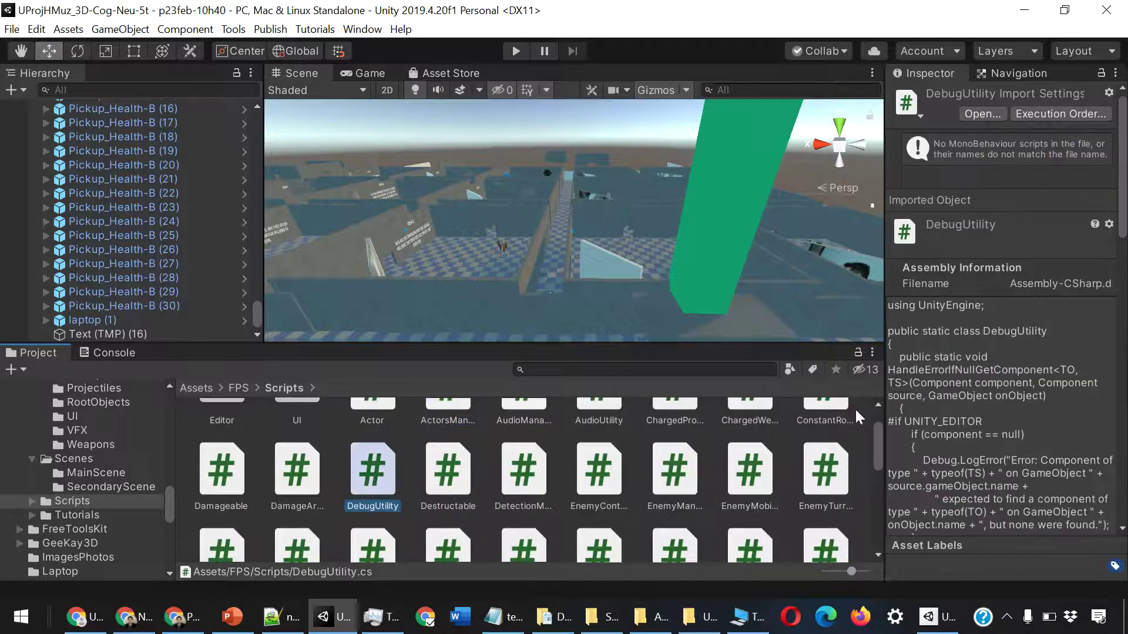
{"action": "scroll", "coordinate": [966, 417], "scroll_direction": "down", "scroll_amount": 3}
{"action": "scroll", "coordinate": [969, 419], "scroll_direction": "down", "scroll_amount": 3}
{"action": "scroll", "coordinate": [975, 421], "scroll_direction": "down", "scroll_amount": 3}
{"action": "scroll", "coordinate": [976, 421], "scroll_direction": "down", "scroll_amount": 5}
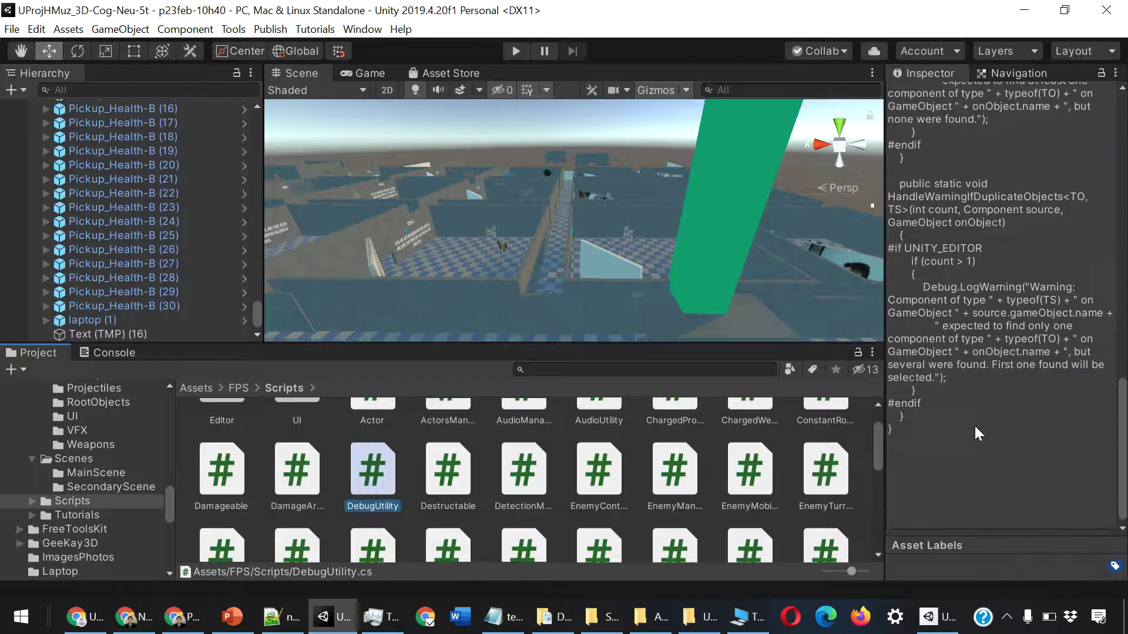
- Read through the DetectionModule, EnemyTurret and InGameMenuManager scripts' code
{"action": "left_click", "coordinate": [515, 477]}
{"action": "scroll", "coordinate": [954, 408], "scroll_direction": "down", "scroll_amount": 5}
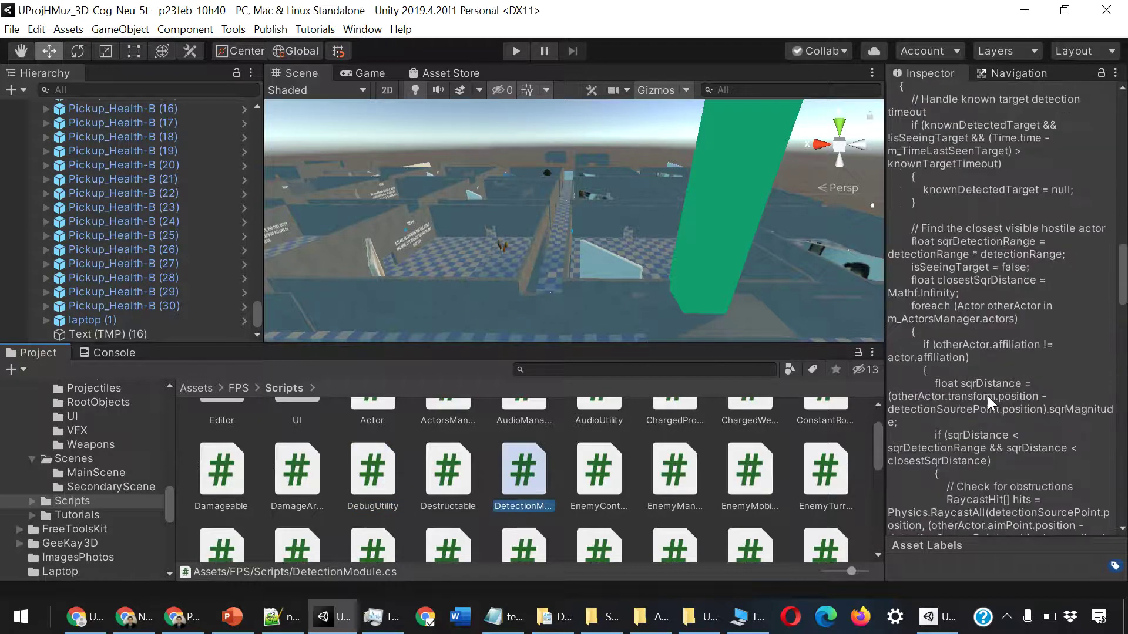
{"action": "scroll", "coordinate": [988, 395], "scroll_direction": "down", "scroll_amount": 5}
{"action": "scroll", "coordinate": [991, 398], "scroll_direction": "down", "scroll_amount": 6}
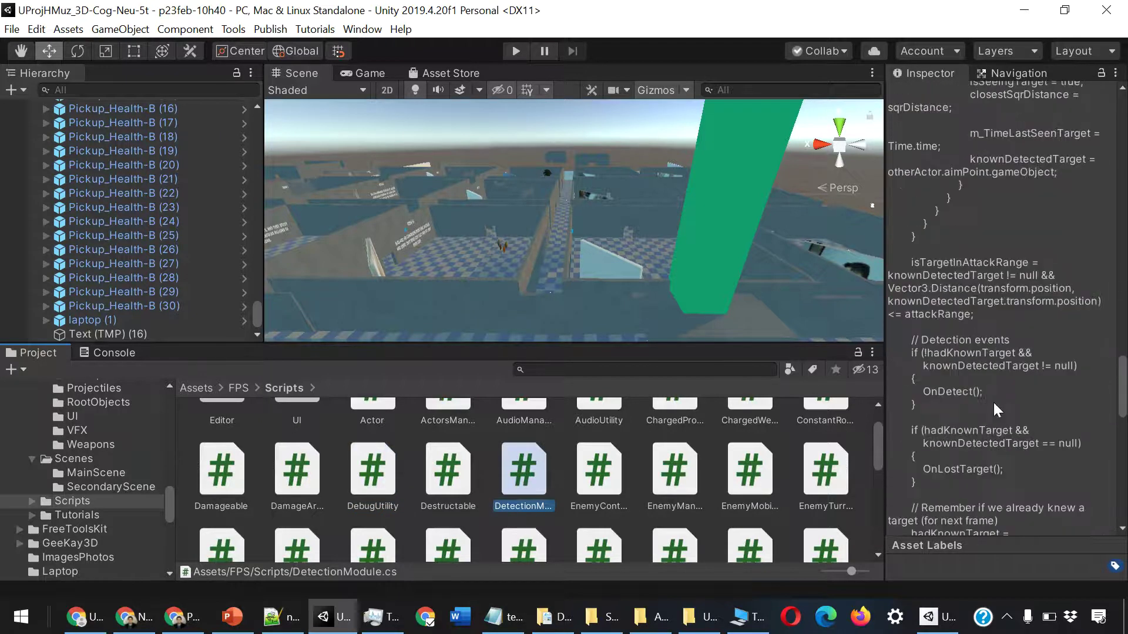
{"action": "left_click", "coordinate": [812, 470]}
{"action": "scroll", "coordinate": [811, 470], "scroll_direction": "down", "scroll_amount": 1}
{"action": "left_click", "coordinate": [816, 468]}
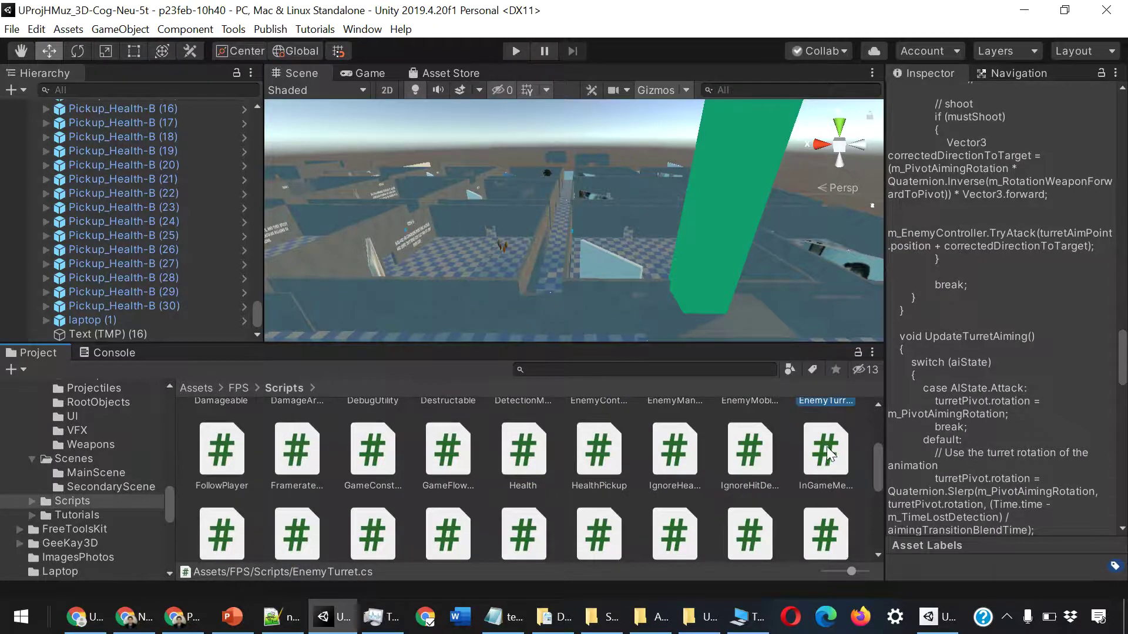
{"action": "scroll", "coordinate": [1013, 362], "scroll_direction": "up", "scroll_amount": 4}
{"action": "scroll", "coordinate": [1007, 397], "scroll_direction": "up", "scroll_amount": 4}
{"action": "scroll", "coordinate": [1007, 397], "scroll_direction": "up", "scroll_amount": 10}
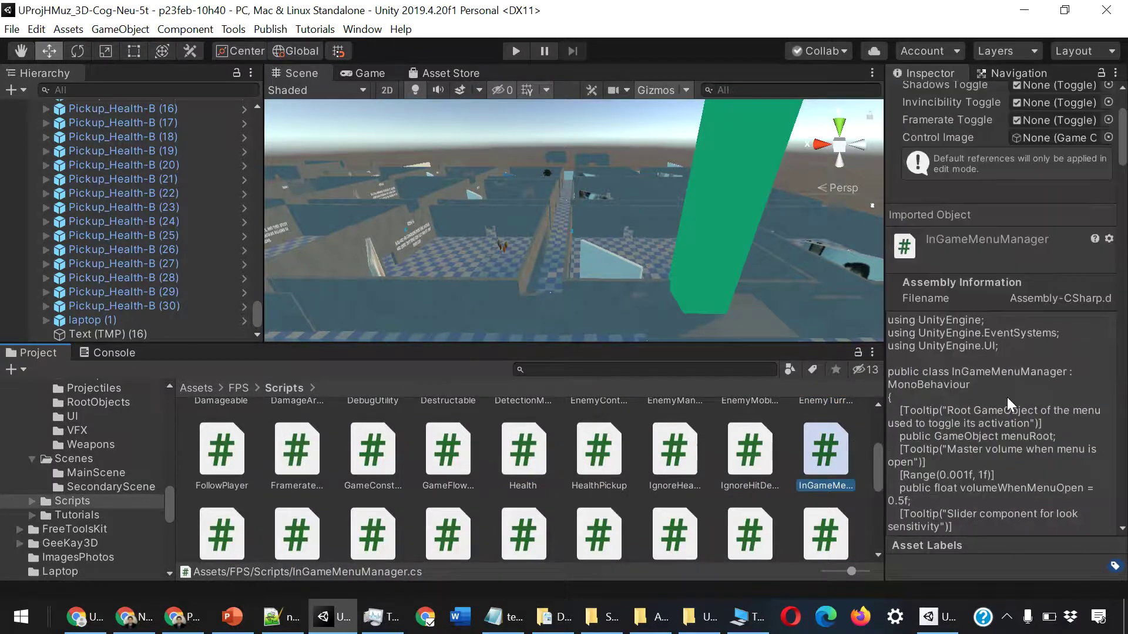
{"action": "scroll", "coordinate": [1006, 397], "scroll_direction": "down", "scroll_amount": 6}
{"action": "scroll", "coordinate": [1008, 395], "scroll_direction": "down", "scroll_amount": 3}
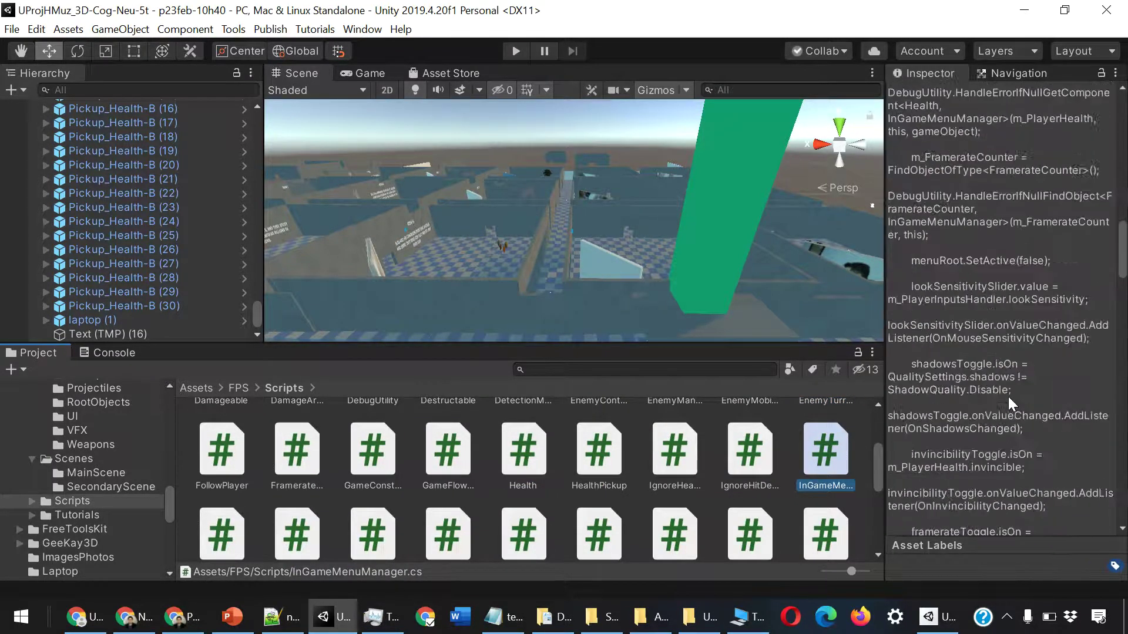
{"action": "scroll", "coordinate": [1007, 397], "scroll_direction": "down", "scroll_amount": 3}
{"action": "scroll", "coordinate": [1006, 397], "scroll_direction": "down", "scroll_amount": 3}
{"action": "scroll", "coordinate": [1003, 403], "scroll_direction": "down", "scroll_amount": 3}
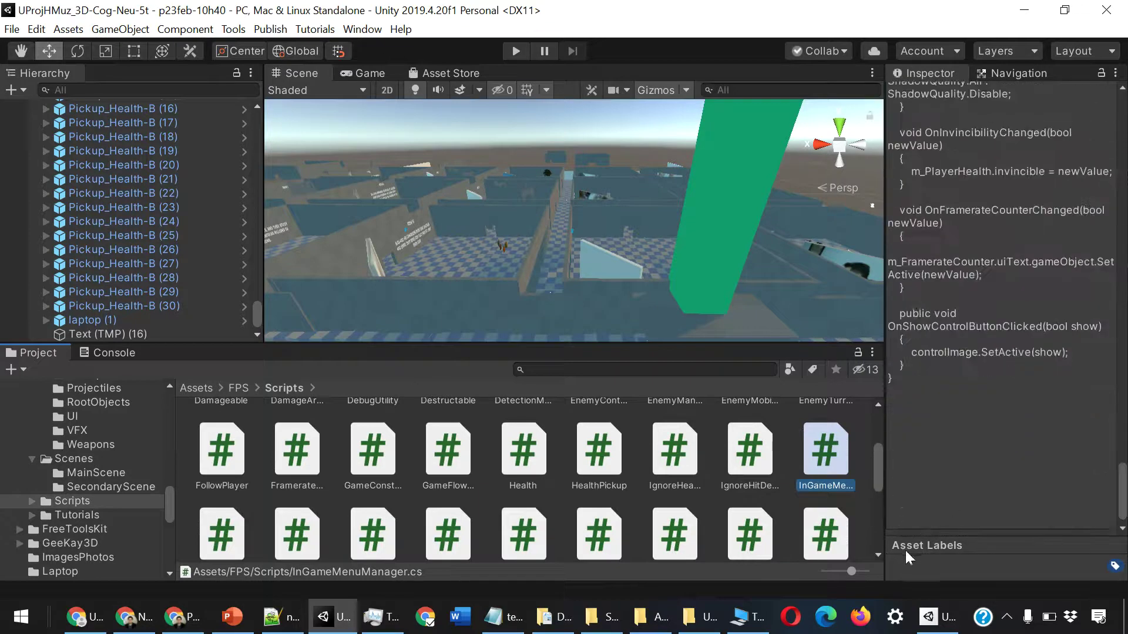
{"action": "scroll", "coordinate": [763, 487], "scroll_direction": "down", "scroll_amount": 2}
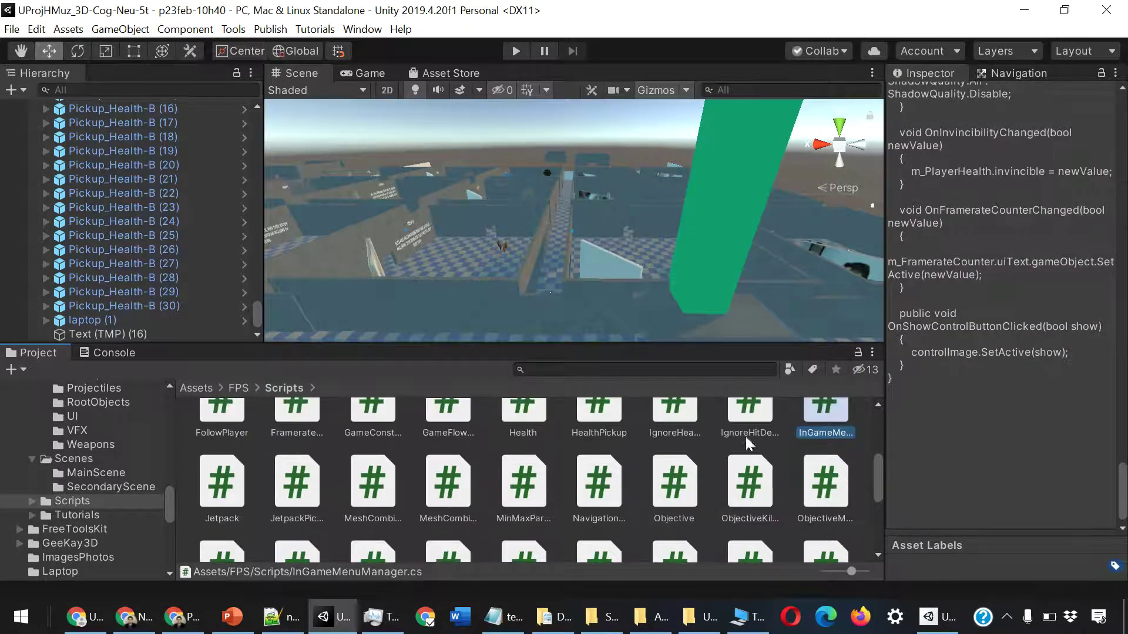
- Preview IgnoreHitDetection, ObjectiveManager, PatrolPath, Pickup, PlayerCharacterController and PositionBobbing scripts
{"action": "left_click", "coordinate": [745, 416]}
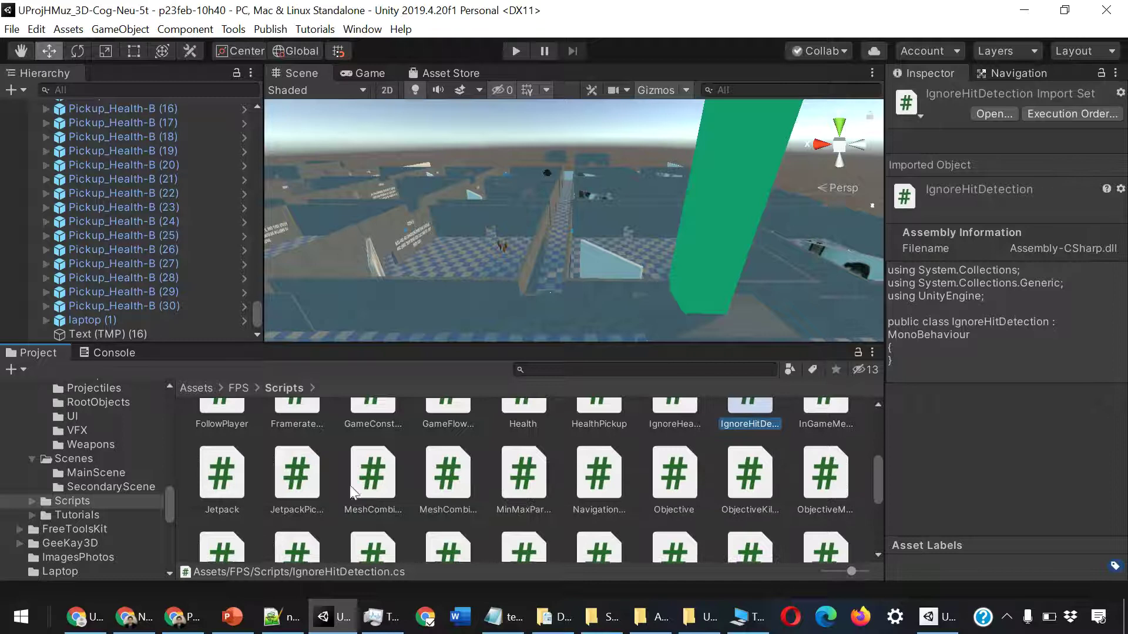
{"action": "left_click", "coordinate": [743, 490]}
{"action": "left_click", "coordinate": [820, 486]}
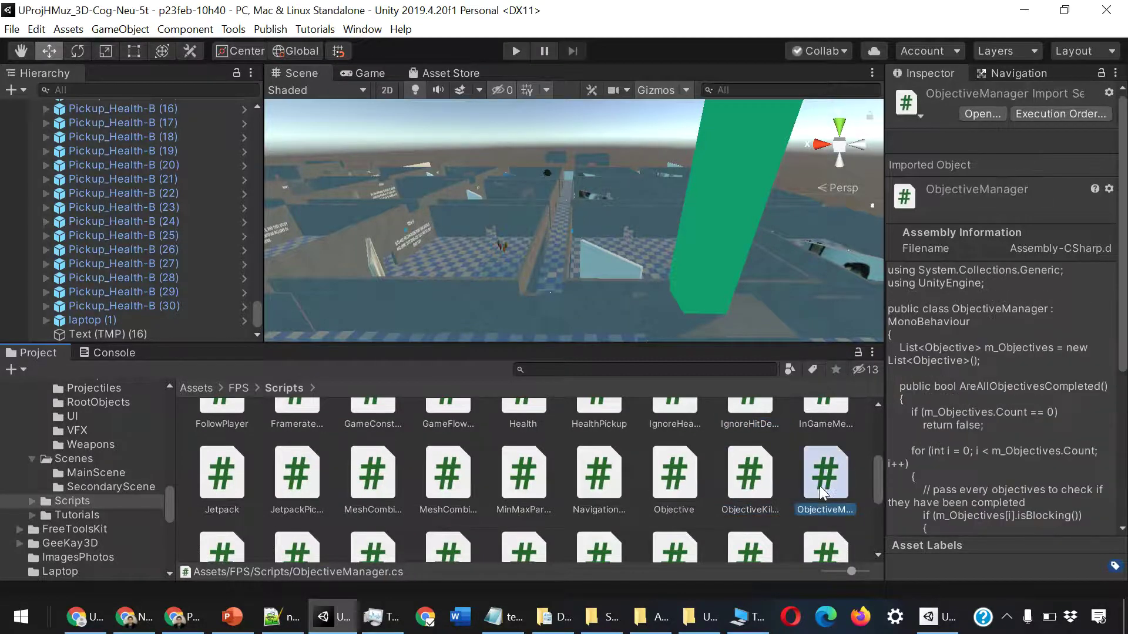
{"action": "scroll", "coordinate": [506, 485], "scroll_direction": "down", "scroll_amount": 1}
{"action": "scroll", "coordinate": [353, 468], "scroll_direction": "down", "scroll_amount": 1}
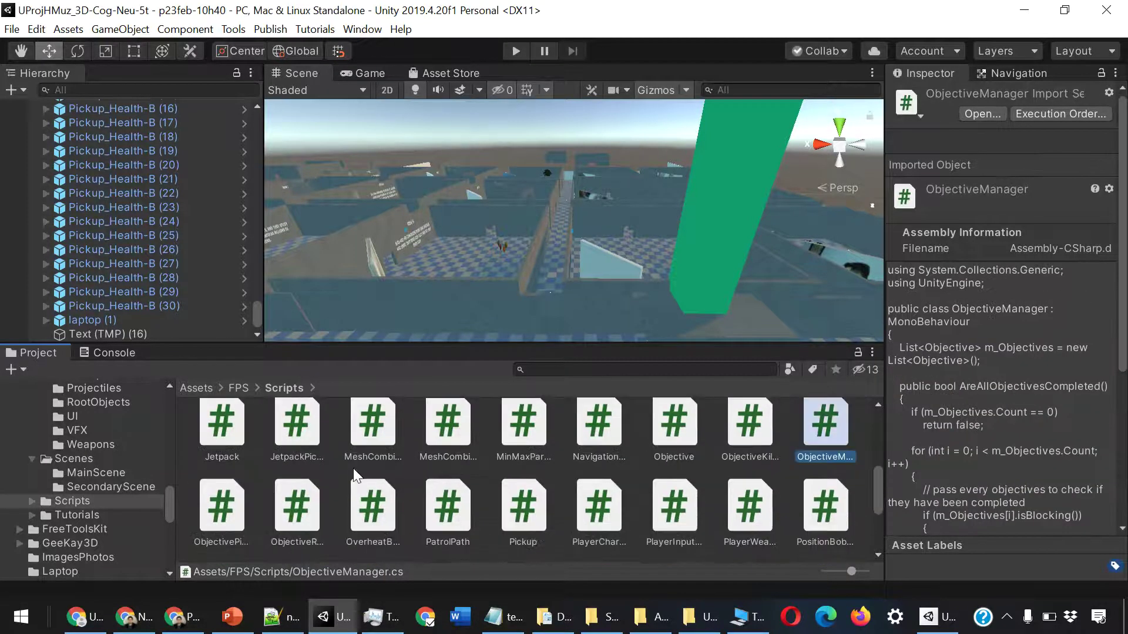
{"action": "left_click", "coordinate": [449, 505]}
{"action": "left_click", "coordinate": [534, 517]}
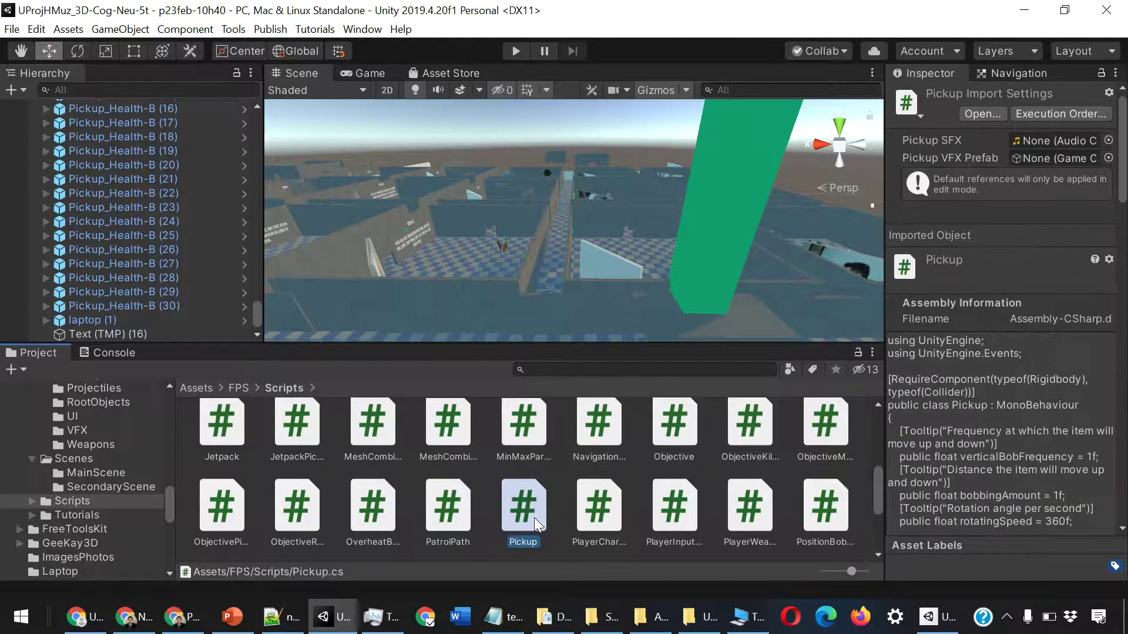
{"action": "left_click", "coordinate": [598, 507]}
{"action": "left_click", "coordinate": [806, 513]}
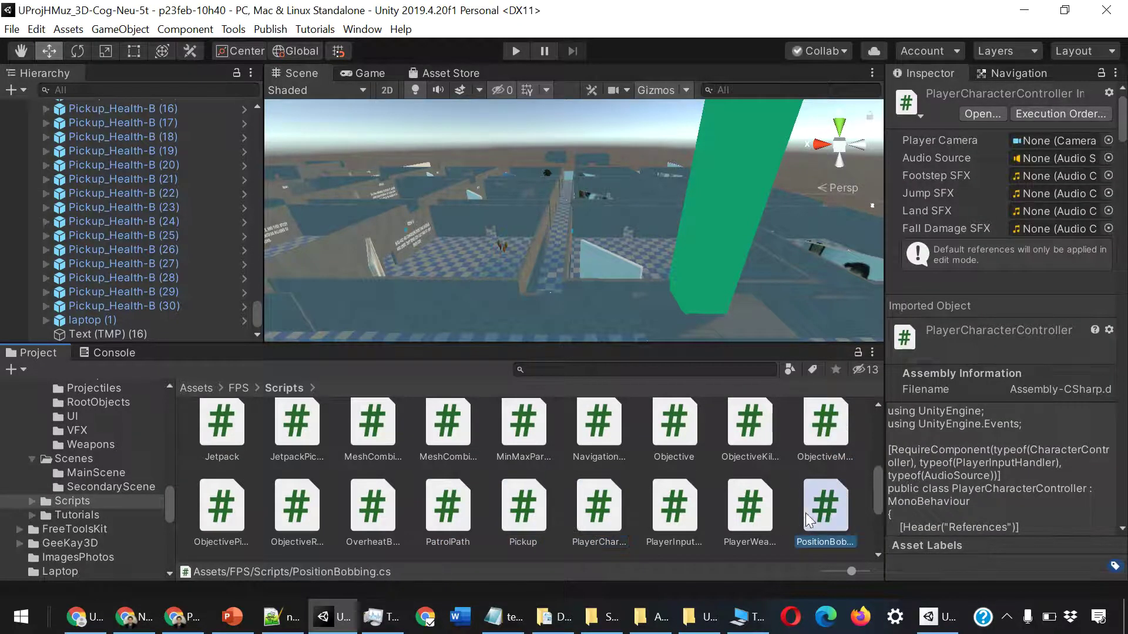
{"action": "scroll", "coordinate": [417, 501], "scroll_direction": "down", "scroll_amount": 1}
- View ObjectivePickupItem and ObjectiveReachPoint, then scroll the code down to Health's Kill and HandleDeath methods
{"action": "left_click", "coordinate": [221, 454]}
{"action": "left_click", "coordinate": [283, 459]}
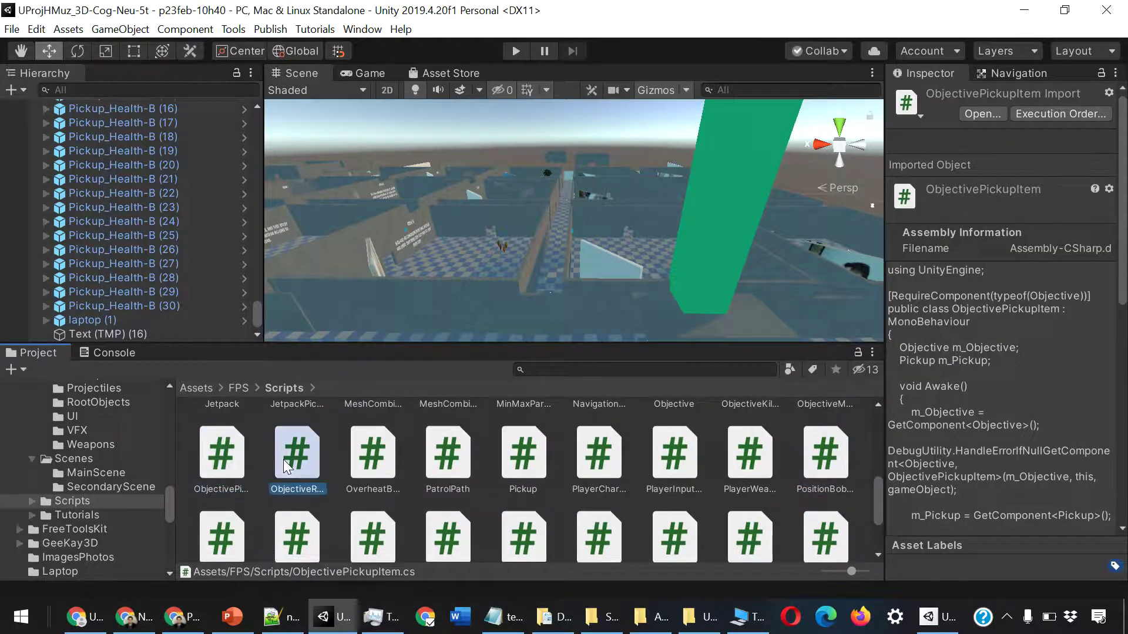
{"action": "scroll", "coordinate": [956, 451], "scroll_direction": "down", "scroll_amount": 5}
{"action": "scroll", "coordinate": [498, 494], "scroll_direction": "down", "scroll_amount": 1}
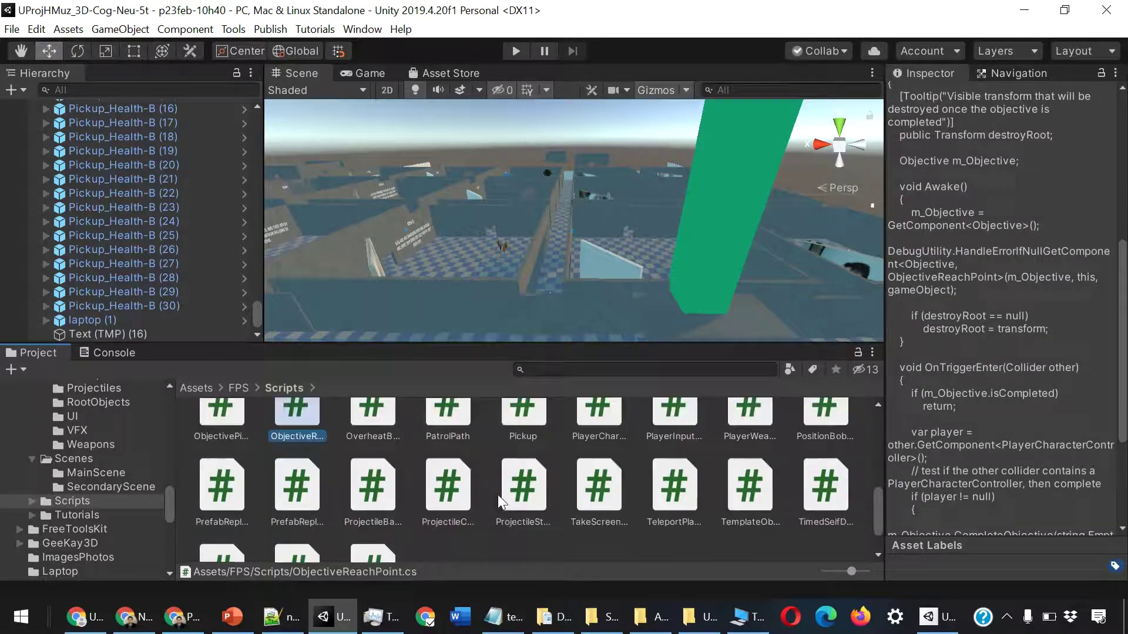
{"action": "scroll", "coordinate": [429, 472], "scroll_direction": "up", "scroll_amount": 1}
{"action": "scroll", "coordinate": [449, 474], "scroll_direction": "up", "scroll_amount": 1}
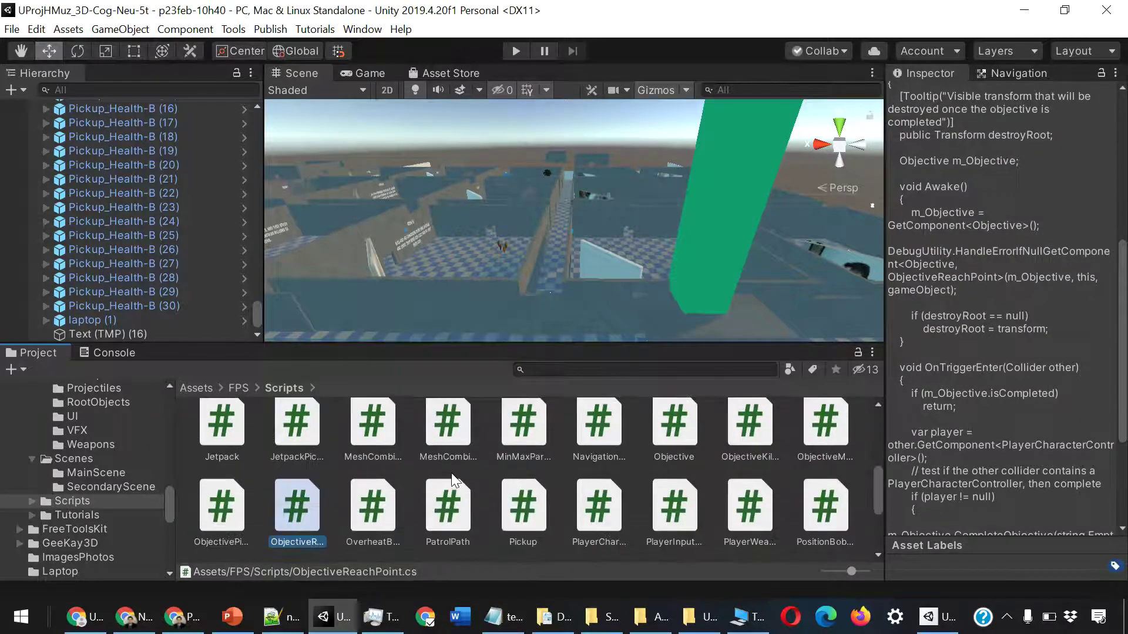
{"action": "scroll", "coordinate": [569, 523], "scroll_direction": "down", "scroll_amount": 1}
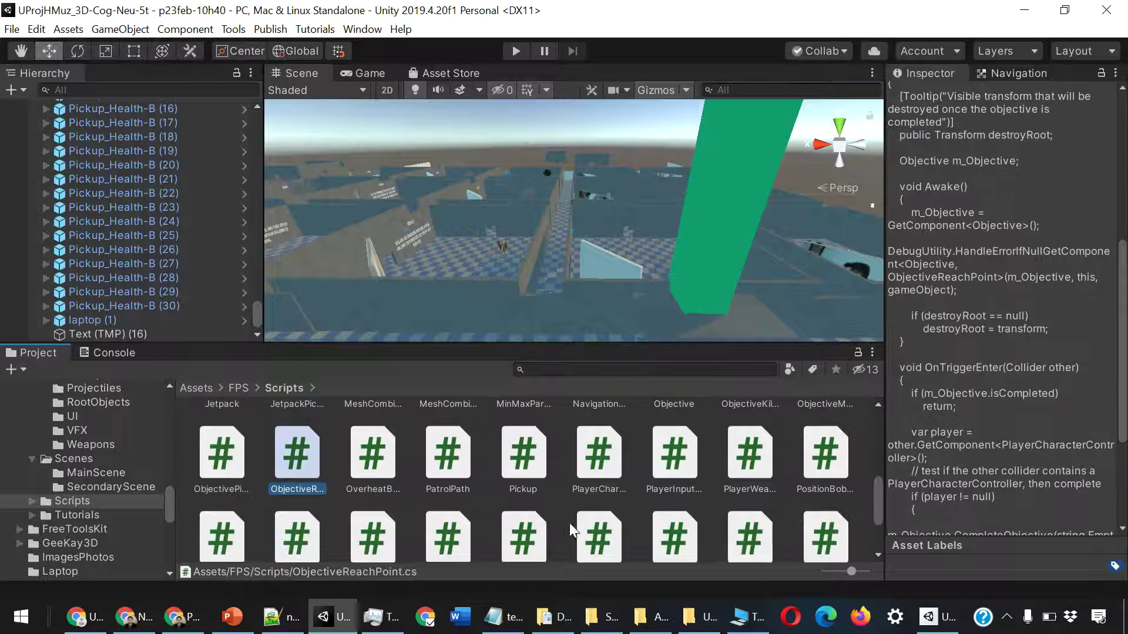
{"action": "scroll", "coordinate": [558, 520], "scroll_direction": "down", "scroll_amount": 1}
{"action": "scroll", "coordinate": [514, 517], "scroll_direction": "up", "scroll_amount": 2}
{"action": "scroll", "coordinate": [457, 492], "scroll_direction": "up", "scroll_amount": 1}
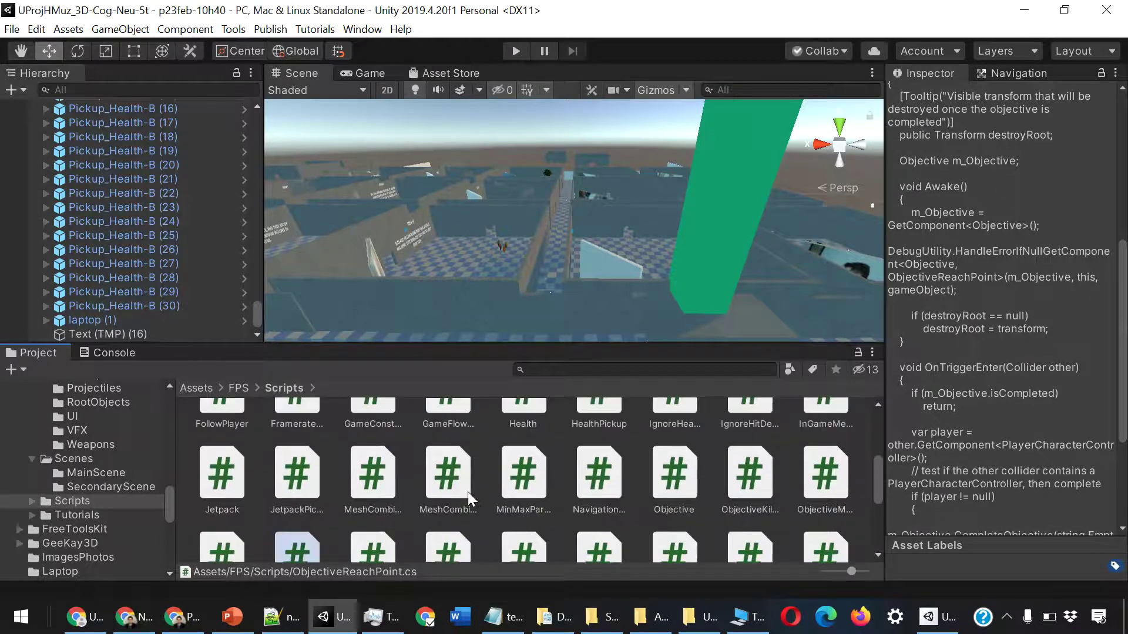
{"action": "scroll", "coordinate": [267, 477], "scroll_direction": "down", "scroll_amount": 1}
{"action": "scroll", "coordinate": [270, 478], "scroll_direction": "up", "scroll_amount": 2}
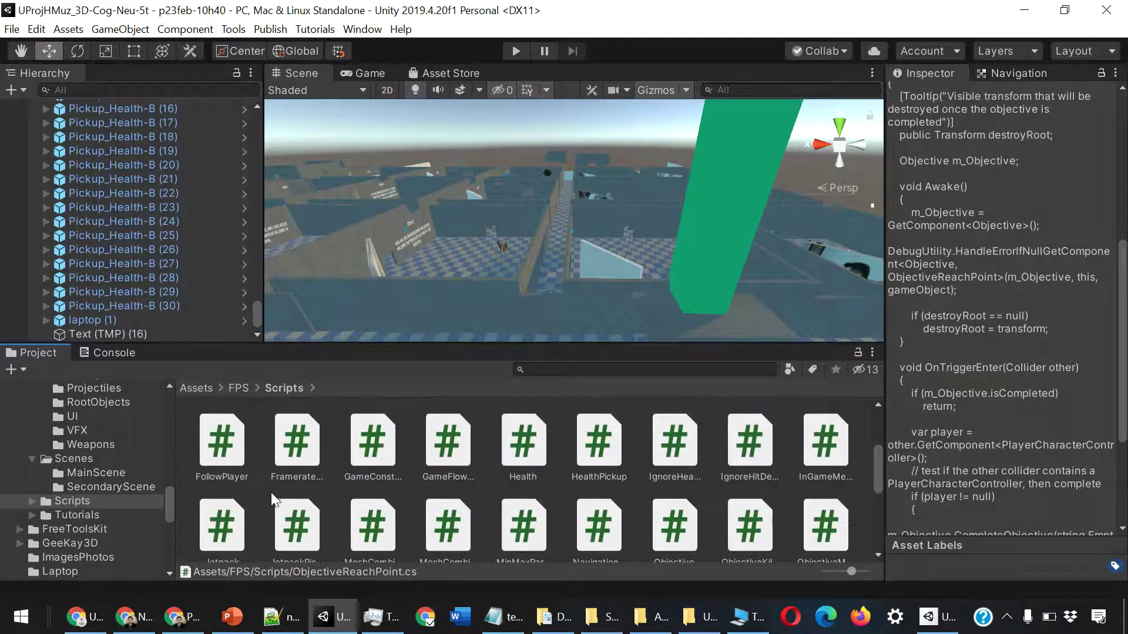
{"action": "scroll", "coordinate": [652, 464], "scroll_direction": "up", "scroll_amount": 1}
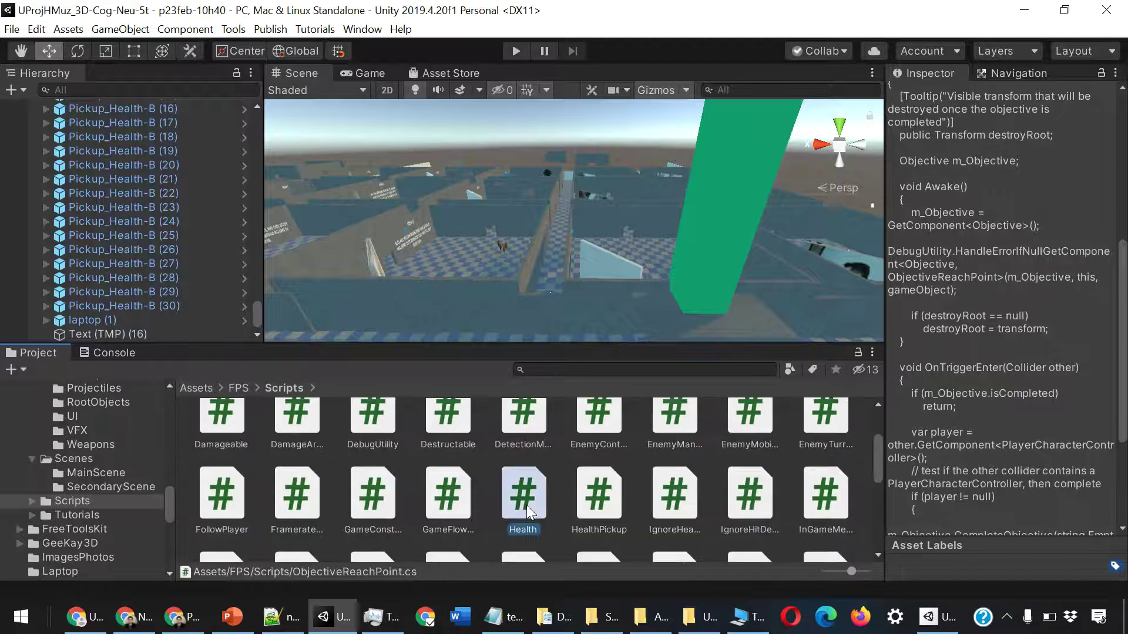
{"action": "scroll", "coordinate": [1058, 231], "scroll_direction": "up", "scroll_amount": 8}
{"action": "scroll", "coordinate": [1062, 231], "scroll_direction": "down", "scroll_amount": 4}
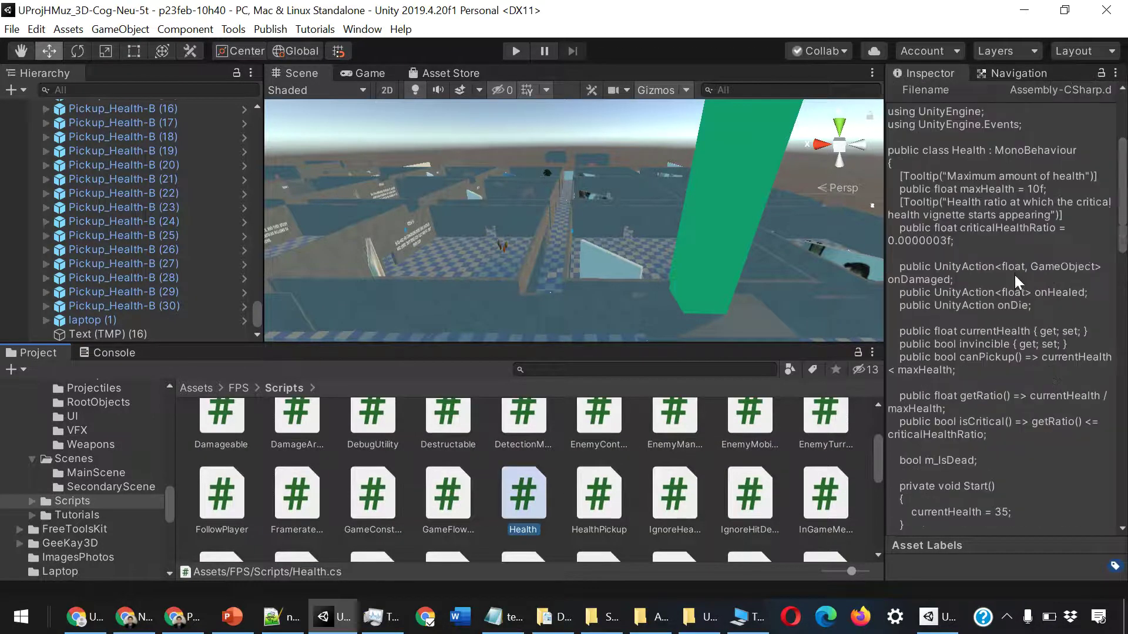
{"action": "scroll", "coordinate": [1126, 222], "scroll_direction": "up", "scroll_amount": 3}
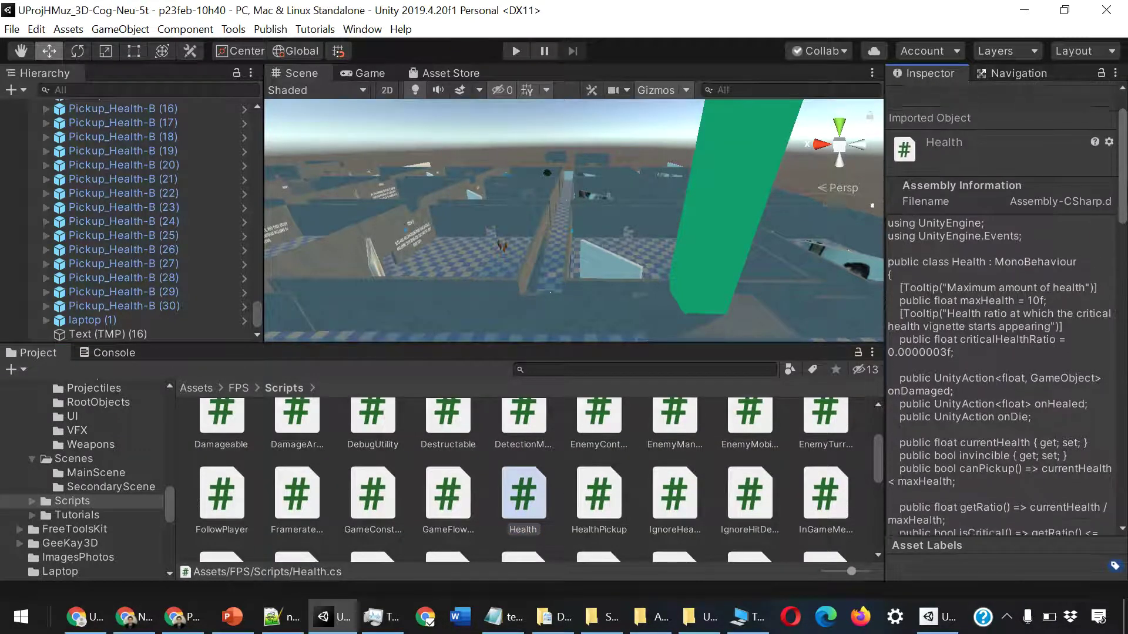
{"action": "scroll", "coordinate": [977, 264], "scroll_direction": "down", "scroll_amount": 2}
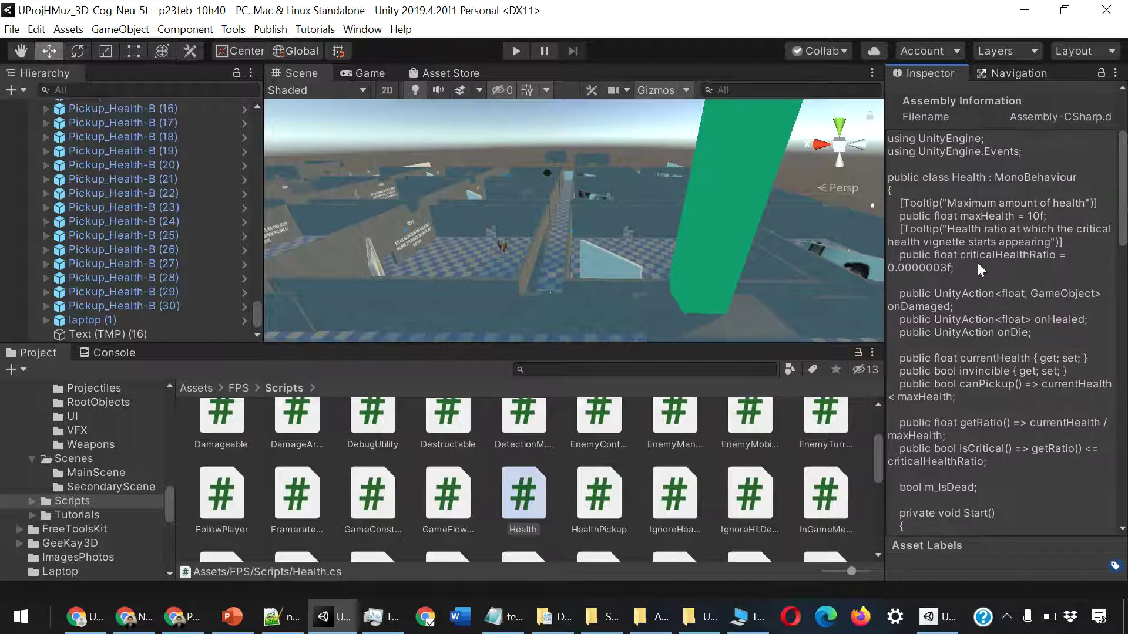
{"action": "scroll", "coordinate": [1105, 231], "scroll_direction": "down", "scroll_amount": 2}
{"action": "scroll", "coordinate": [1105, 231], "scroll_direction": "down", "scroll_amount": 2}
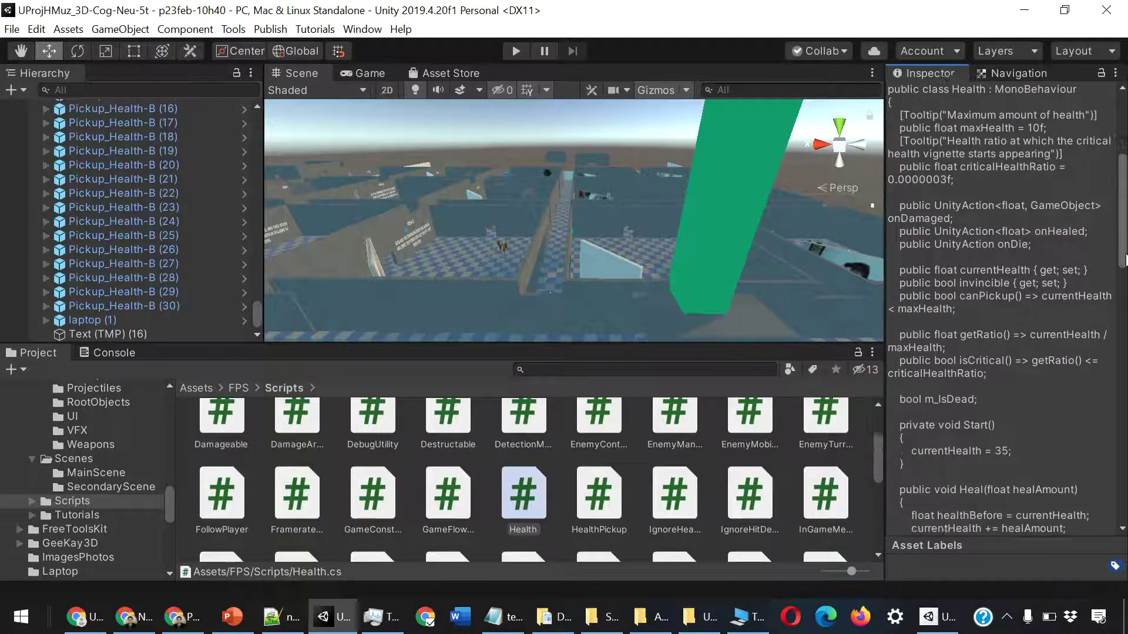
{"action": "scroll", "coordinate": [1104, 231], "scroll_direction": "down", "scroll_amount": 2}
{"action": "scroll", "coordinate": [1104, 231], "scroll_direction": "down", "scroll_amount": 2}
{"action": "scroll", "coordinate": [1006, 304], "scroll_direction": "down", "scroll_amount": 2}
{"action": "scroll", "coordinate": [1006, 303], "scroll_direction": "down", "scroll_amount": 2}
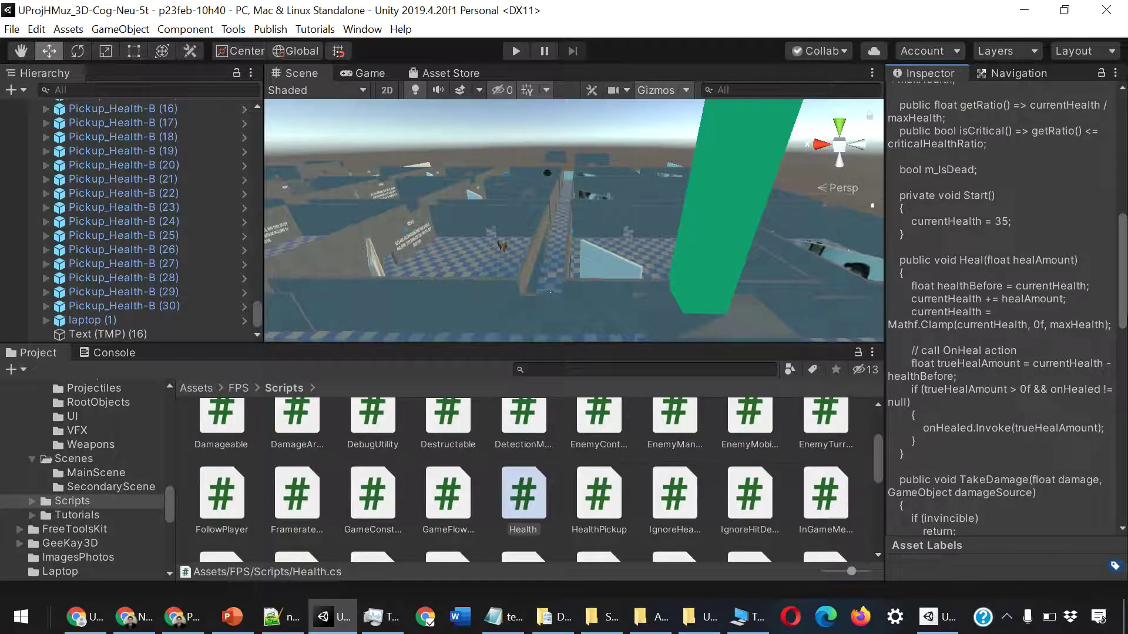
{"action": "scroll", "coordinate": [1006, 303], "scroll_direction": "down", "scroll_amount": 2}
{"action": "scroll", "coordinate": [1007, 304], "scroll_direction": "down", "scroll_amount": 2}
{"action": "scroll", "coordinate": [998, 305], "scroll_direction": "down", "scroll_amount": 2}
{"action": "scroll", "coordinate": [998, 306], "scroll_direction": "down", "scroll_amount": 2}
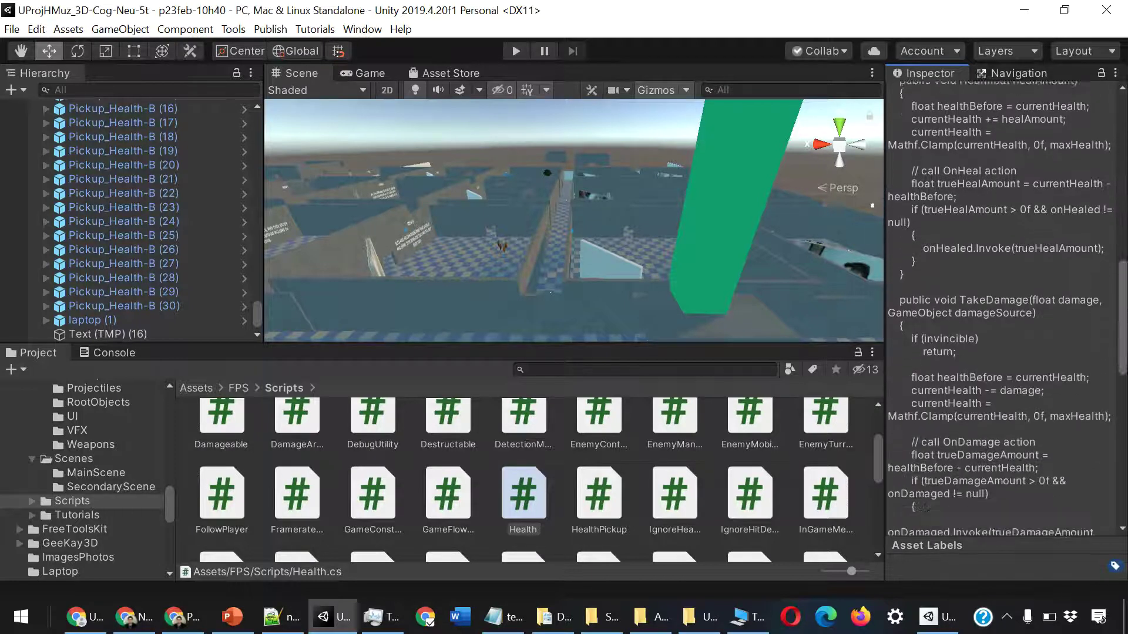
{"action": "scroll", "coordinate": [999, 305], "scroll_direction": "down", "scroll_amount": 2}
{"action": "scroll", "coordinate": [998, 305], "scroll_direction": "down", "scroll_amount": 2}
{"action": "scroll", "coordinate": [998, 305], "scroll_direction": "down", "scroll_amount": 1}
{"action": "scroll", "coordinate": [999, 305], "scroll_direction": "down", "scroll_amount": 1}
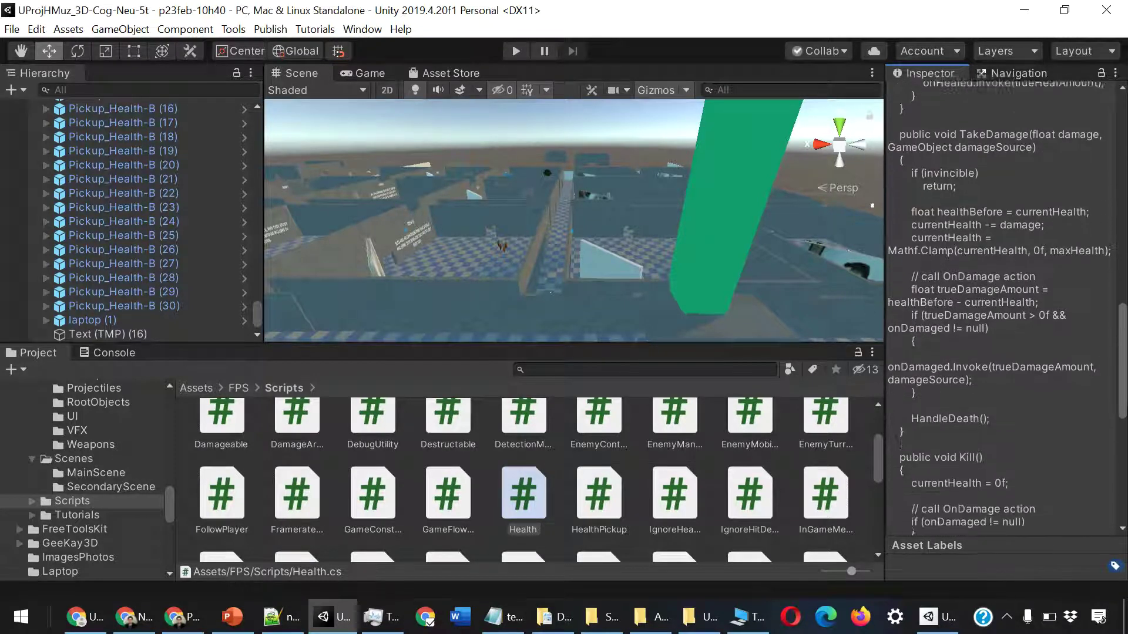
{"action": "scroll", "coordinate": [999, 305], "scroll_direction": "down", "scroll_amount": 1}
{"action": "scroll", "coordinate": [998, 305], "scroll_direction": "down", "scroll_amount": 1}
{"action": "scroll", "coordinate": [1006, 304], "scroll_direction": "down", "scroll_amount": 1}
{"action": "scroll", "coordinate": [1007, 304], "scroll_direction": "down", "scroll_amount": 1}
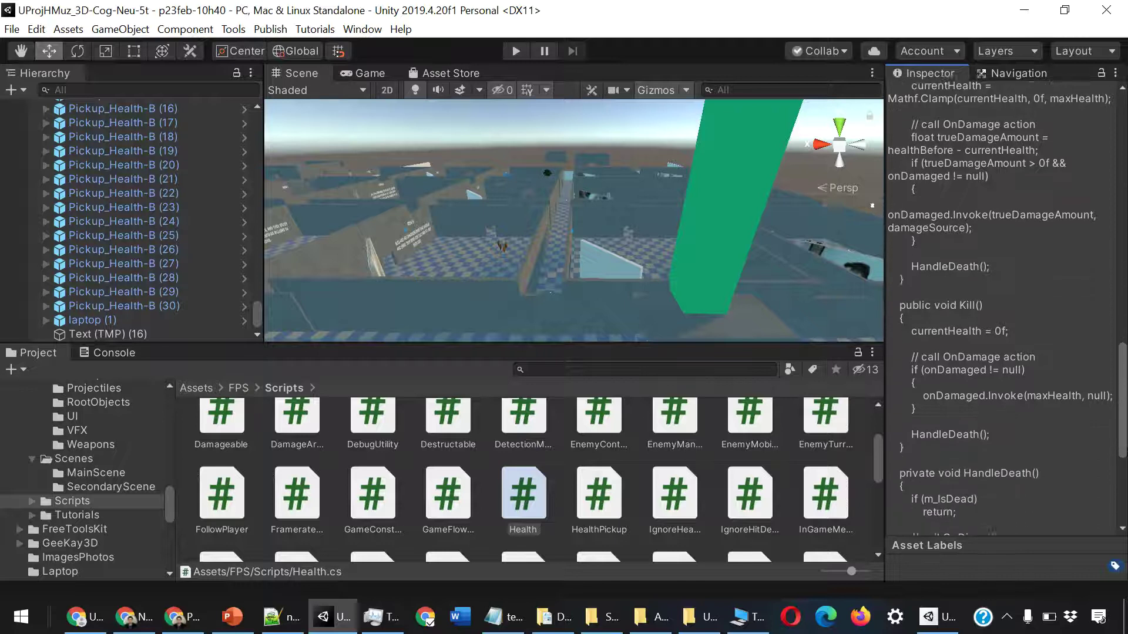
{"action": "scroll", "coordinate": [1006, 304], "scroll_direction": "down", "scroll_amount": 1}
{"action": "scroll", "coordinate": [1006, 304], "scroll_direction": "down", "scroll_amount": 1}
{"action": "scroll", "coordinate": [1020, 453], "scroll_direction": "down", "scroll_amount": 1}
{"action": "scroll", "coordinate": [1020, 454], "scroll_direction": "down", "scroll_amount": 1}
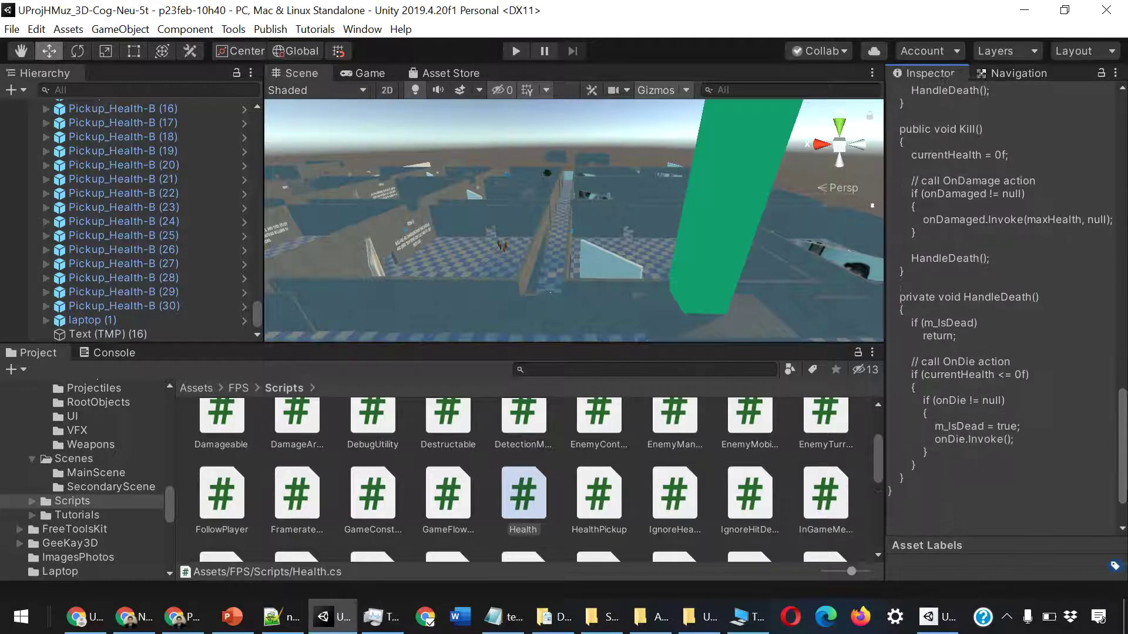
{"action": "scroll", "coordinate": [1020, 454], "scroll_direction": "down", "scroll_amount": 1}
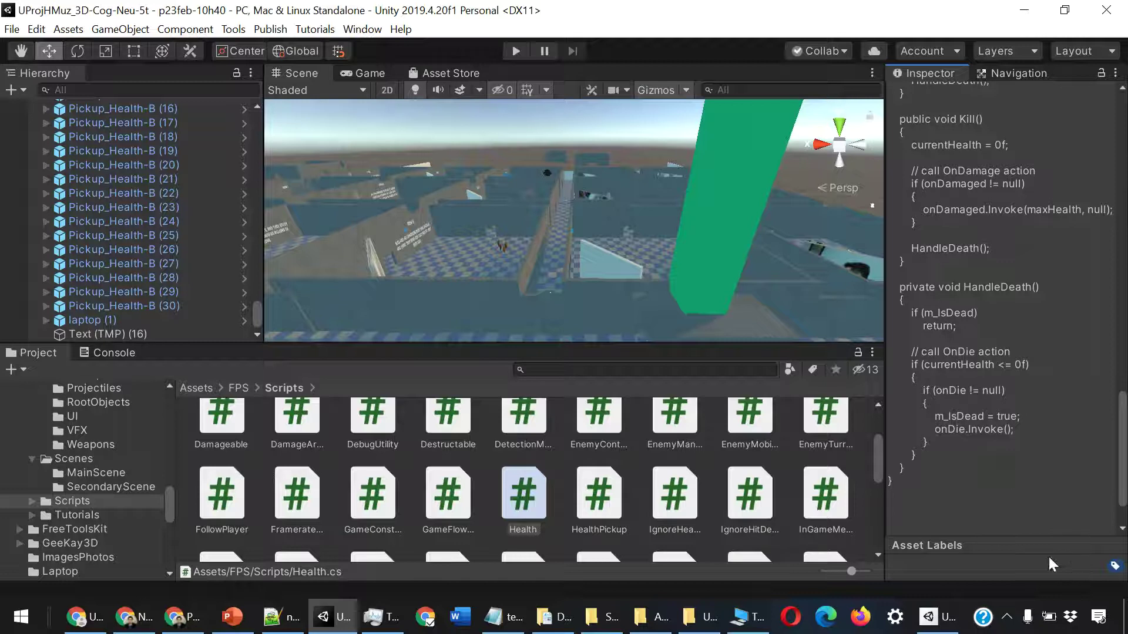
{"action": "scroll", "coordinate": [986, 390], "scroll_direction": "down", "scroll_amount": 2}
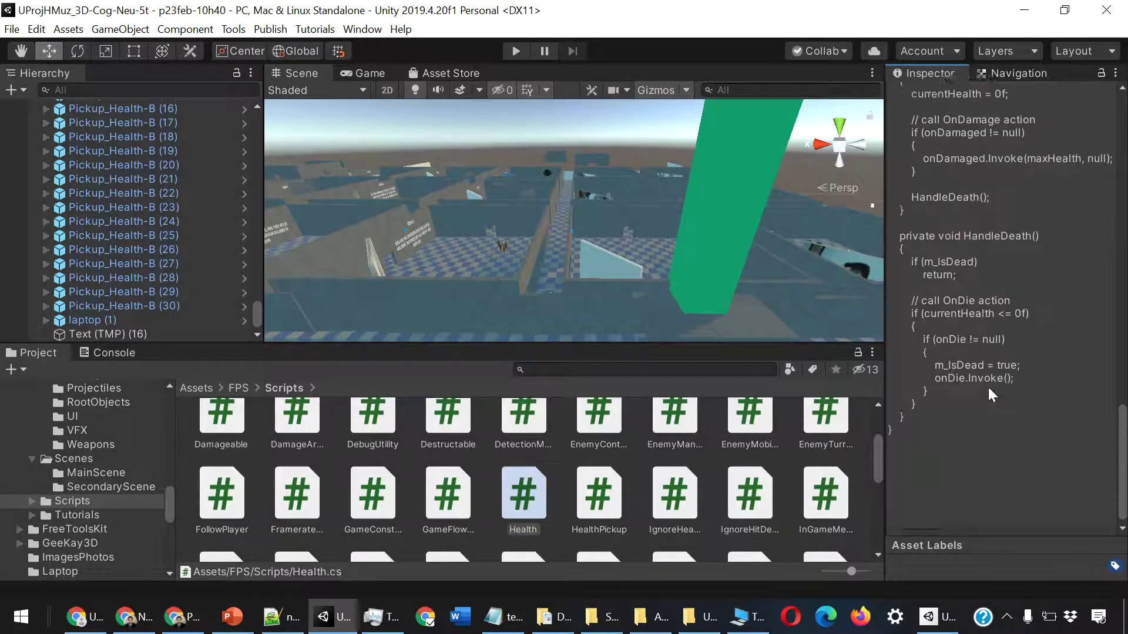
{"action": "scroll", "coordinate": [989, 437], "scroll_direction": "up", "scroll_amount": 5}
{"action": "scroll", "coordinate": [992, 439], "scroll_direction": "up", "scroll_amount": 3}
{"action": "scroll", "coordinate": [984, 436], "scroll_direction": "down", "scroll_amount": 4}
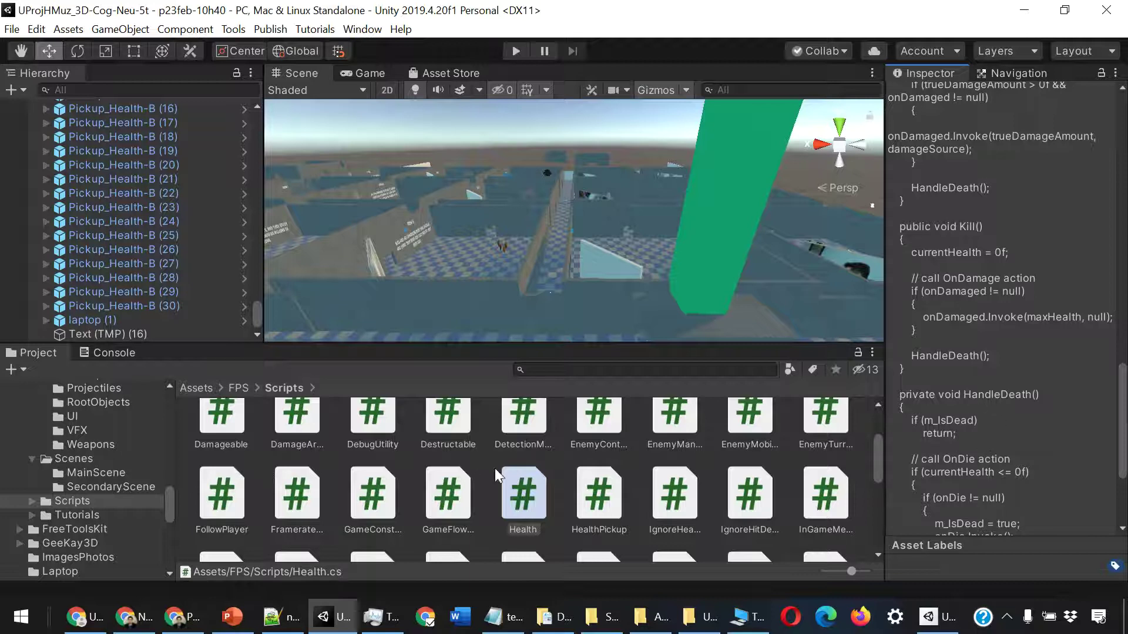
{"action": "scroll", "coordinate": [681, 495], "scroll_direction": "down", "scroll_amount": 2}
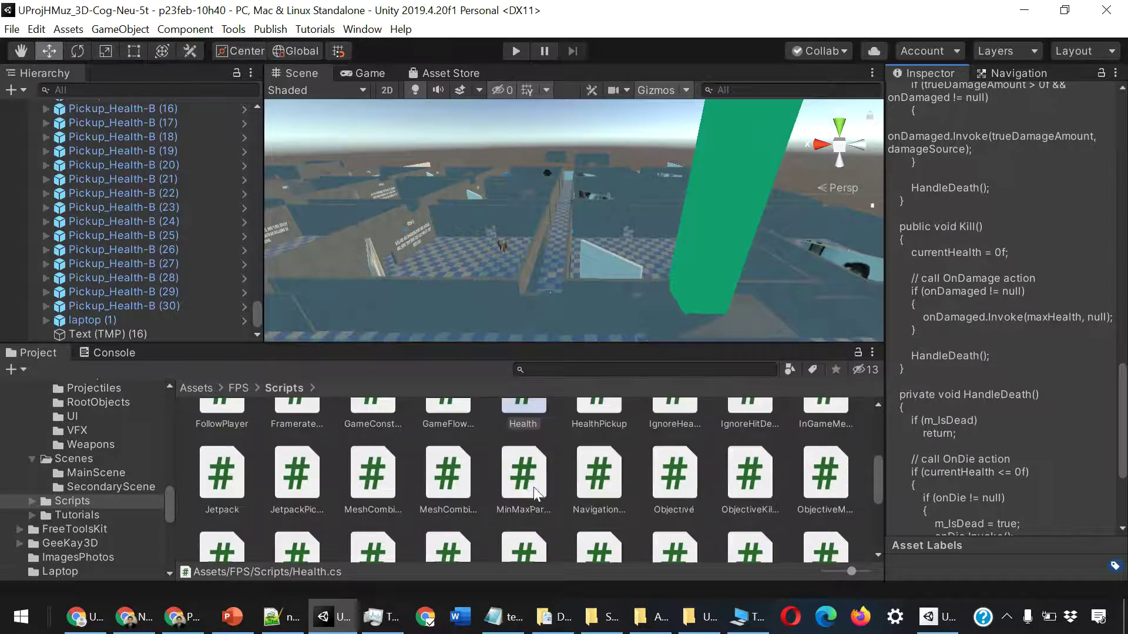
{"action": "scroll", "coordinate": [533, 487], "scroll_direction": "down", "scroll_amount": 1}
{"action": "scroll", "coordinate": [528, 480], "scroll_direction": "down", "scroll_amount": 1}
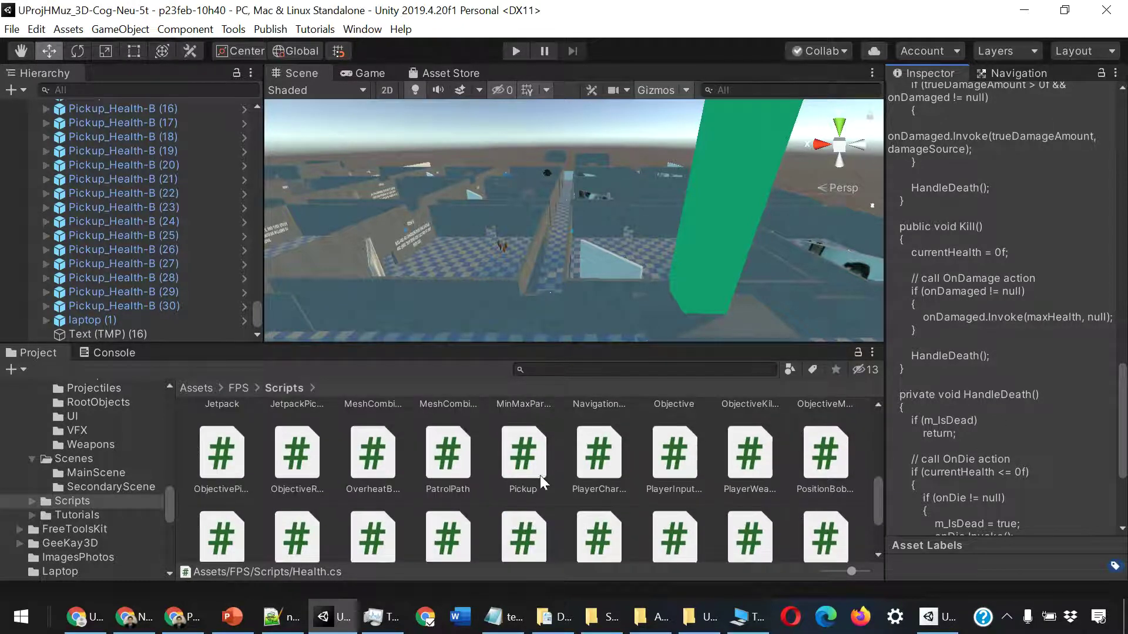
{"action": "scroll", "coordinate": [738, 475], "scroll_direction": "down", "scroll_amount": 1}
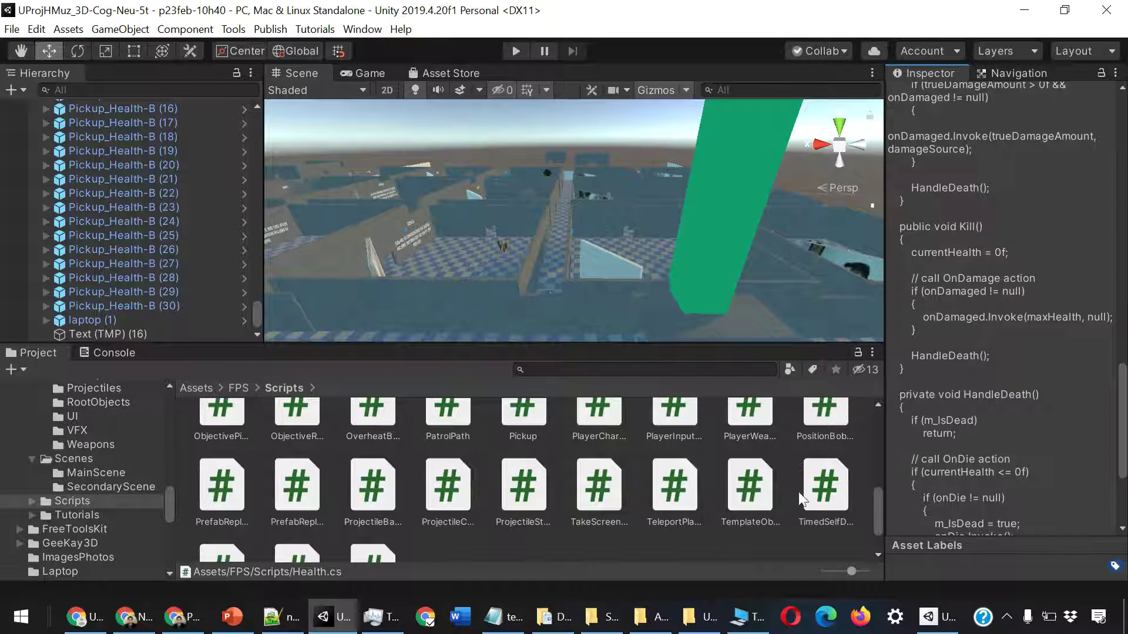
- Read TakeScreenshot, PlayerCharacterController and PositionBobbing, ending on PrefabReplacer's ReplacementDefinition struct
{"action": "left_click", "coordinate": [598, 498]}
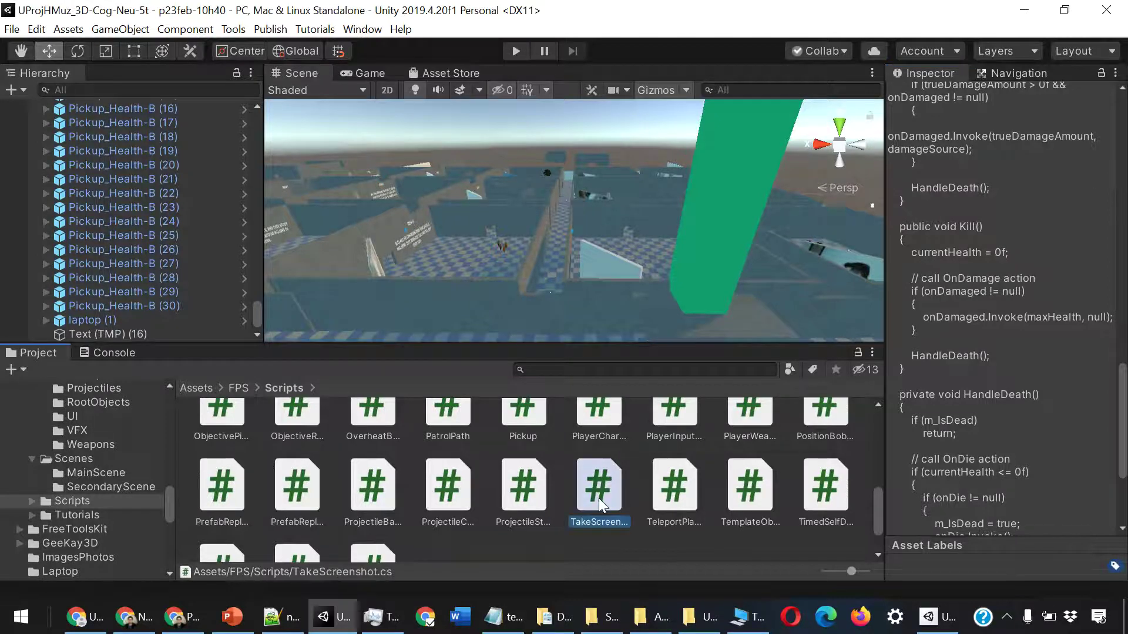
{"action": "scroll", "coordinate": [581, 500], "scroll_direction": "up", "scroll_amount": 1}
{"action": "left_click", "coordinate": [604, 435]}
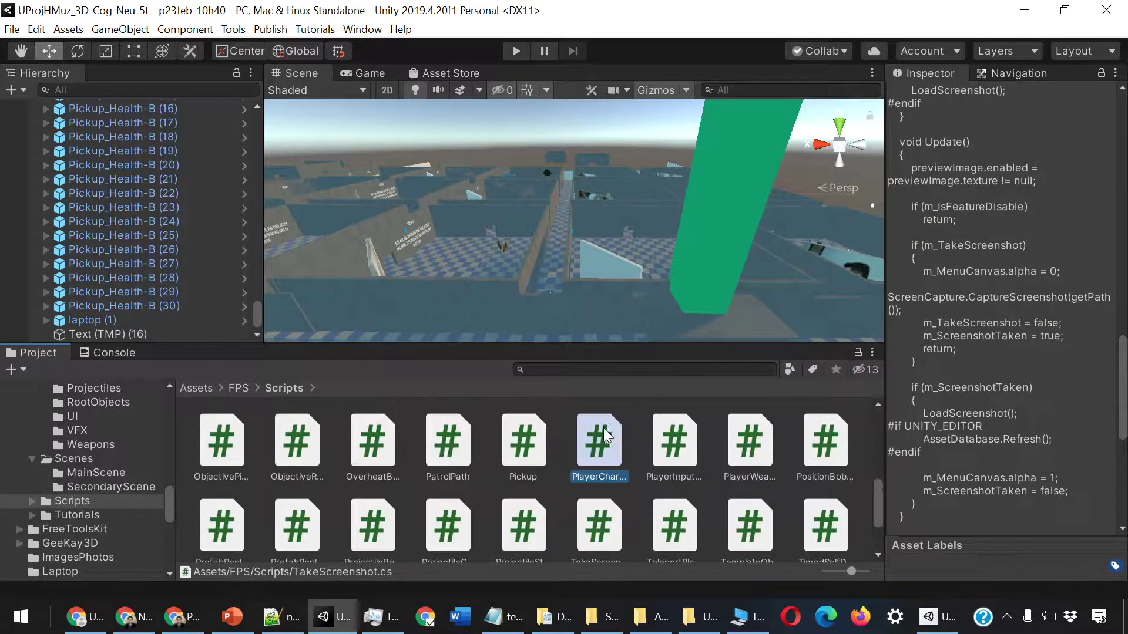
{"action": "scroll", "coordinate": [940, 434], "scroll_direction": "down", "scroll_amount": 5}
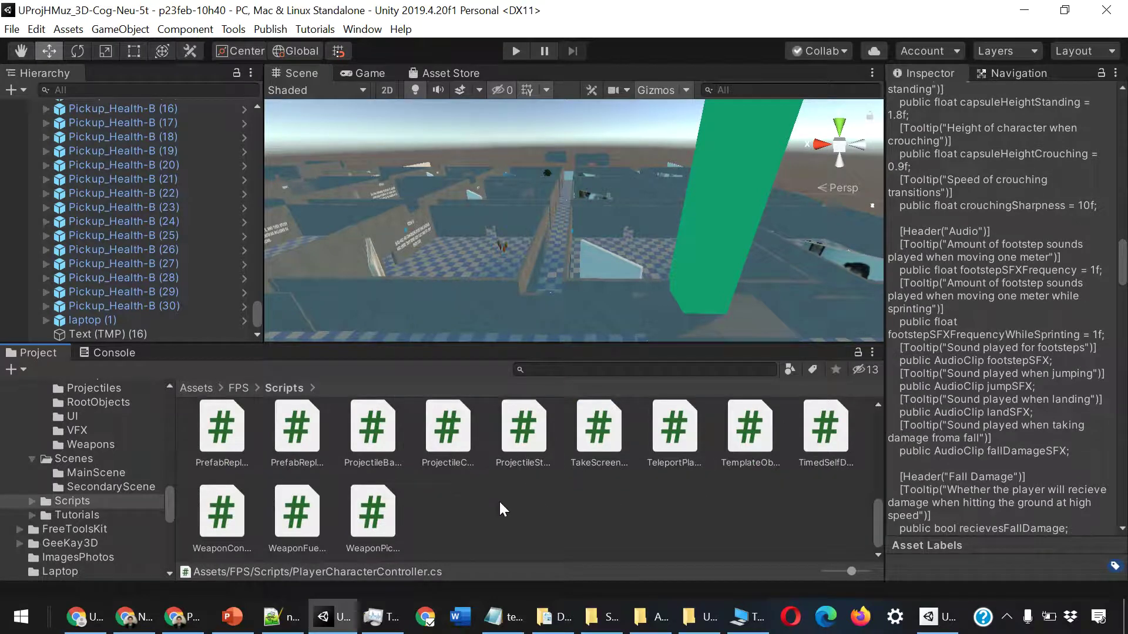
{"action": "left_click", "coordinate": [826, 442]}
{"action": "scroll", "coordinate": [964, 401], "scroll_direction": "up", "scroll_amount": 5}
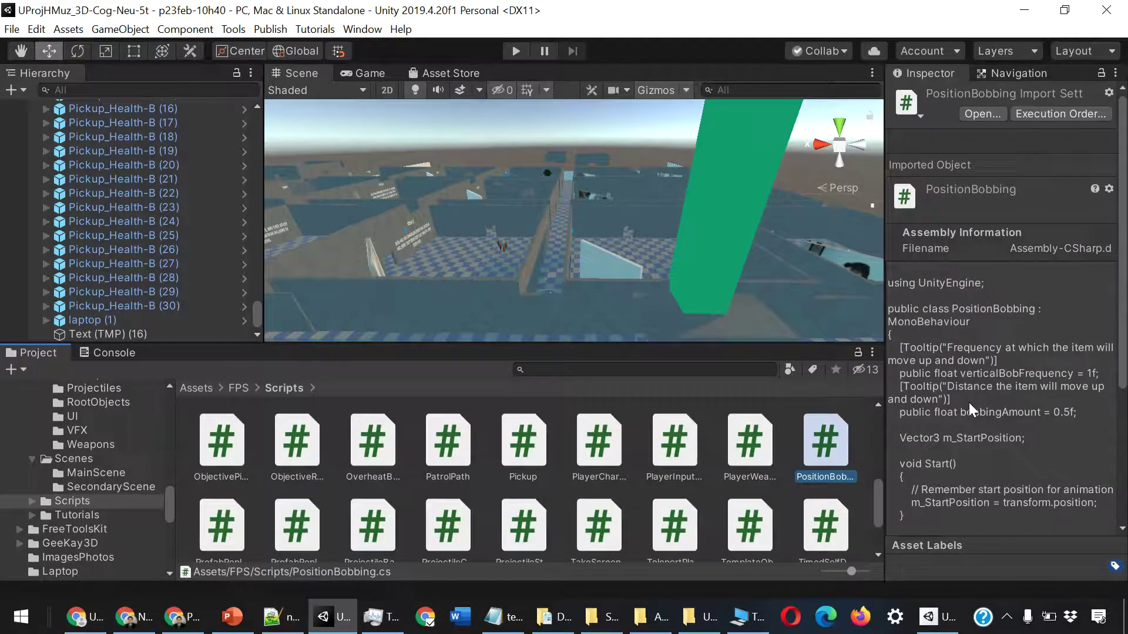
{"action": "scroll", "coordinate": [969, 428], "scroll_direction": "down", "scroll_amount": 5}
{"action": "scroll", "coordinate": [858, 458], "scroll_direction": "down", "scroll_amount": 3}
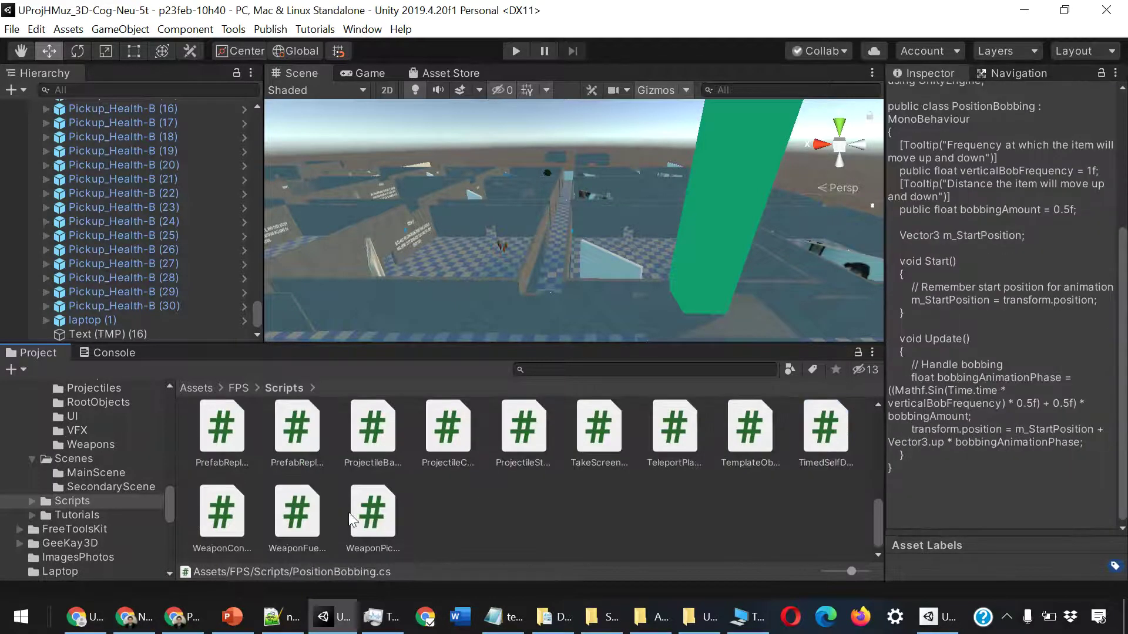
{"action": "left_click", "coordinate": [230, 436]}
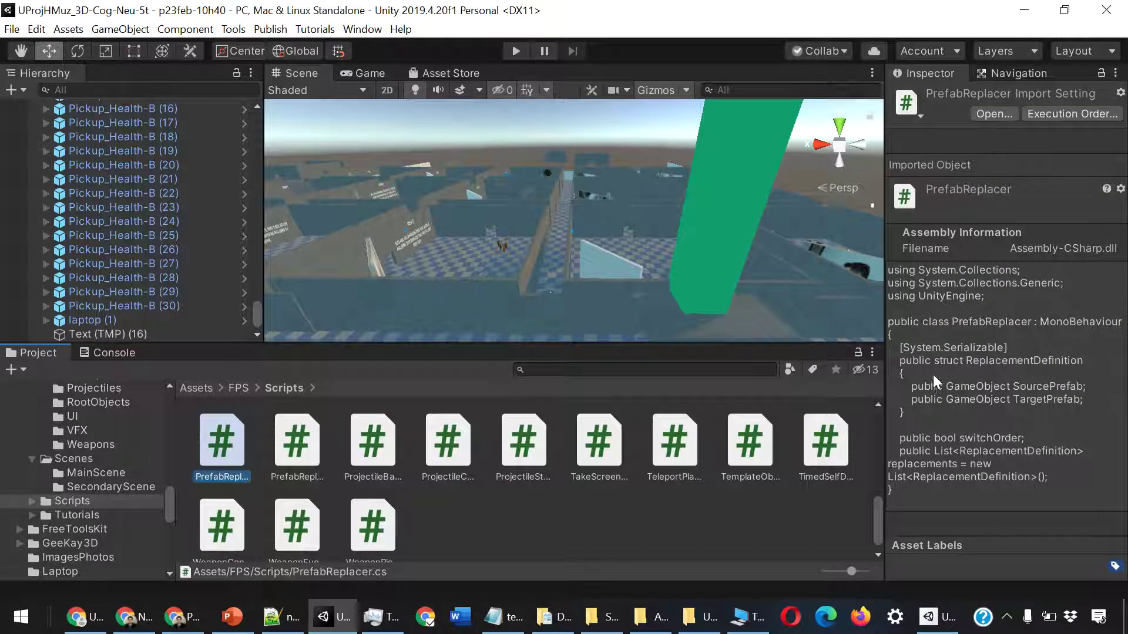
- Browse the Tutorials, FreeToolsKit and ImagesPhotos folders
{"action": "left_click", "coordinate": [65, 513]}
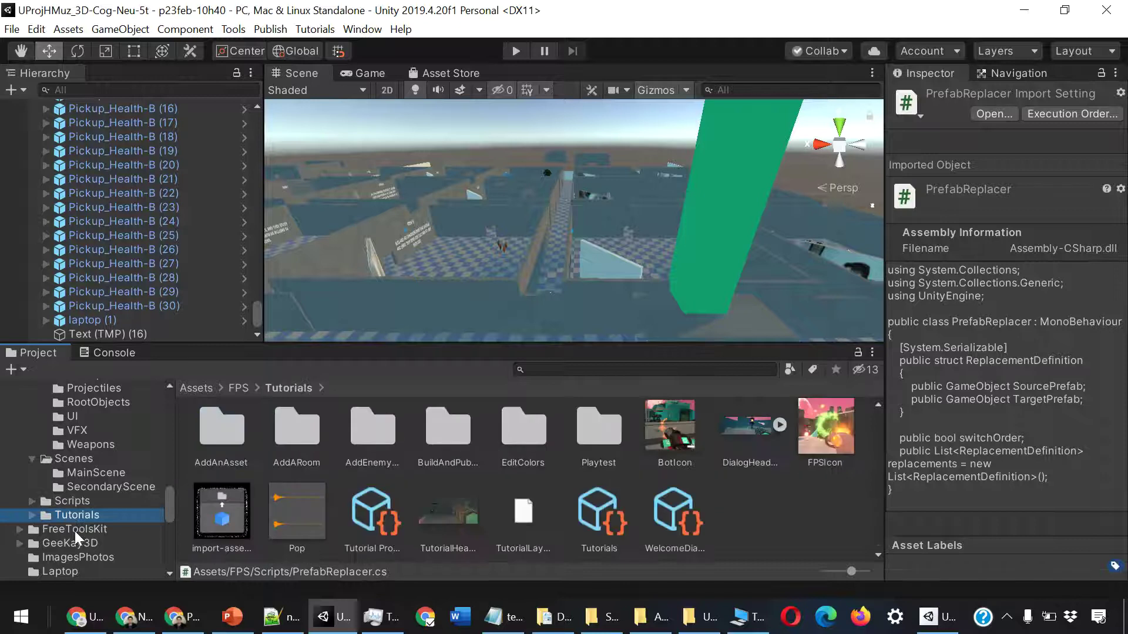
{"action": "left_click", "coordinate": [76, 529]}
{"action": "scroll", "coordinate": [117, 508], "scroll_direction": "down", "scroll_amount": 3}
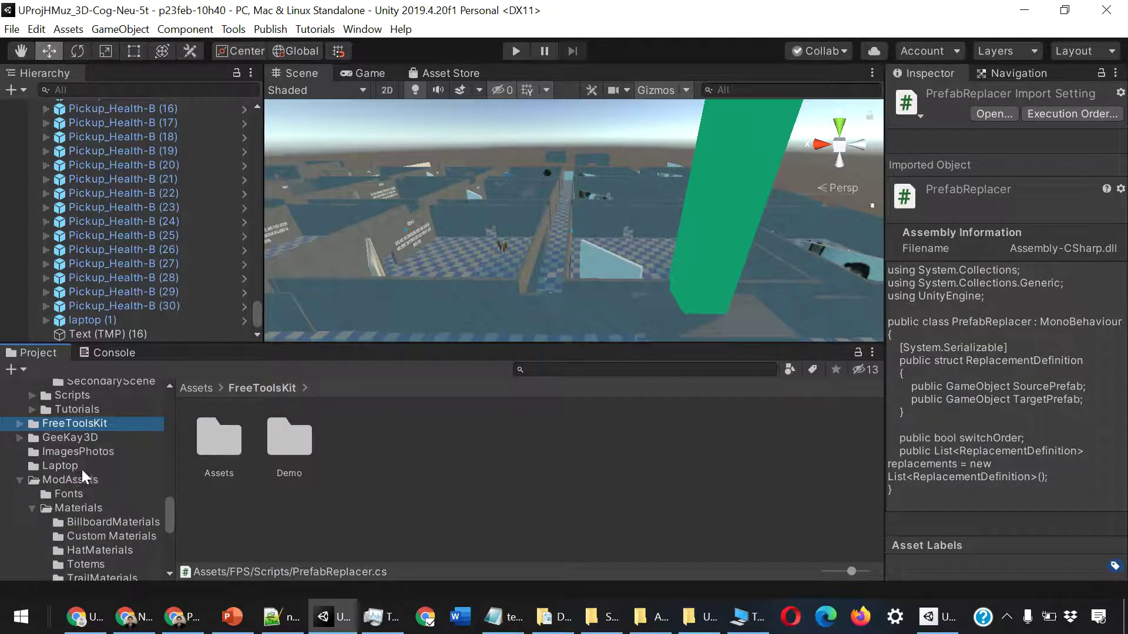
{"action": "left_click", "coordinate": [98, 452]}
{"action": "scroll", "coordinate": [96, 470], "scroll_direction": "down", "scroll_amount": 3}
- Look through the ModAssets Materials folder's hat and trail materials
{"action": "left_click", "coordinate": [96, 456]}
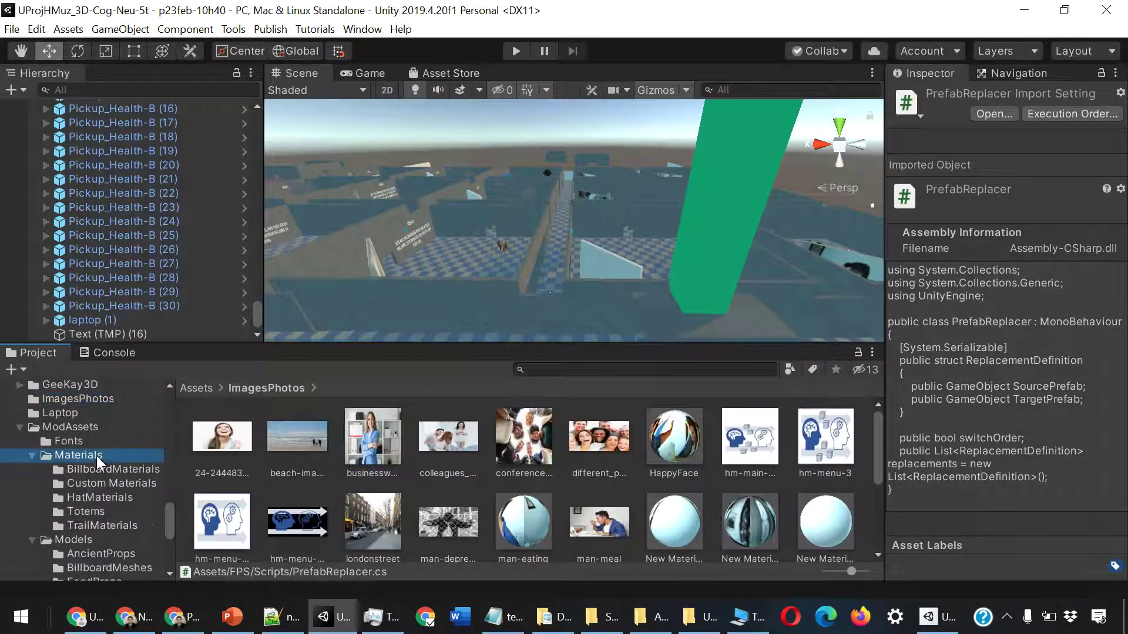
{"action": "left_click", "coordinate": [116, 491]}
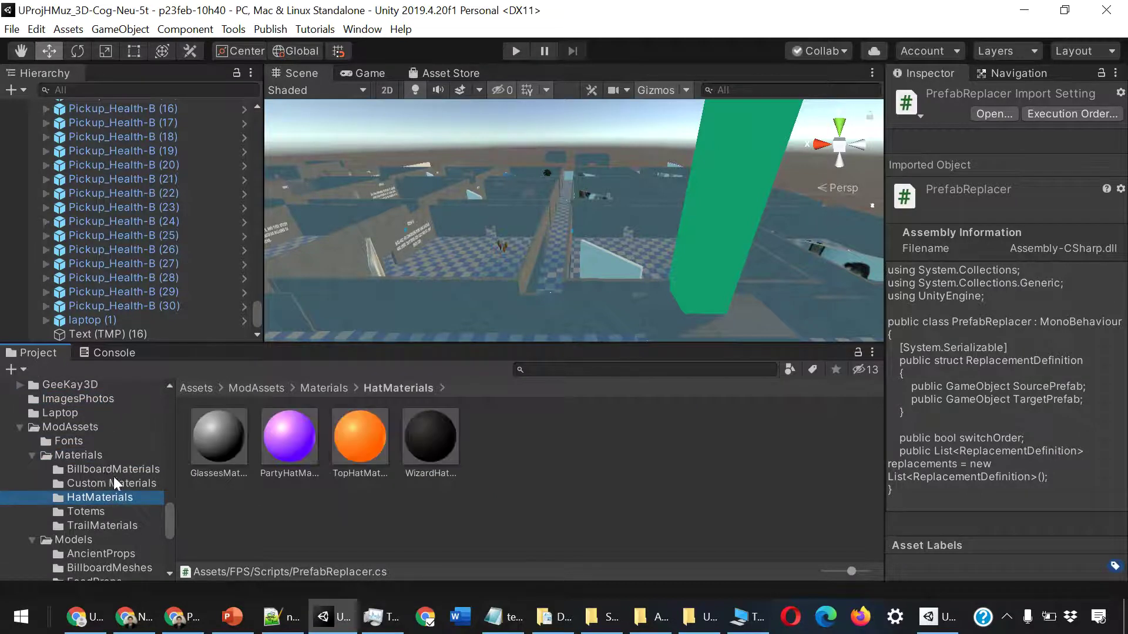
{"action": "scroll", "coordinate": [114, 477], "scroll_direction": "down", "scroll_amount": 3}
{"action": "left_click", "coordinate": [103, 422]}
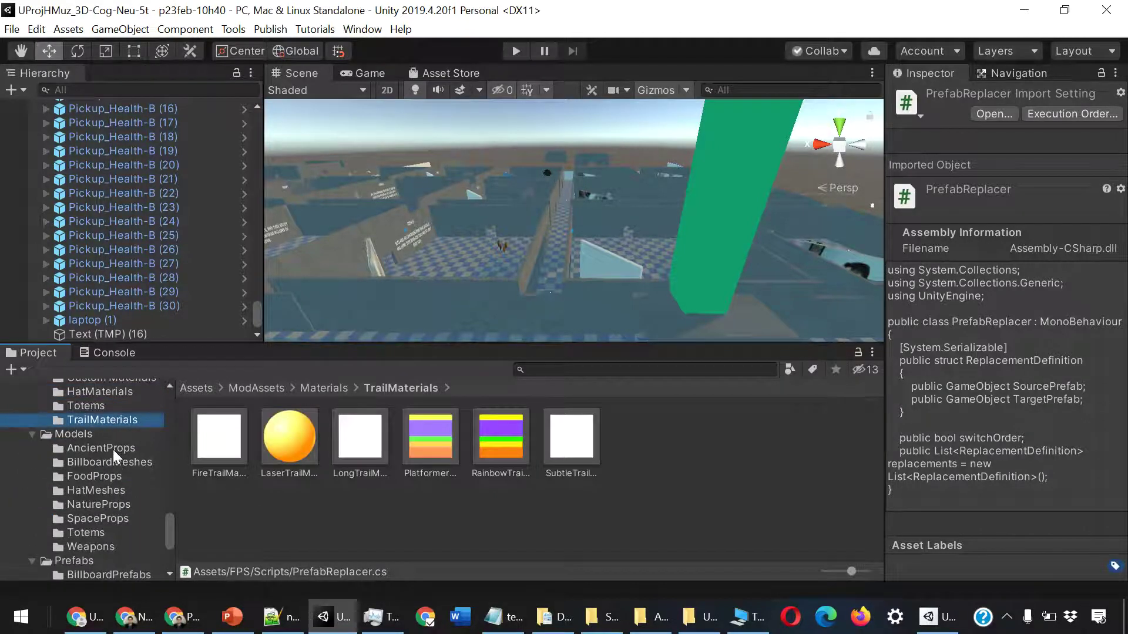
{"action": "left_click", "coordinate": [94, 397]}
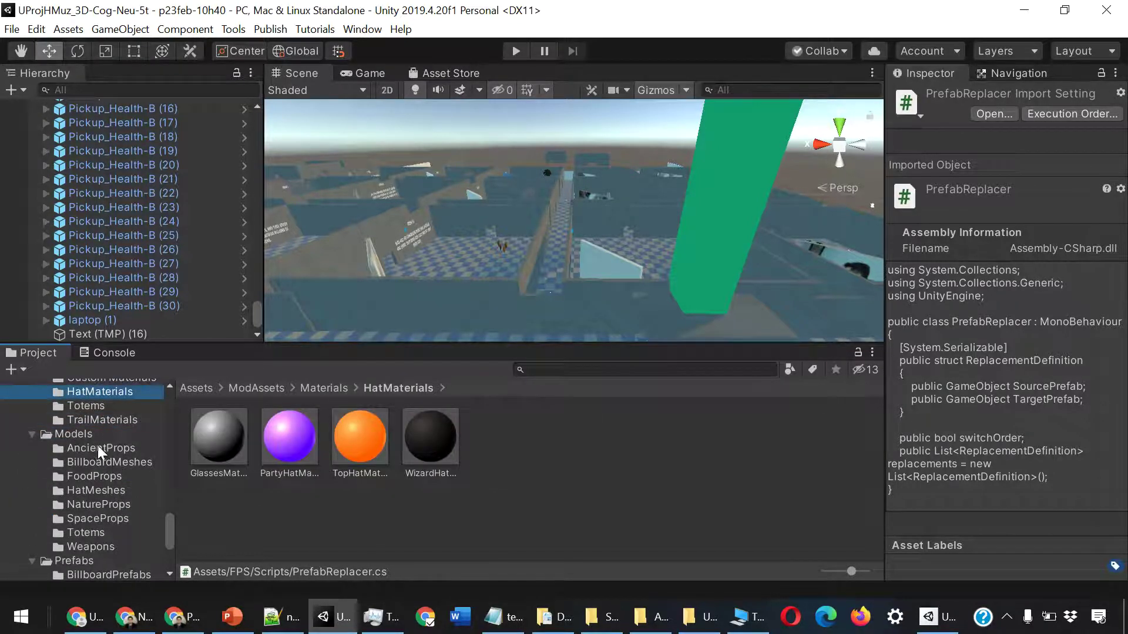
- Preview the AncientProps, SpaceProps and NatureProps models and the billboard prefabs
{"action": "left_click", "coordinate": [83, 433]}
{"action": "left_click", "coordinate": [115, 449]}
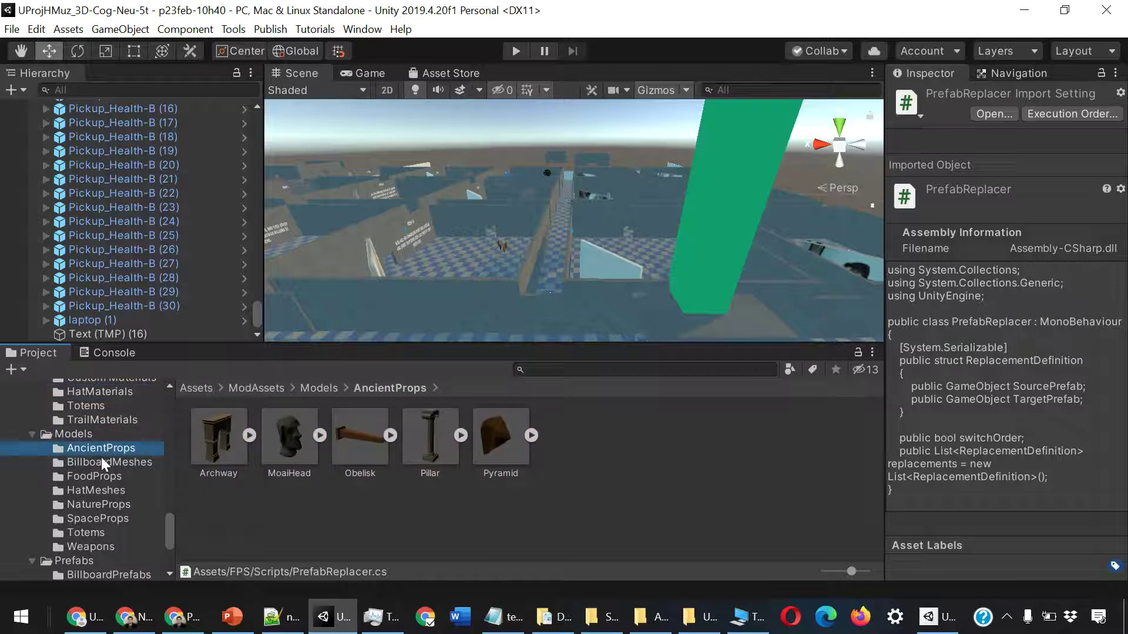
{"action": "left_click", "coordinate": [86, 435]}
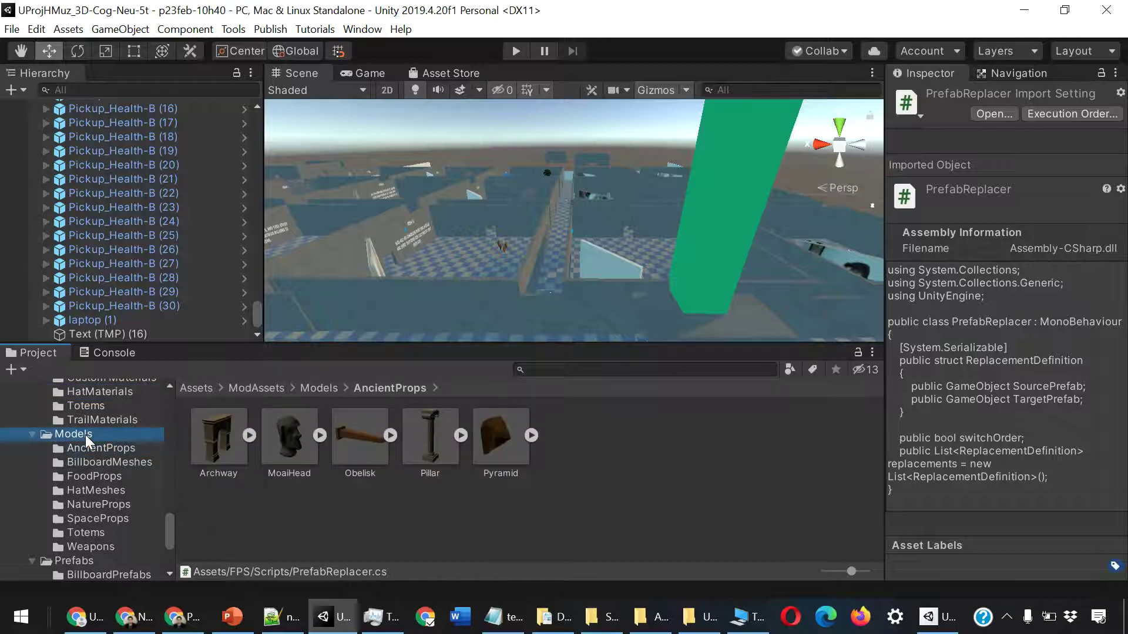
{"action": "left_click", "coordinate": [105, 519]}
{"action": "left_click", "coordinate": [111, 504]}
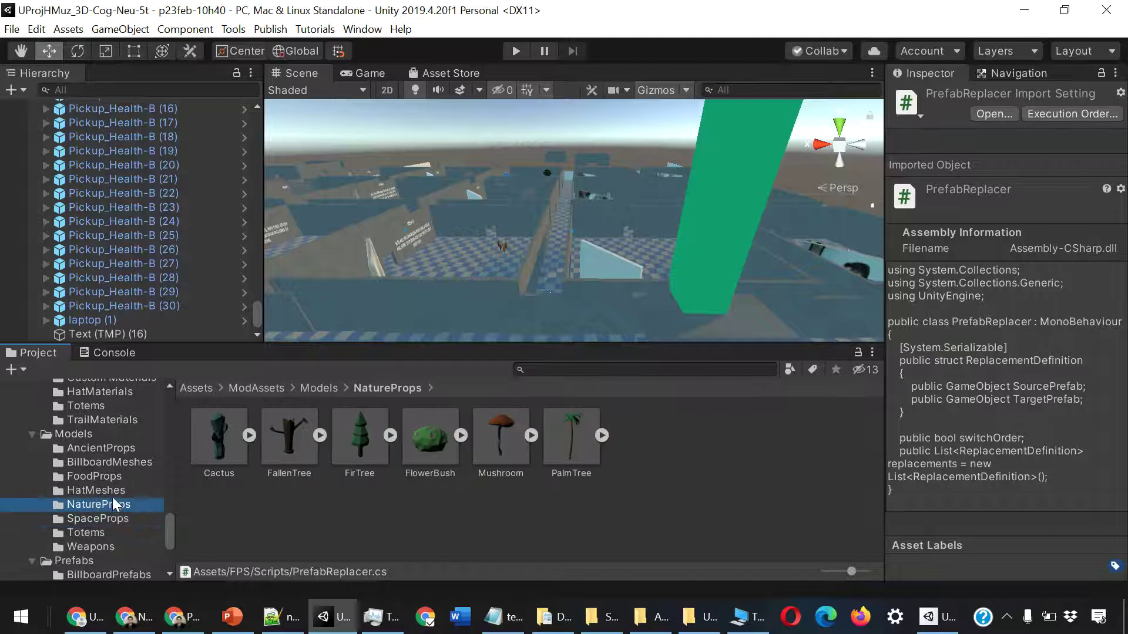
{"action": "left_click", "coordinate": [75, 430]}
{"action": "scroll", "coordinate": [96, 483], "scroll_direction": "down", "scroll_amount": 5}
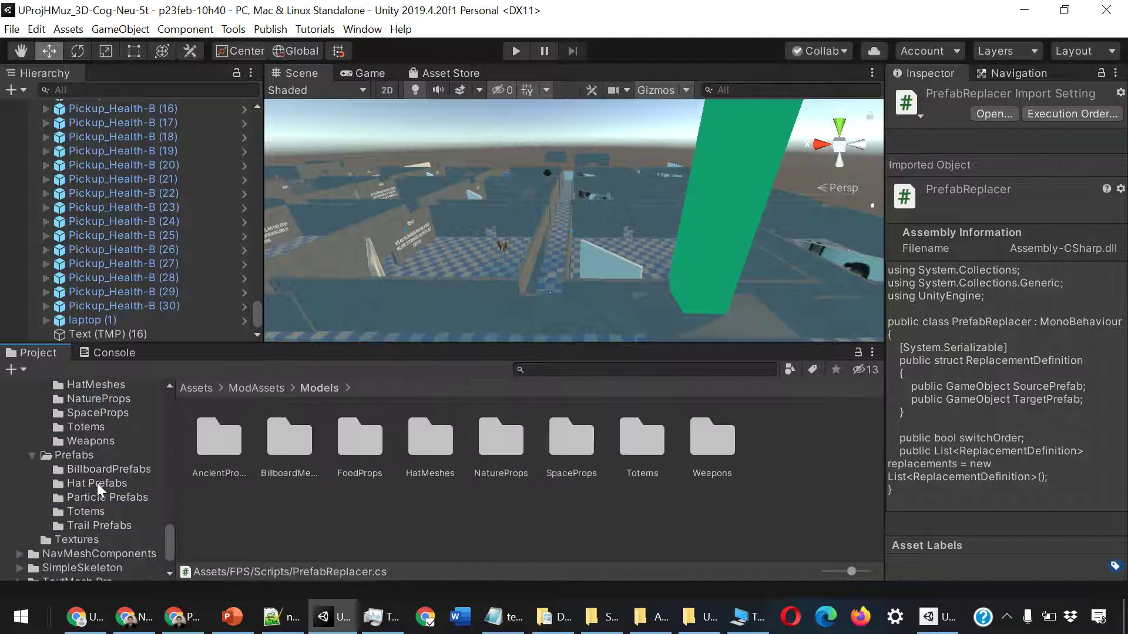
{"action": "scroll", "coordinate": [97, 481], "scroll_direction": "down", "scroll_amount": 3}
{"action": "left_click", "coordinate": [111, 416]}
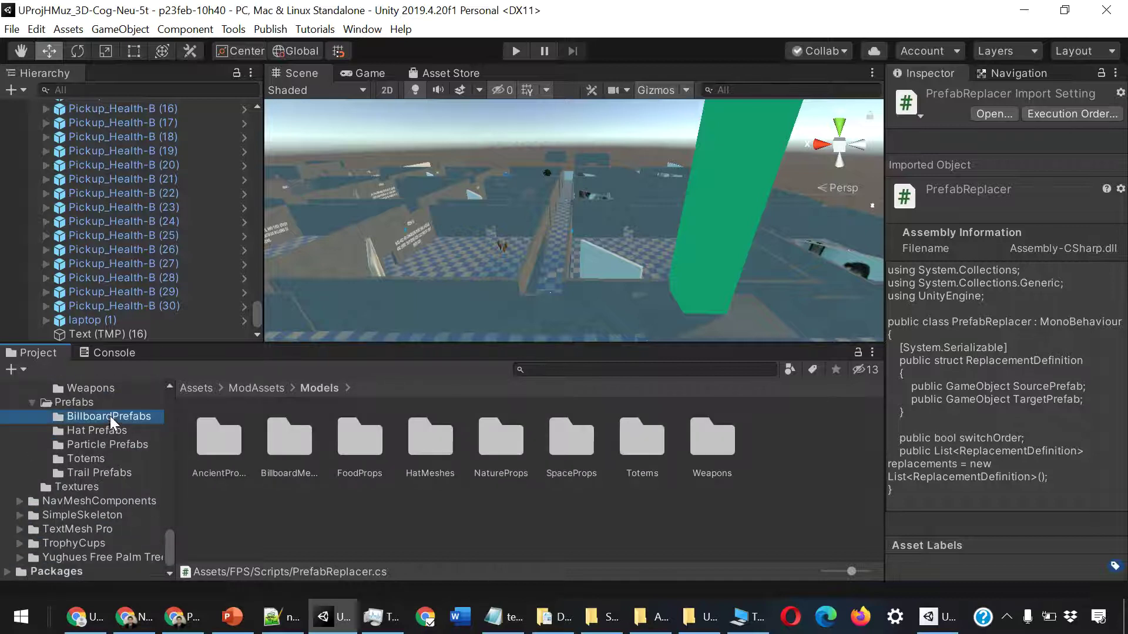
- Check NavMeshComponents, the SimpleSkeleton model folder and TextMesh Pro, then show Packages
{"action": "left_click", "coordinate": [79, 501]}
{"action": "left_click", "coordinate": [100, 513]}
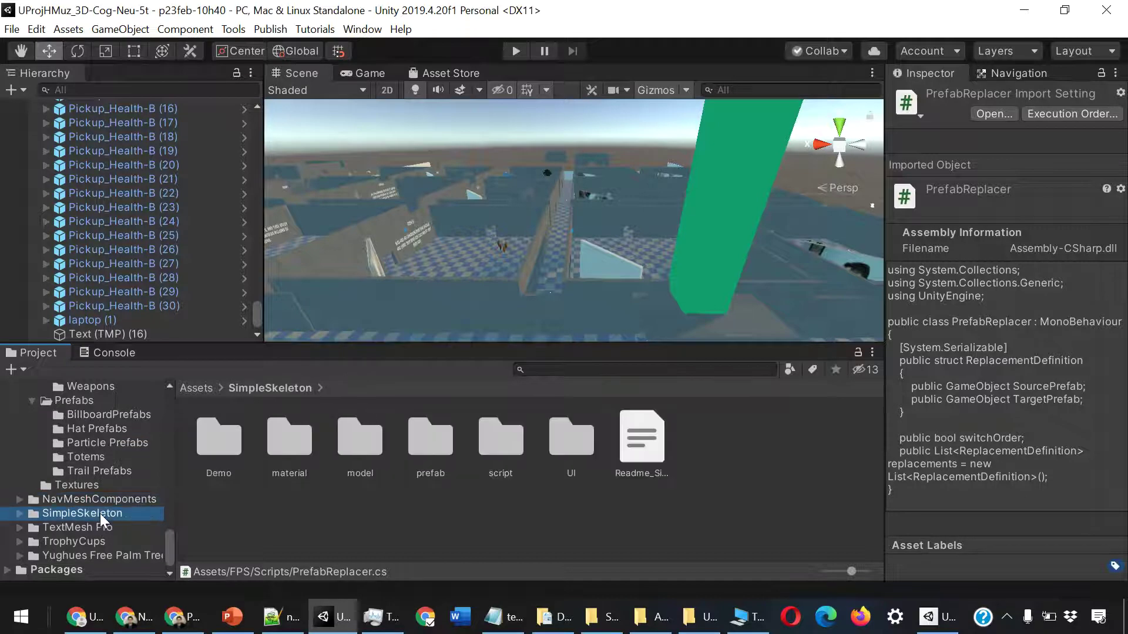
{"action": "double_click", "coordinate": [358, 447]}
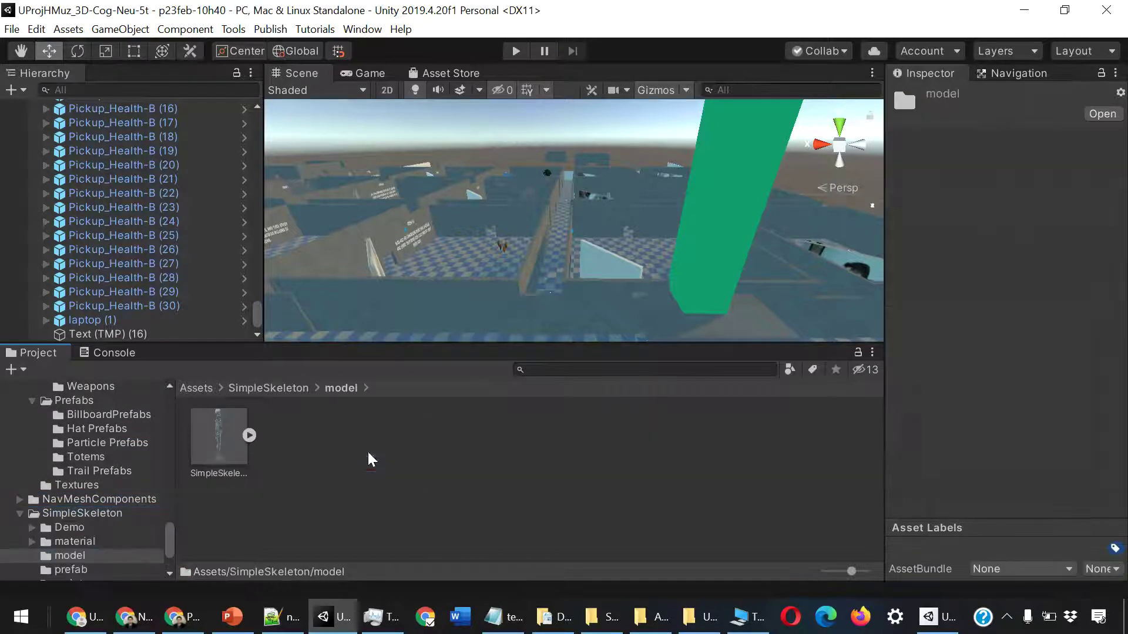
{"action": "scroll", "coordinate": [125, 509], "scroll_direction": "down", "scroll_amount": 3}
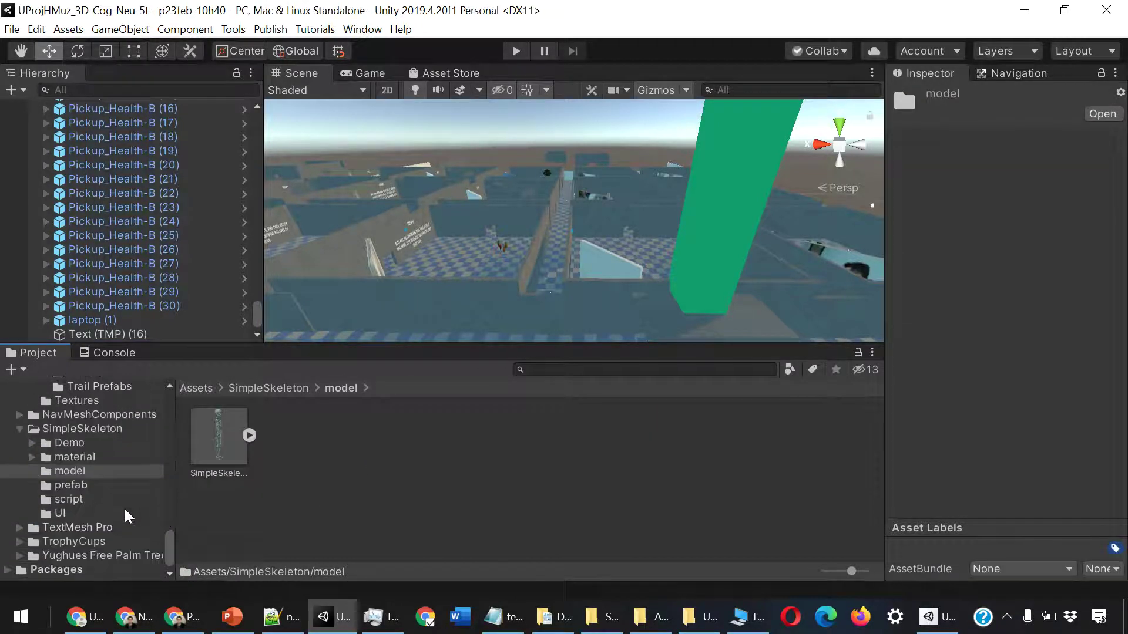
{"action": "left_click", "coordinate": [96, 527]}
{"action": "left_click", "coordinate": [71, 569]}
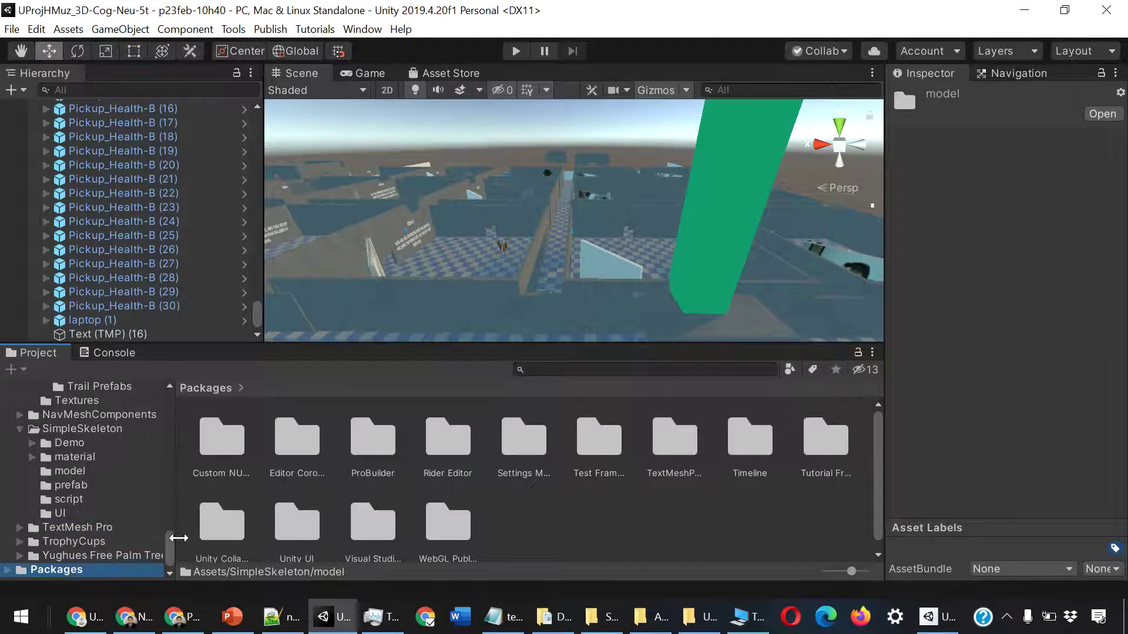
- Read Editor Coroutines' CHANGELOG, LICENSE and package manifest, then show the WebGL Publisher package
{"action": "left_click", "coordinate": [288, 442]}
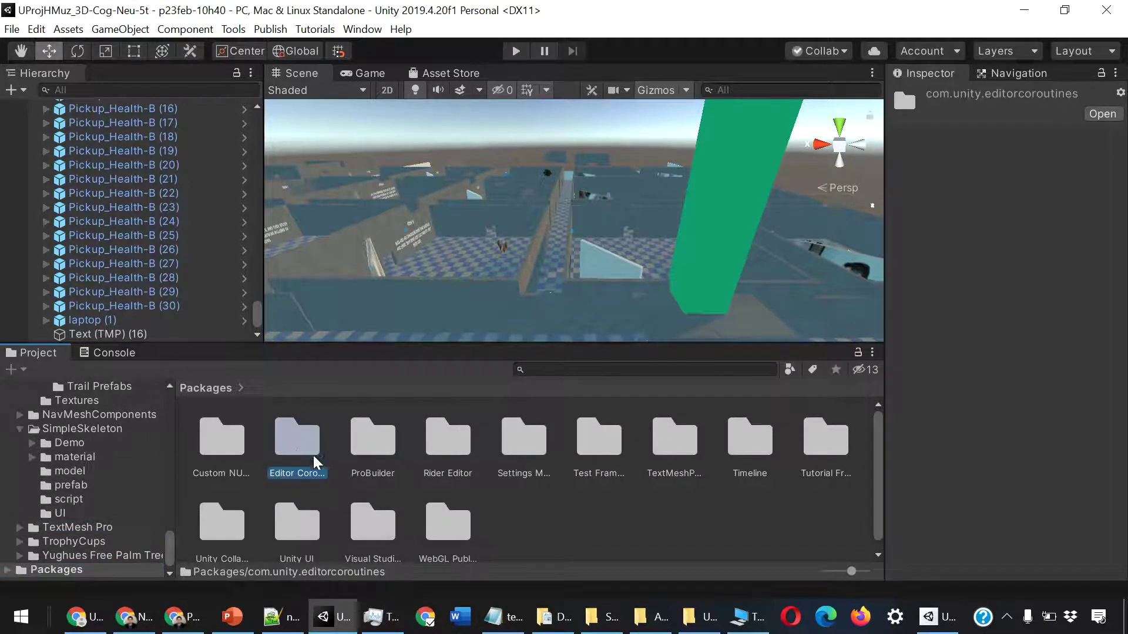
{"action": "double_click", "coordinate": [296, 449]}
{"action": "left_click", "coordinate": [305, 451]}
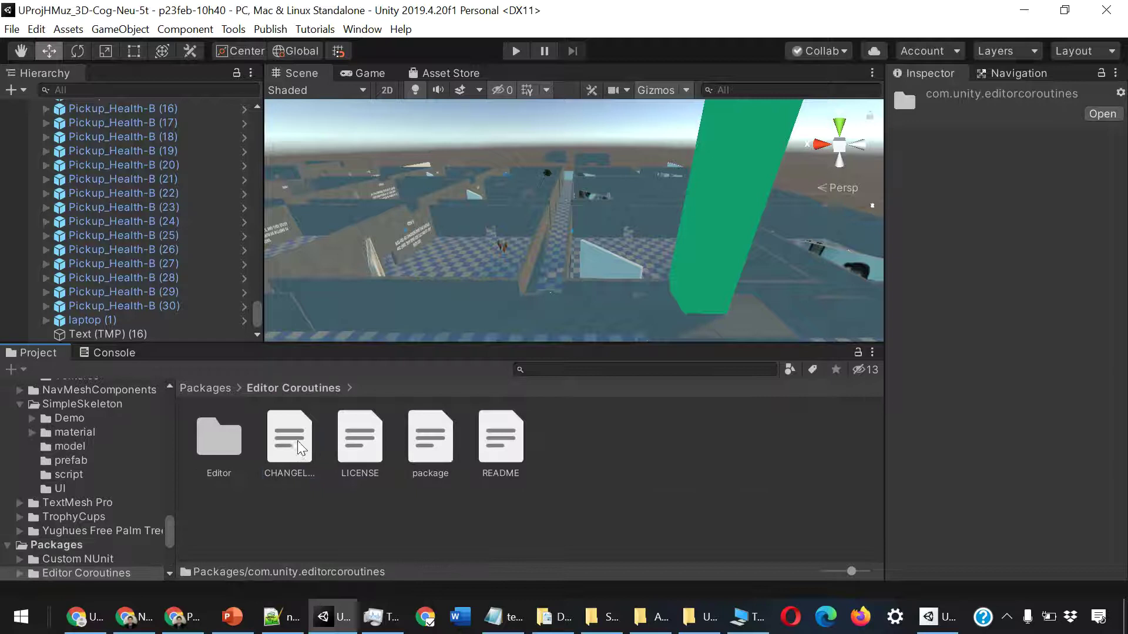
{"action": "left_click", "coordinate": [369, 446]}
{"action": "left_click", "coordinate": [429, 446]}
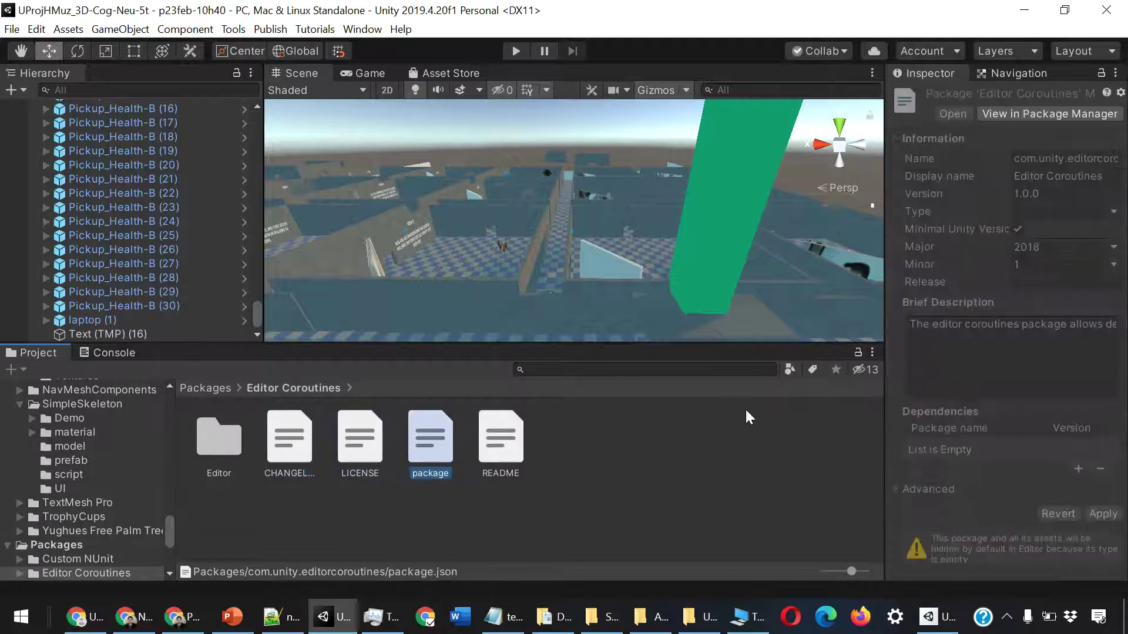
{"action": "left_click", "coordinate": [288, 441]}
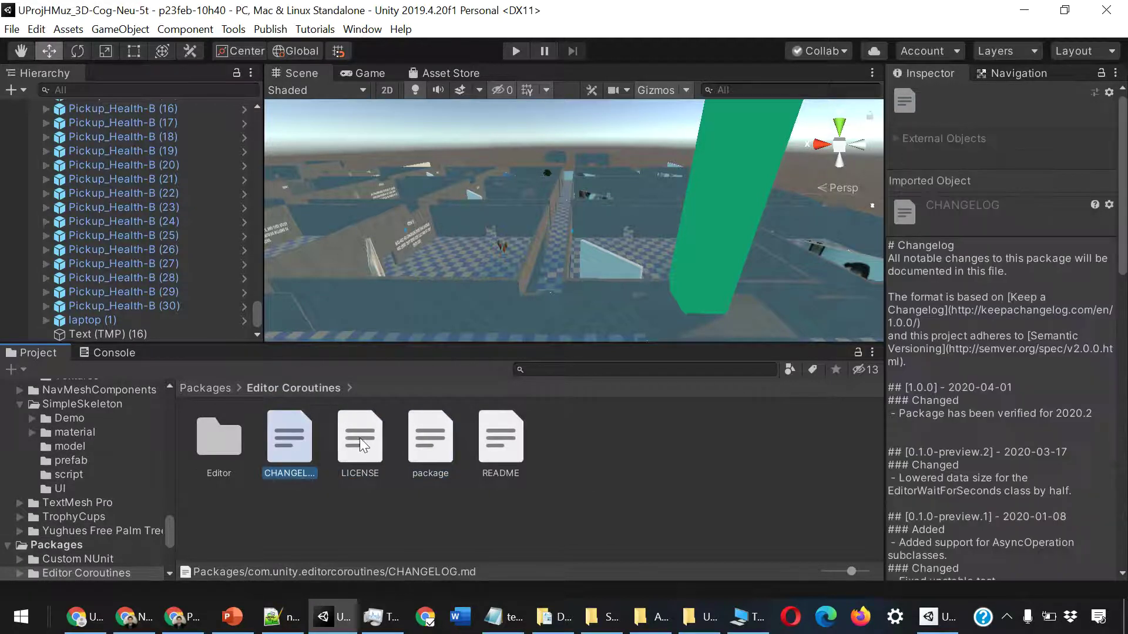
{"action": "left_click", "coordinate": [359, 438]}
{"action": "left_click", "coordinate": [288, 446]}
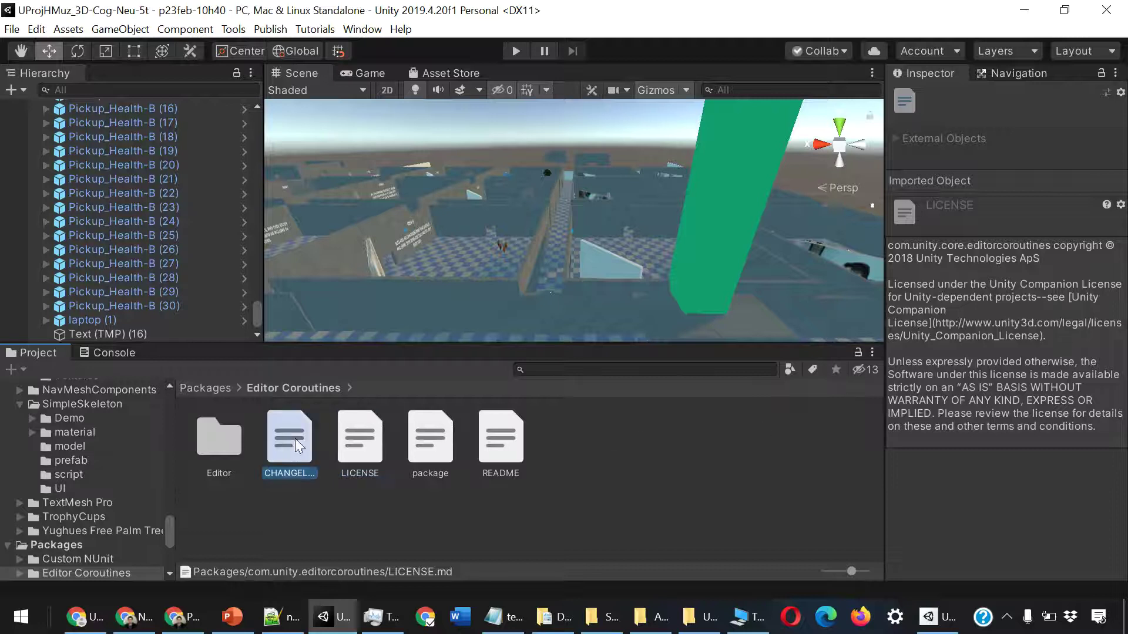
{"action": "scroll", "coordinate": [81, 516], "scroll_direction": "down", "scroll_amount": 2}
{"action": "scroll", "coordinate": [106, 527], "scroll_direction": "down", "scroll_amount": 2}
{"action": "scroll", "coordinate": [107, 514], "scroll_direction": "down", "scroll_amount": 4}
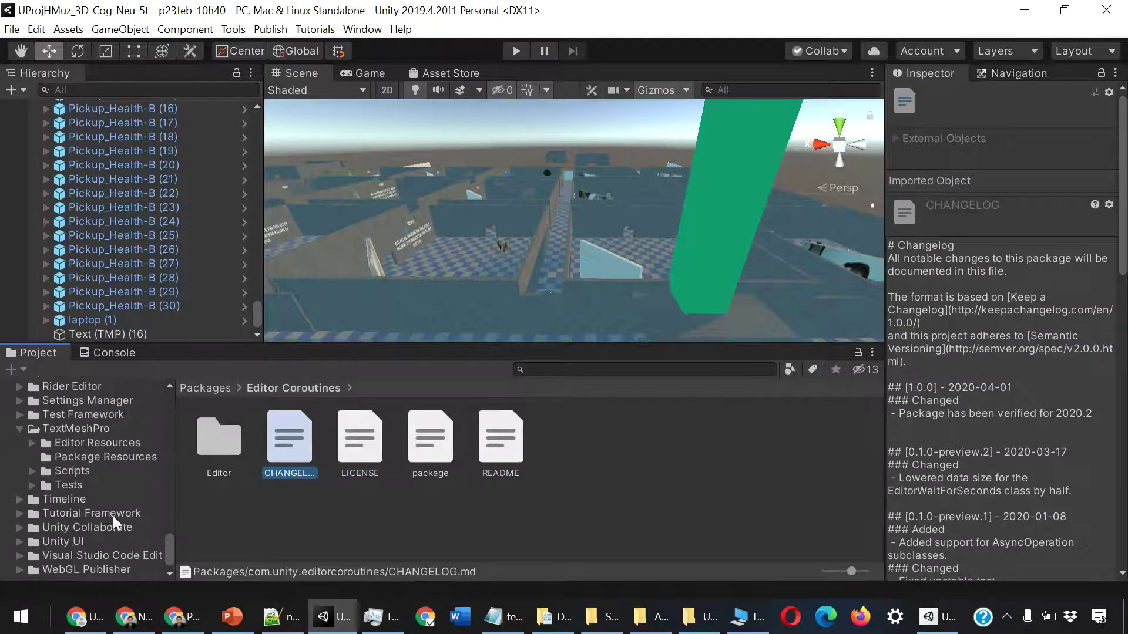
{"action": "left_click", "coordinate": [100, 570]}
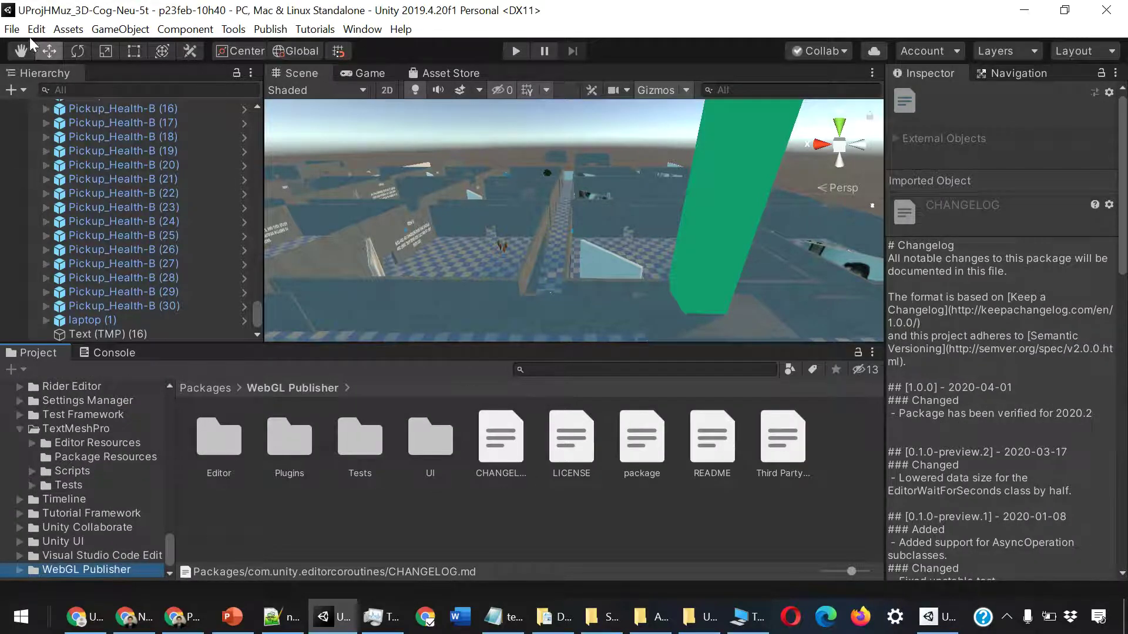
- Open Build Settings from the File menu to review the five build scenes
{"action": "left_click", "coordinate": [13, 28]}
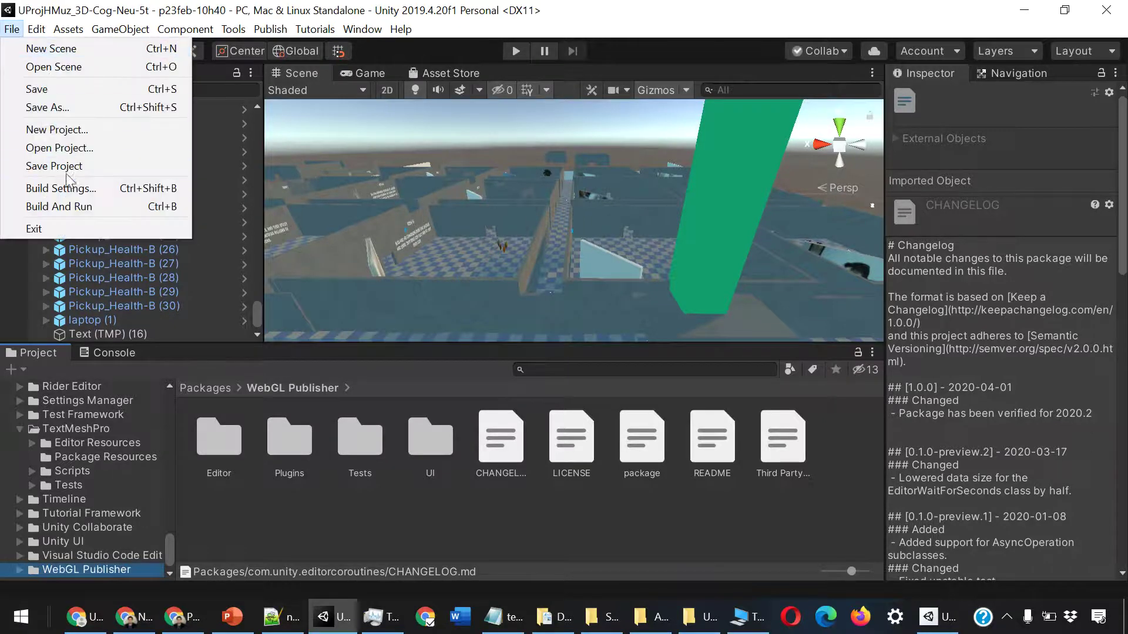
{"action": "left_click", "coordinate": [47, 186]}
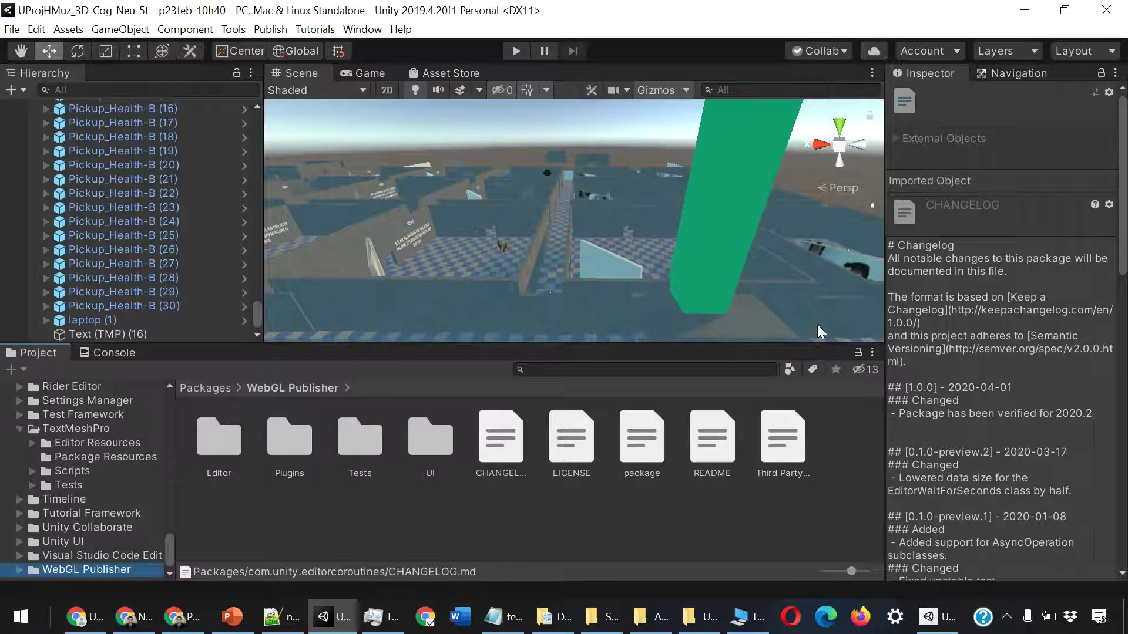
{"action": "scroll", "coordinate": [104, 468], "scroll_direction": "up", "scroll_amount": 3}
{"action": "scroll", "coordinate": [112, 496], "scroll_direction": "up", "scroll_amount": 3}
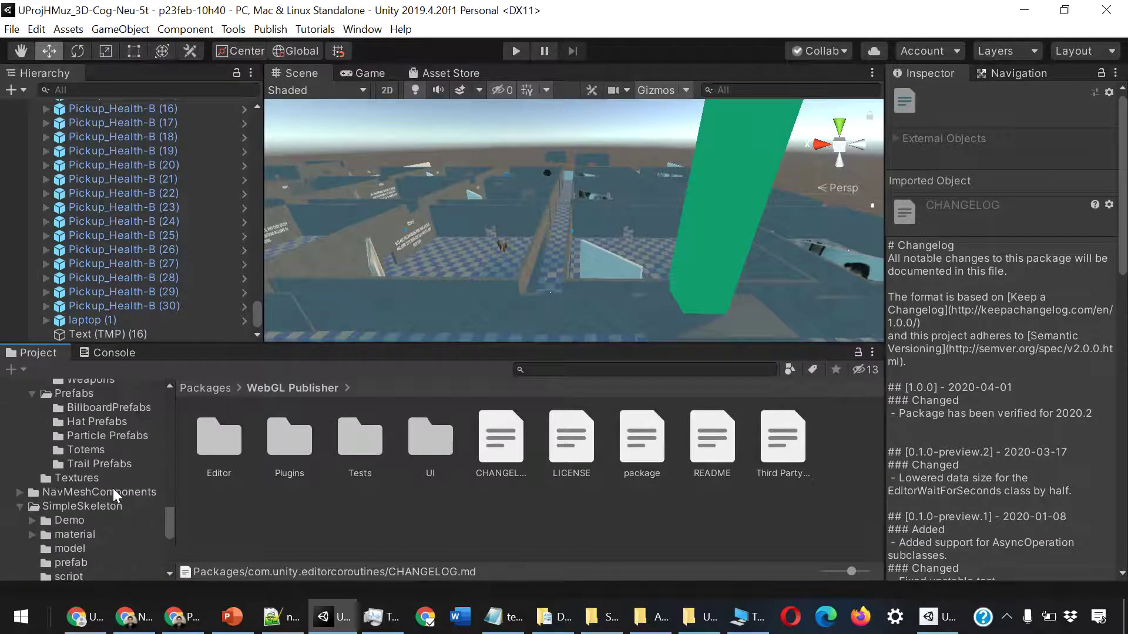
{"action": "left_click", "coordinate": [15, 29]}
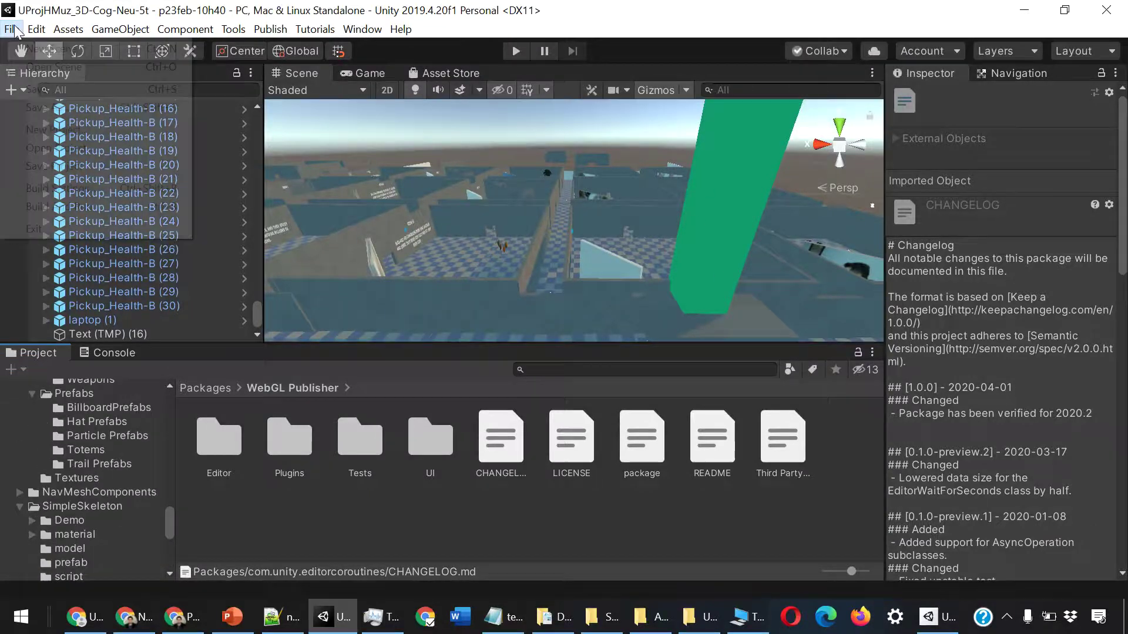
{"action": "left_click", "coordinate": [61, 185]}
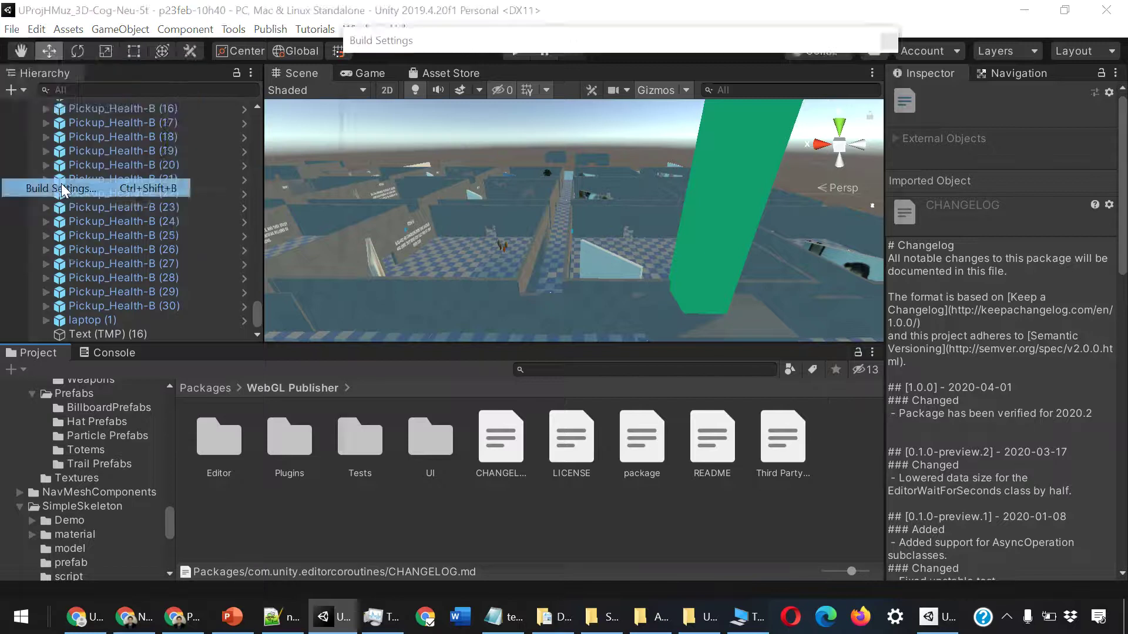
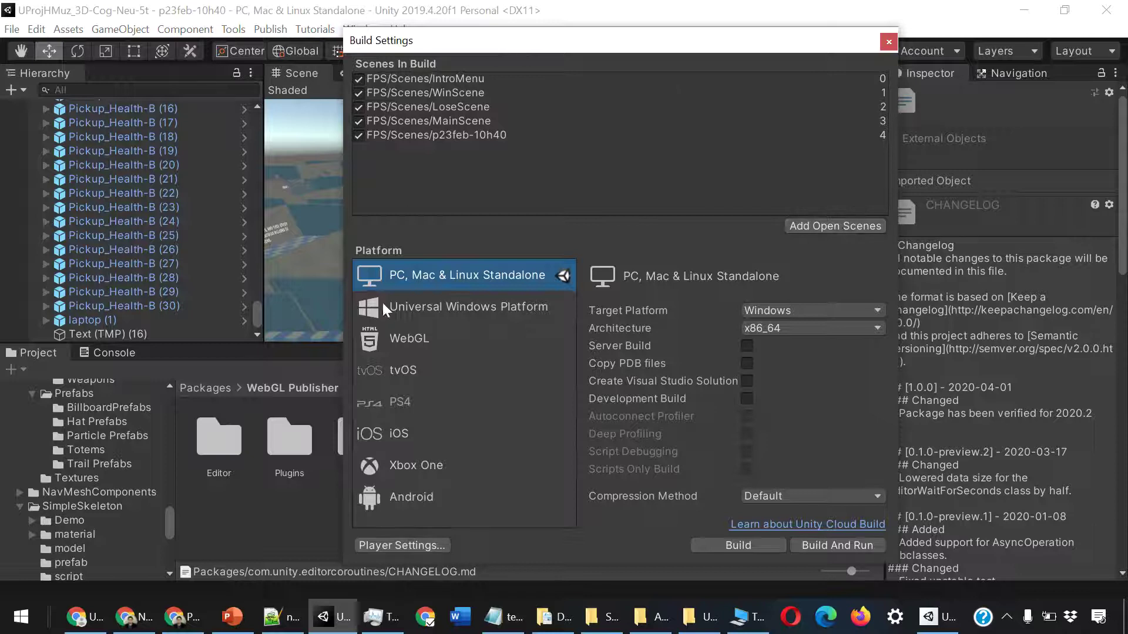
- Close Build Settings and select the ===== GENERAL ===== object in the Hierarchy
{"action": "left_click", "coordinate": [889, 42]}
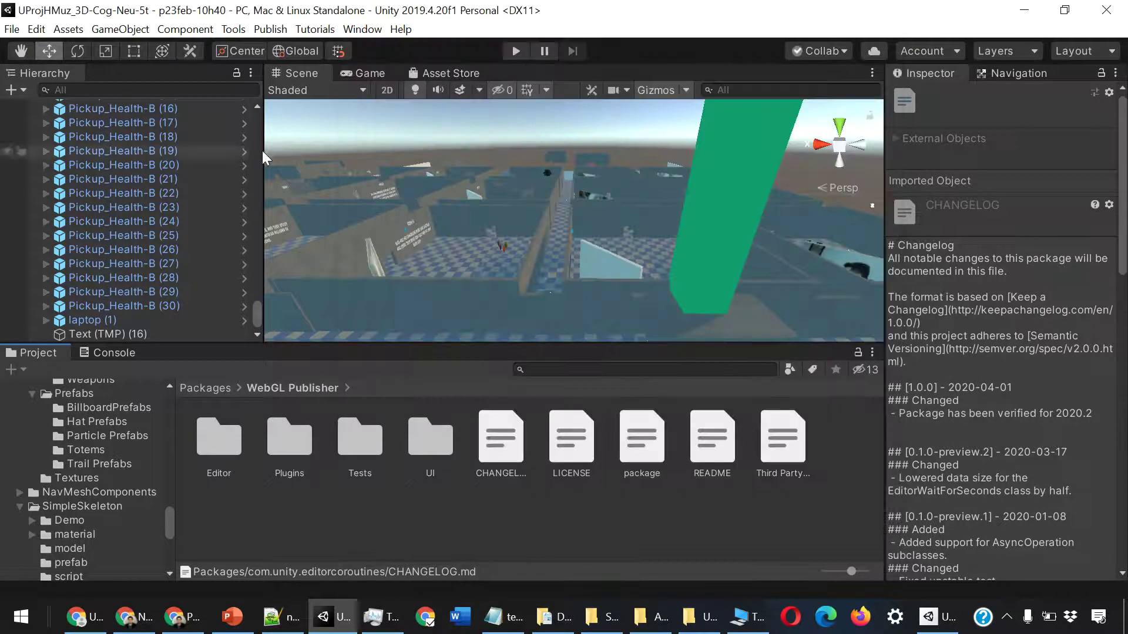
{"action": "scroll", "coordinate": [257, 312], "scroll_direction": "up", "scroll_amount": 3}
{"action": "left_click_drag", "start_coordinate": [257, 311], "coordinate": [259, 119]}
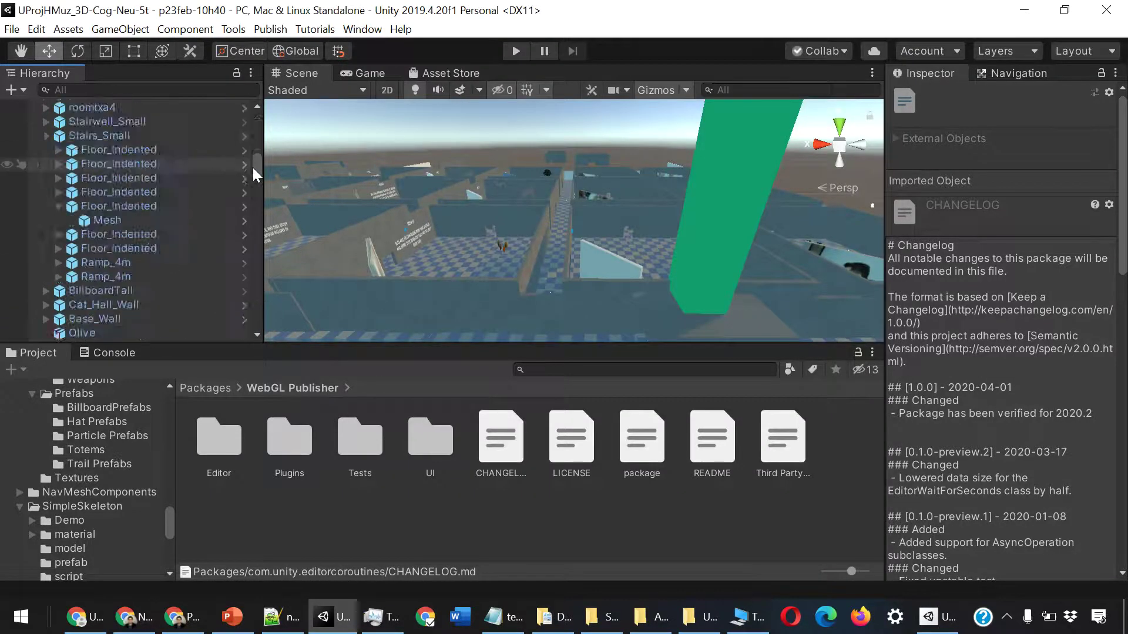
{"action": "left_click", "coordinate": [140, 118]}
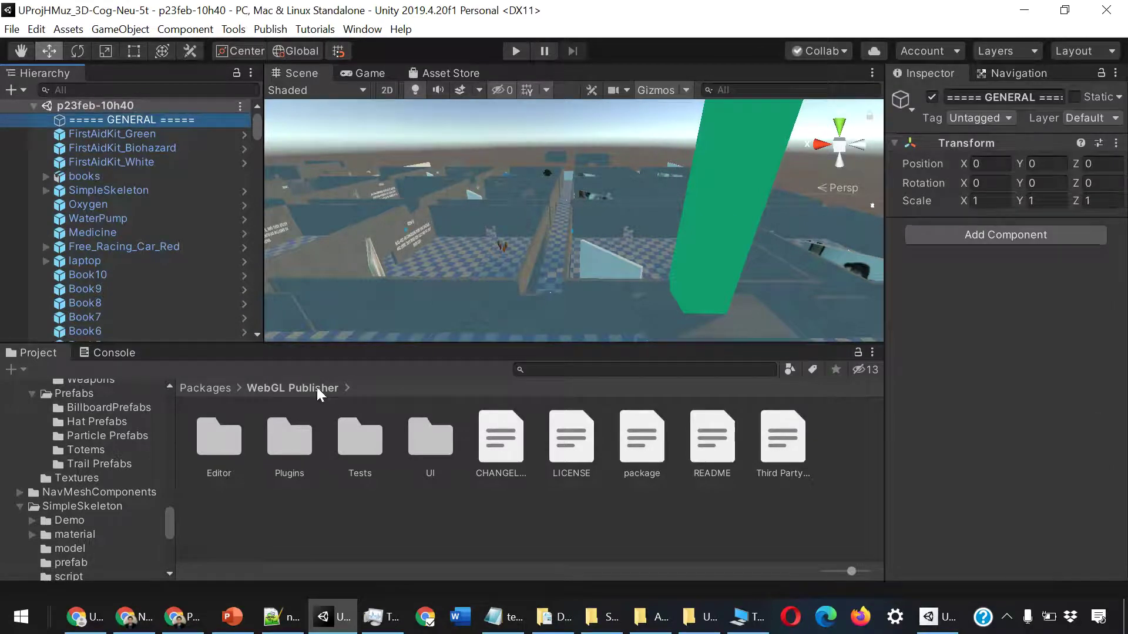
- Adjust the panel and scroll the Project window down to the FPS/Prefabs/Level/MainLvl folder
{"action": "left_click_drag", "start_coordinate": [169, 522], "coordinate": [170, 400]}
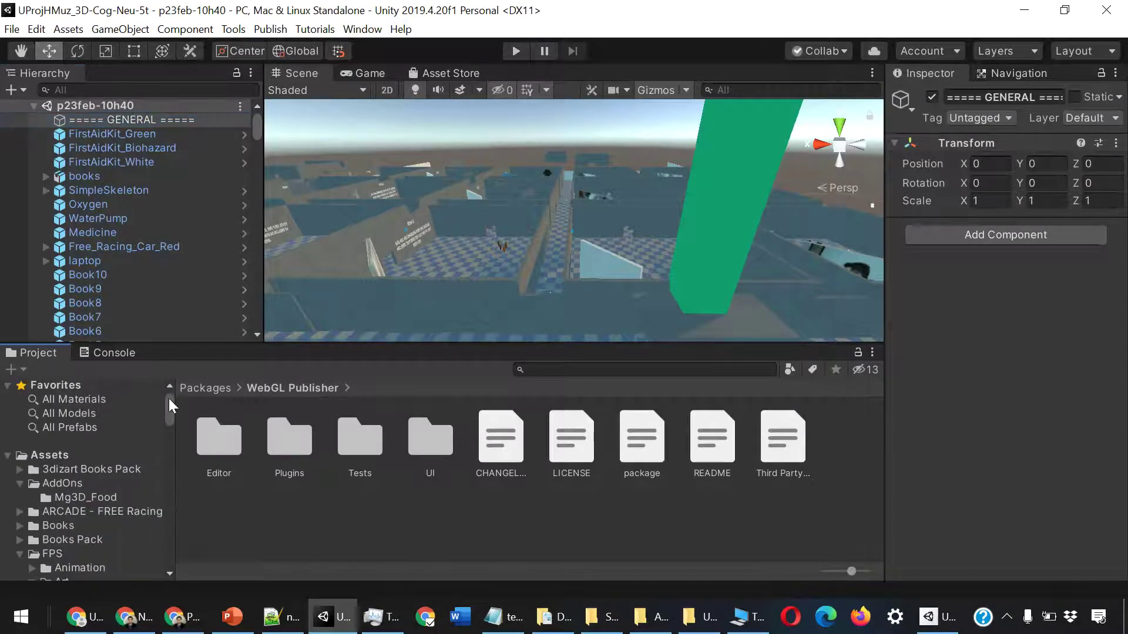
{"action": "scroll", "coordinate": [118, 463], "scroll_direction": "down", "scroll_amount": 5}
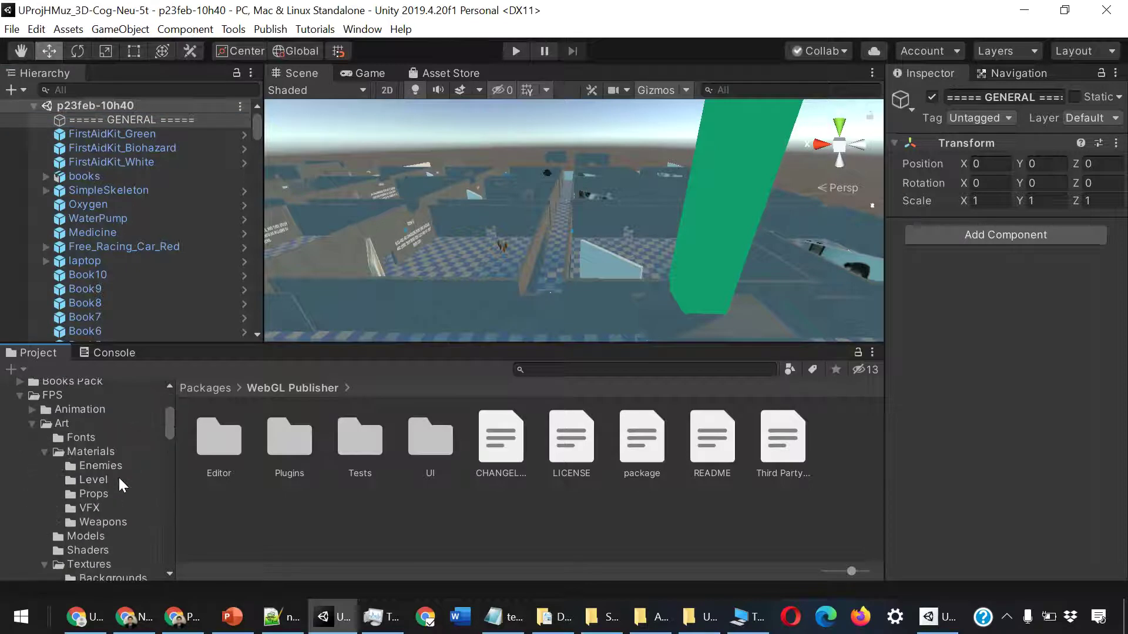
{"action": "scroll", "coordinate": [118, 475], "scroll_direction": "down", "scroll_amount": 2}
{"action": "scroll", "coordinate": [121, 479], "scroll_direction": "down", "scroll_amount": 2}
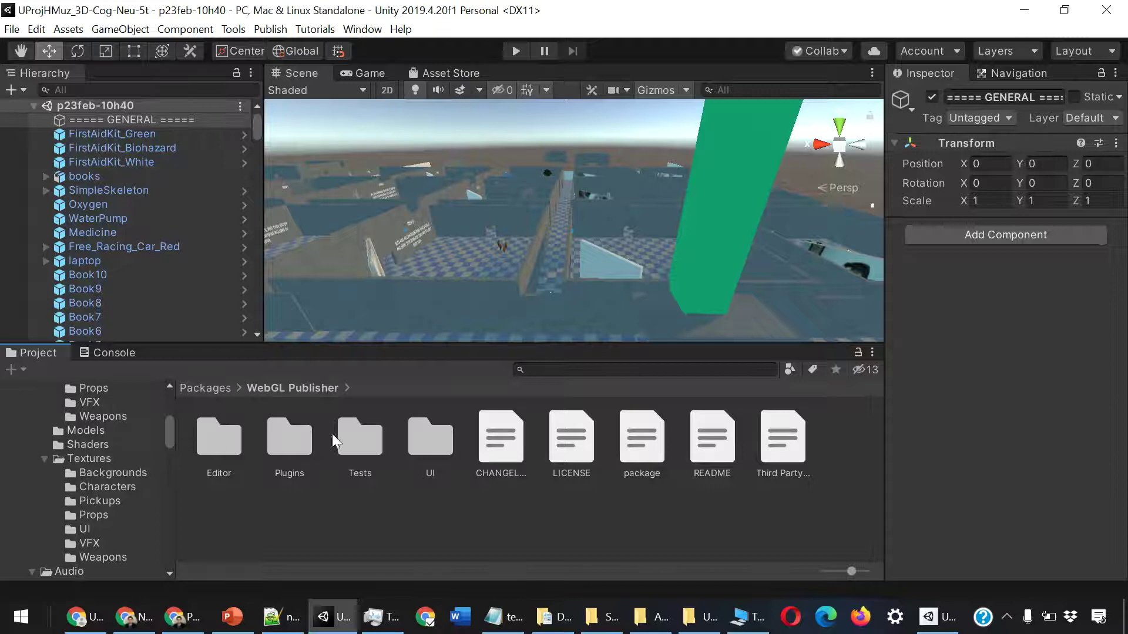
{"action": "left_click_drag", "start_coordinate": [170, 431], "coordinate": [177, 453]}
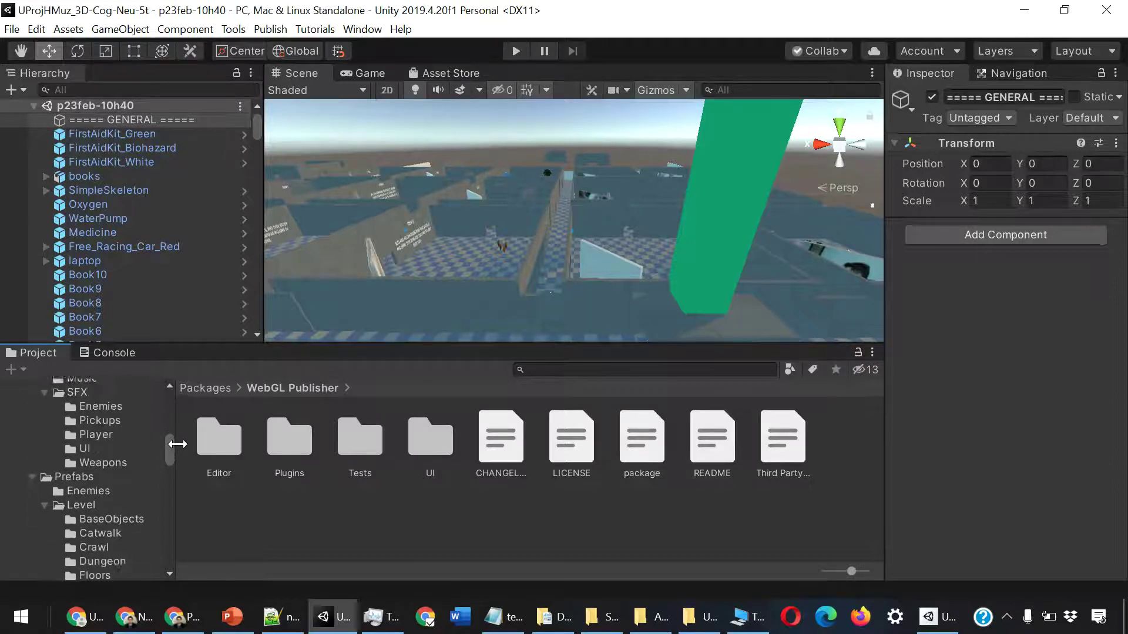
{"action": "scroll", "coordinate": [178, 452], "scroll_direction": "down", "scroll_amount": 1}
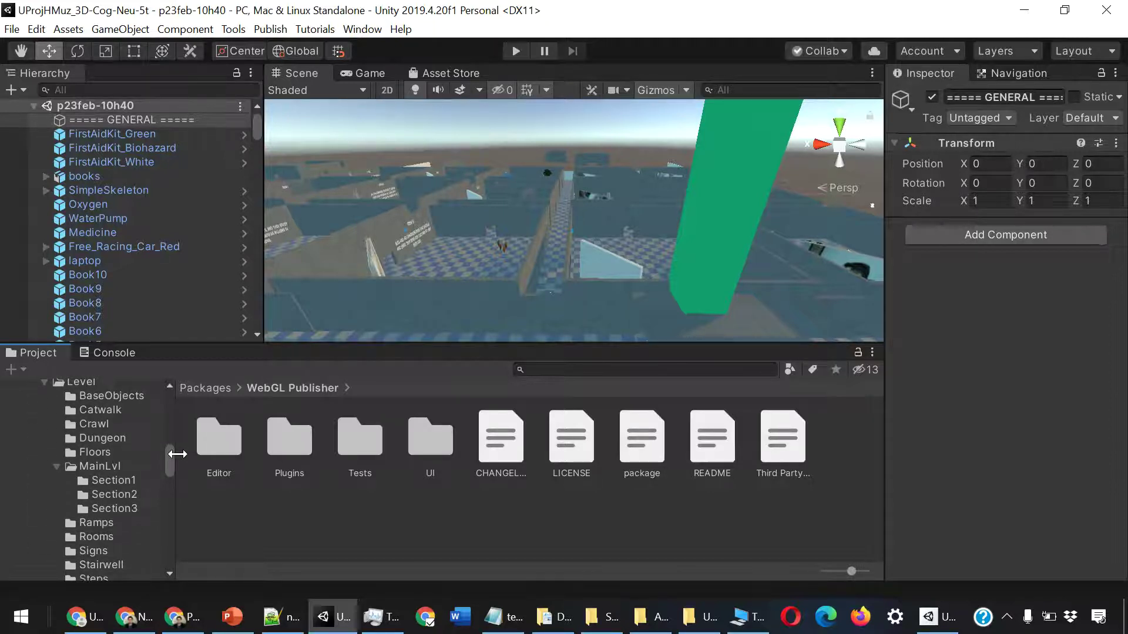
{"action": "scroll", "coordinate": [177, 454], "scroll_direction": "down", "scroll_amount": 2}
{"action": "scroll", "coordinate": [178, 455], "scroll_direction": "down", "scroll_amount": 1}
{"action": "scroll", "coordinate": [176, 460], "scroll_direction": "down", "scroll_amount": 1}
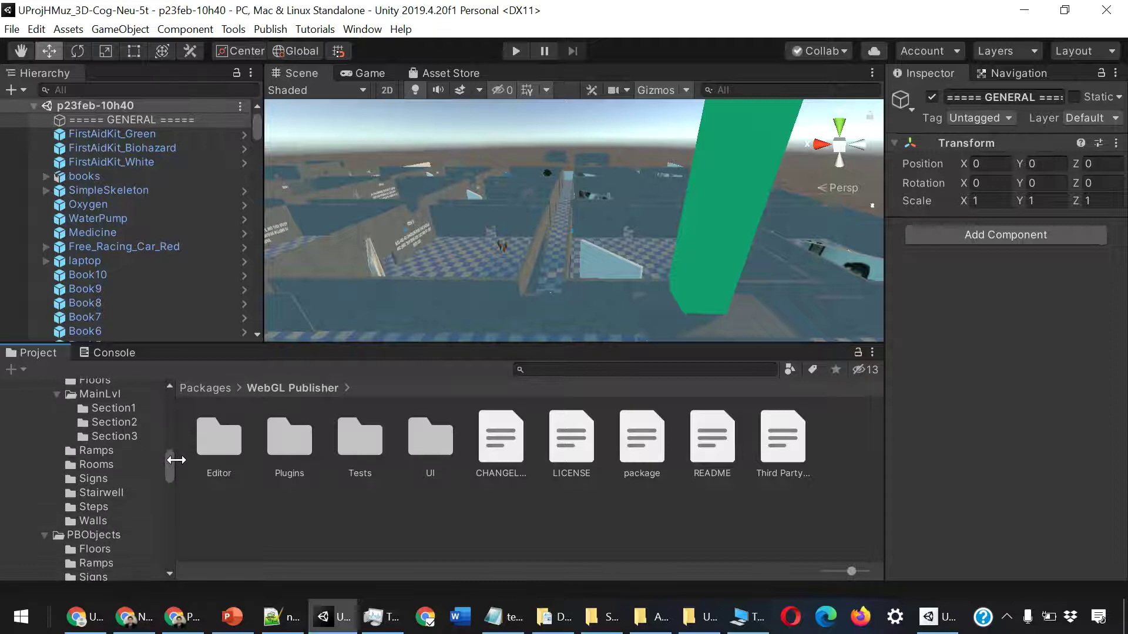
{"action": "scroll", "coordinate": [177, 461], "scroll_direction": "down", "scroll_amount": 1}
- Browse MainLvl, list the FPS/Scenes folder, then toggle from Game view back to Scene view
{"action": "left_click", "coordinate": [100, 384]}
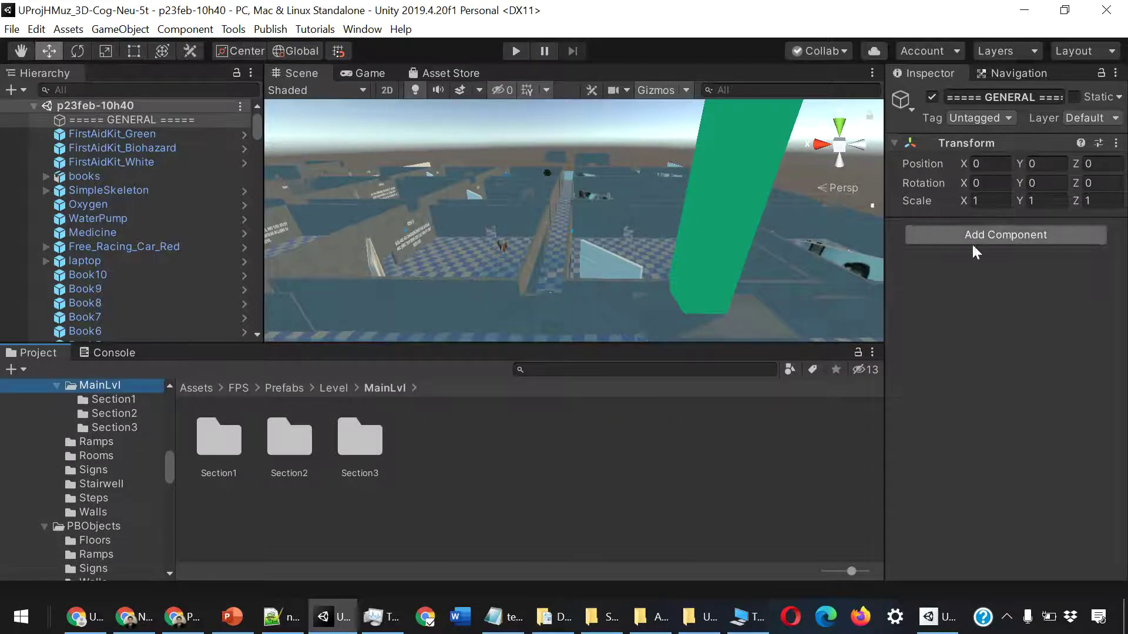
{"action": "left_click_drag", "start_coordinate": [168, 464], "coordinate": [176, 481]}
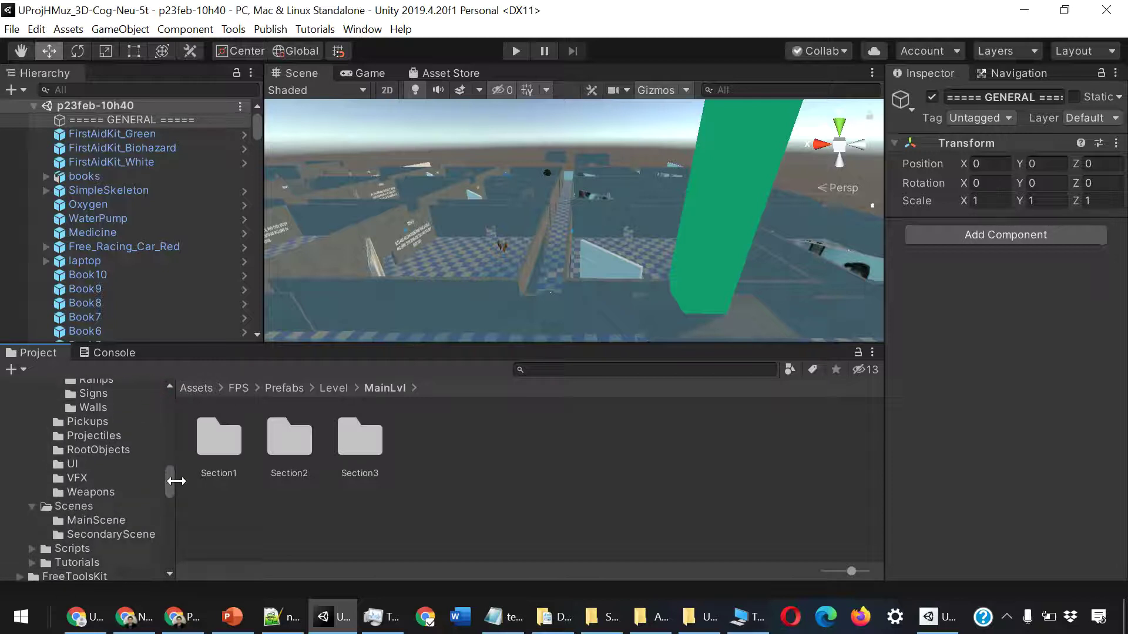
{"action": "left_click", "coordinate": [73, 507]}
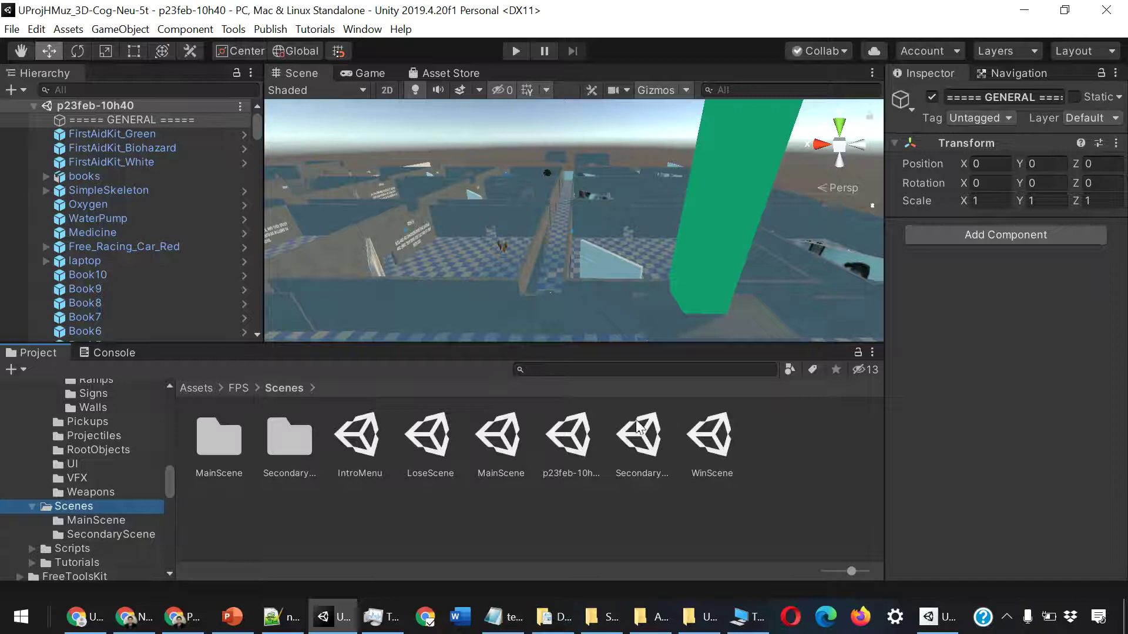
{"action": "scroll", "coordinate": [151, 510], "scroll_direction": "down", "scroll_amount": 3}
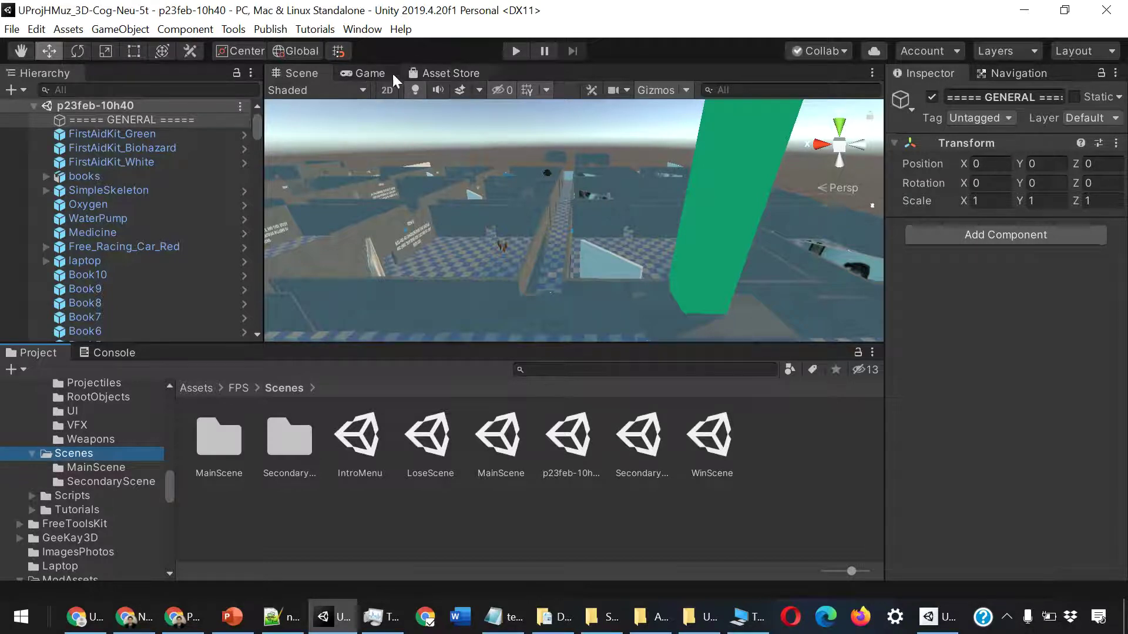
{"action": "left_click", "coordinate": [354, 73]}
{"action": "left_click", "coordinate": [296, 72]}
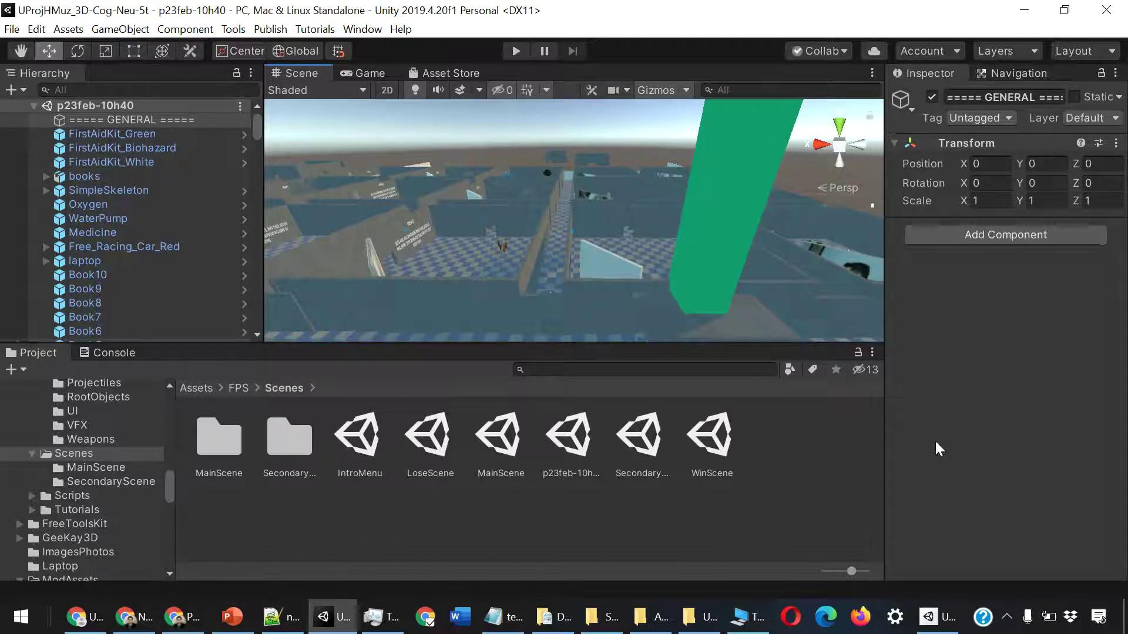
- Bring up the This PC File Explorer window and minimize the Unity editor behind it
{"action": "left_click", "coordinate": [734, 627]}
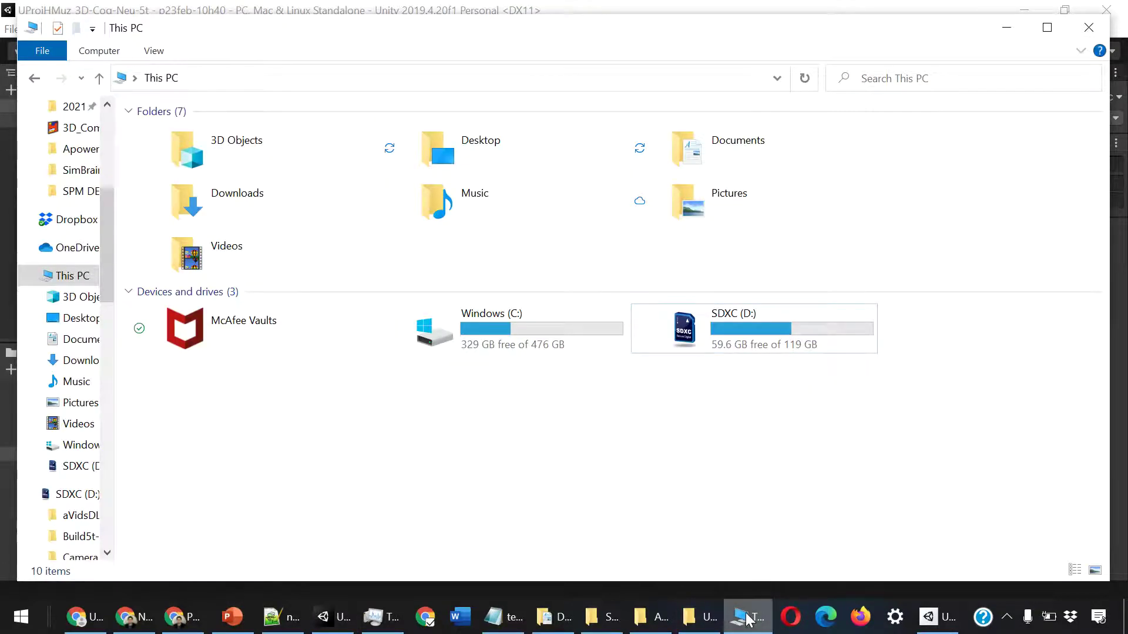
{"action": "mouse_move", "coordinate": [748, 621]}
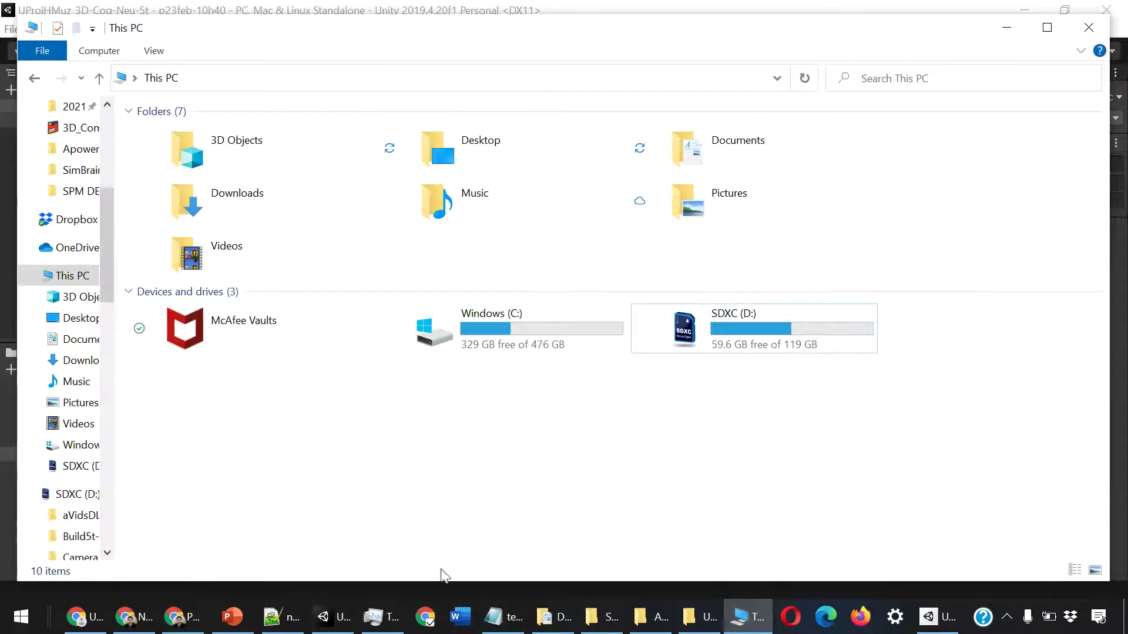
{"action": "left_click", "coordinate": [333, 619]}
{"action": "left_click", "coordinate": [332, 622]}
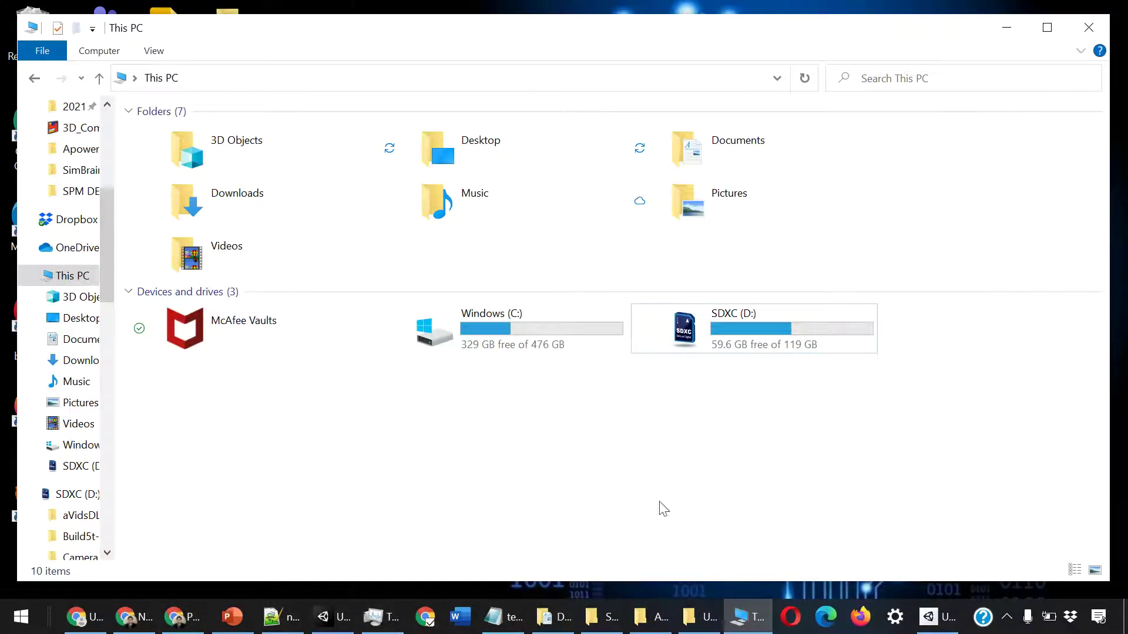
- Navigate to D:\Unity-24feb-23h30-v3\UProjHMuz_3D-Cog-Neu-5t
{"action": "double_click", "coordinate": [692, 337]}
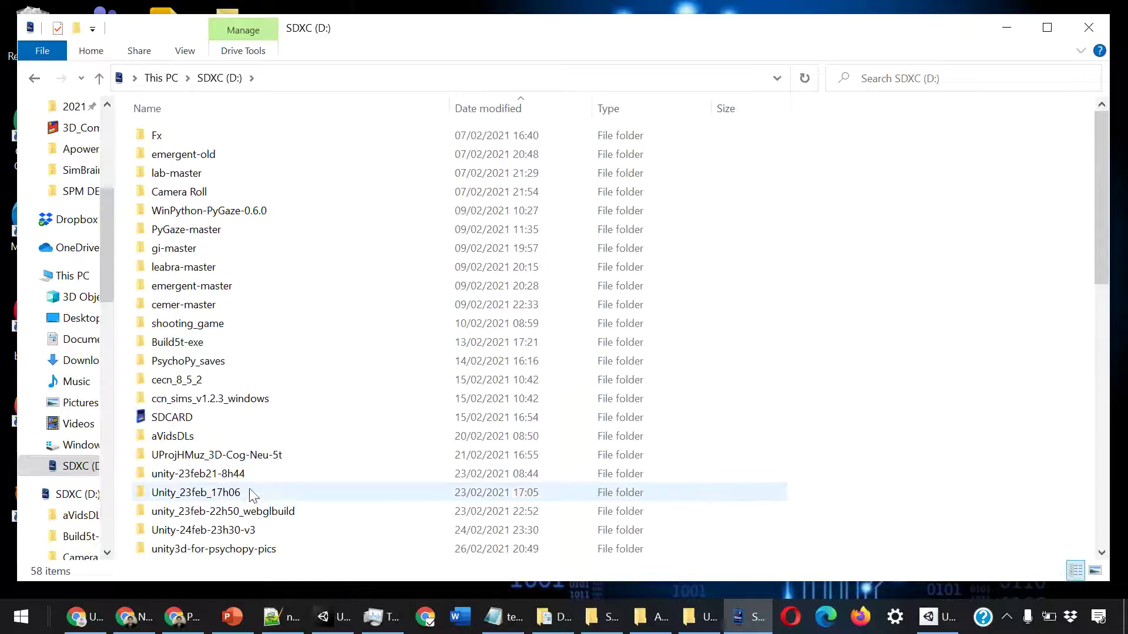
{"action": "scroll", "coordinate": [256, 523], "scroll_direction": "down", "scroll_amount": 1}
{"action": "double_click", "coordinate": [238, 476]}
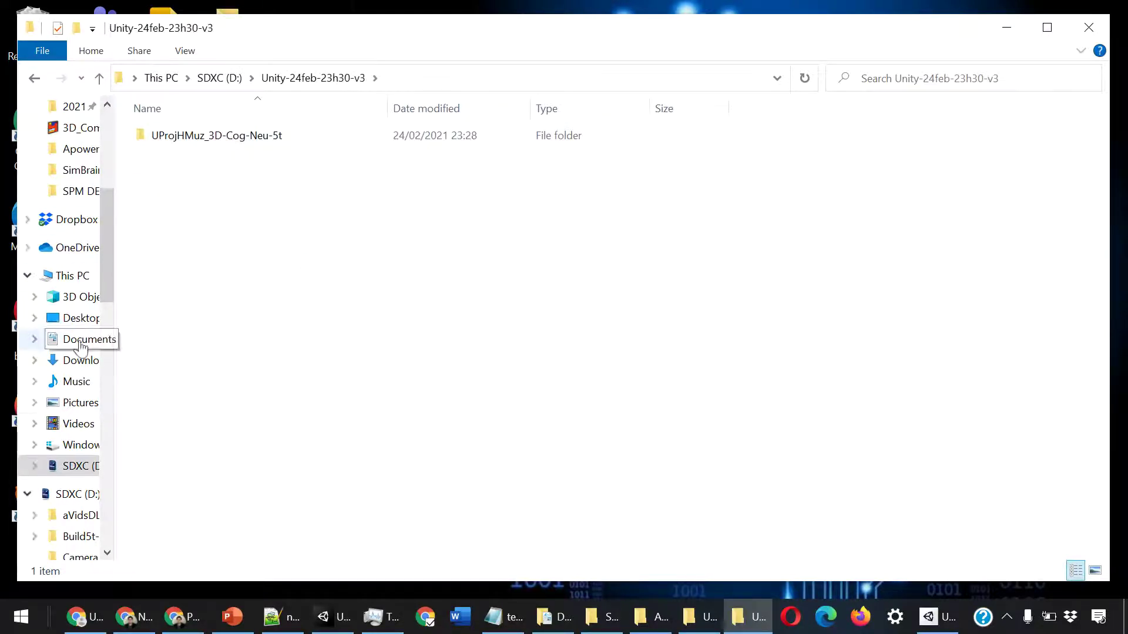
{"action": "scroll", "coordinate": [88, 347], "scroll_direction": "down", "scroll_amount": 2}
{"action": "scroll", "coordinate": [85, 367], "scroll_direction": "down", "scroll_amount": 1}
{"action": "scroll", "coordinate": [85, 368], "scroll_direction": "down", "scroll_amount": 1}
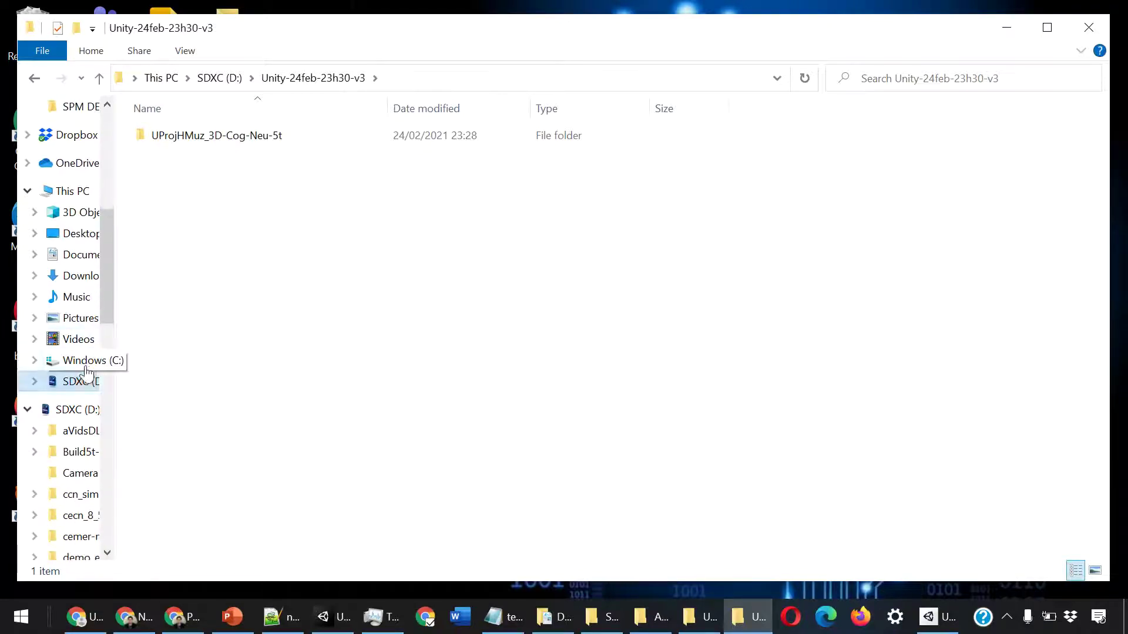
{"action": "left_click", "coordinate": [228, 139]}
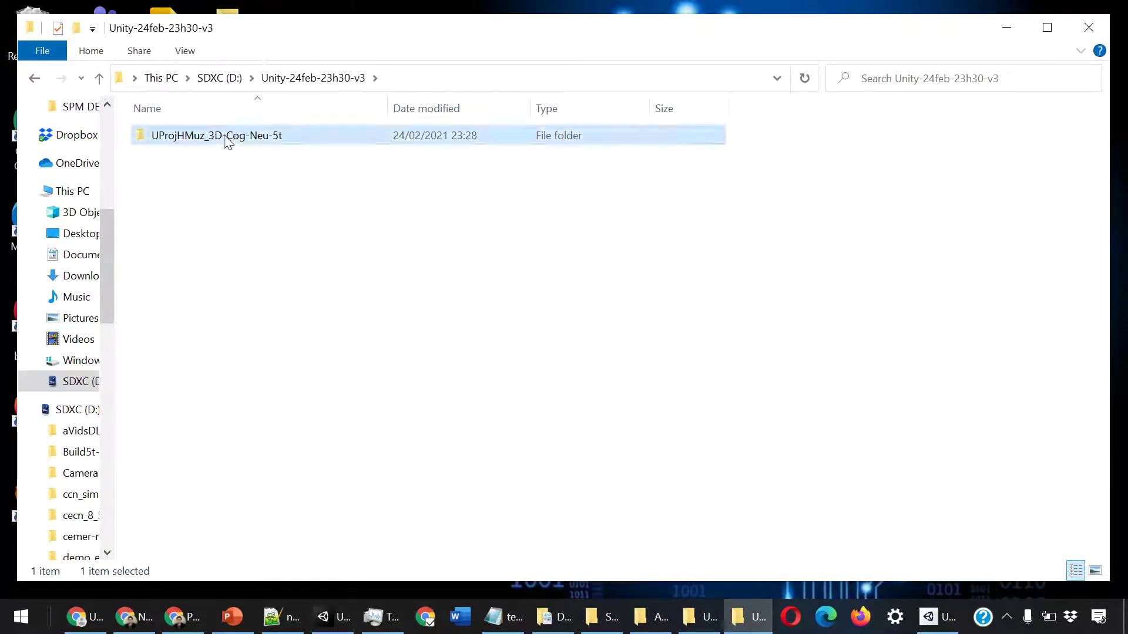
{"action": "double_click", "coordinate": [228, 140]}
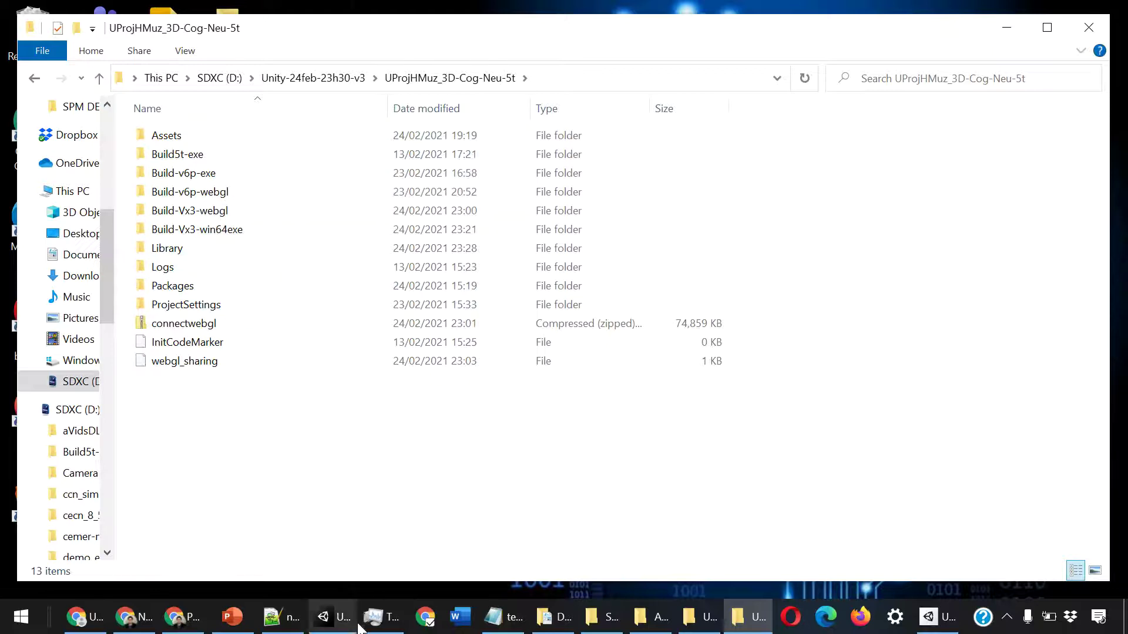
- Browse the project's Assets folder and its ImagesPhotos subfolder, then return to the project folder
{"action": "mouse_move", "coordinate": [145, 627]}
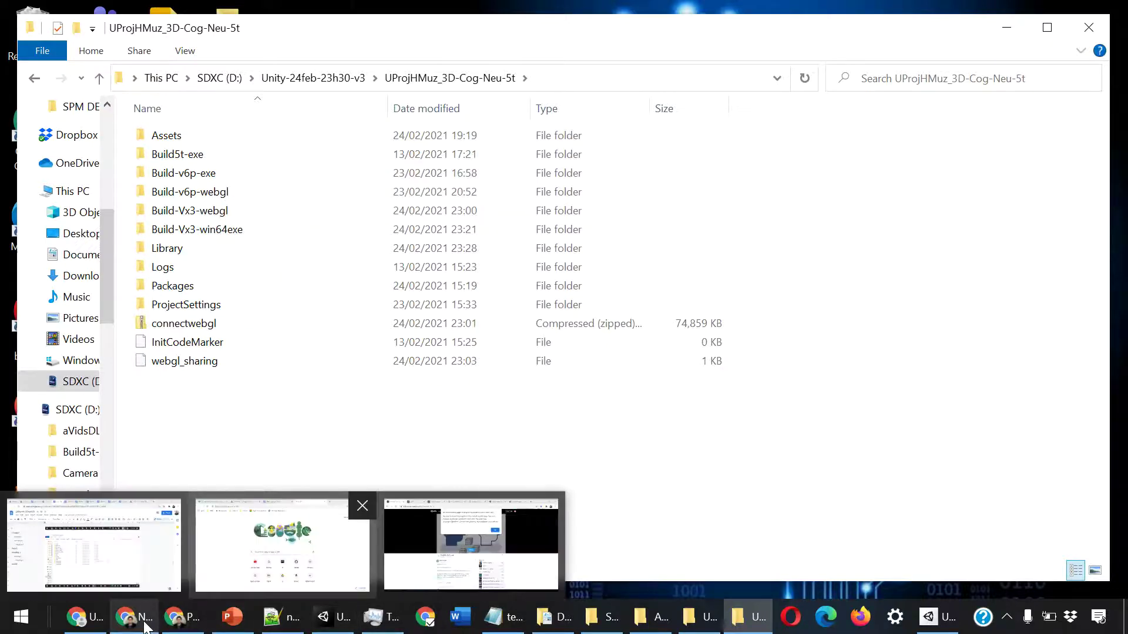
{"action": "mouse_move", "coordinate": [747, 616]}
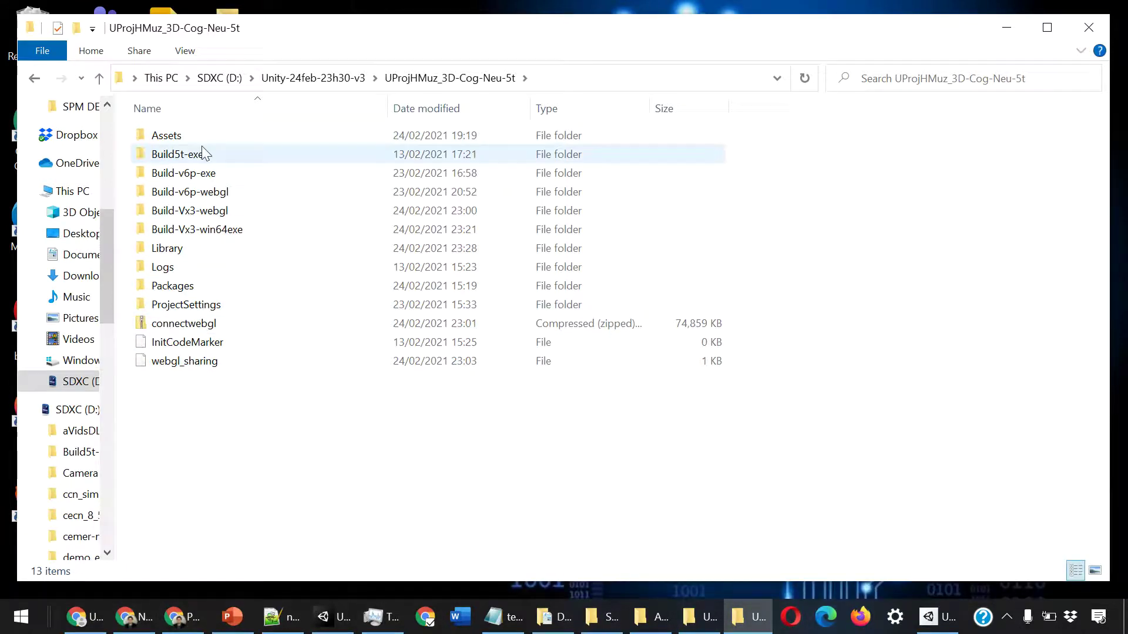
{"action": "double_click", "coordinate": [181, 135]}
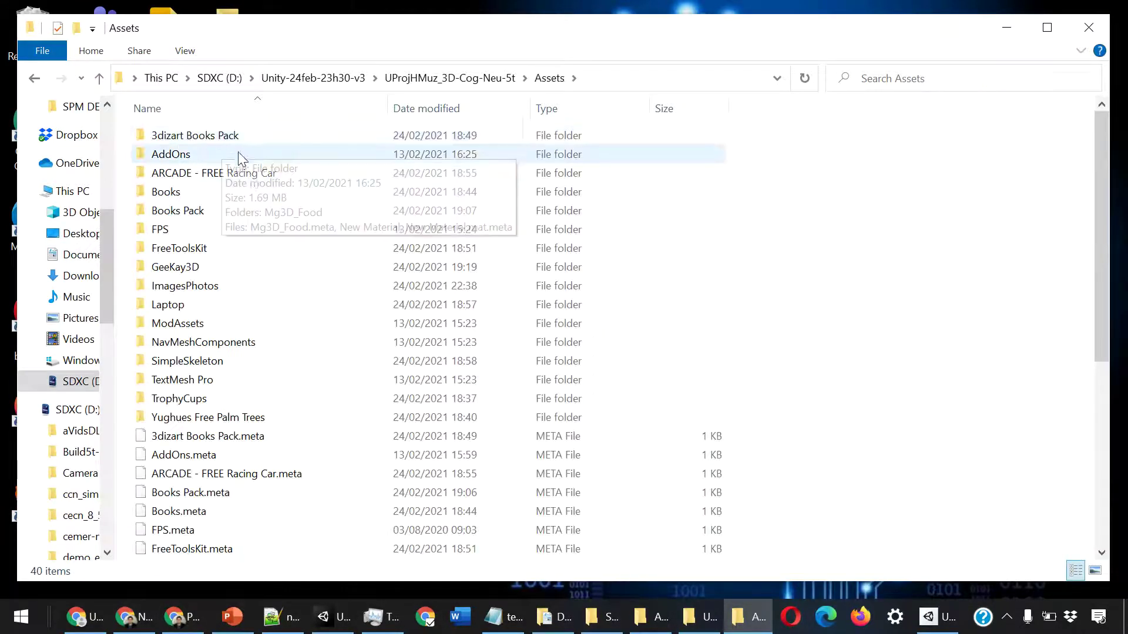
{"action": "scroll", "coordinate": [227, 400], "scroll_direction": "down", "scroll_amount": 2}
{"action": "scroll", "coordinate": [229, 405], "scroll_direction": "down", "scroll_amount": 3}
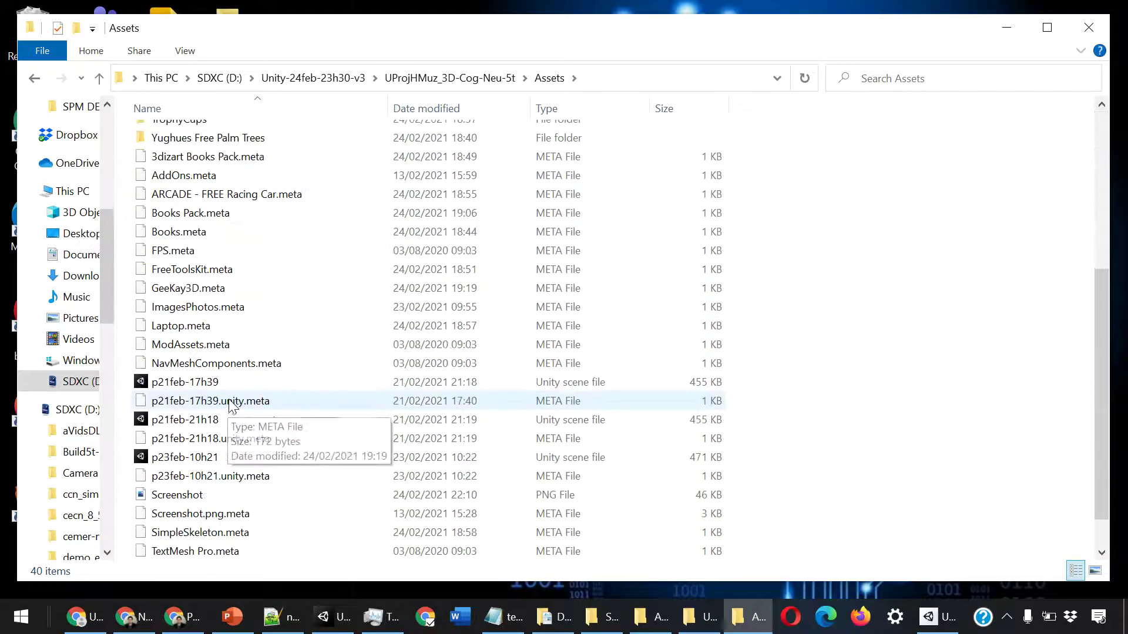
{"action": "scroll", "coordinate": [227, 394], "scroll_direction": "down", "scroll_amount": 1}
{"action": "scroll", "coordinate": [227, 389], "scroll_direction": "up", "scroll_amount": 5}
{"action": "scroll", "coordinate": [223, 329], "scroll_direction": "up", "scroll_amount": 1}
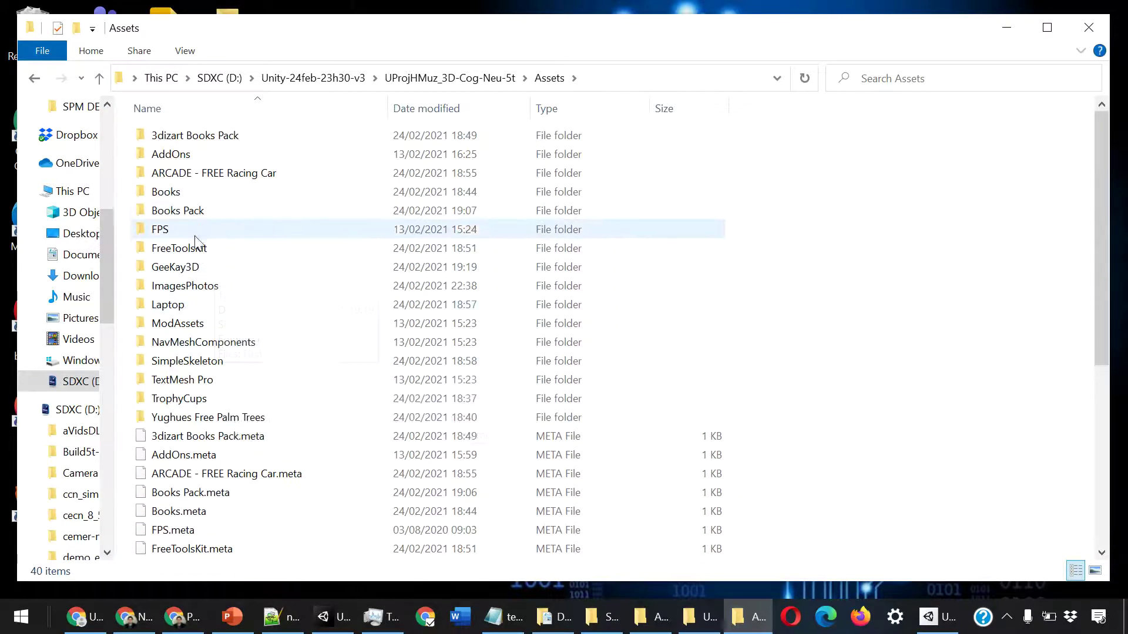
{"action": "double_click", "coordinate": [212, 291]}
{"action": "scroll", "coordinate": [303, 338], "scroll_direction": "down", "scroll_amount": 2}
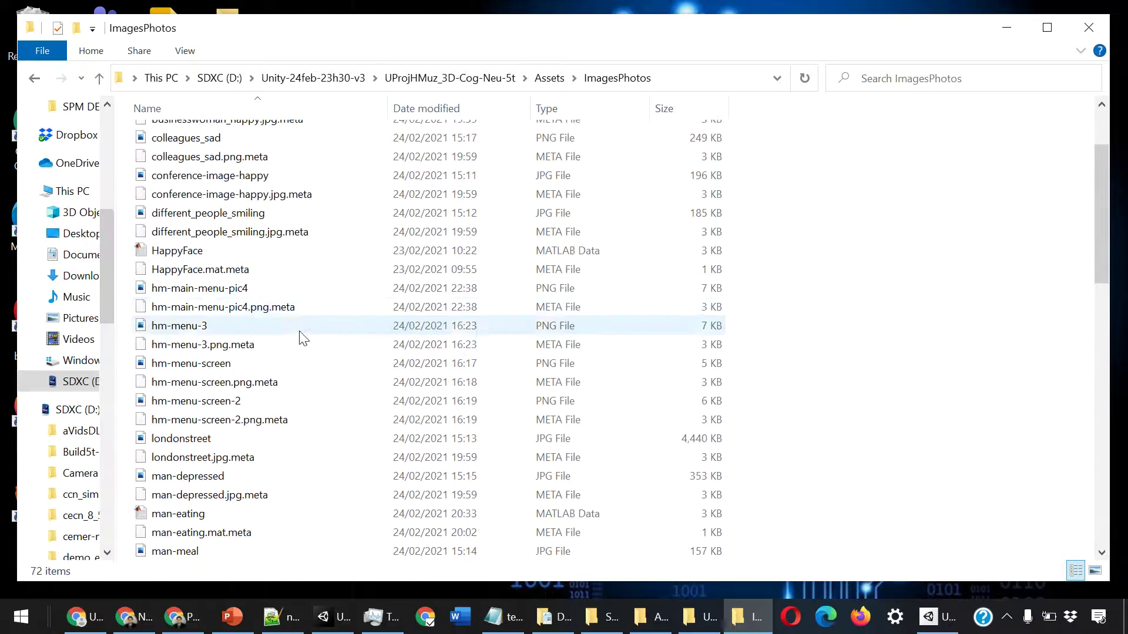
{"action": "scroll", "coordinate": [300, 338], "scroll_direction": "up", "scroll_amount": 2}
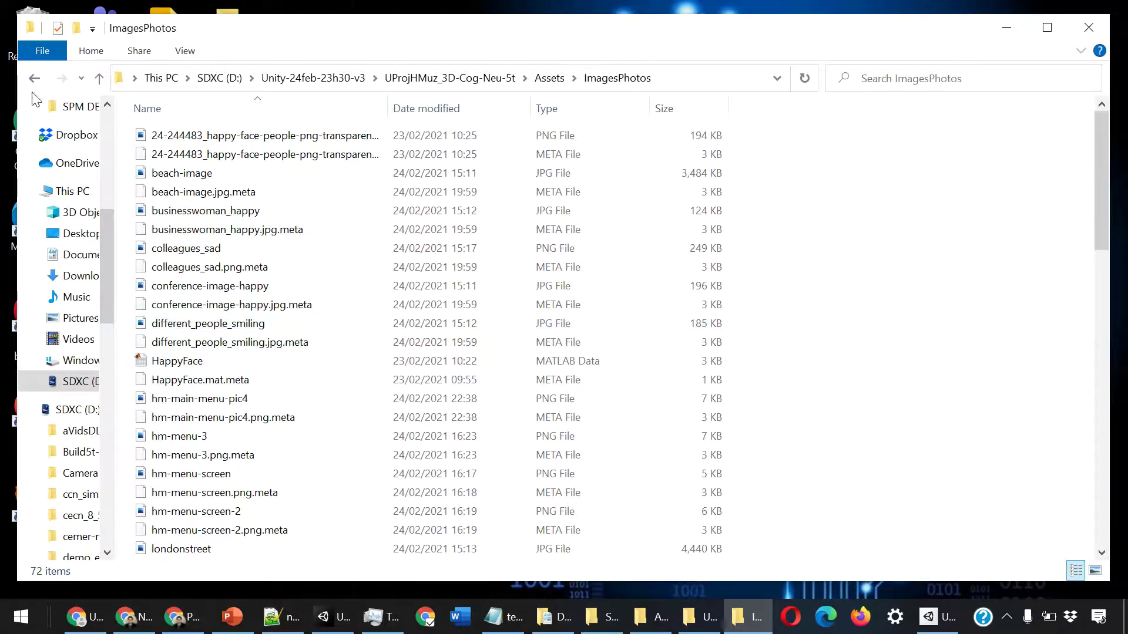
{"action": "left_click", "coordinate": [100, 79]}
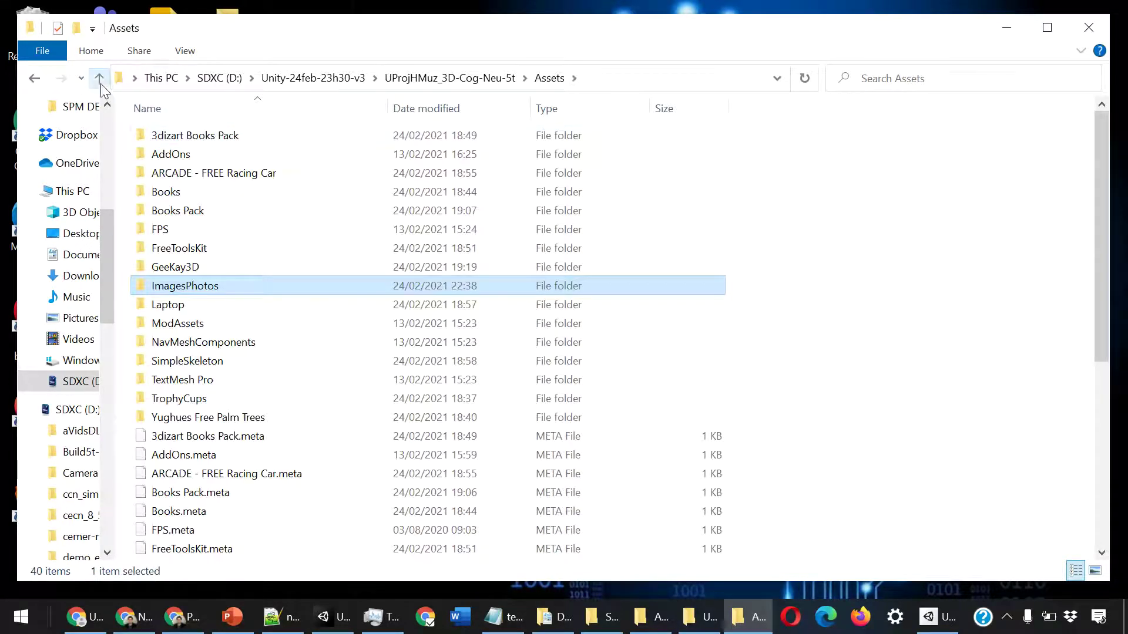
{"action": "left_click", "coordinate": [100, 79]}
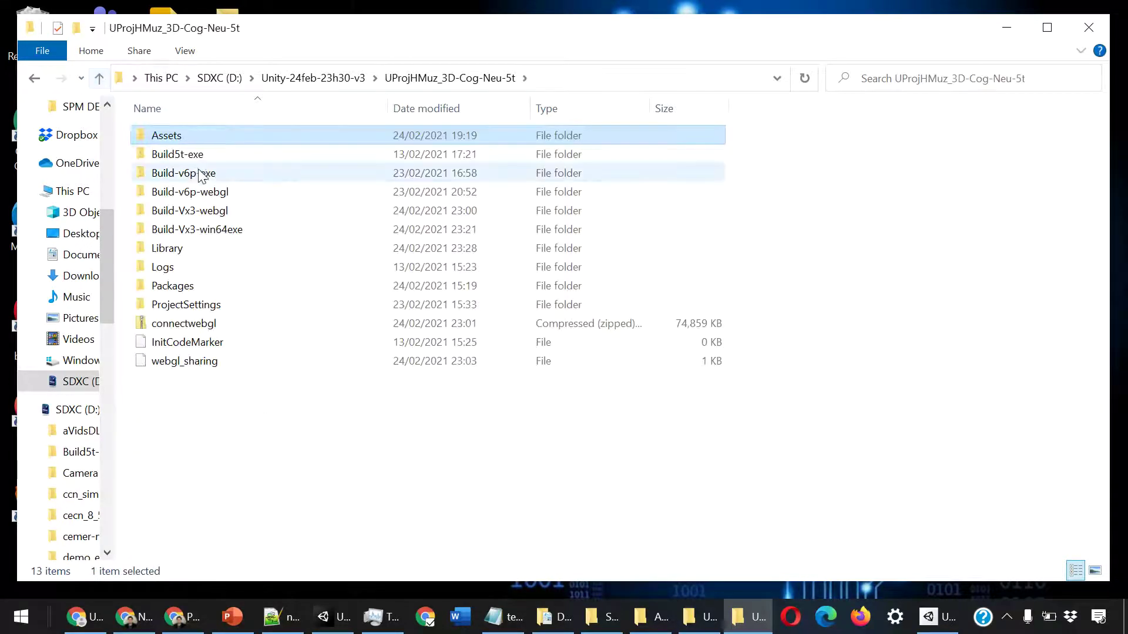
- Check the ProjectSettings, Packages, Logs and Library folders one after another
{"action": "double_click", "coordinate": [188, 305]}
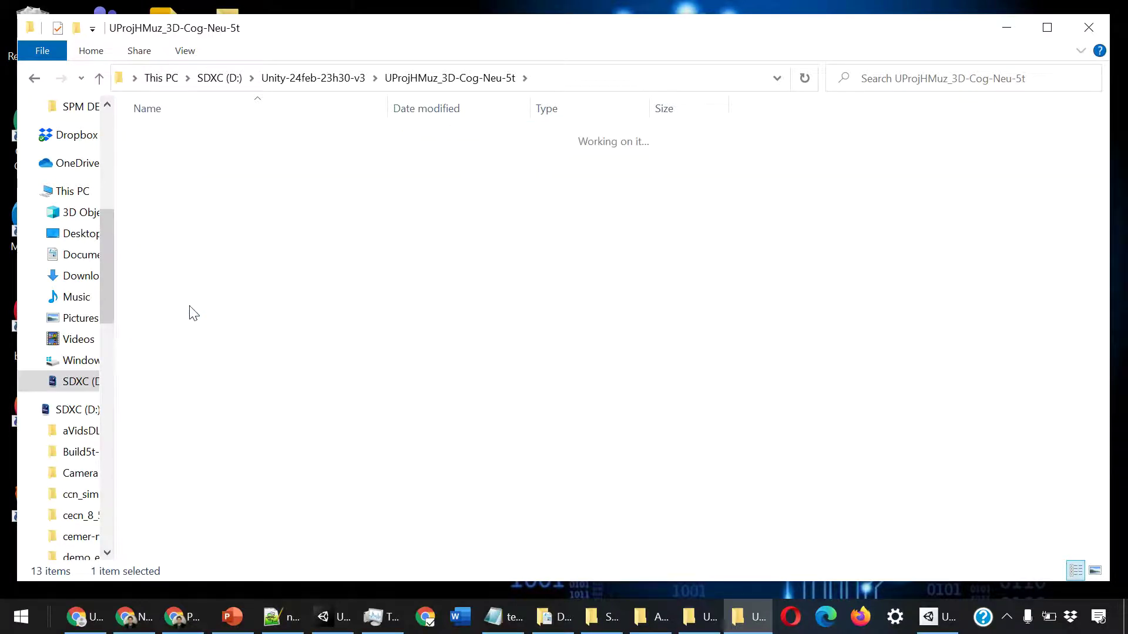
{"action": "left_click", "coordinate": [99, 78]}
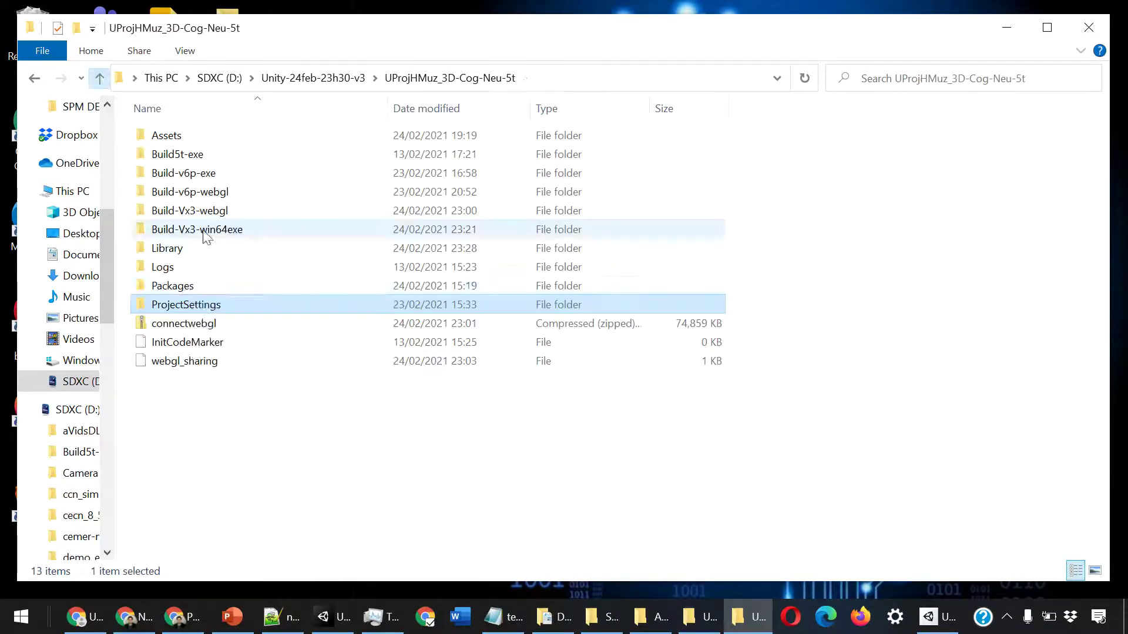
{"action": "double_click", "coordinate": [172, 286]}
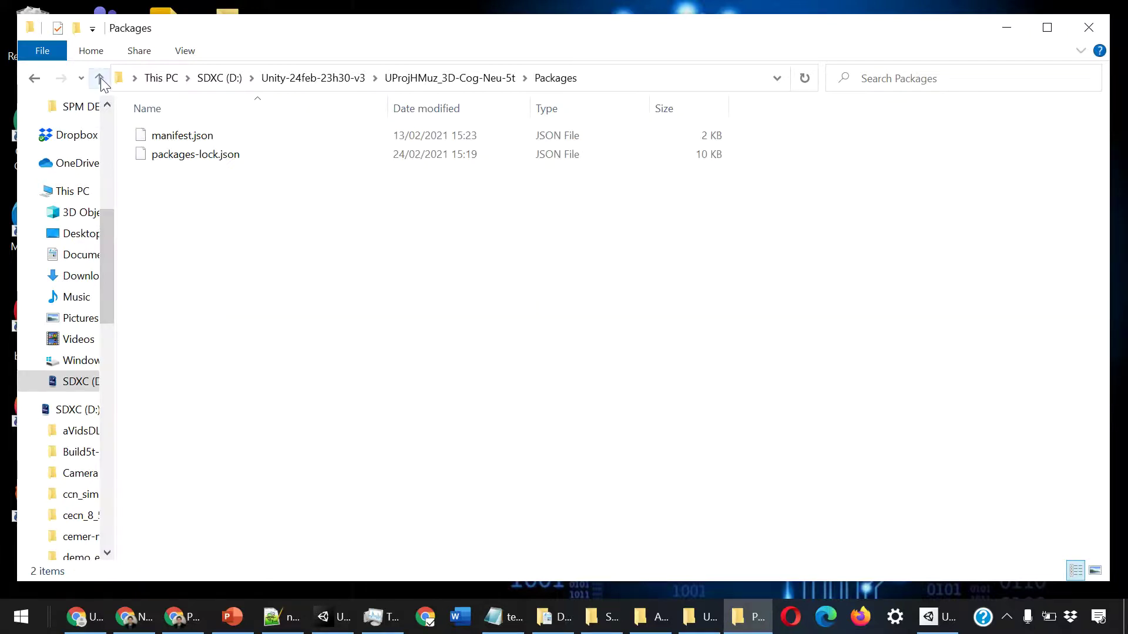
{"action": "left_click", "coordinate": [99, 78]}
{"action": "double_click", "coordinate": [163, 268]}
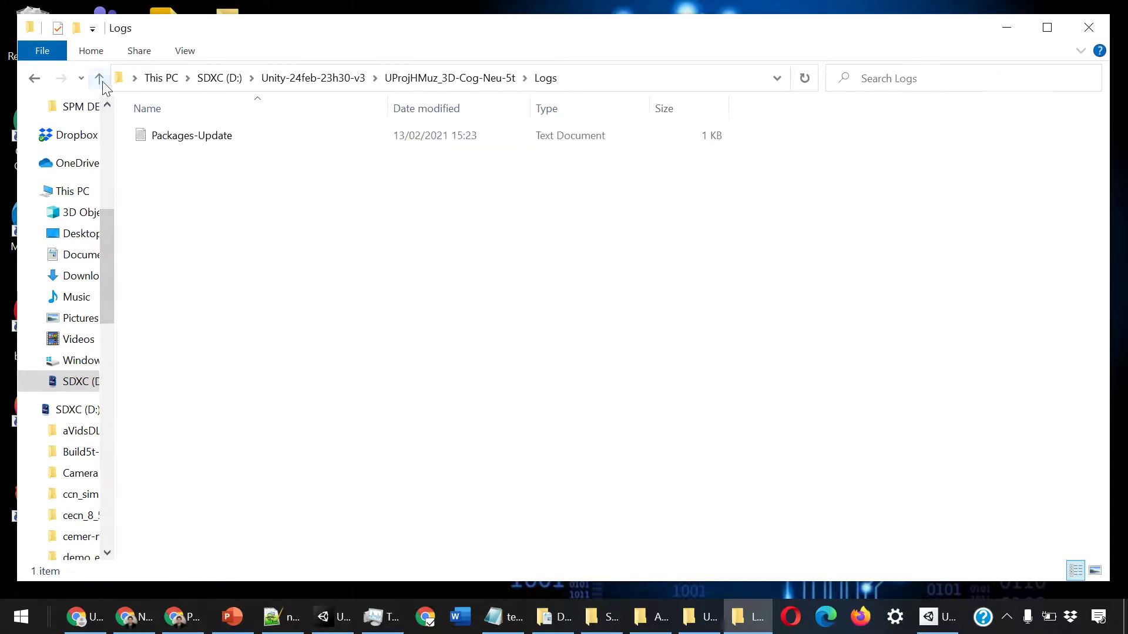
{"action": "left_click", "coordinate": [99, 79]}
{"action": "double_click", "coordinate": [167, 249]}
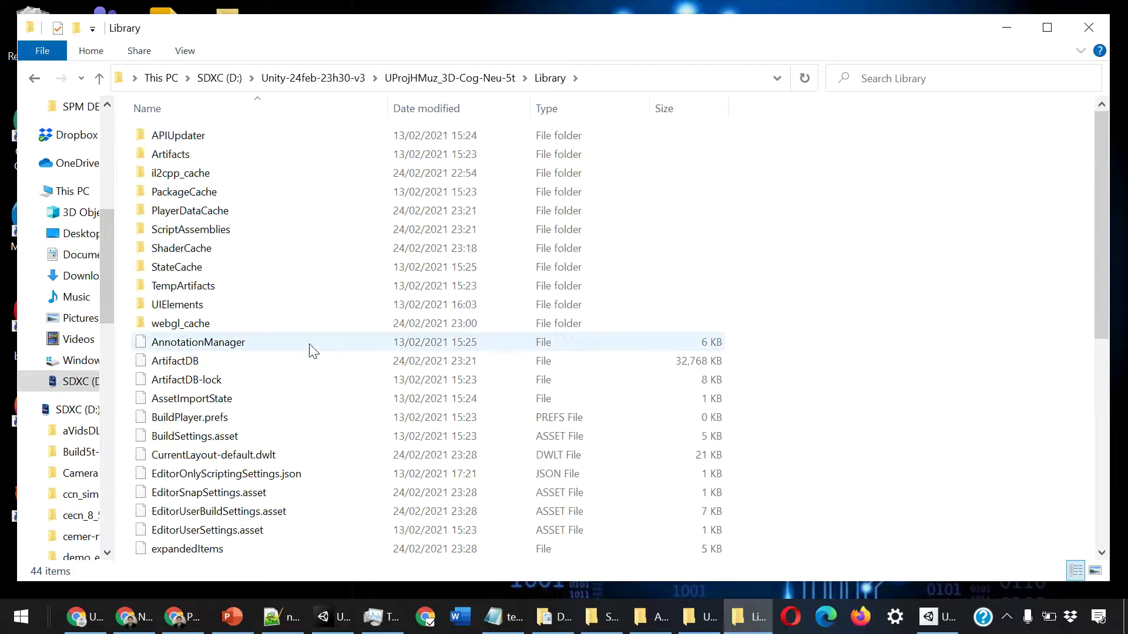
{"action": "scroll", "coordinate": [311, 351], "scroll_direction": "down", "scroll_amount": 4}
{"action": "scroll", "coordinate": [311, 353], "scroll_direction": "down", "scroll_amount": 2}
{"action": "scroll", "coordinate": [311, 355], "scroll_direction": "up", "scroll_amount": 2}
{"action": "scroll", "coordinate": [311, 356], "scroll_direction": "up", "scroll_amount": 1}
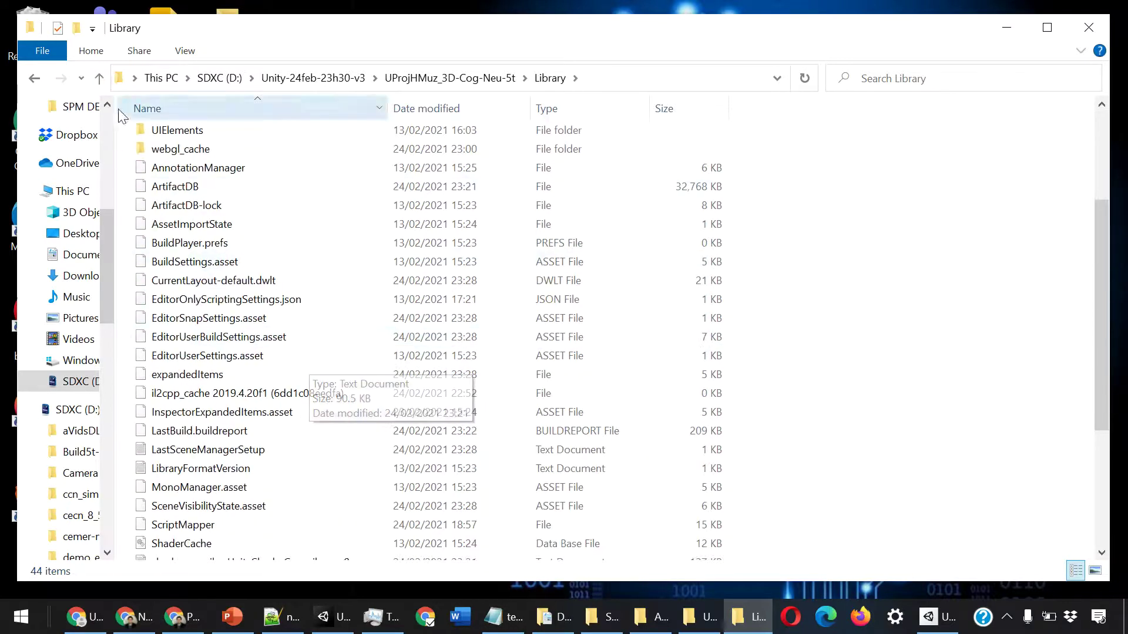
{"action": "left_click", "coordinate": [99, 79]}
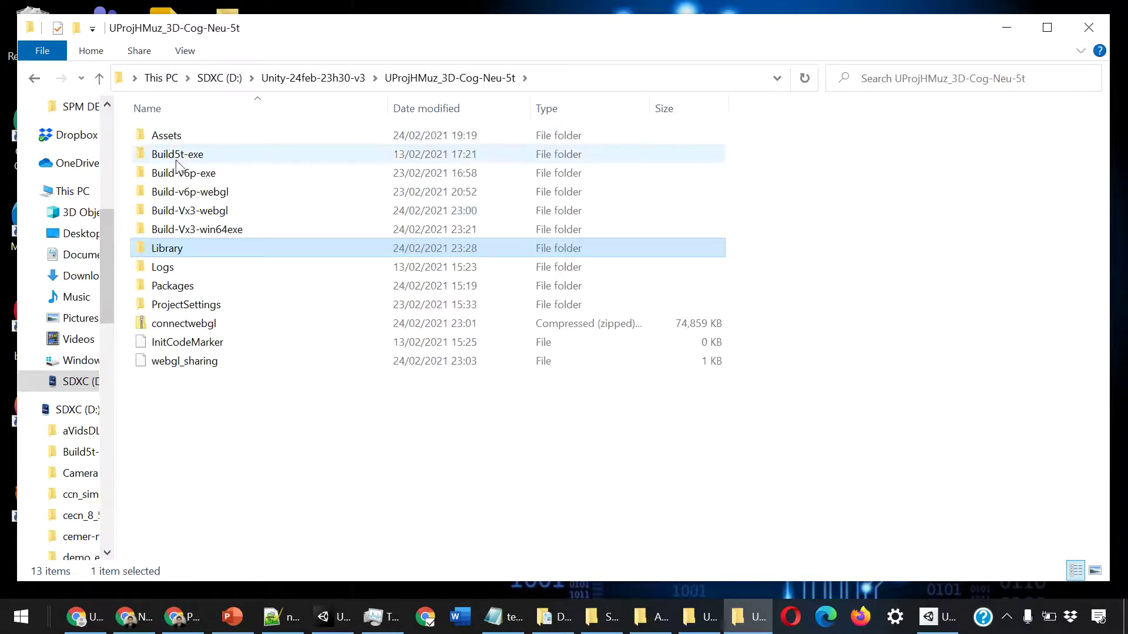
- Inspect Build-Vx3-webgl, then Build-Vx3-win64exe with its UProjHMuz_3D-Cog-Neu-5t_Data and MonoBleedingEdge subfolders
{"action": "left_click", "coordinate": [210, 215]}
{"action": "double_click", "coordinate": [210, 215]}
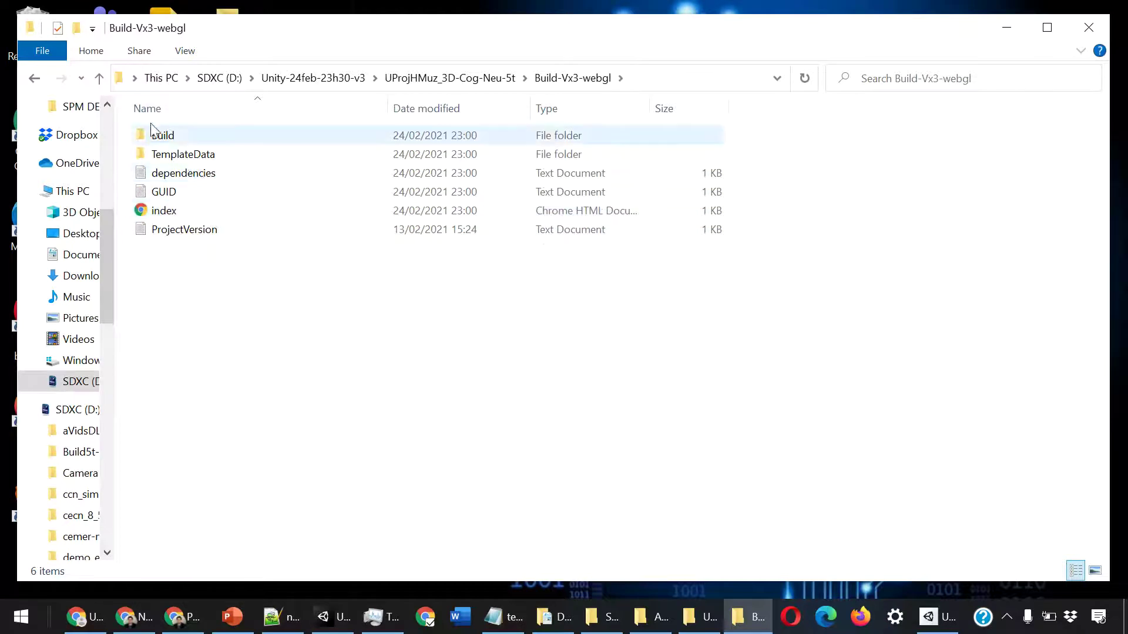
{"action": "left_click", "coordinate": [99, 79]}
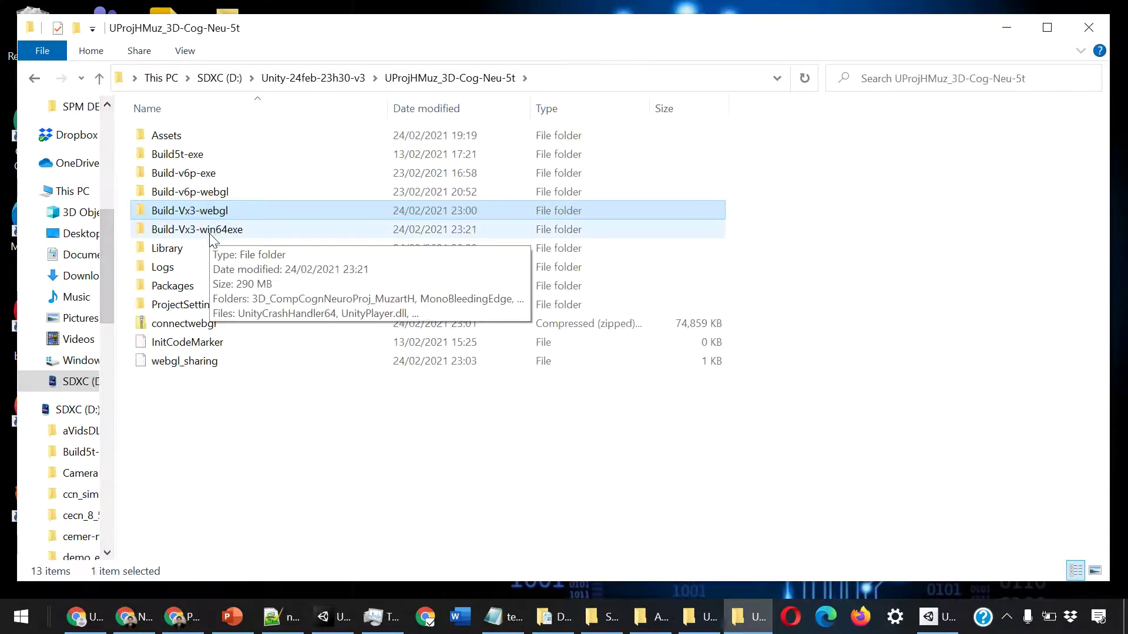
{"action": "double_click", "coordinate": [216, 228]}
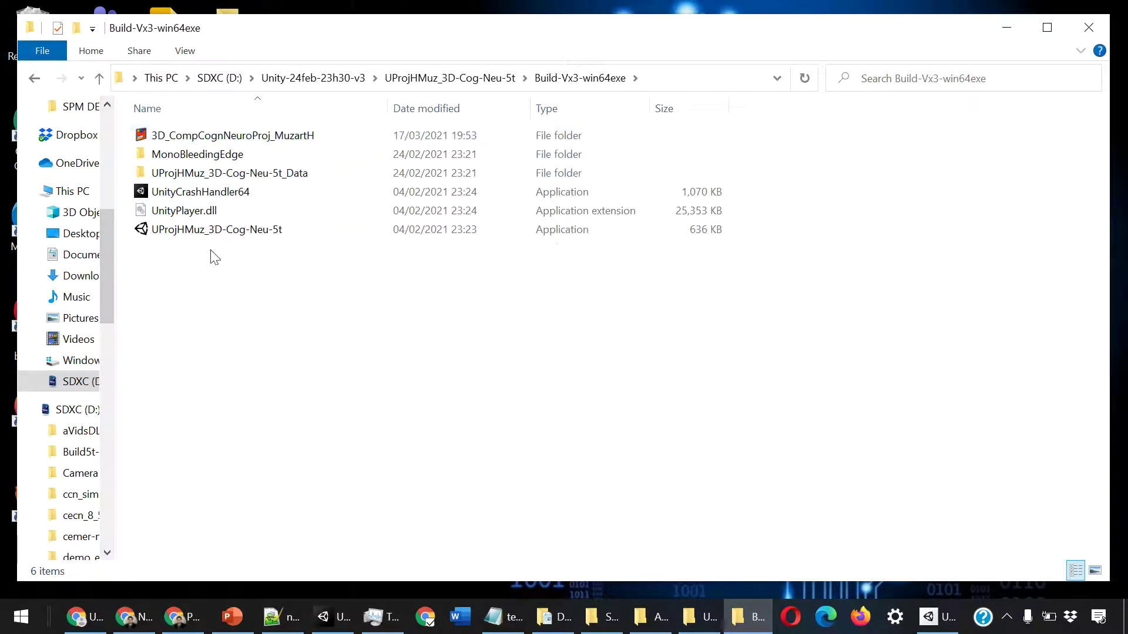
{"action": "double_click", "coordinate": [228, 173]}
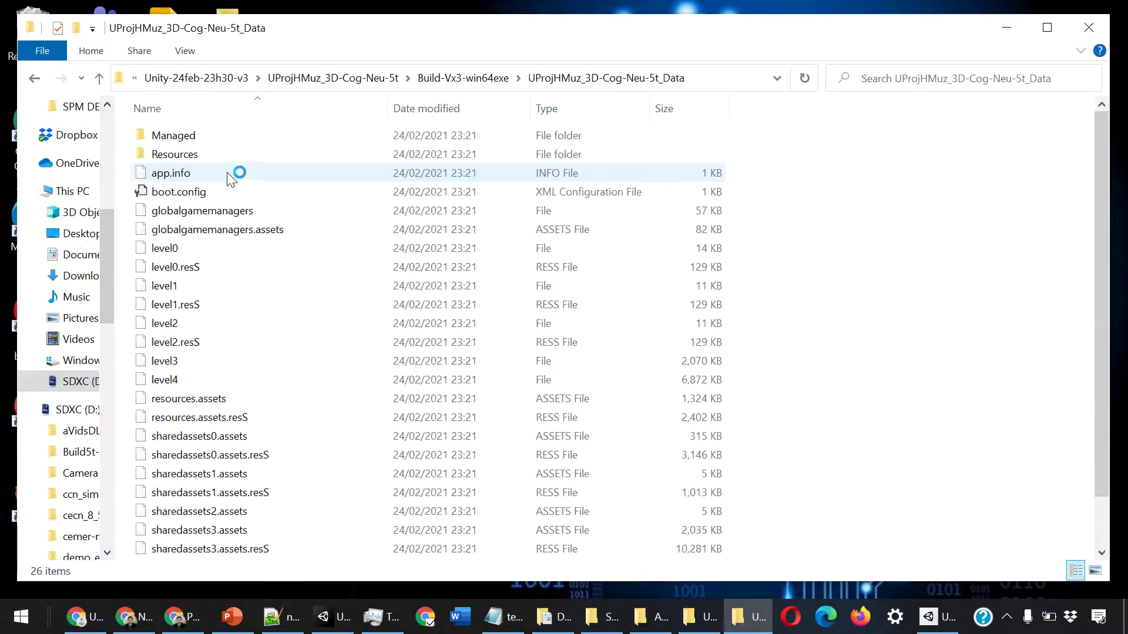
{"action": "scroll", "coordinate": [294, 322], "scroll_direction": "down", "scroll_amount": 1}
{"action": "scroll", "coordinate": [294, 322], "scroll_direction": "up", "scroll_amount": 1}
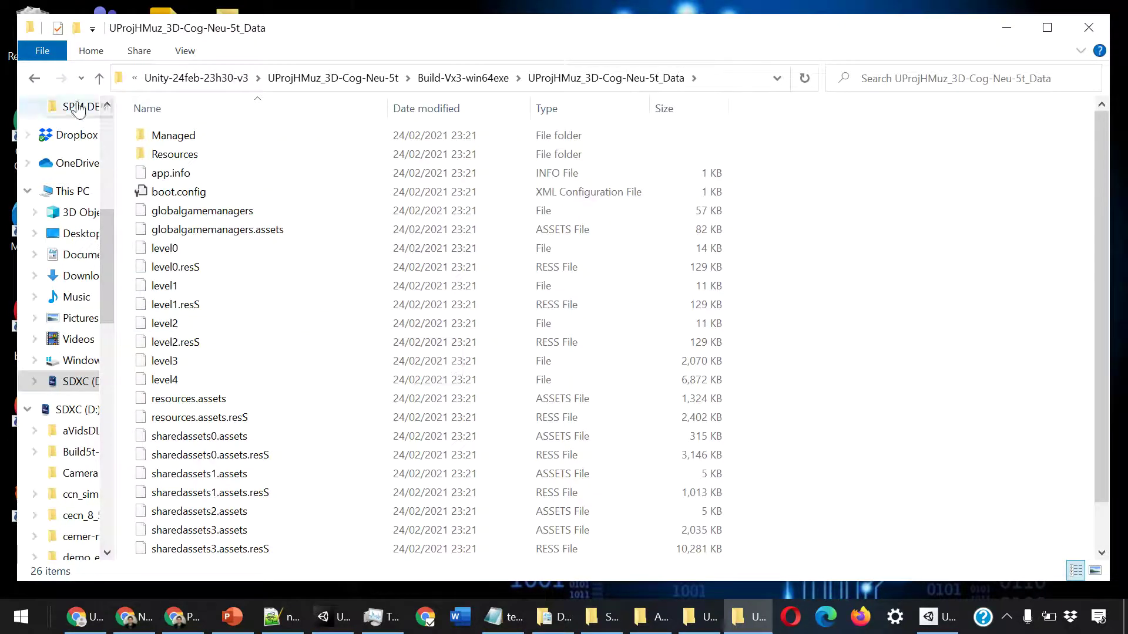
{"action": "left_click", "coordinate": [100, 79]}
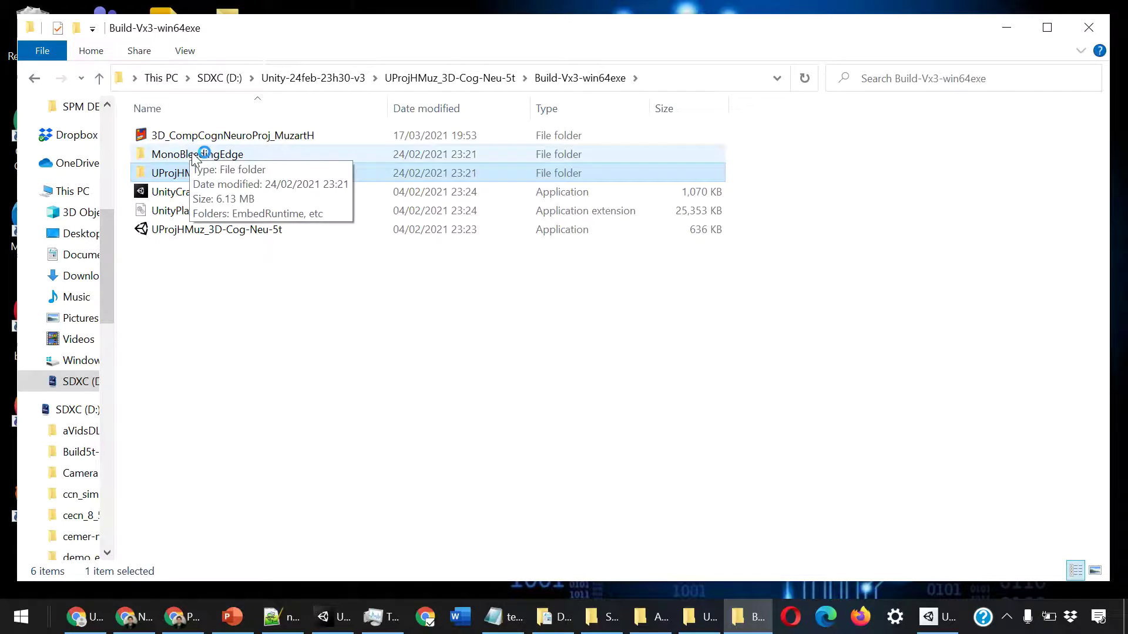
{"action": "double_click", "coordinate": [195, 155]}
{"action": "left_click", "coordinate": [99, 79]}
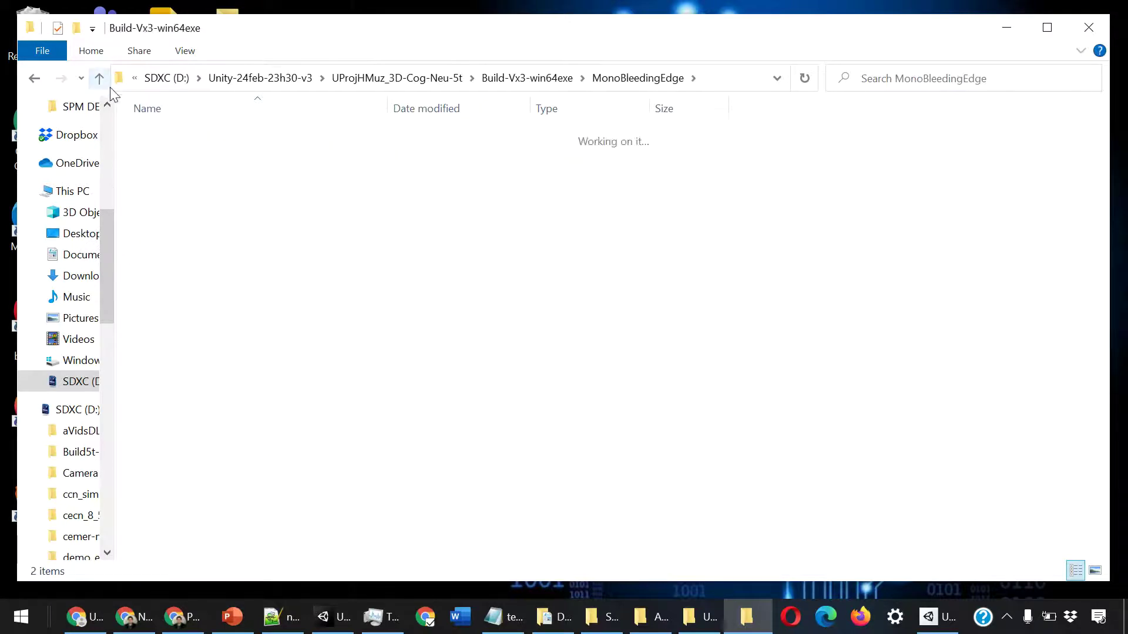
{"action": "double_click", "coordinate": [213, 134]}
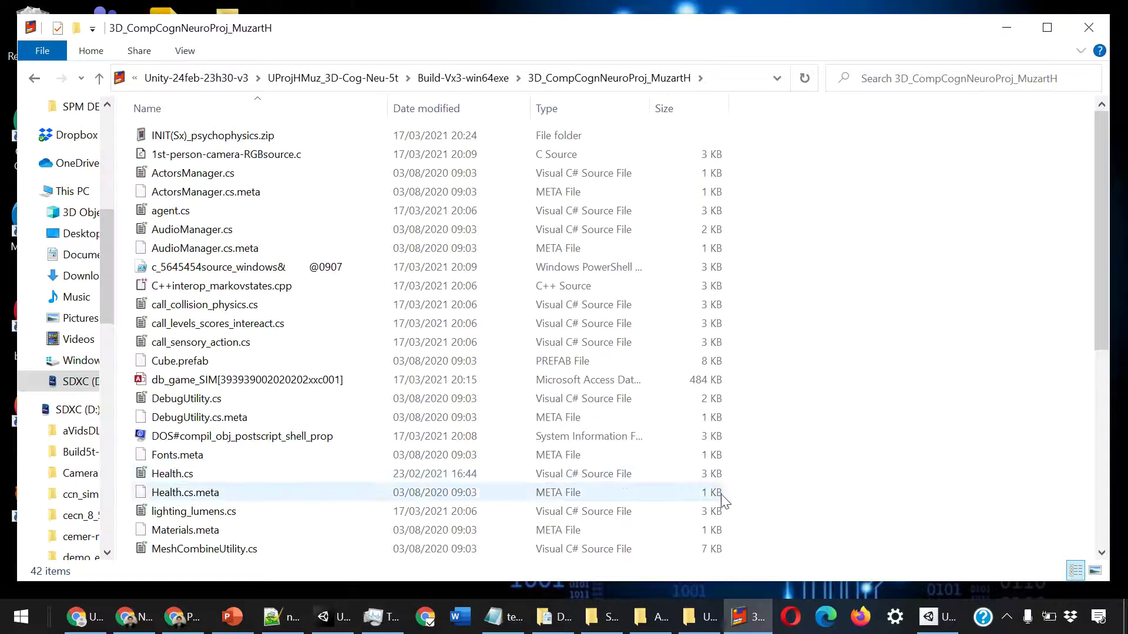
{"action": "scroll", "coordinate": [723, 526], "scroll_direction": "down", "scroll_amount": 1}
{"action": "scroll", "coordinate": [724, 527], "scroll_direction": "down", "scroll_amount": 1}
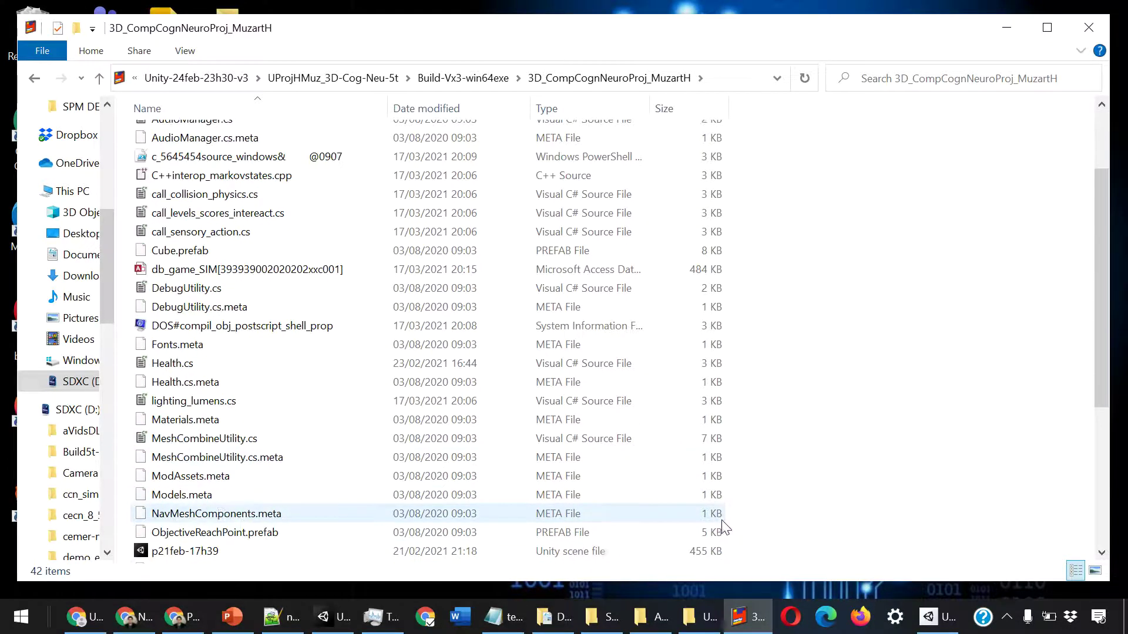
{"action": "scroll", "coordinate": [722, 526], "scroll_direction": "down", "scroll_amount": 1}
{"action": "scroll", "coordinate": [721, 525], "scroll_direction": "down", "scroll_amount": 2}
{"action": "scroll", "coordinate": [722, 525], "scroll_direction": "down", "scroll_amount": 1}
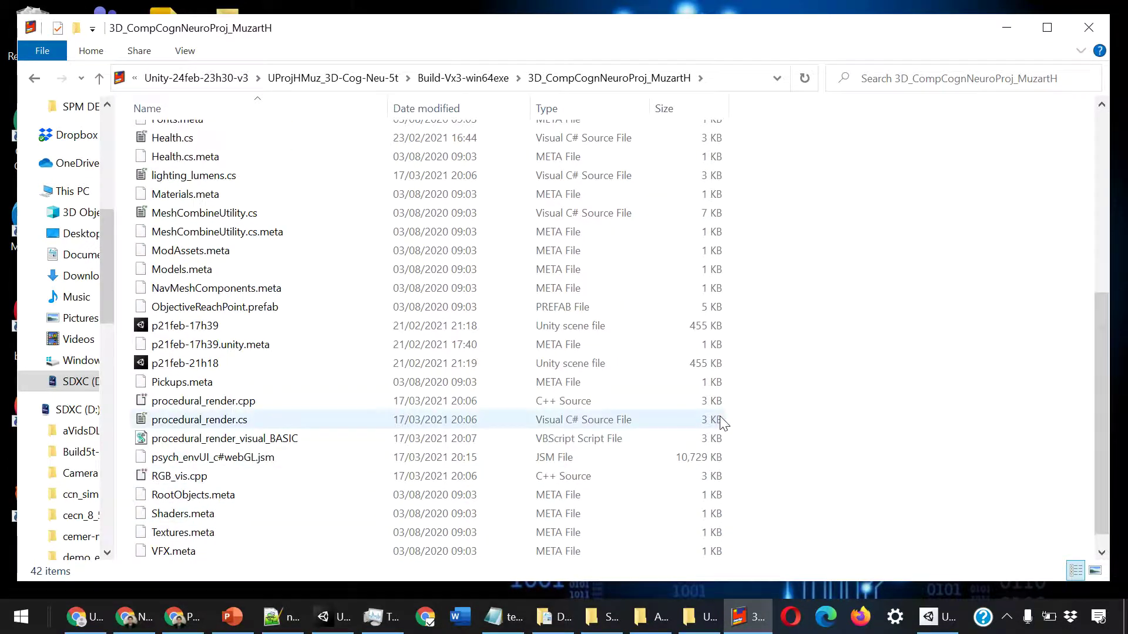
{"action": "scroll", "coordinate": [717, 473], "scroll_direction": "down", "scroll_amount": 1}
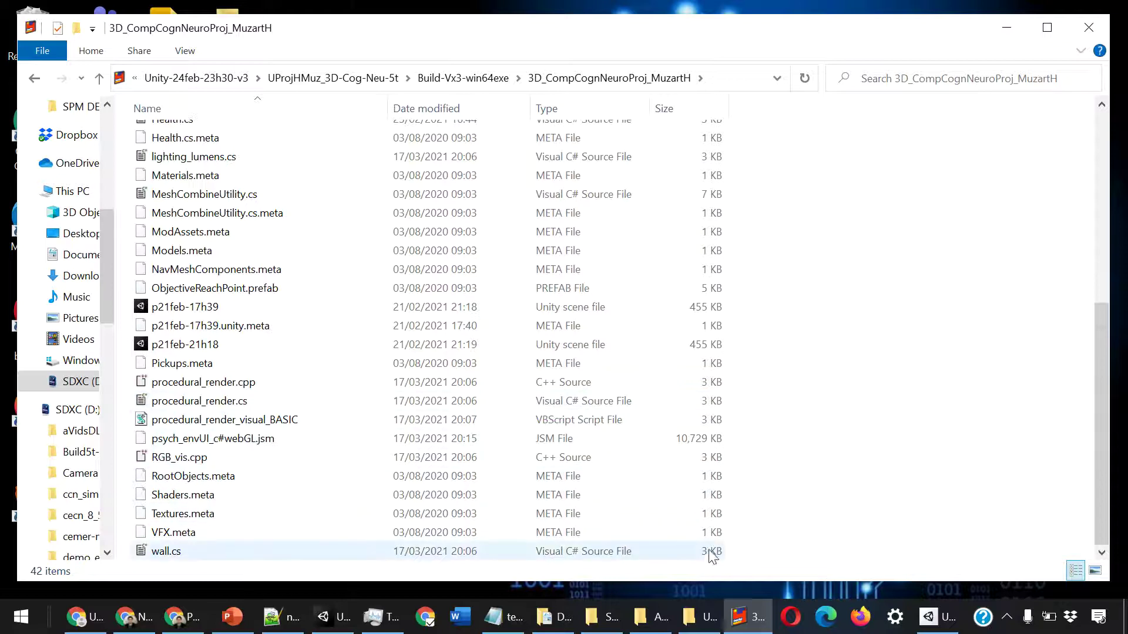
{"action": "scroll", "coordinate": [218, 329], "scroll_direction": "up", "scroll_amount": 3}
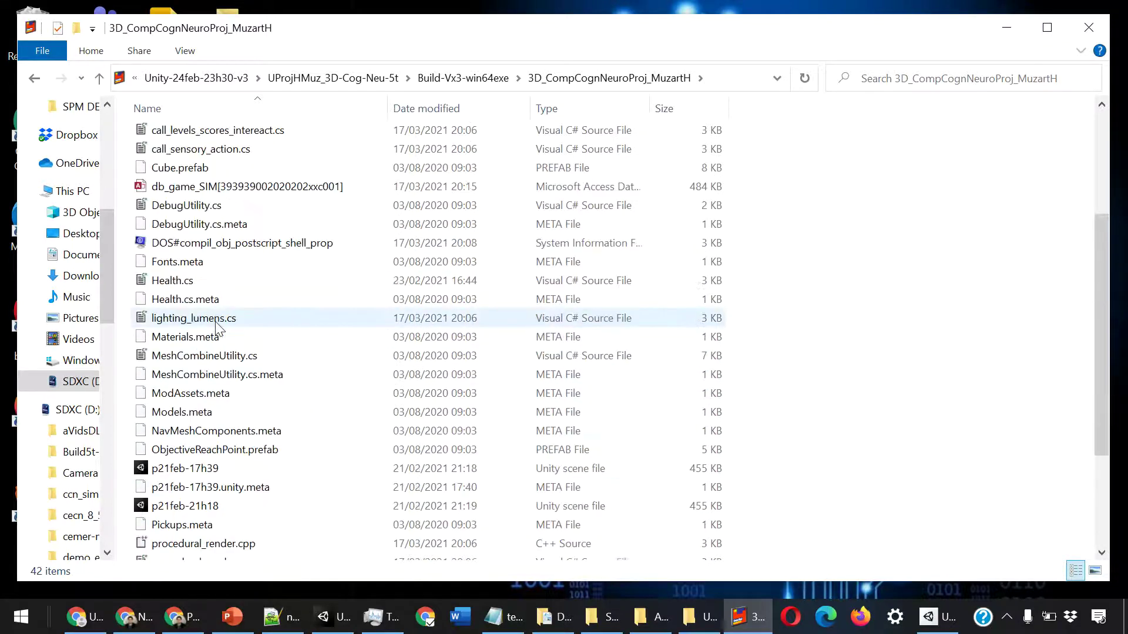
{"action": "scroll", "coordinate": [215, 320], "scroll_direction": "up", "scroll_amount": 1}
{"action": "scroll", "coordinate": [229, 420], "scroll_direction": "down", "scroll_amount": 2}
{"action": "scroll", "coordinate": [245, 421], "scroll_direction": "down", "scroll_amount": 2}
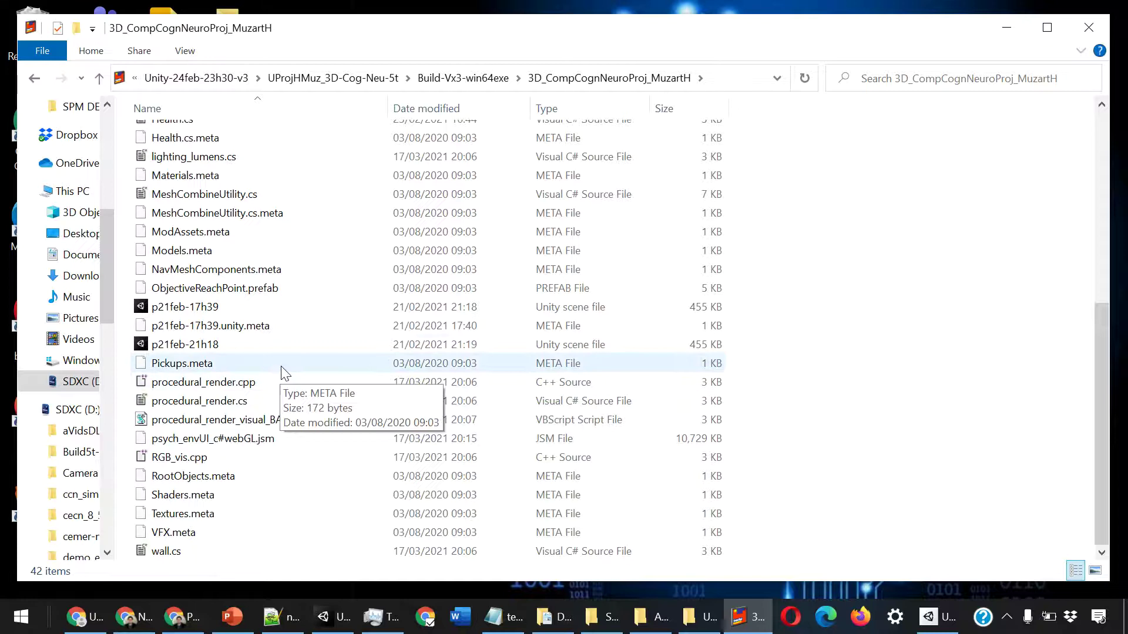
{"action": "scroll", "coordinate": [283, 329], "scroll_direction": "up", "scroll_amount": 3}
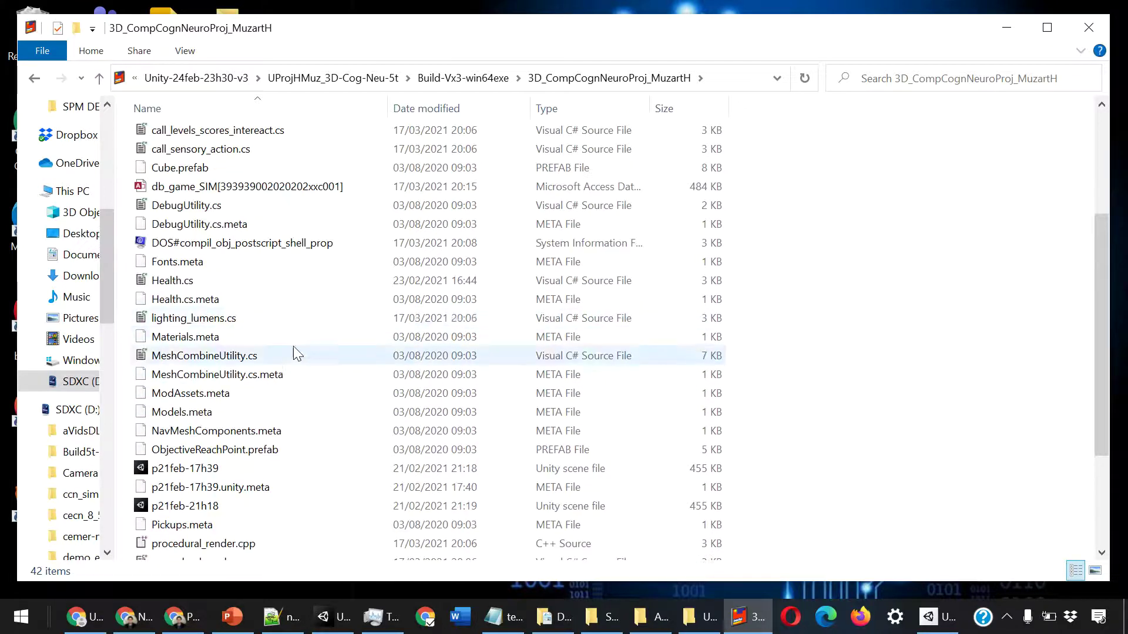
{"action": "scroll", "coordinate": [295, 352], "scroll_direction": "up", "scroll_amount": 1}
{"action": "scroll", "coordinate": [295, 329], "scroll_direction": "up", "scroll_amount": 2}
{"action": "scroll", "coordinate": [291, 288], "scroll_direction": "up", "scroll_amount": 1}
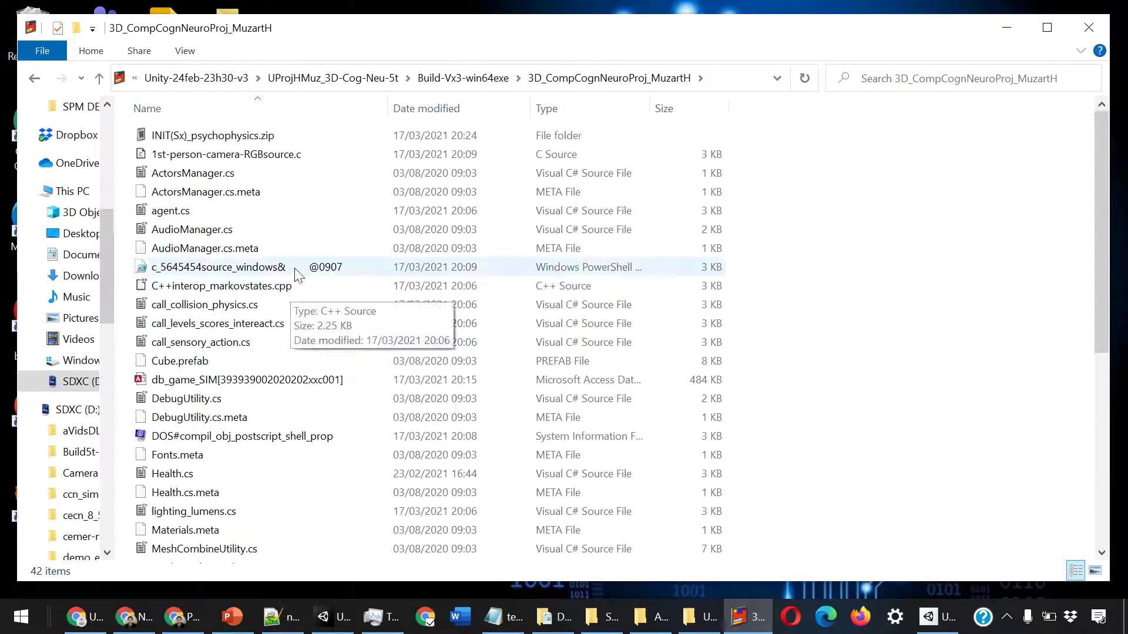
{"action": "left_click", "coordinate": [97, 81]}
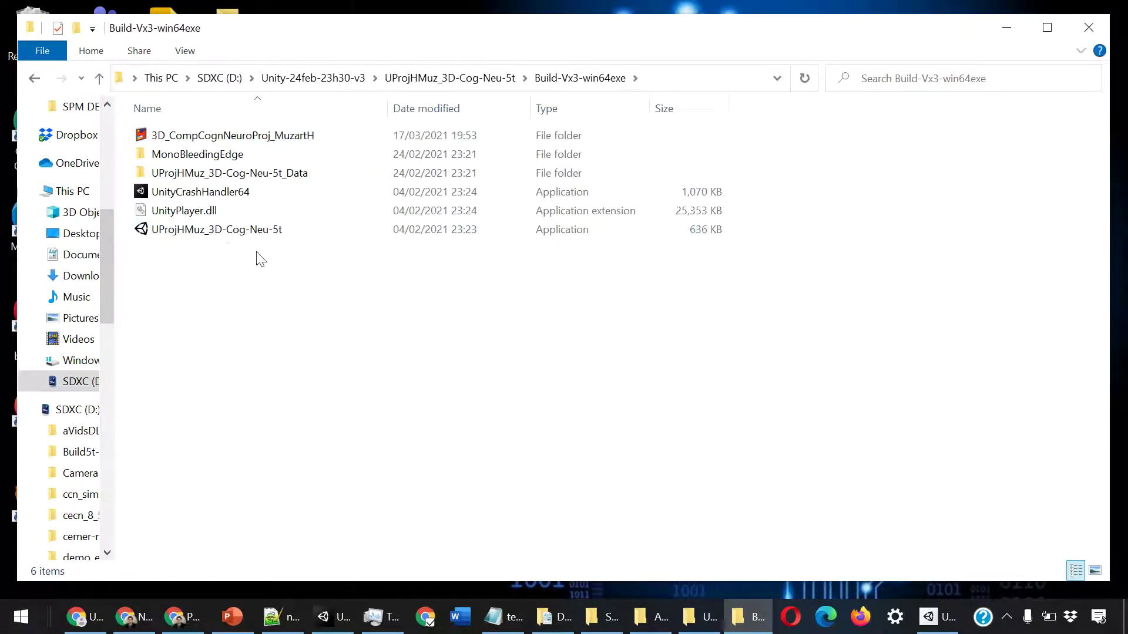
- Glance at the Start menu app list, then select the UProjHMuz_3D-Cog-Neu-5t application
{"action": "left_click", "coordinate": [21, 616]}
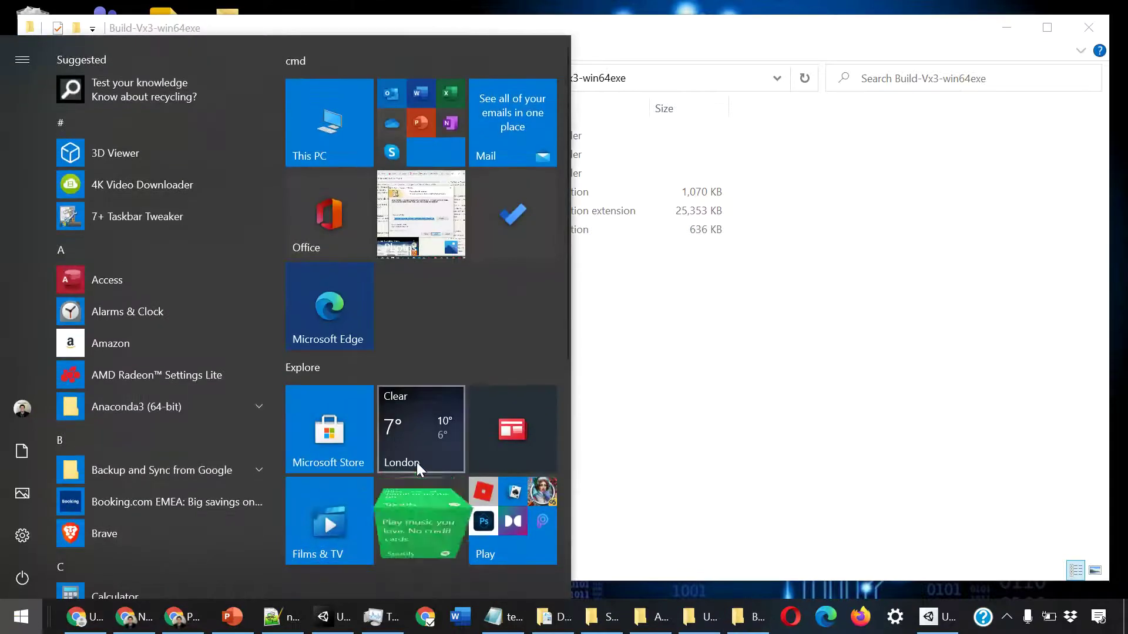
{"action": "scroll", "coordinate": [478, 488], "scroll_direction": "down", "scroll_amount": 2}
{"action": "left_click", "coordinate": [660, 446]}
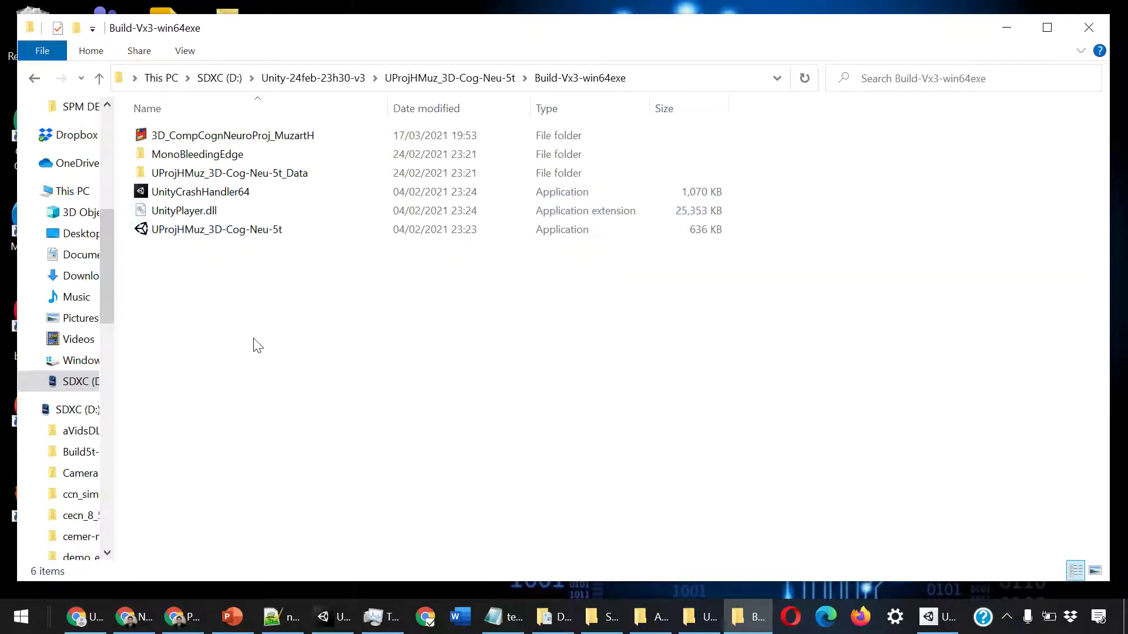
{"action": "left_click", "coordinate": [223, 238]}
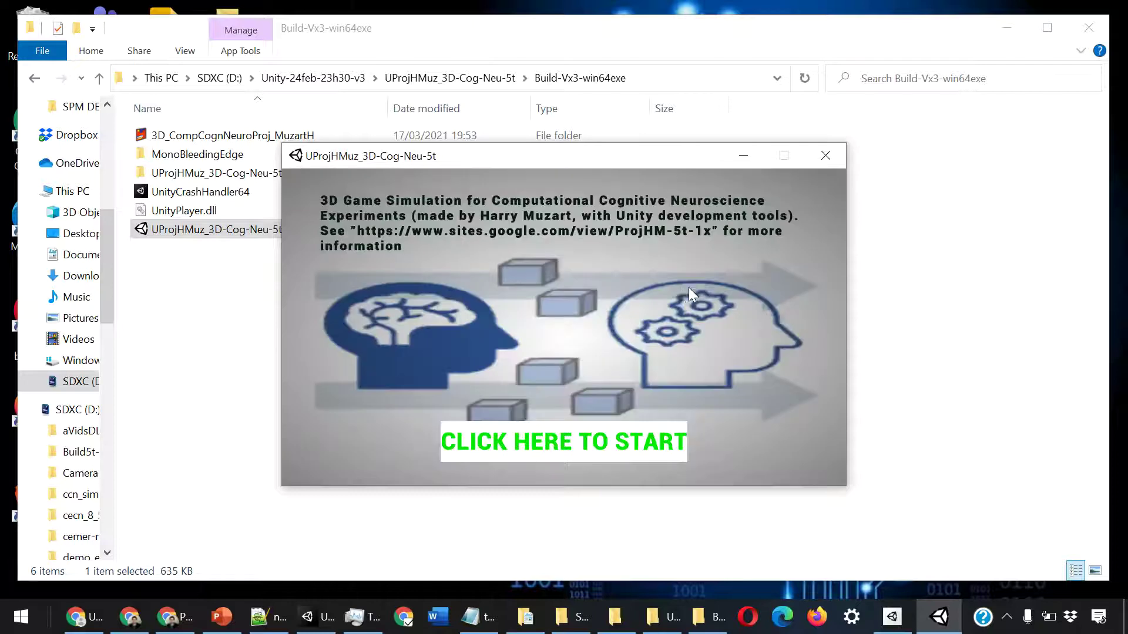
- Reposition the game window slightly and close its start window
{"action": "left_click_drag", "start_coordinate": [424, 167], "coordinate": [436, 209]}
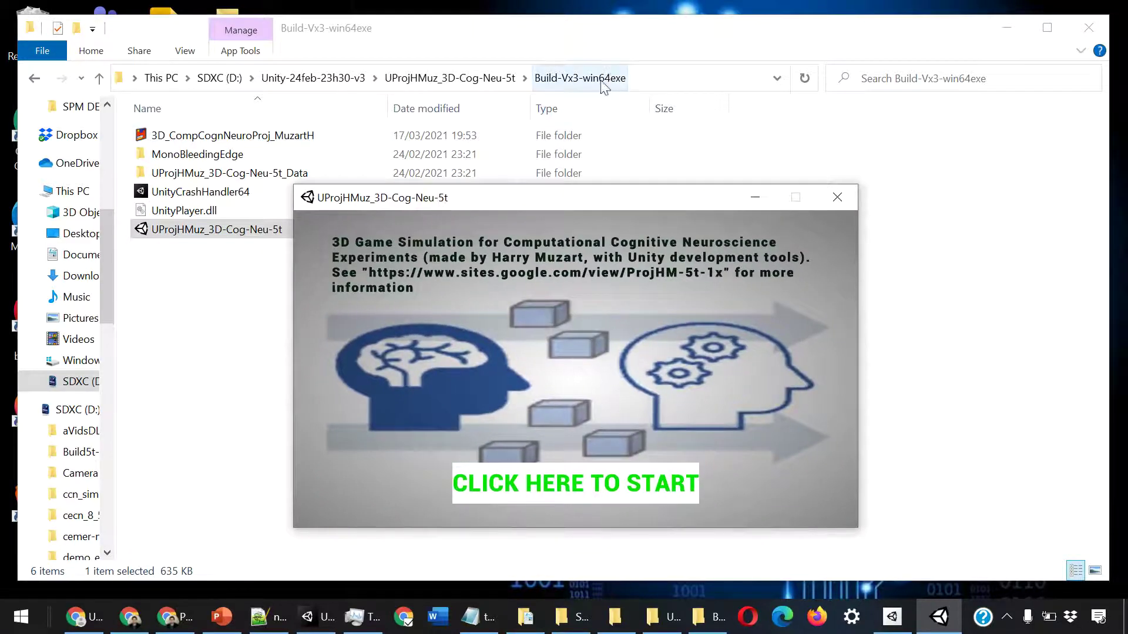
{"action": "left_click_drag", "start_coordinate": [568, 200], "coordinate": [594, 168]}
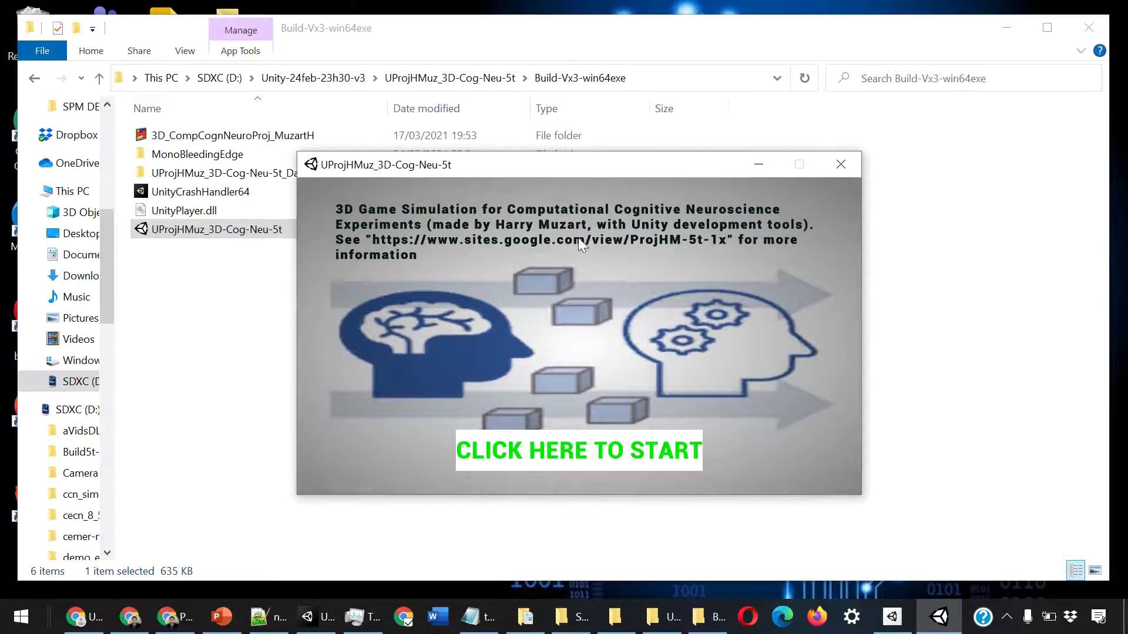
{"action": "left_click", "coordinate": [573, 459]}
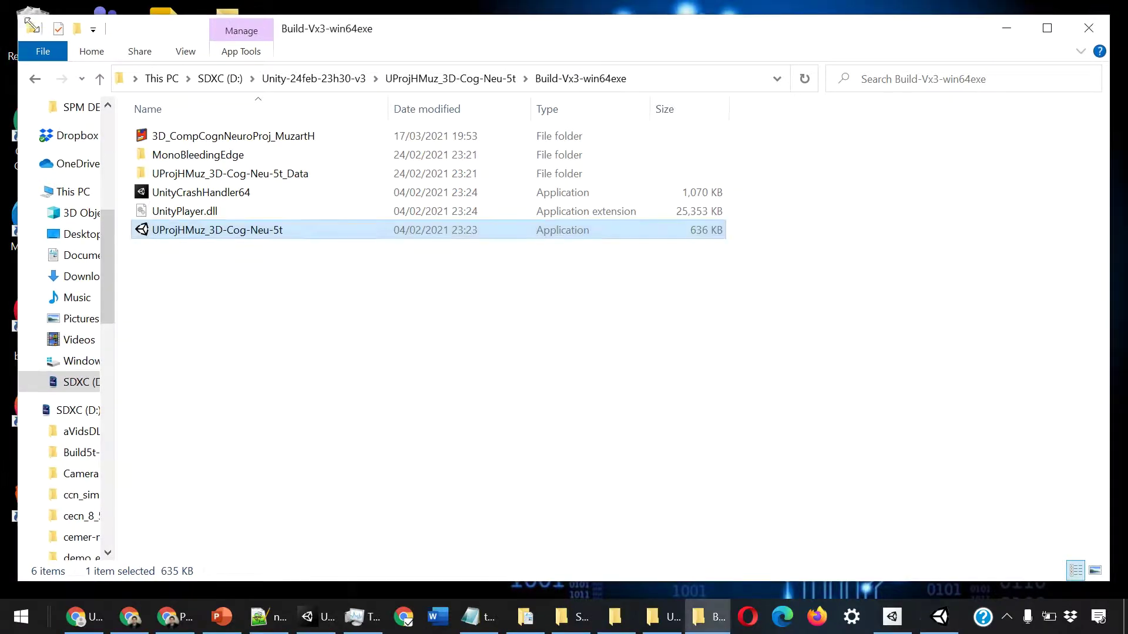
- Shrink the Explorer window slightly narrower and shorter while bringing the game forward
{"action": "left_click_drag", "start_coordinate": [31, 25], "coordinate": [41, 30]}
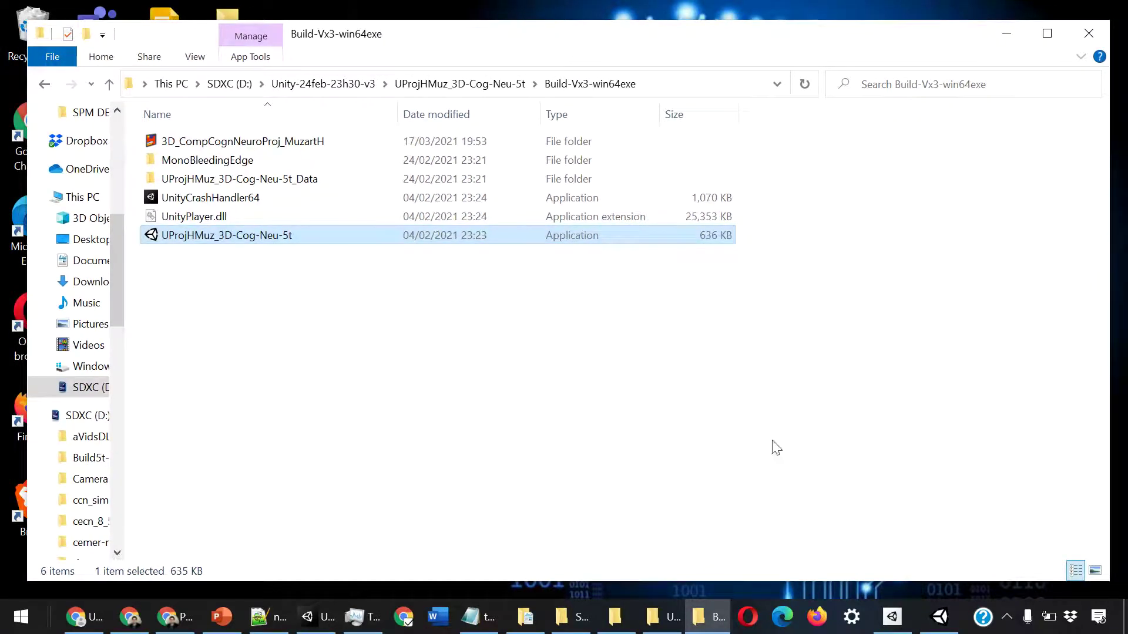
{"action": "left_click", "coordinate": [940, 617]}
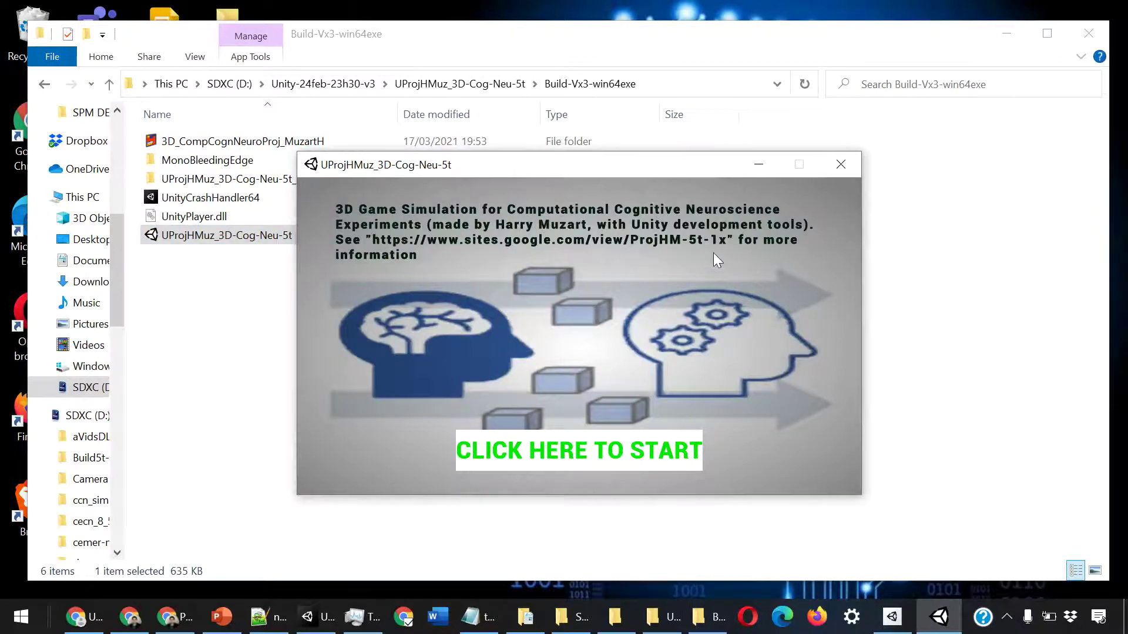
{"action": "left_click_drag", "start_coordinate": [1108, 336], "coordinate": [1067, 347]}
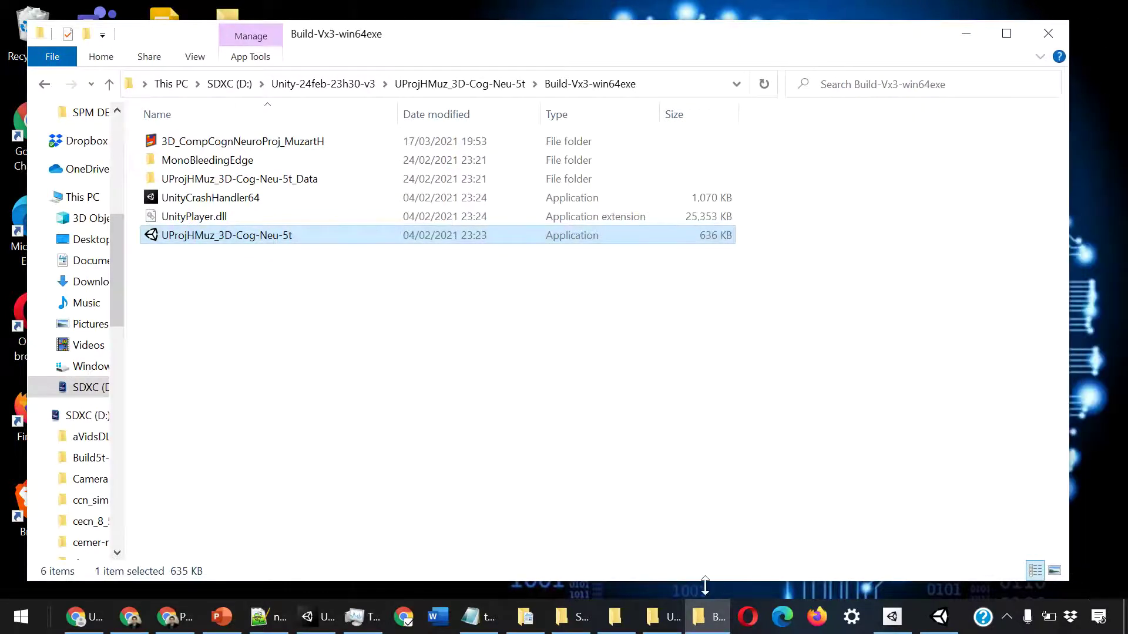
{"action": "left_click_drag", "start_coordinate": [708, 581], "coordinate": [707, 579]}
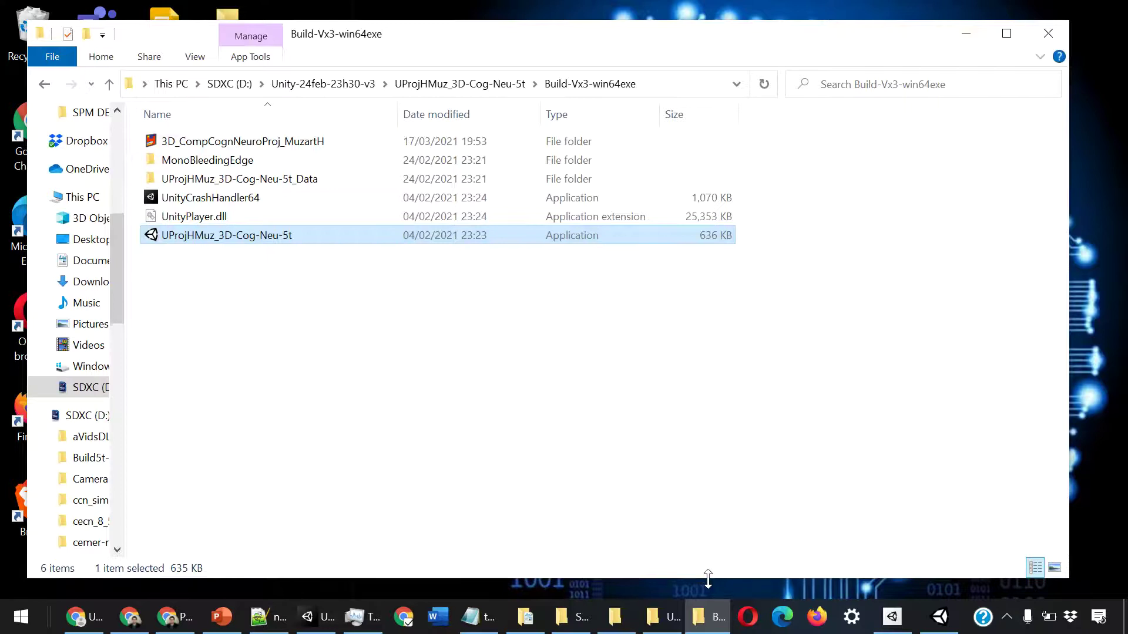
- Toggle Explorer and the game from the taskbar, ending with the game's start window in front
{"action": "left_click", "coordinate": [966, 38]}
{"action": "left_click", "coordinate": [716, 625]}
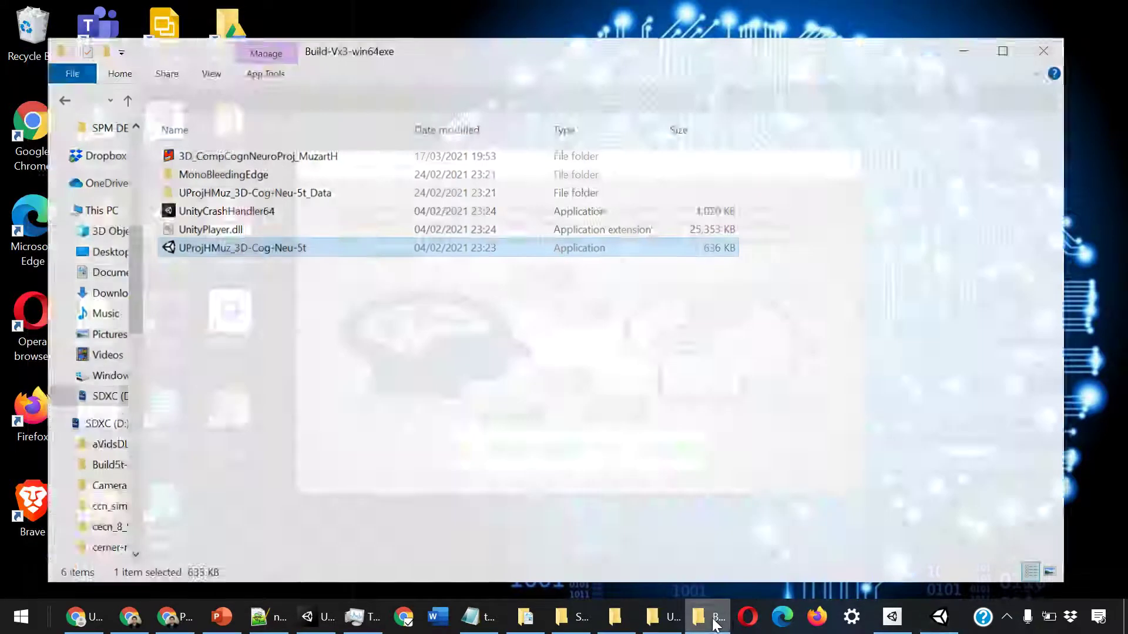
{"action": "left_click", "coordinate": [714, 623]}
{"action": "left_click", "coordinate": [904, 621]}
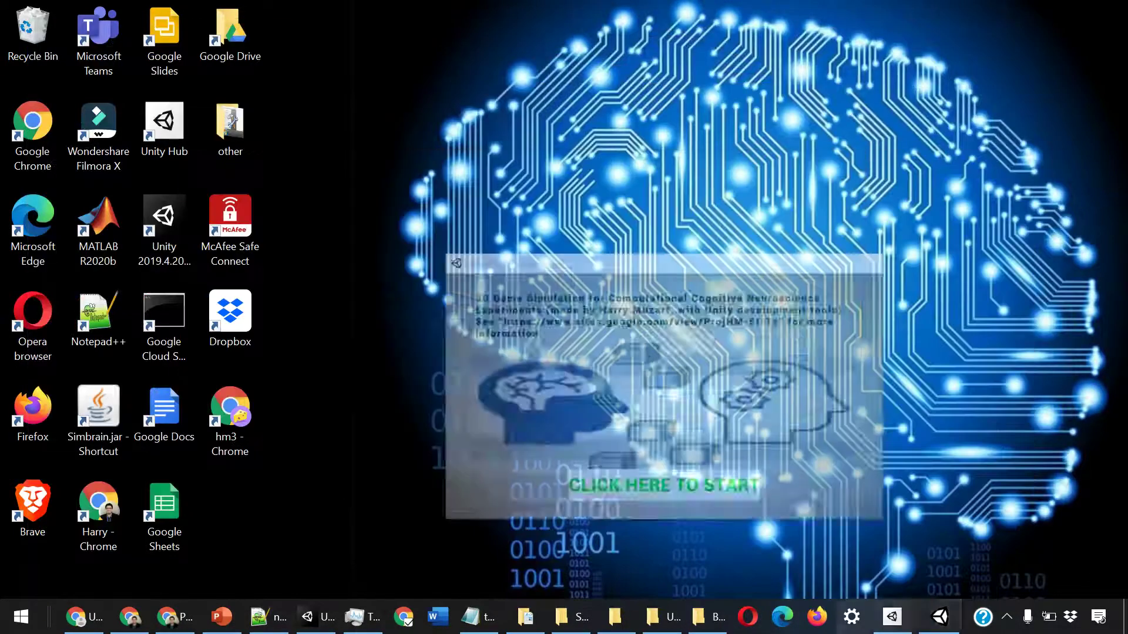
{"action": "left_click", "coordinate": [712, 622]}
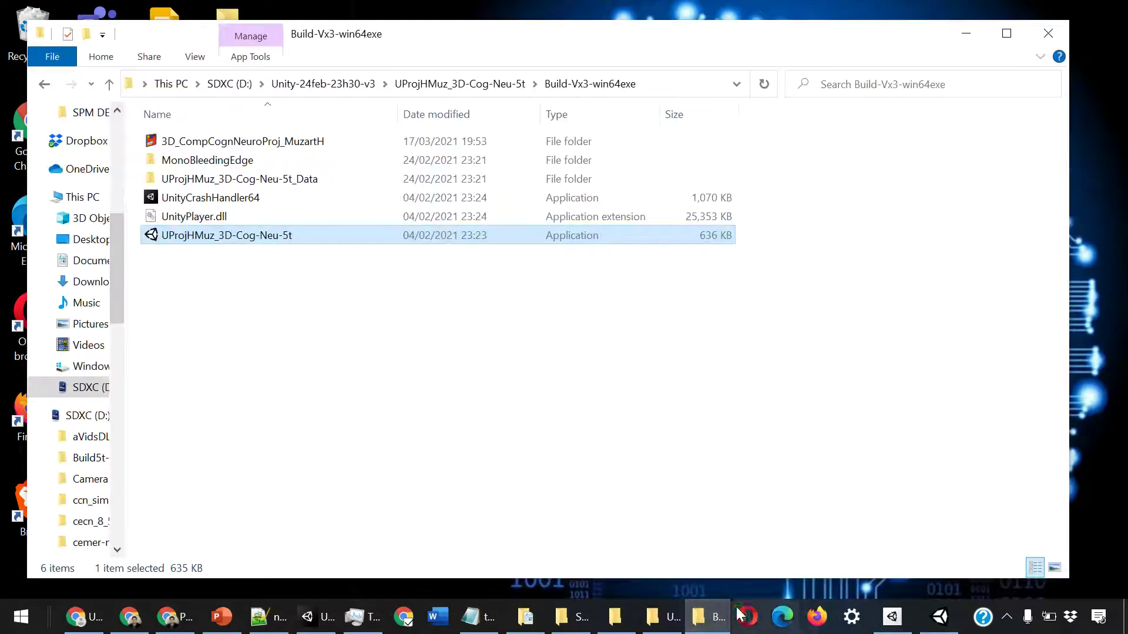
{"action": "left_click", "coordinate": [713, 623]}
{"action": "left_click", "coordinate": [721, 623]}
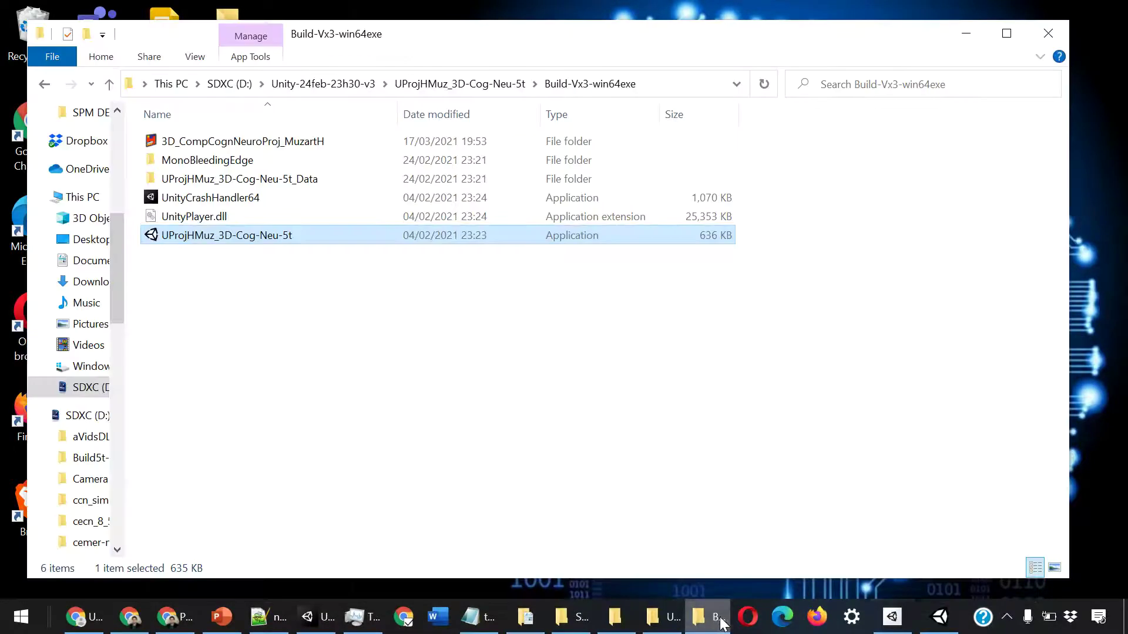
{"action": "left_click", "coordinate": [940, 616]}
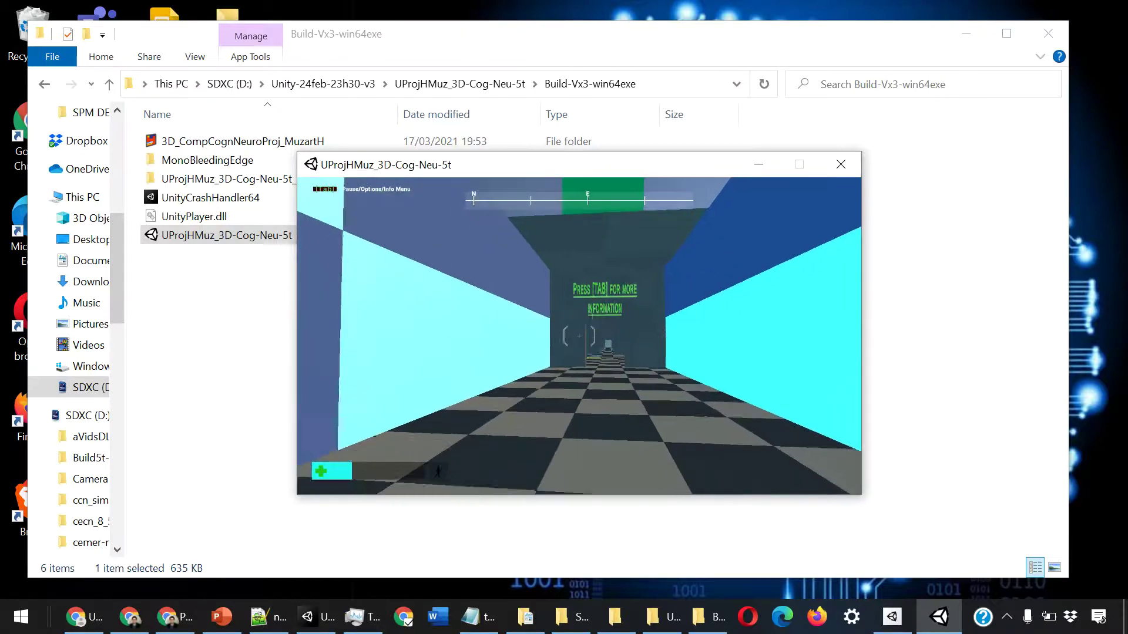
- Walk to the Press [TAB] information wall, open the pause menu and resume
{"action": "key", "text": "w"}
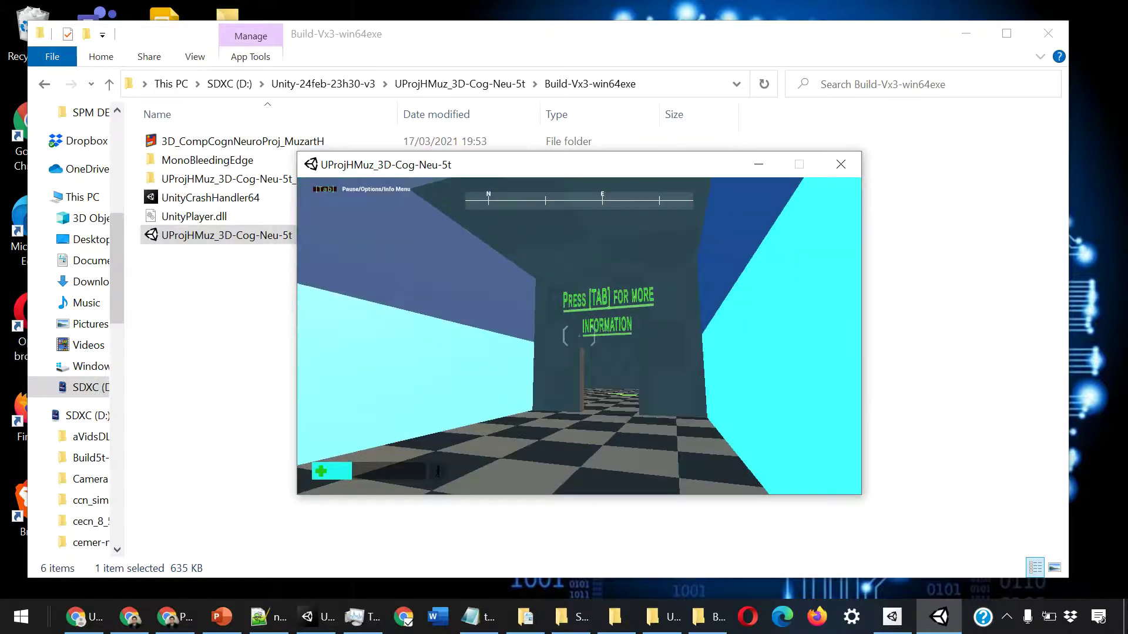
{"action": "key", "text": "w"}
{"action": "key", "text": "w"}
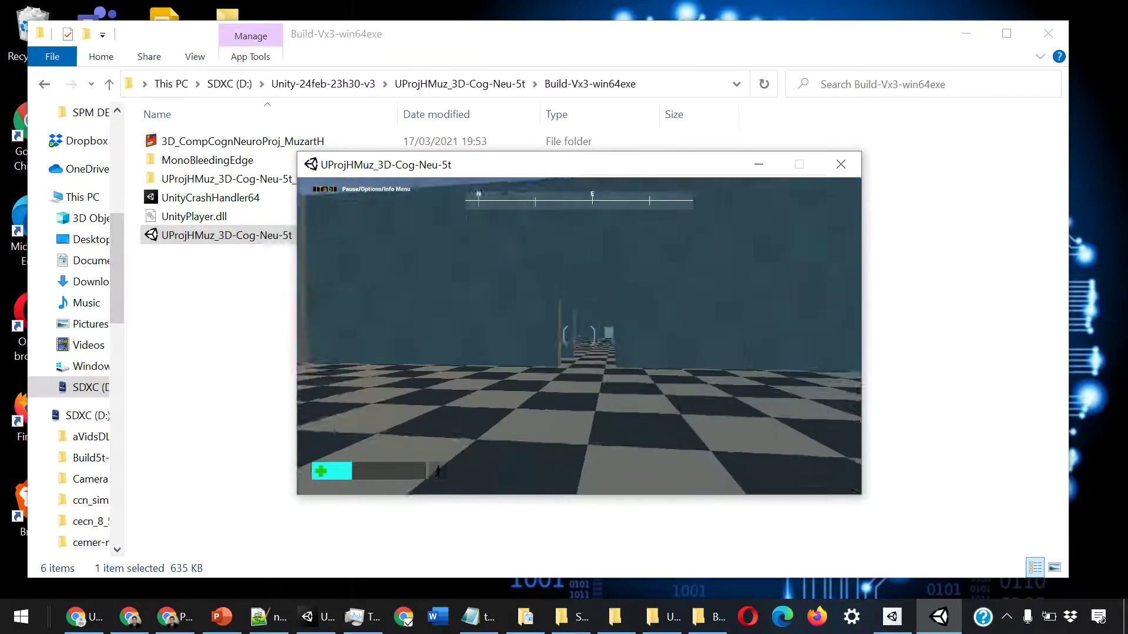
{"action": "key", "text": "Tab"}
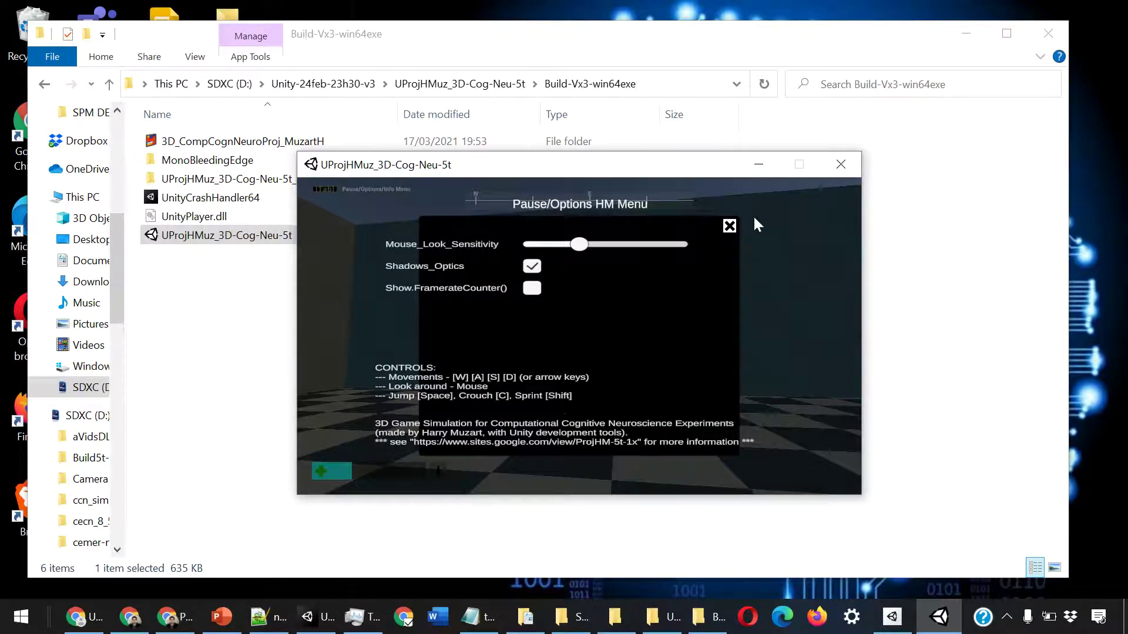
{"action": "left_click", "coordinate": [731, 226]}
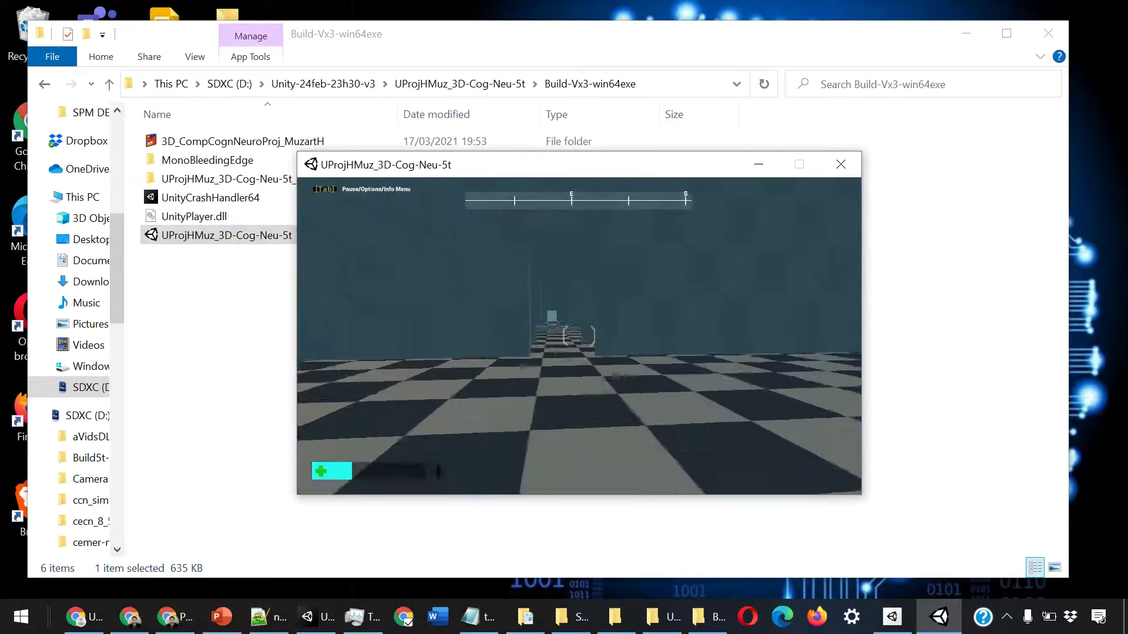
- Walk past the Room 2B picture wall through the doorway into the ROOM 2C area
{"action": "key", "text": "w"}
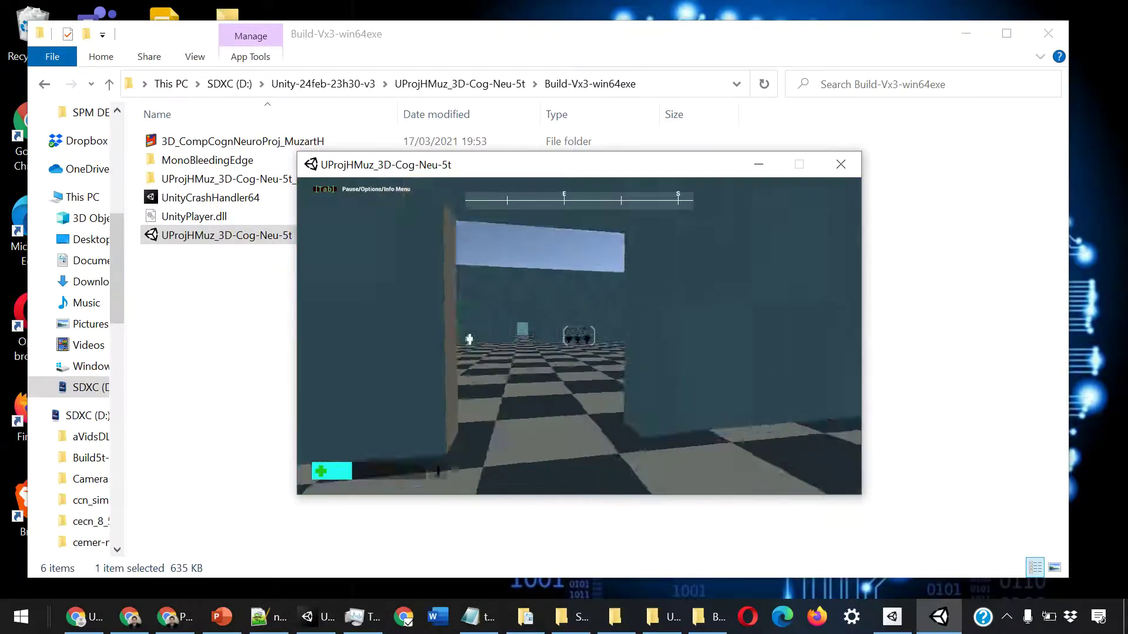
{"action": "key", "text": "w"}
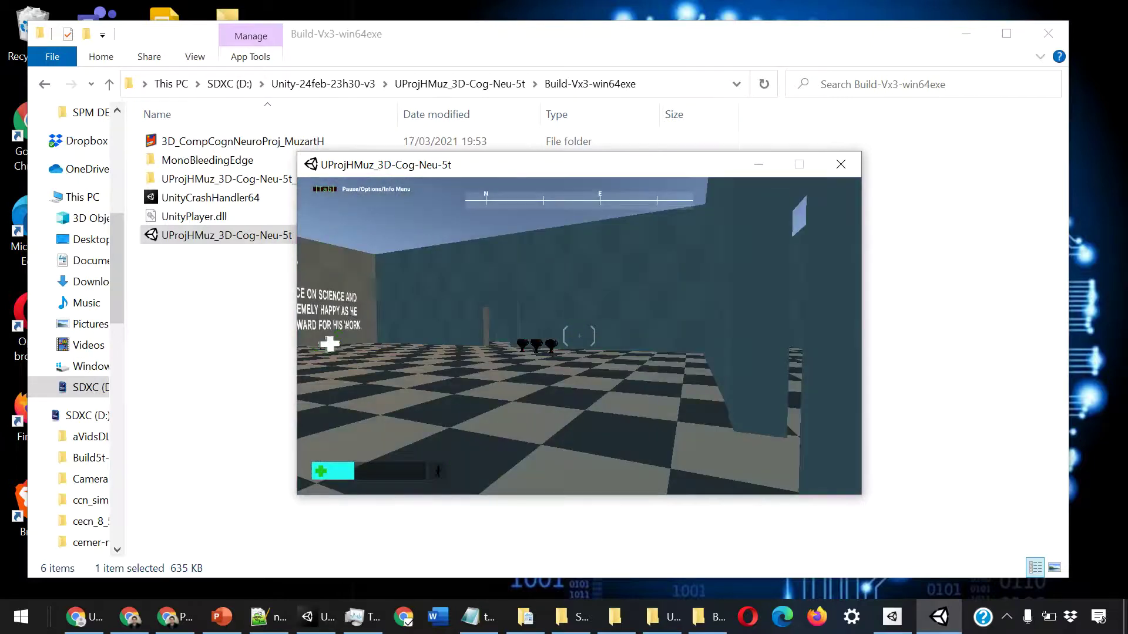
{"action": "key", "text": "w"}
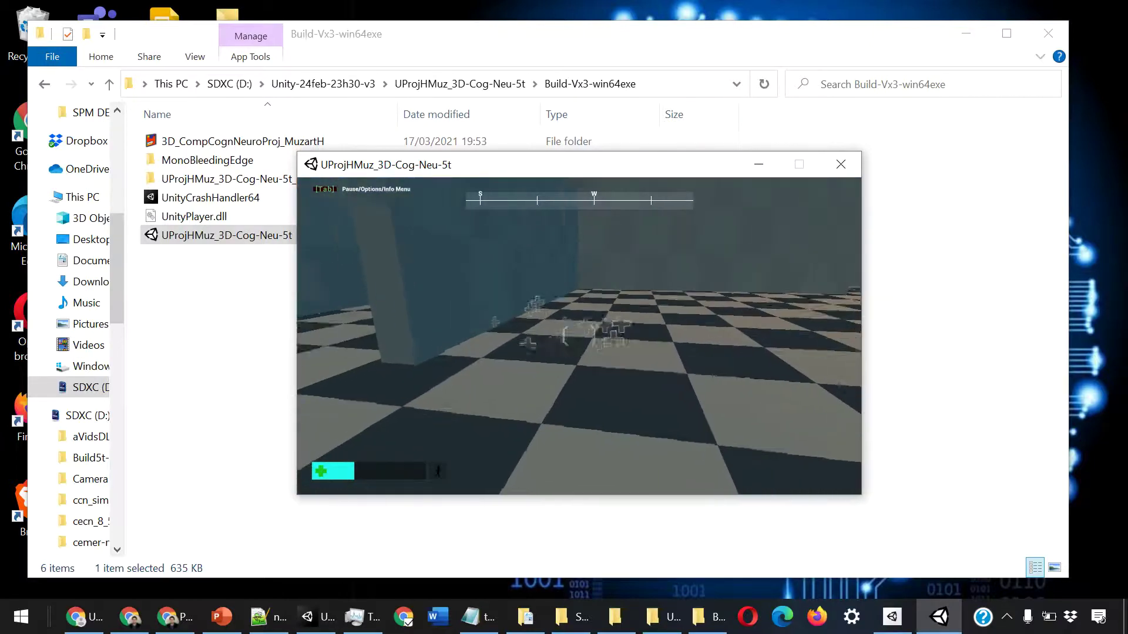
{"action": "key", "text": "w"}
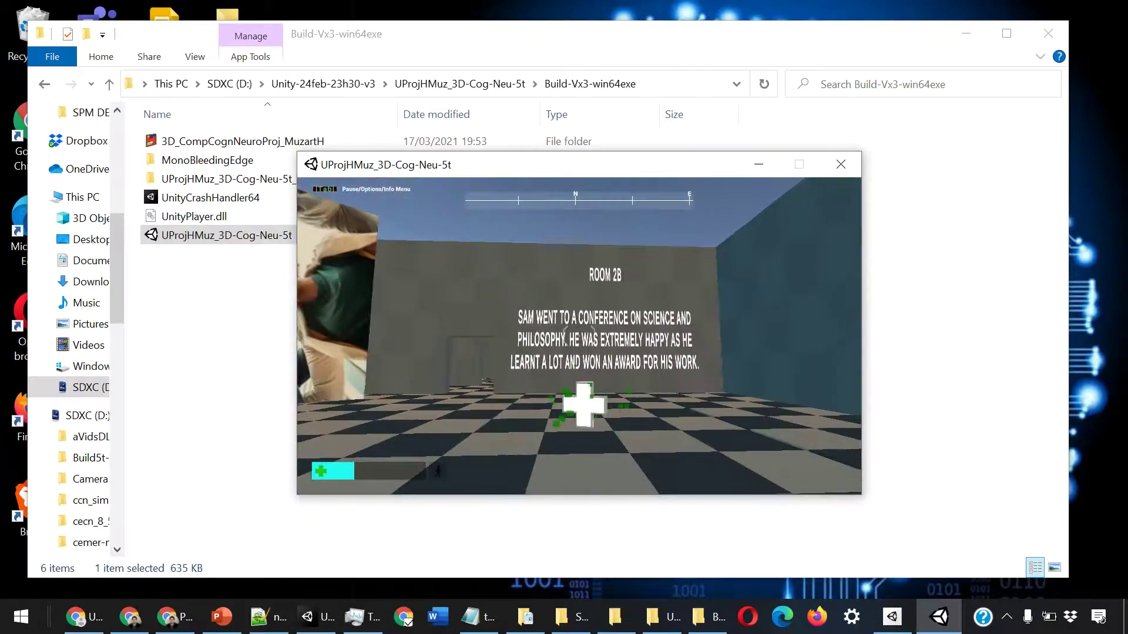
{"action": "key", "text": "w"}
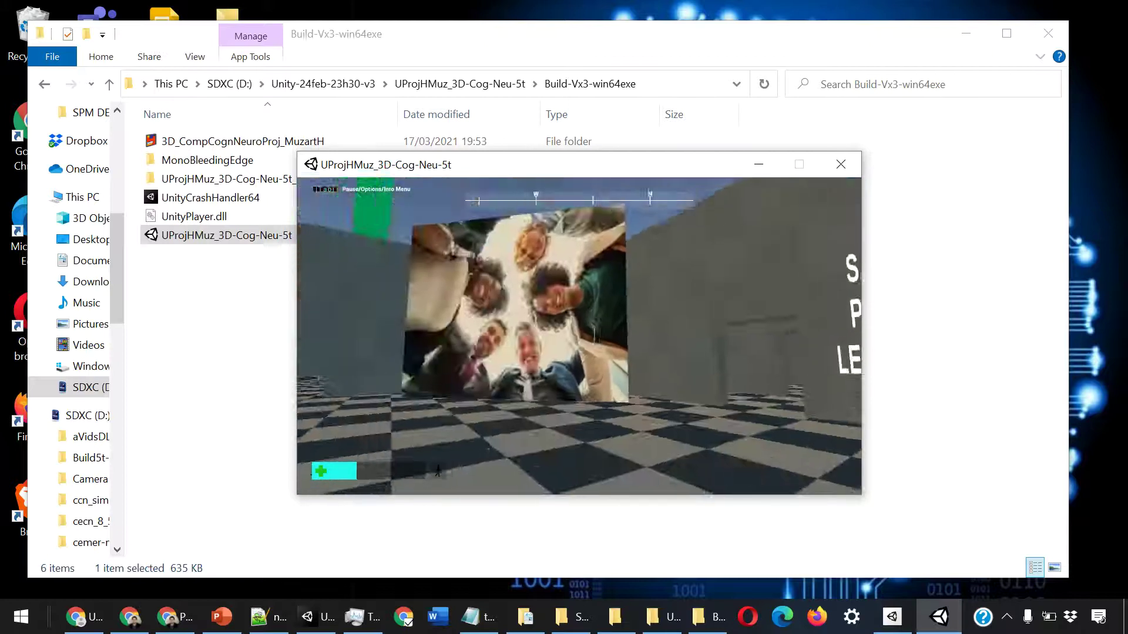
{"action": "key", "text": "w"}
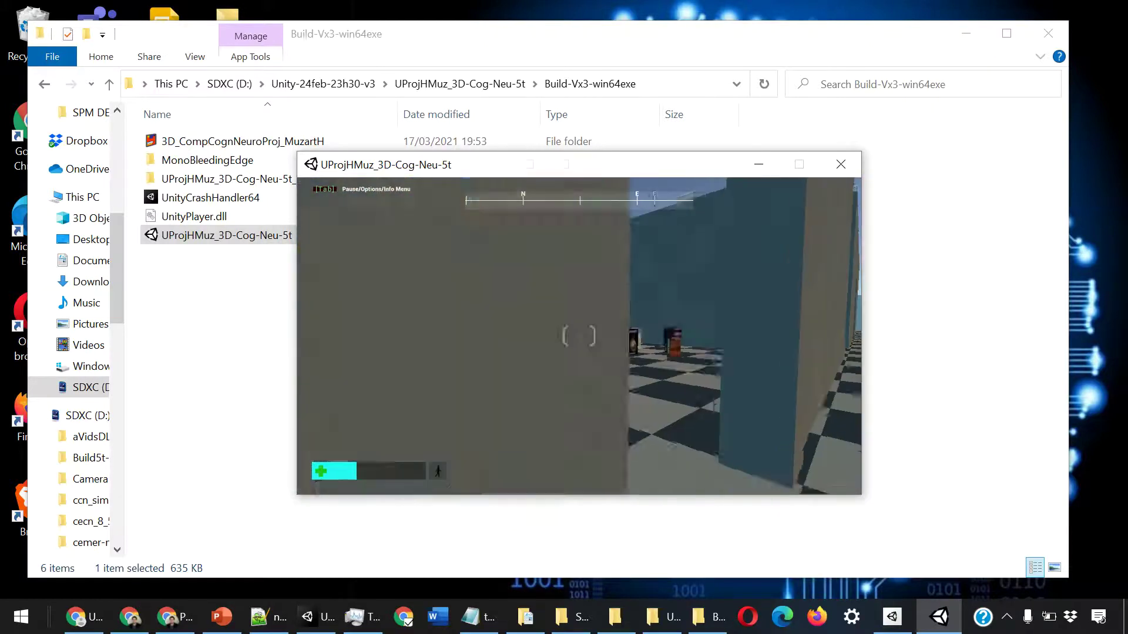
{"action": "key", "text": "w"}
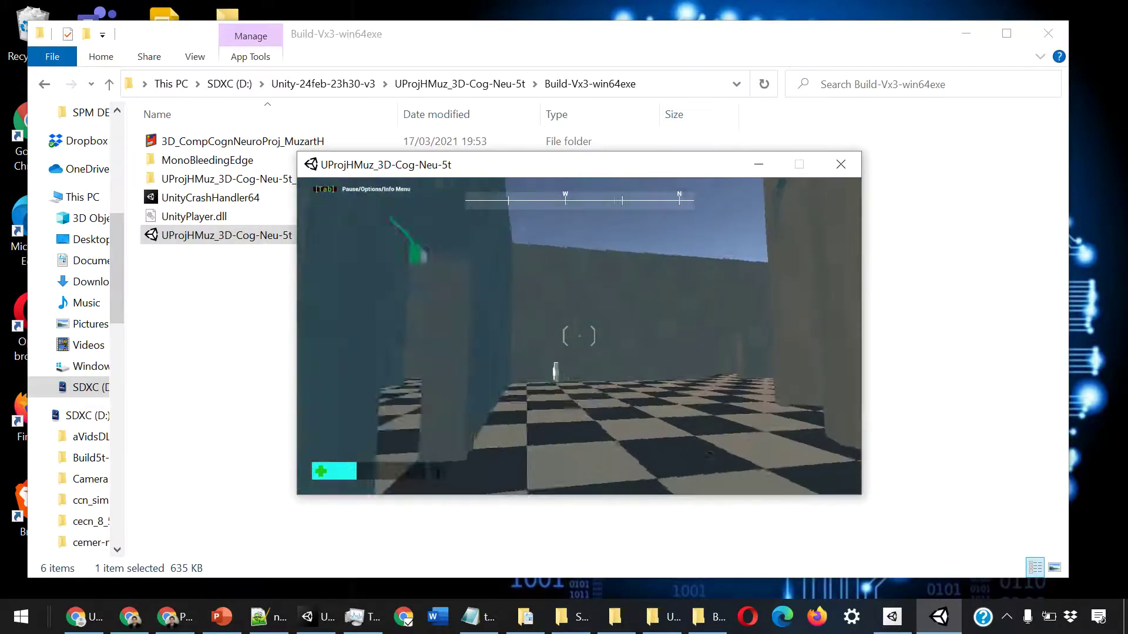
{"action": "key", "text": "w"}
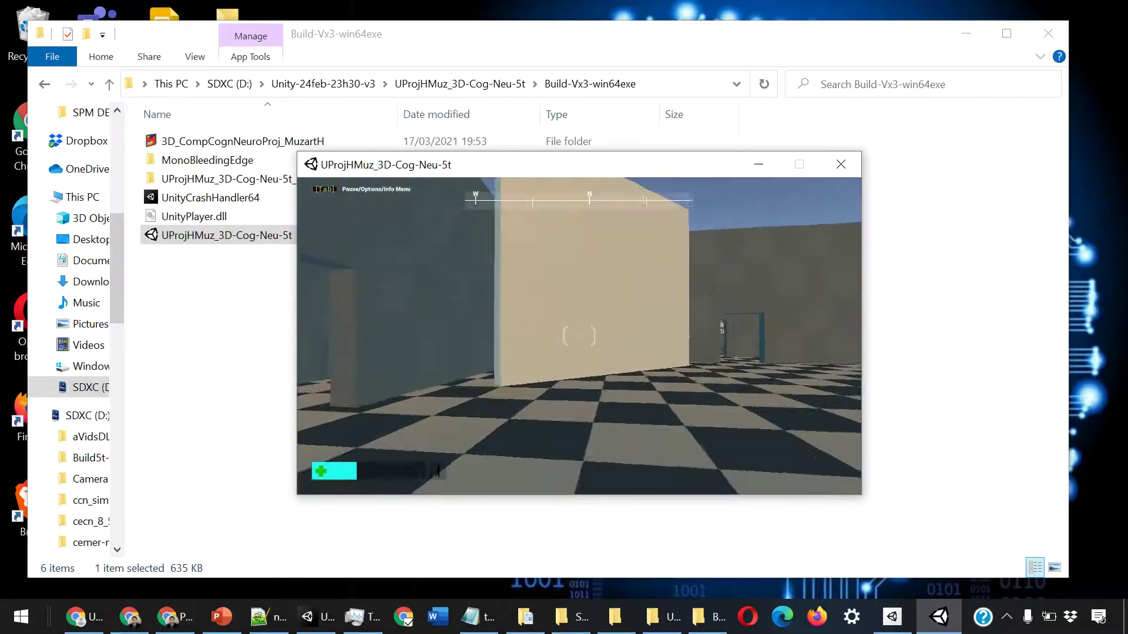
{"action": "key", "text": "d"}
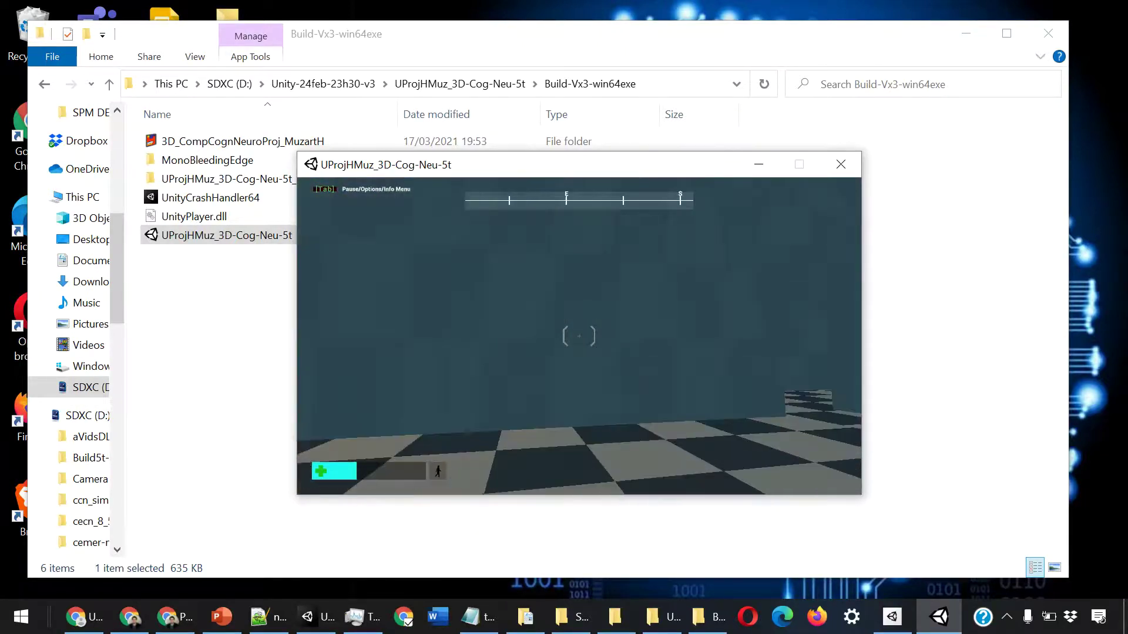
{"action": "key", "text": "d"}
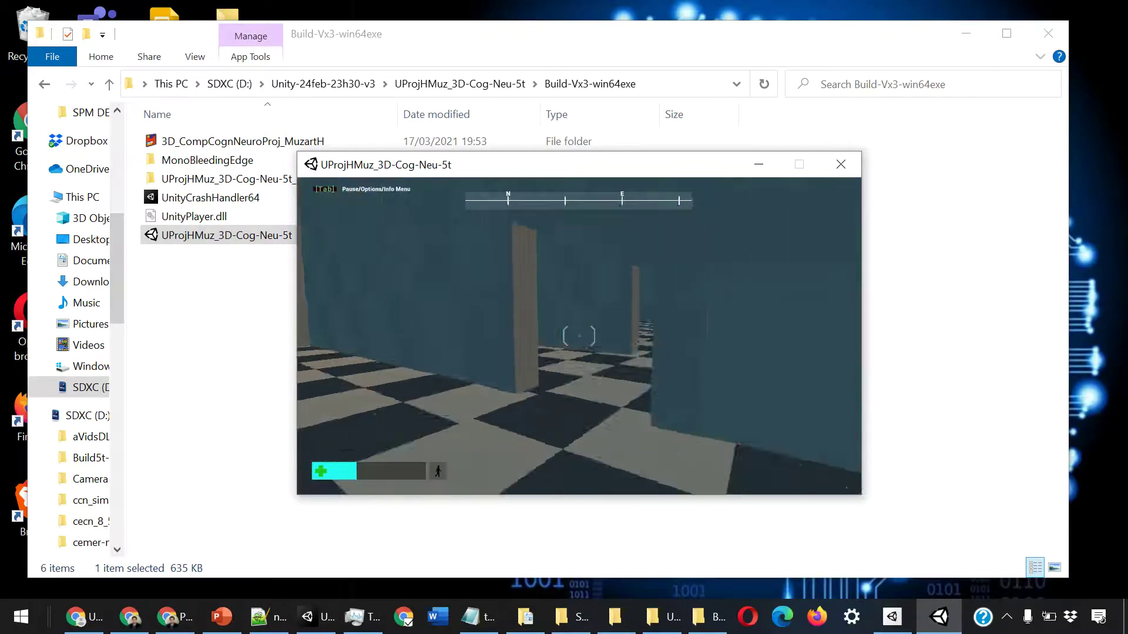
- Approach the beach photo wall, read the ROOM 3C text and look toward the palm tree
{"action": "key", "text": "a"}
{"action": "key", "text": "w"}
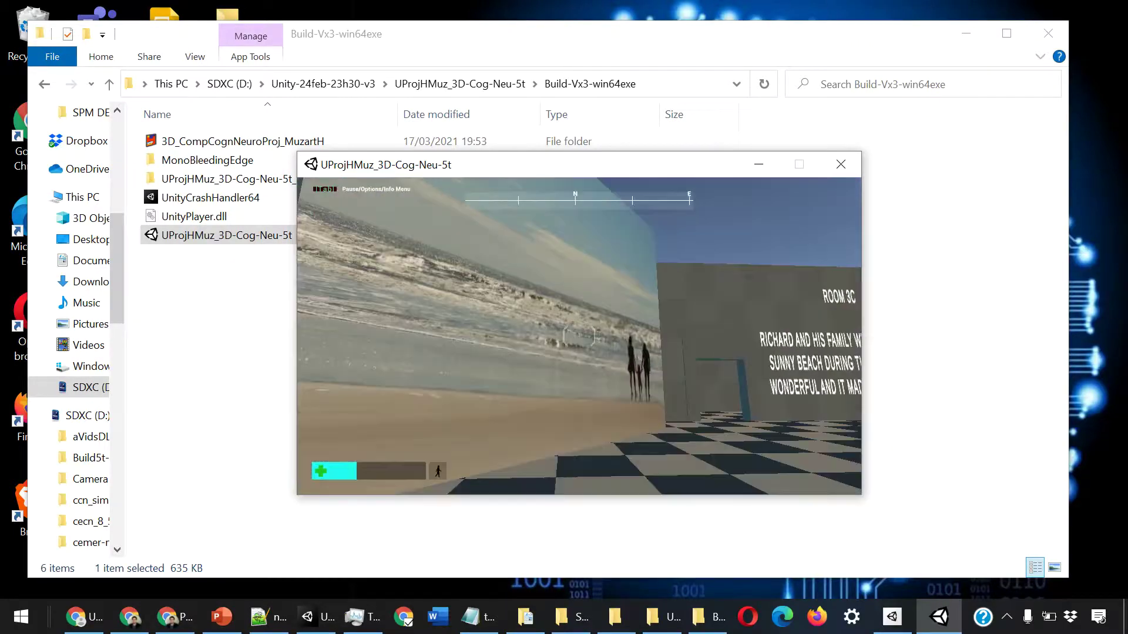
{"action": "key", "text": "s"}
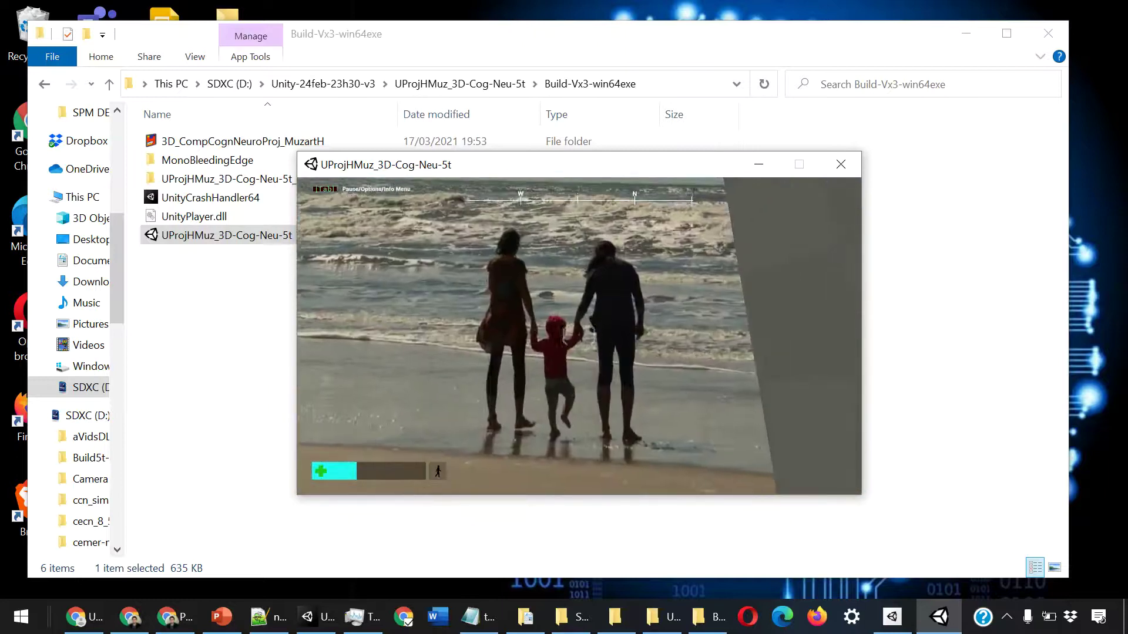
{"action": "key", "text": "a"}
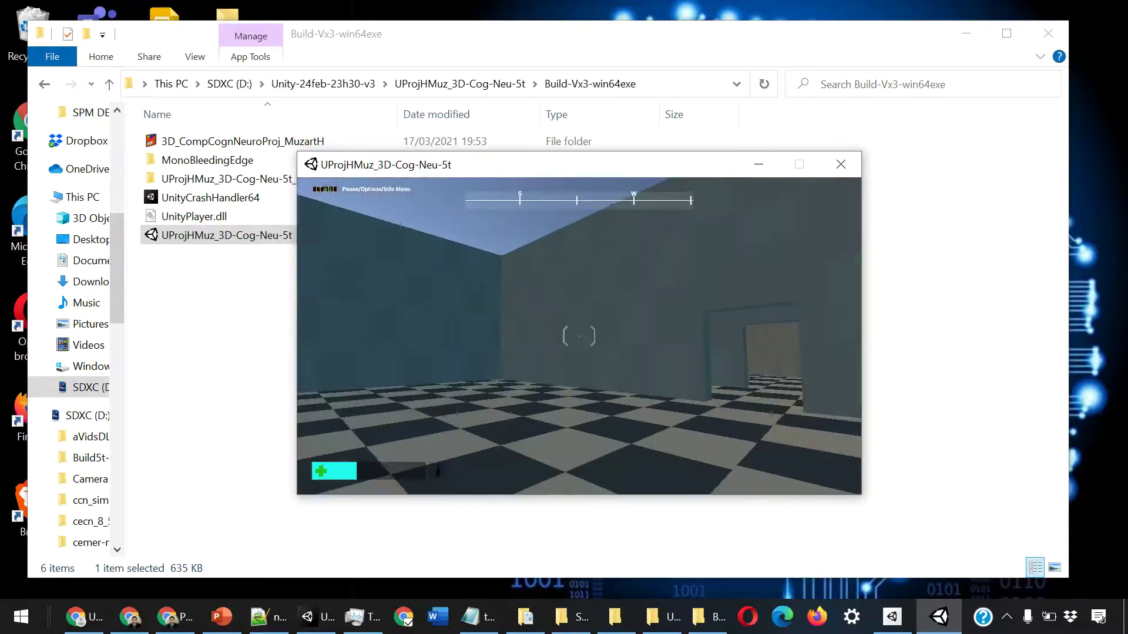
{"action": "key", "text": "d"}
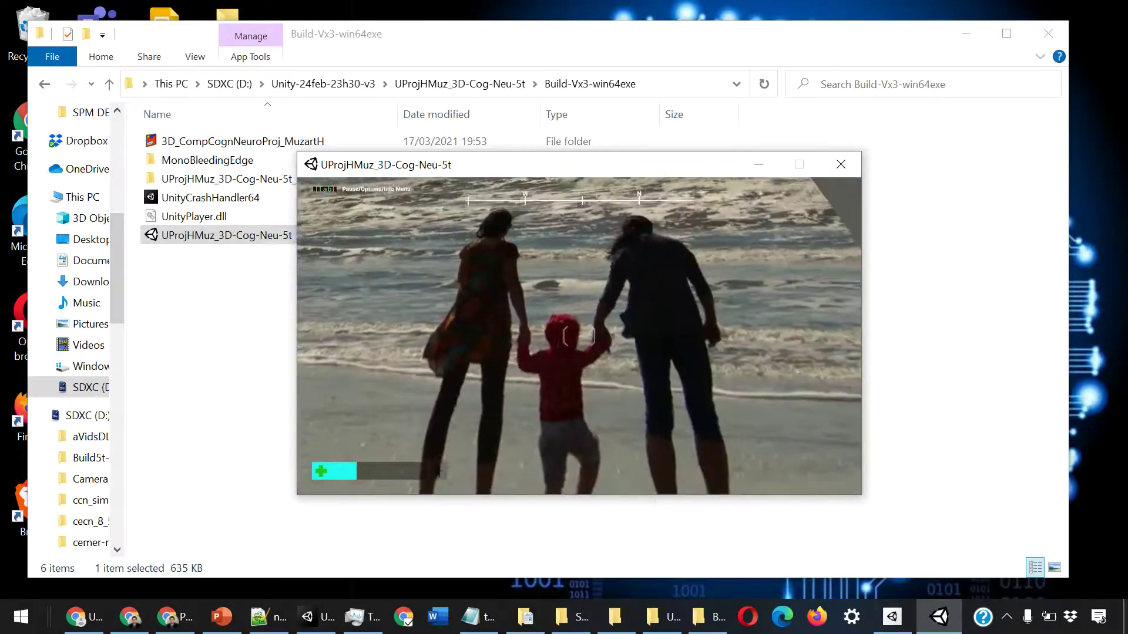
{"action": "key", "text": "s"}
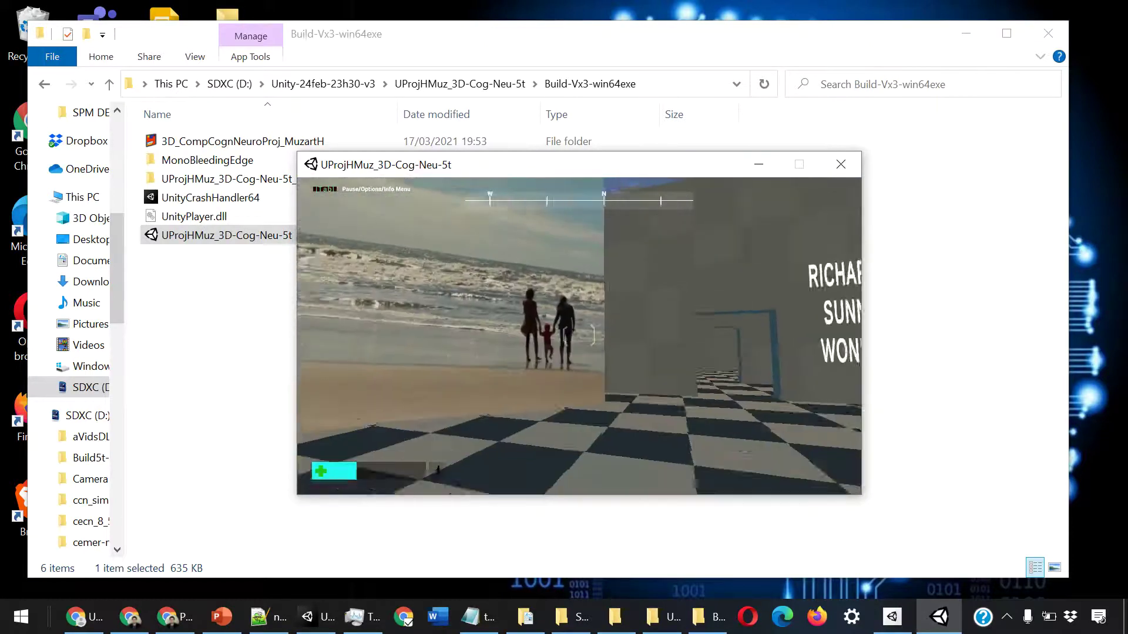
{"action": "key", "text": "d"}
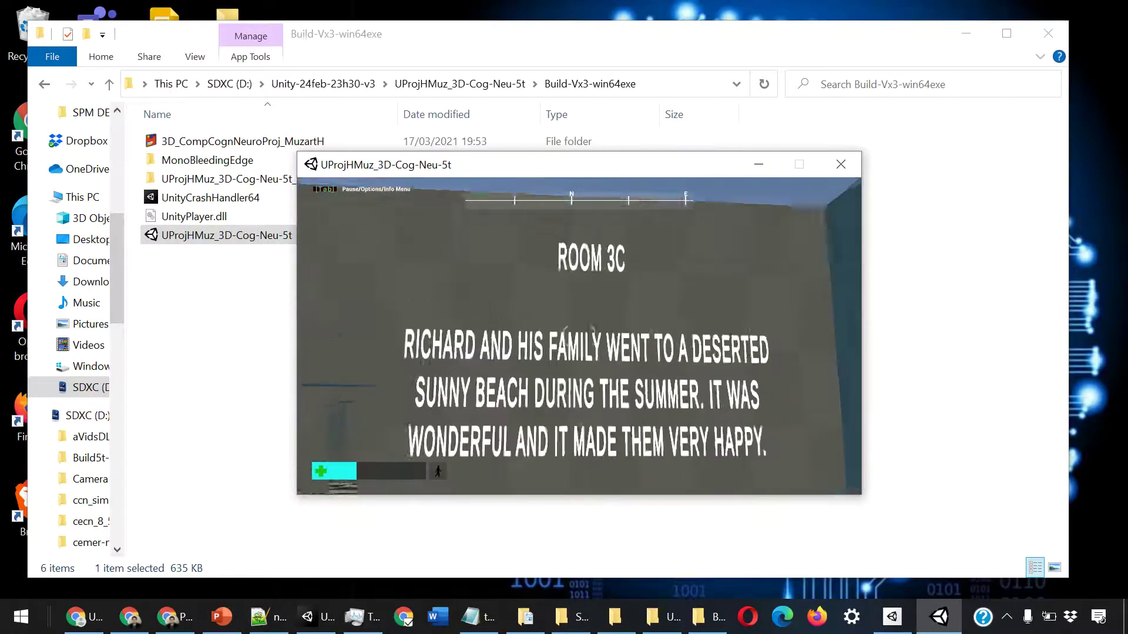
{"action": "key", "text": "s"}
{"action": "key", "text": "d"}
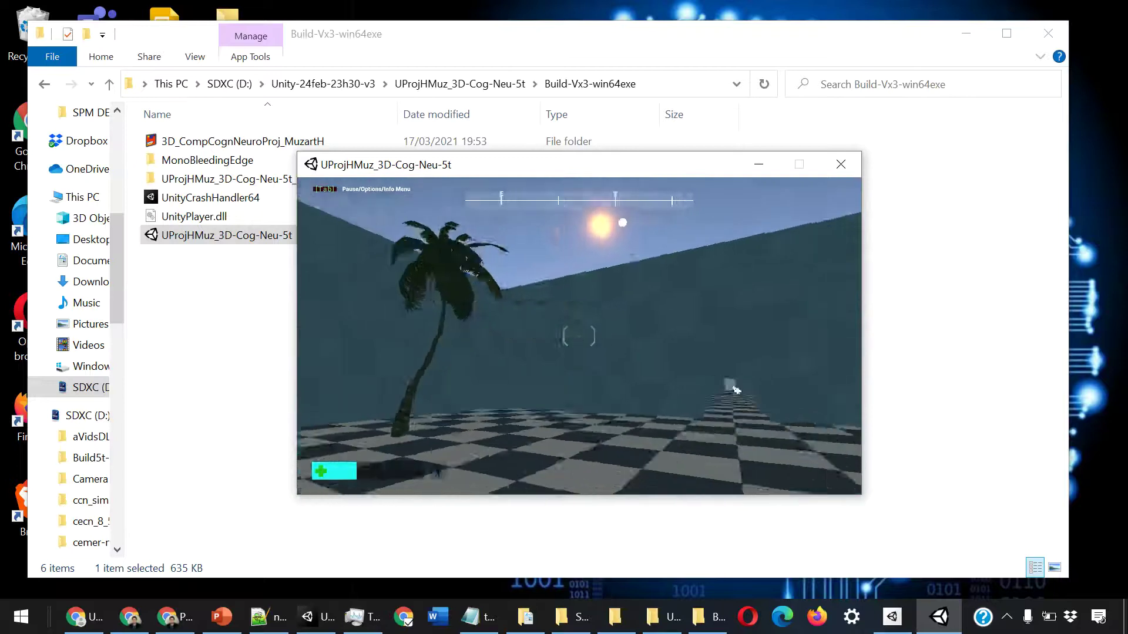
{"action": "key", "text": "d"}
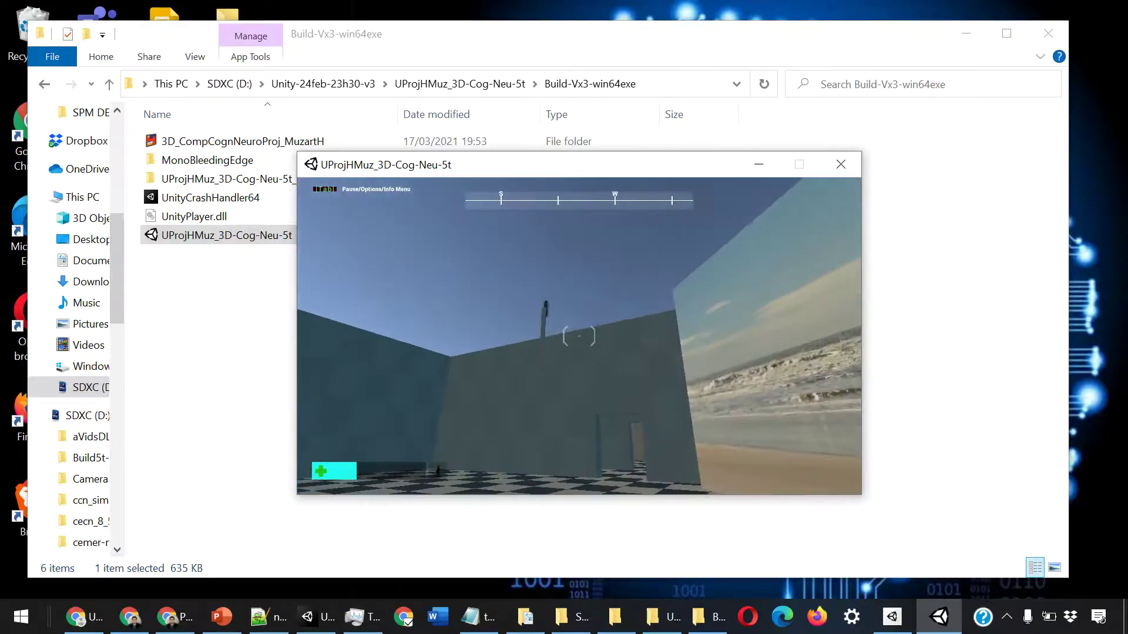
{"action": "key", "text": "w"}
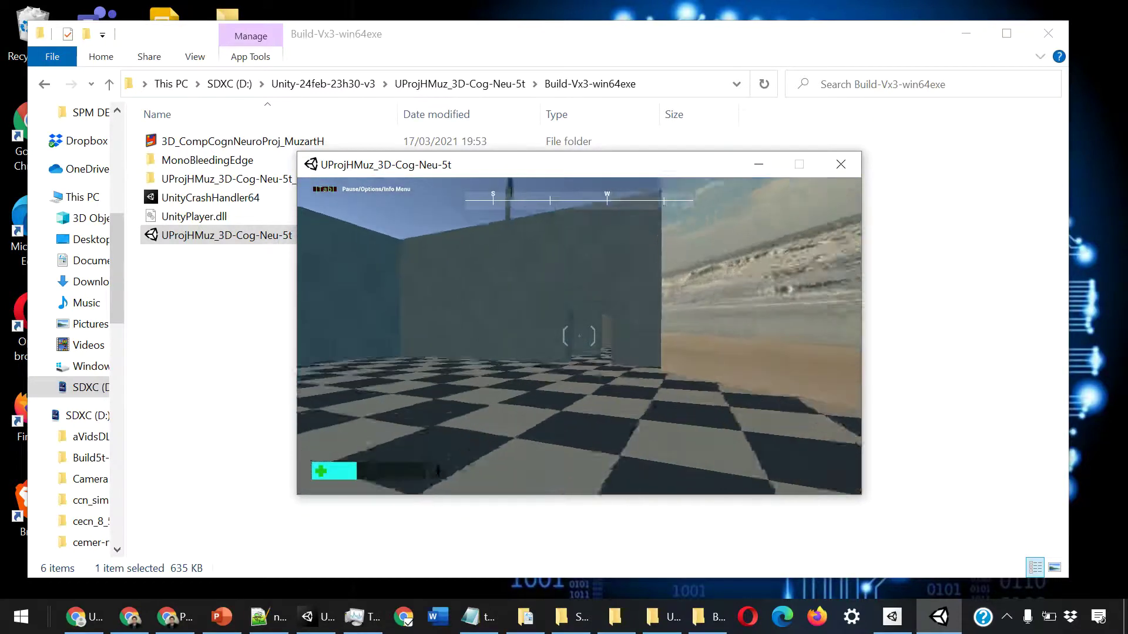
- Walk through the doorway down the corridor and turn right to face the grey wall
{"action": "key", "text": "w"}
{"action": "key", "text": "a"}
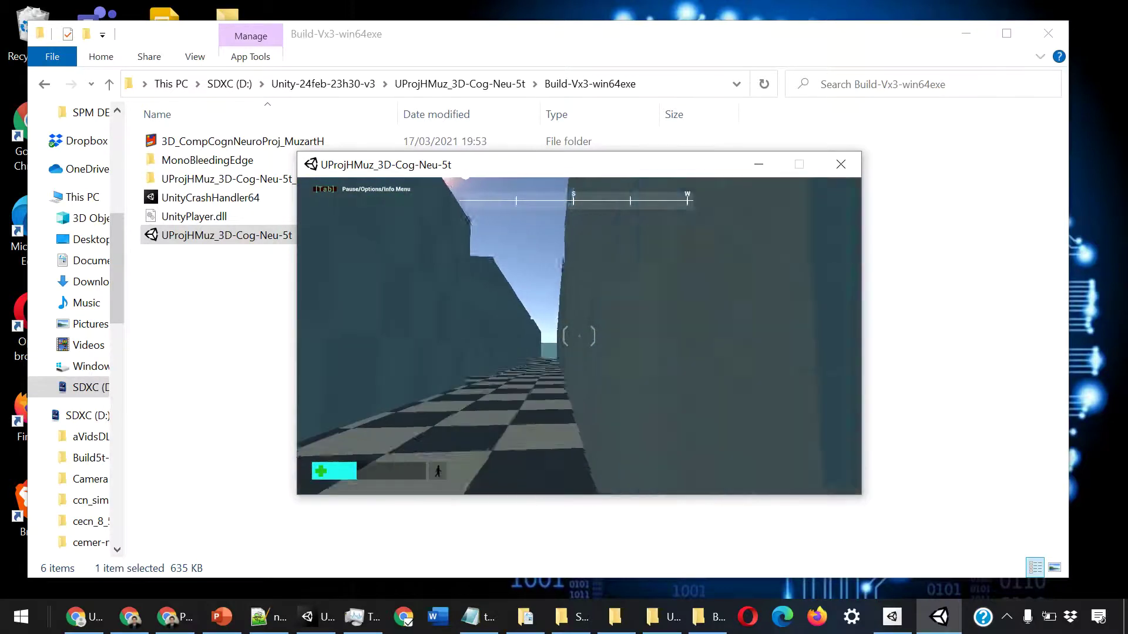
{"action": "key", "text": "a"}
{"action": "key", "text": "w"}
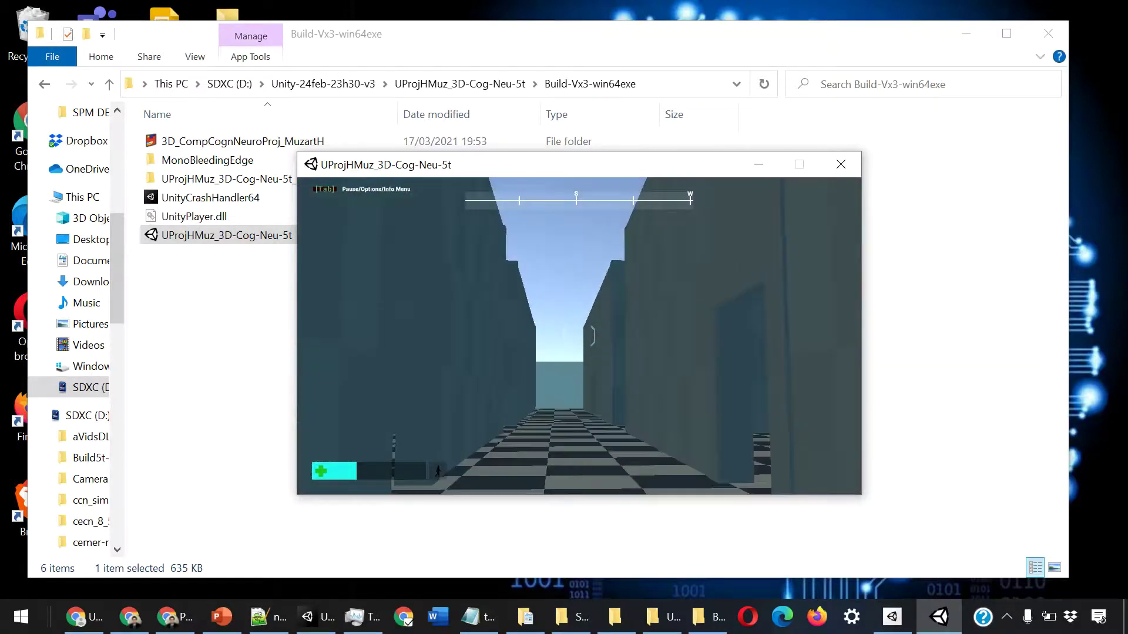
{"action": "key", "text": "w"}
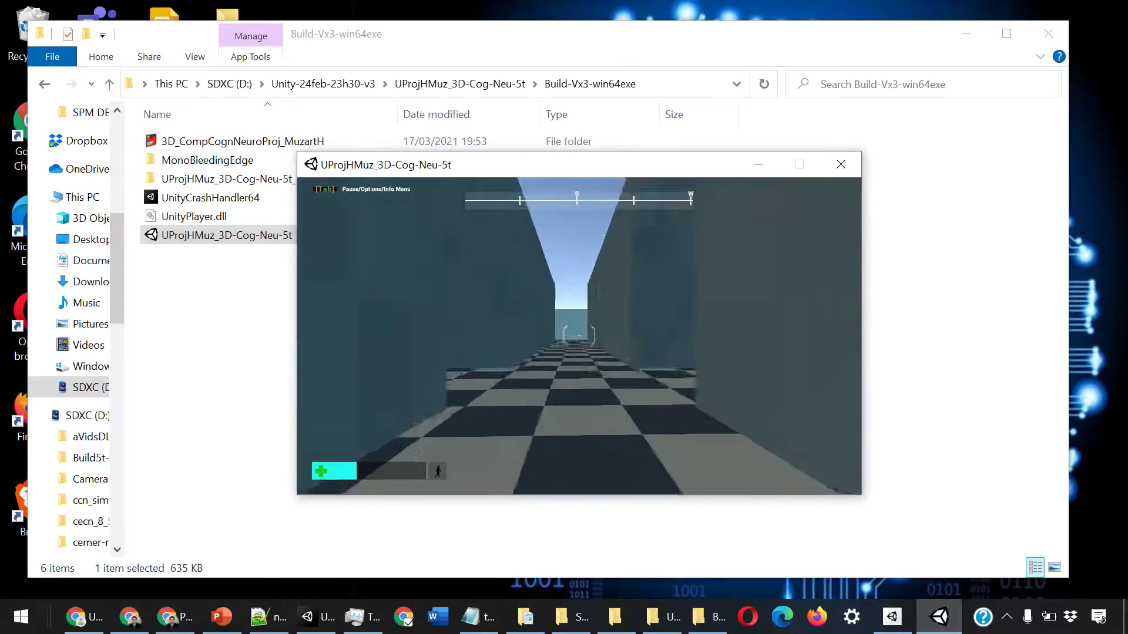
{"action": "key", "text": "w"}
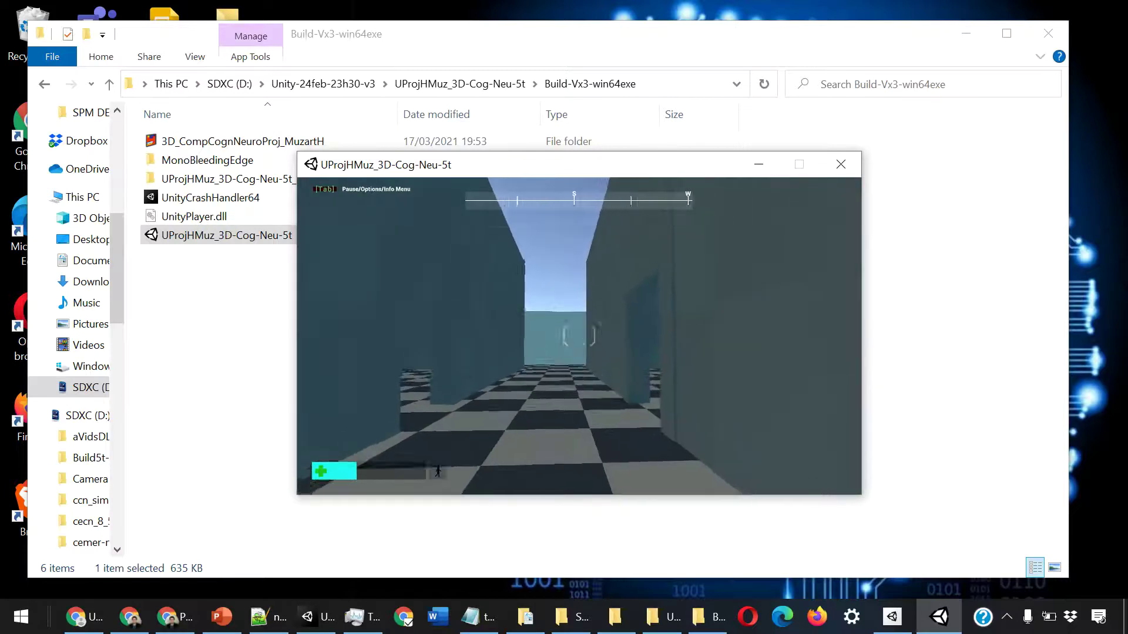
{"action": "key", "text": "w"}
{"action": "key", "text": "d"}
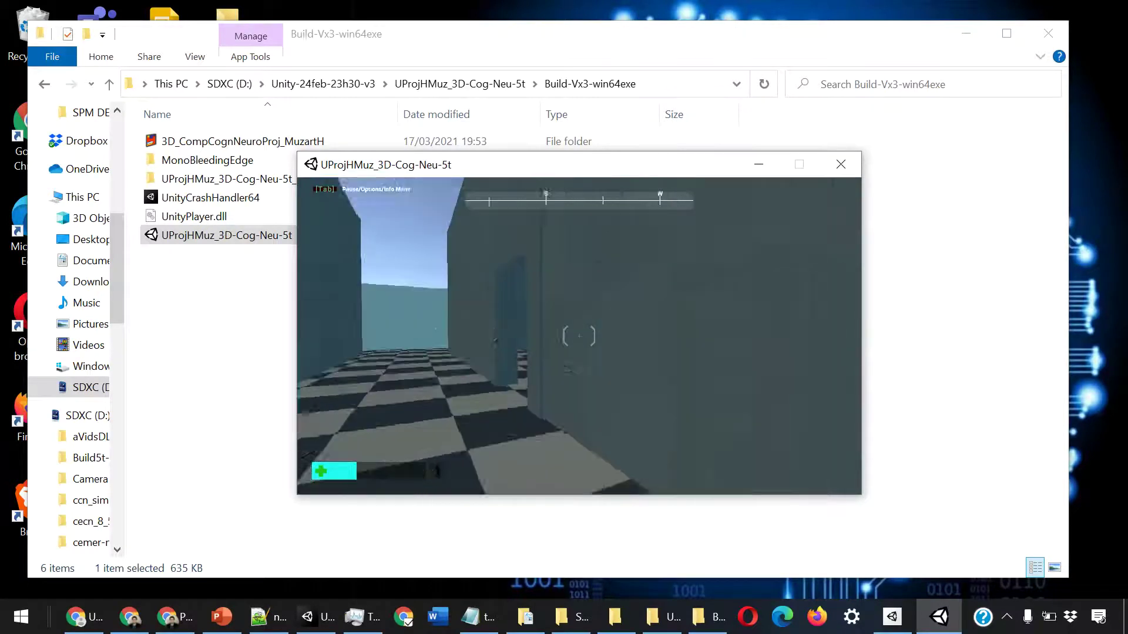
{"action": "key", "text": "d"}
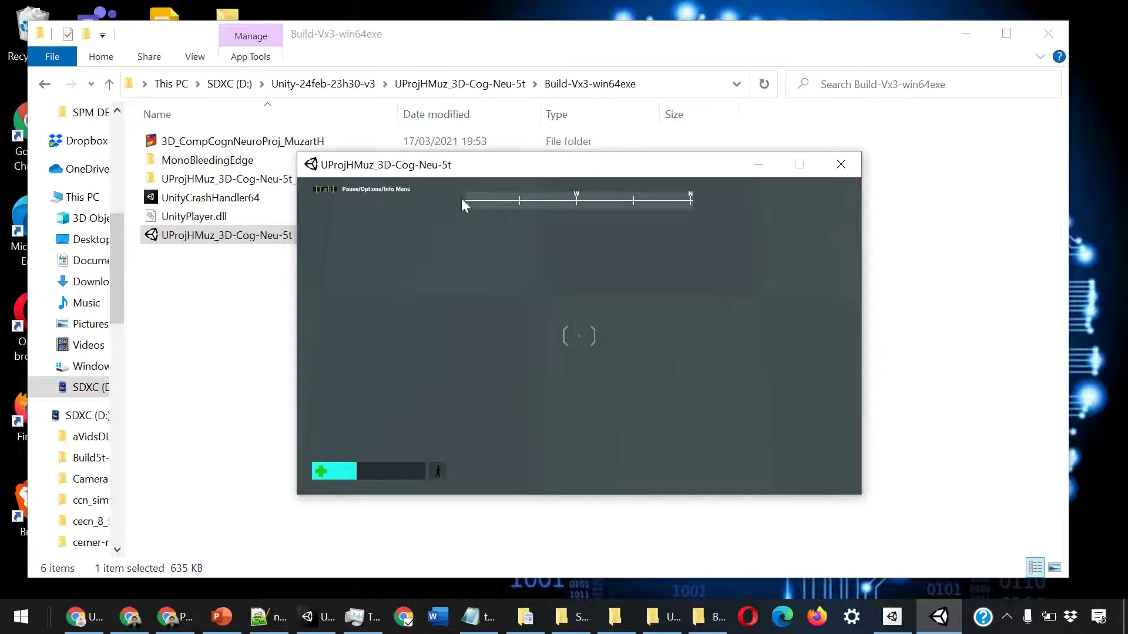
- Close the game and launch Command Prompt from the Start menu app list
{"action": "left_click", "coordinate": [842, 166]}
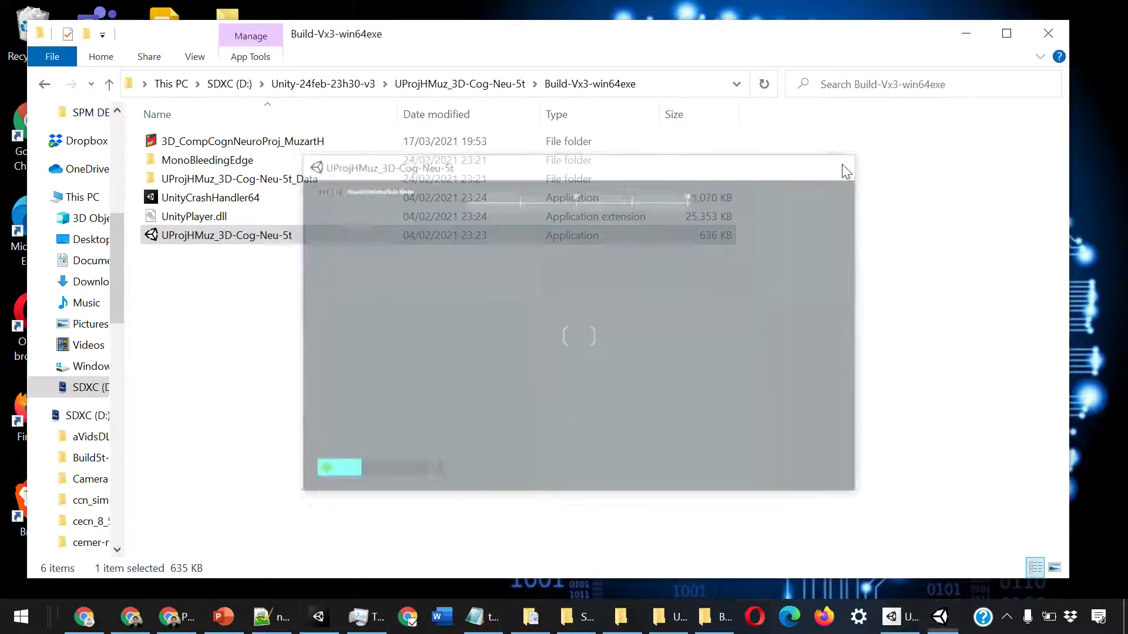
{"action": "left_click", "coordinate": [28, 624]}
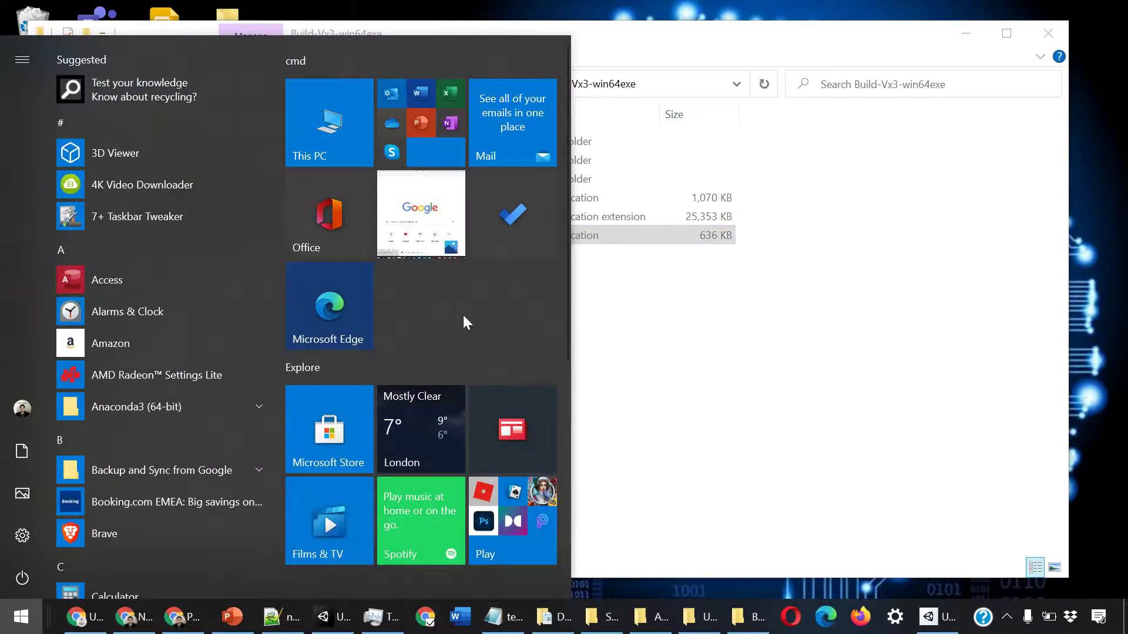
{"action": "scroll", "coordinate": [258, 353], "scroll_direction": "down", "scroll_amount": 4}
{"action": "scroll", "coordinate": [223, 346], "scroll_direction": "down", "scroll_amount": 4}
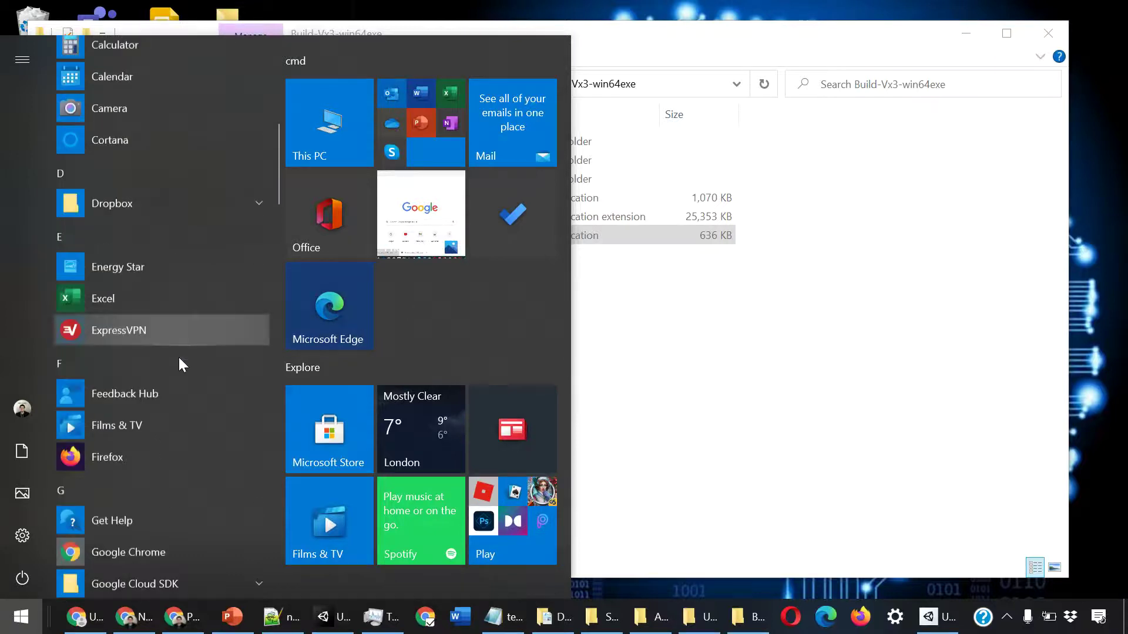
{"action": "scroll", "coordinate": [182, 355], "scroll_direction": "down", "scroll_amount": 5}
{"action": "scroll", "coordinate": [176, 364], "scroll_direction": "down", "scroll_amount": 5}
{"action": "scroll", "coordinate": [168, 372], "scroll_direction": "down", "scroll_amount": 3}
{"action": "scroll", "coordinate": [399, 347], "scroll_direction": "down", "scroll_amount": 4}
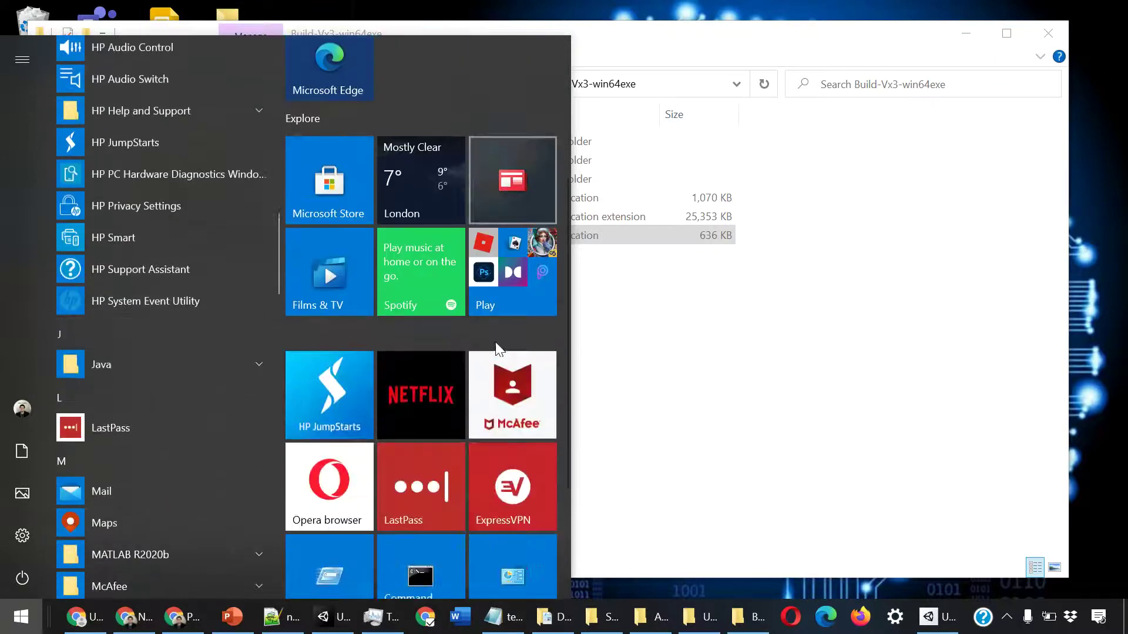
{"action": "scroll", "coordinate": [179, 407], "scroll_direction": "down", "scroll_amount": 4}
{"action": "scroll", "coordinate": [168, 403], "scroll_direction": "down", "scroll_amount": 3}
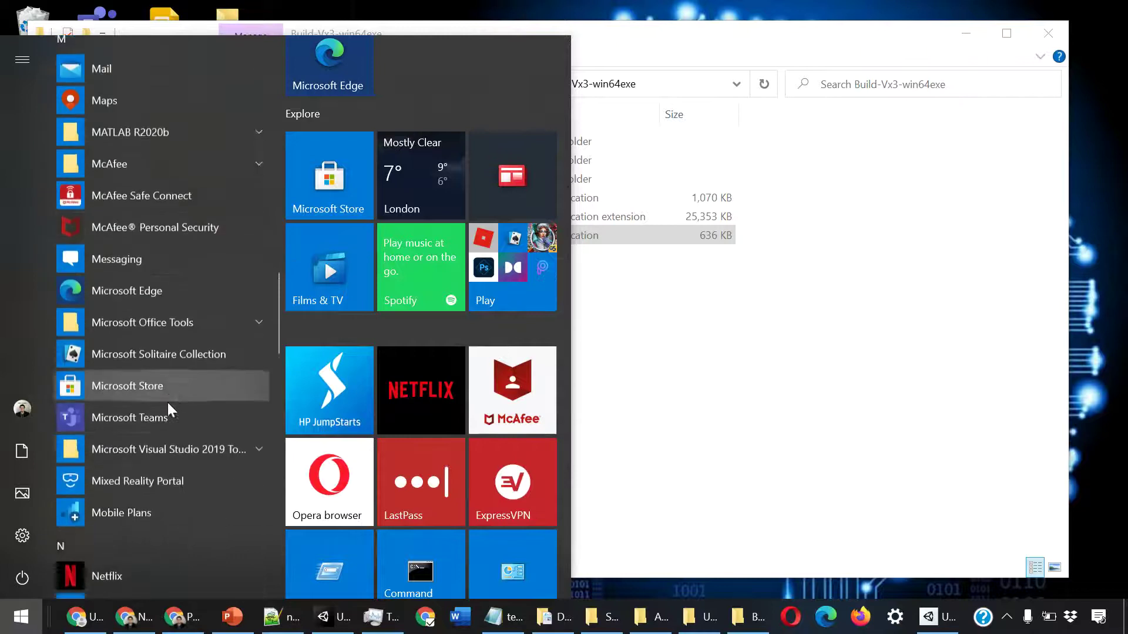
{"action": "scroll", "coordinate": [168, 403], "scroll_direction": "down", "scroll_amount": 3}
{"action": "scroll", "coordinate": [370, 391], "scroll_direction": "down", "scroll_amount": 3}
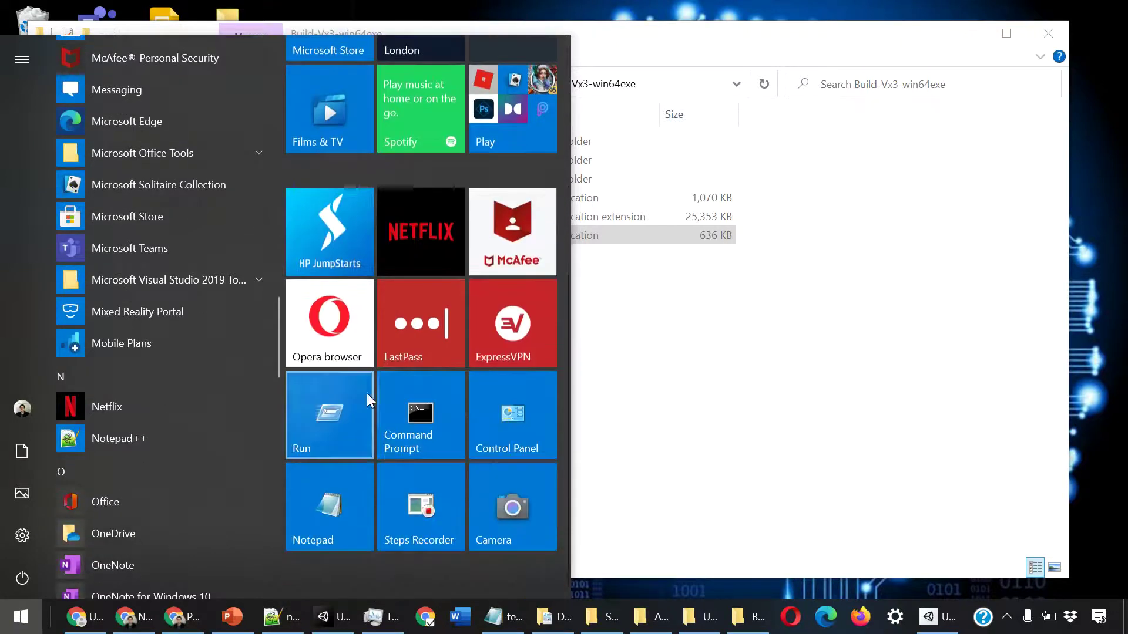
{"action": "left_click", "coordinate": [428, 432]}
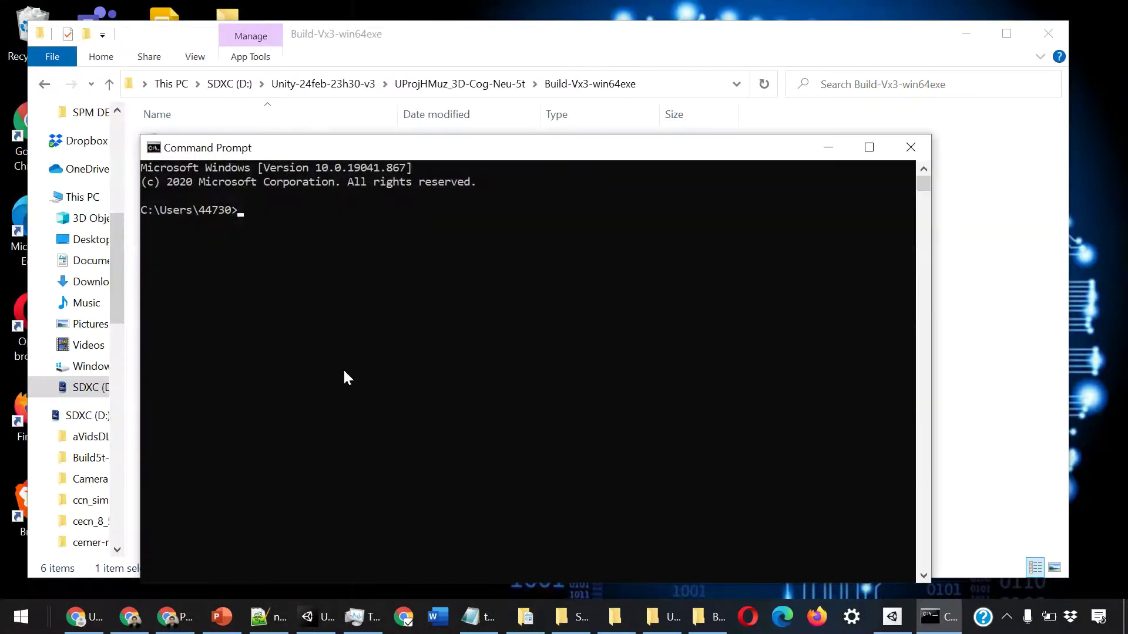
- Move the Command Prompt window, close it, and refocus the Build-Vx3-win64exe folder
{"action": "left_click_drag", "start_coordinate": [416, 151], "coordinate": [384, 106]}
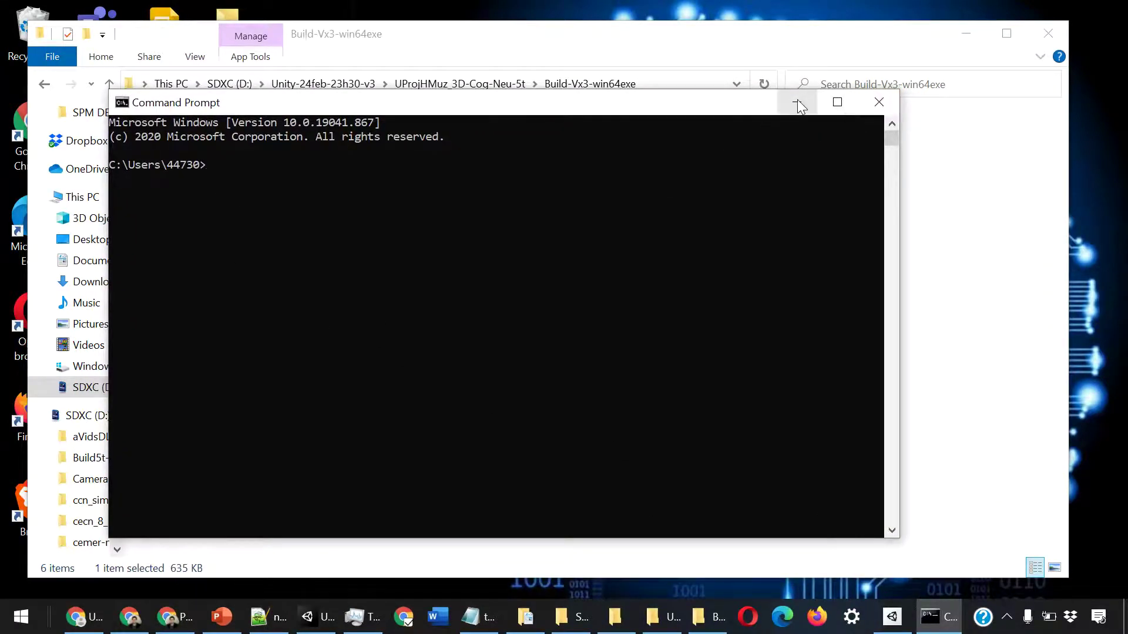
{"action": "left_click", "coordinate": [877, 107]}
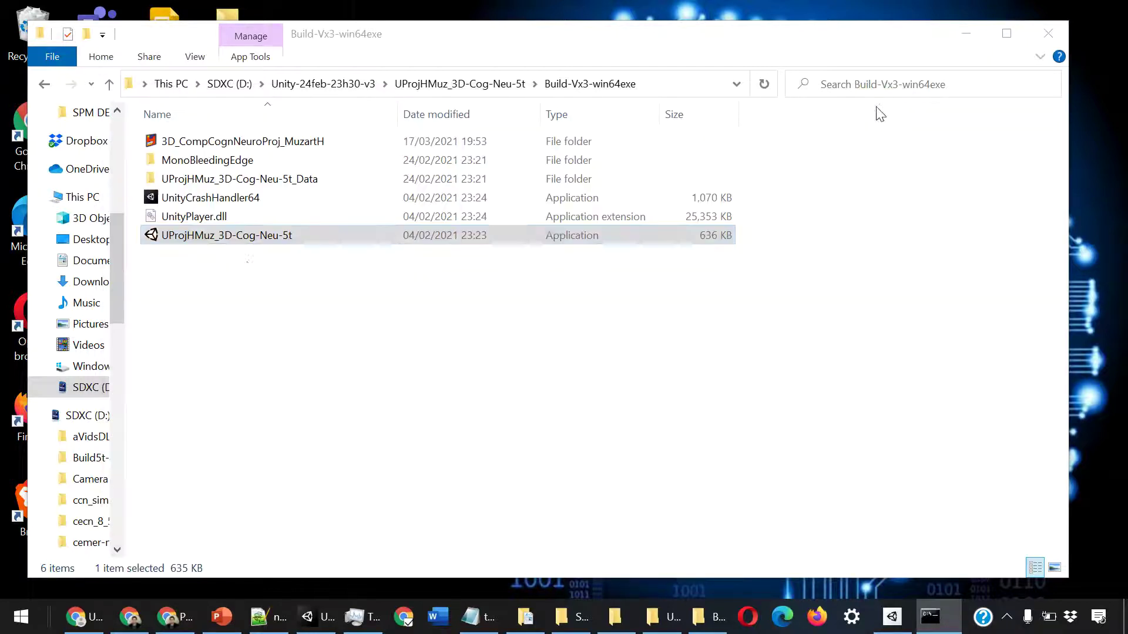
{"action": "left_click", "coordinate": [290, 294]}
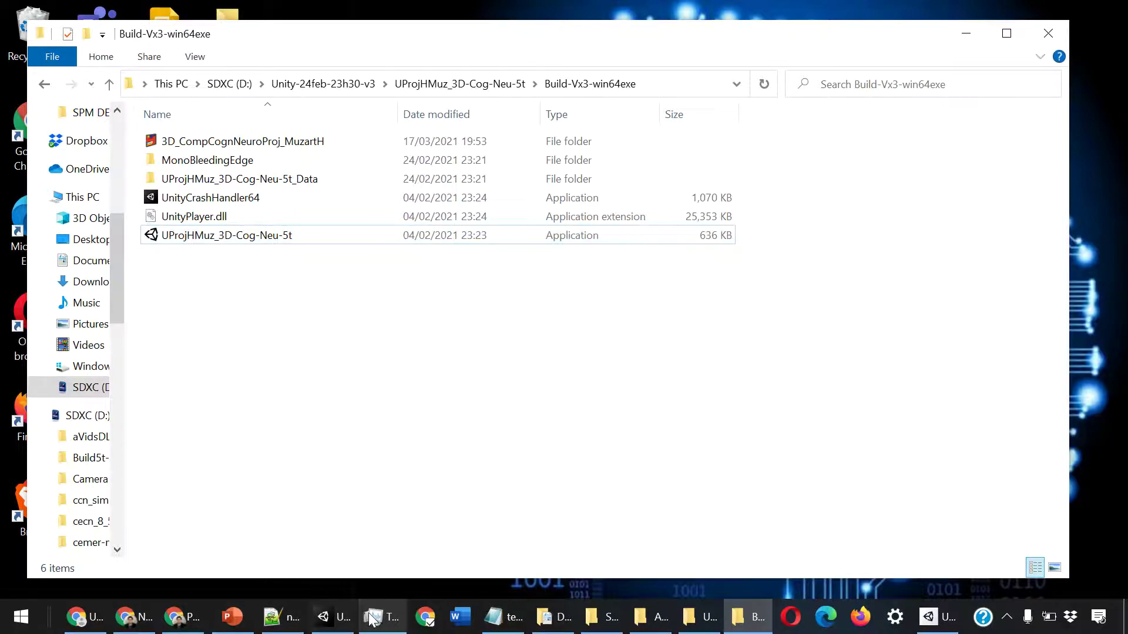
- In Chrome, dismiss the JavaScript error alert and start the ProjHM-5t-1x_v3 WebGL game
{"action": "left_click", "coordinate": [182, 616]}
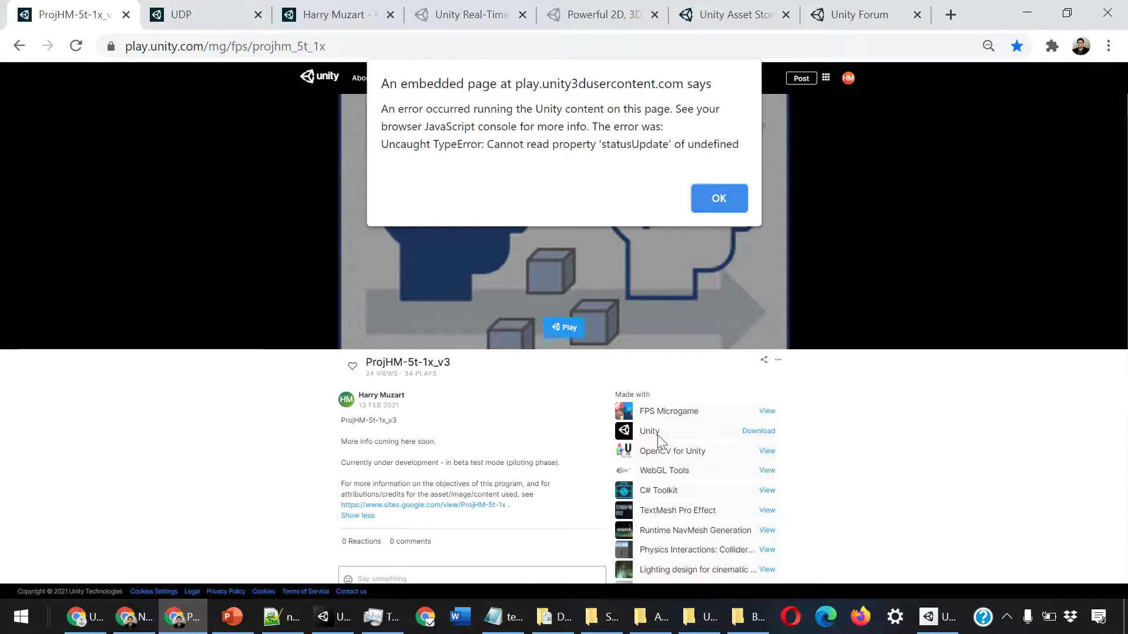
{"action": "left_click", "coordinate": [724, 206]}
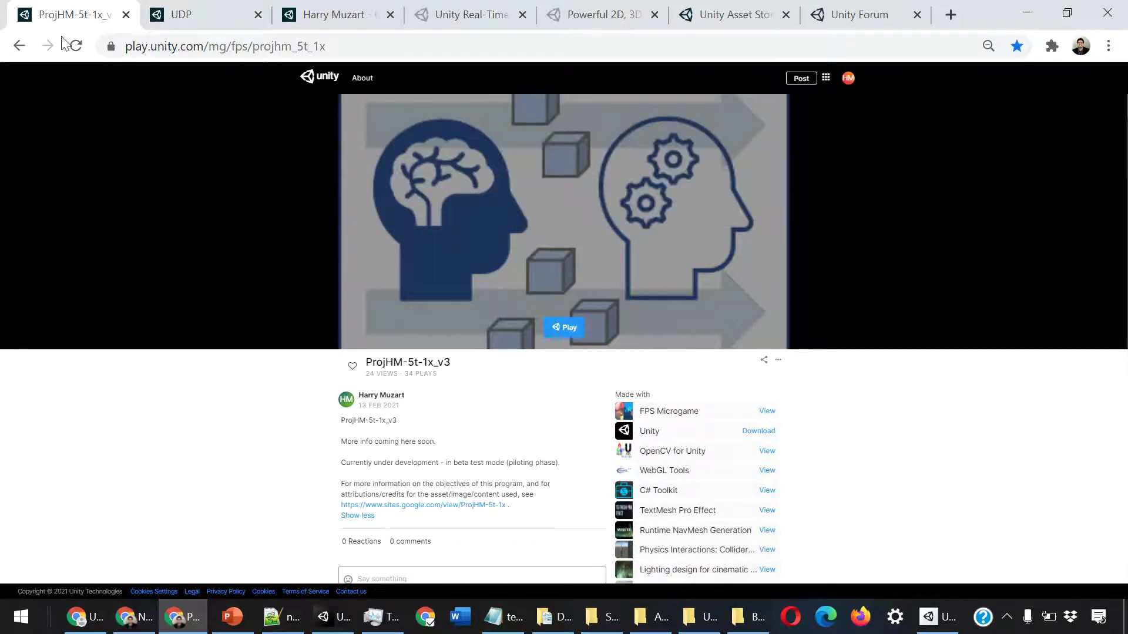
{"action": "left_click", "coordinate": [568, 329]}
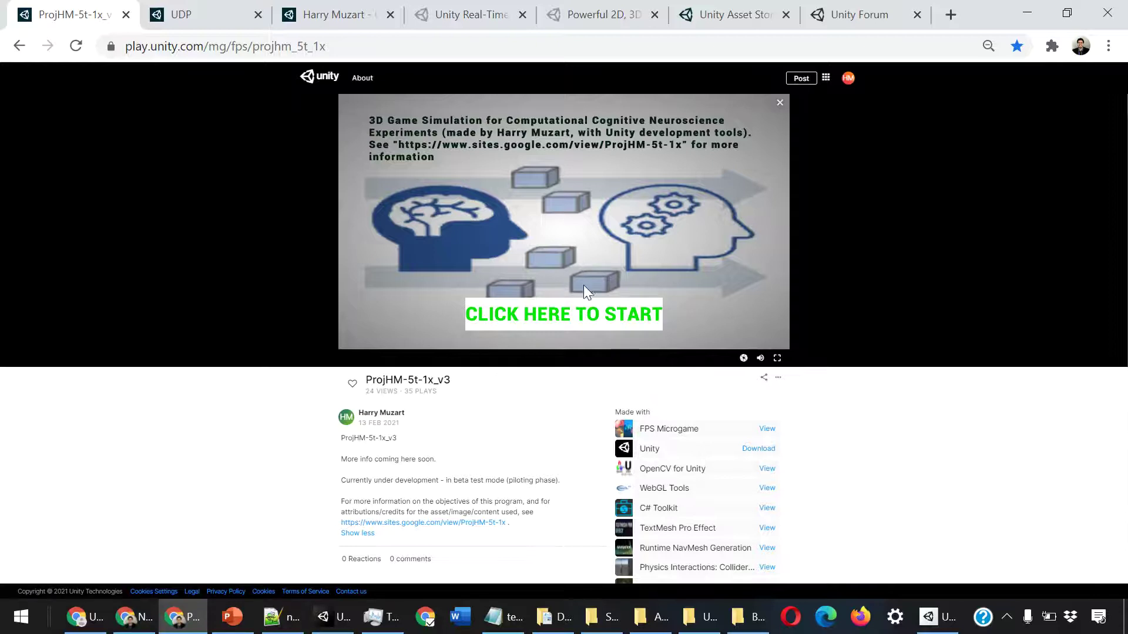
- Start the WebGL maze game from its splash screen and set the browser page zoom to 90%
{"action": "left_click", "coordinate": [609, 315]}
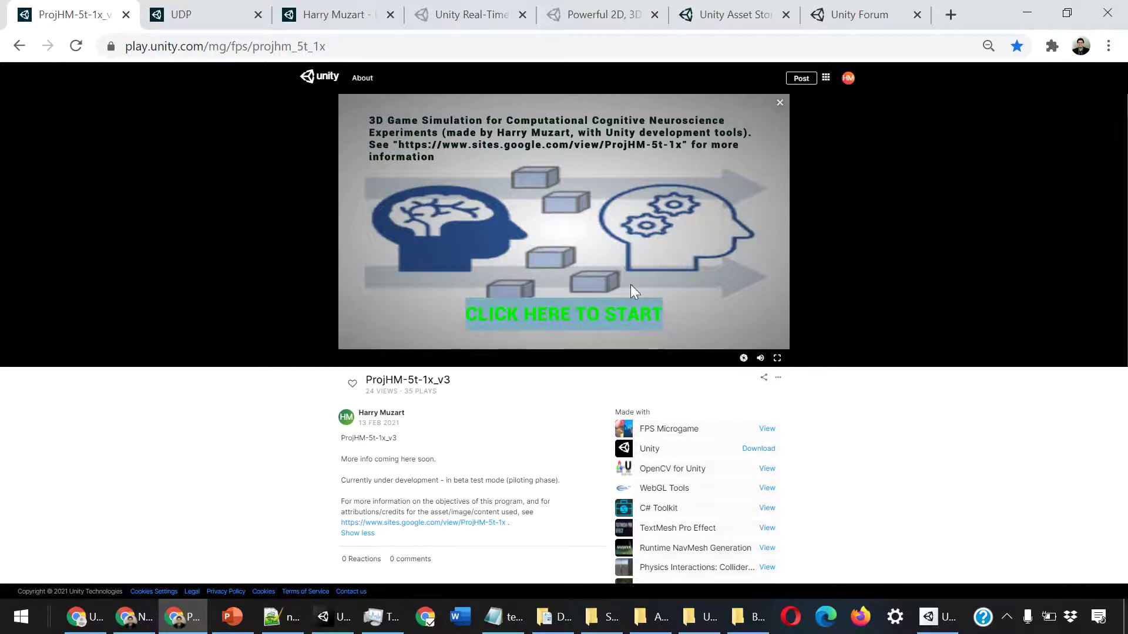
{"action": "left_click", "coordinate": [577, 322]}
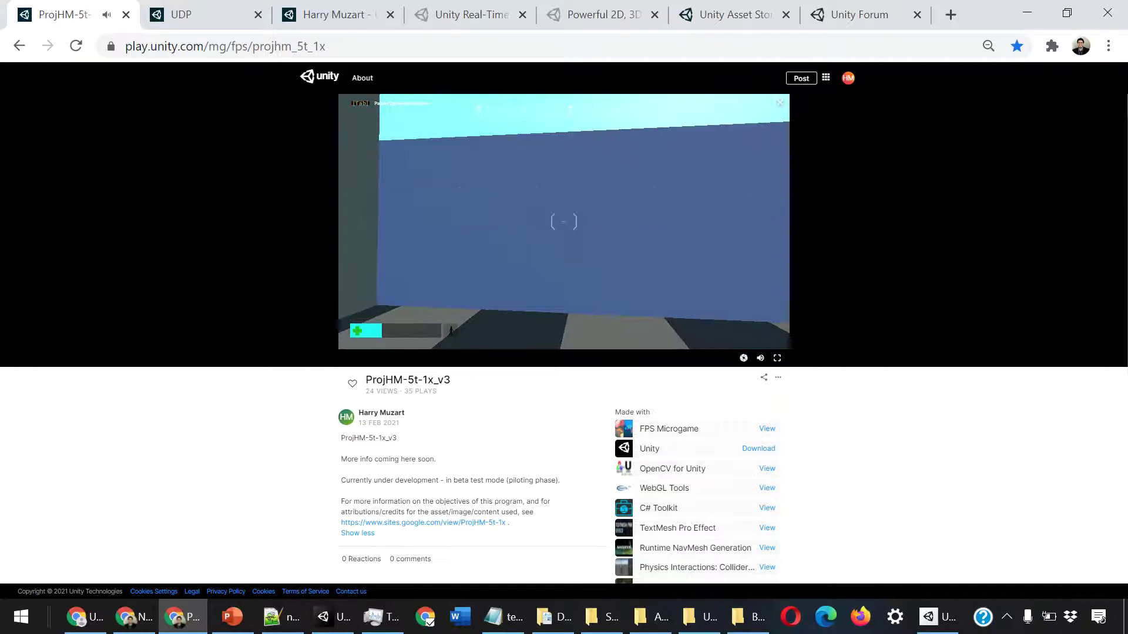
{"action": "key", "text": "Escape"}
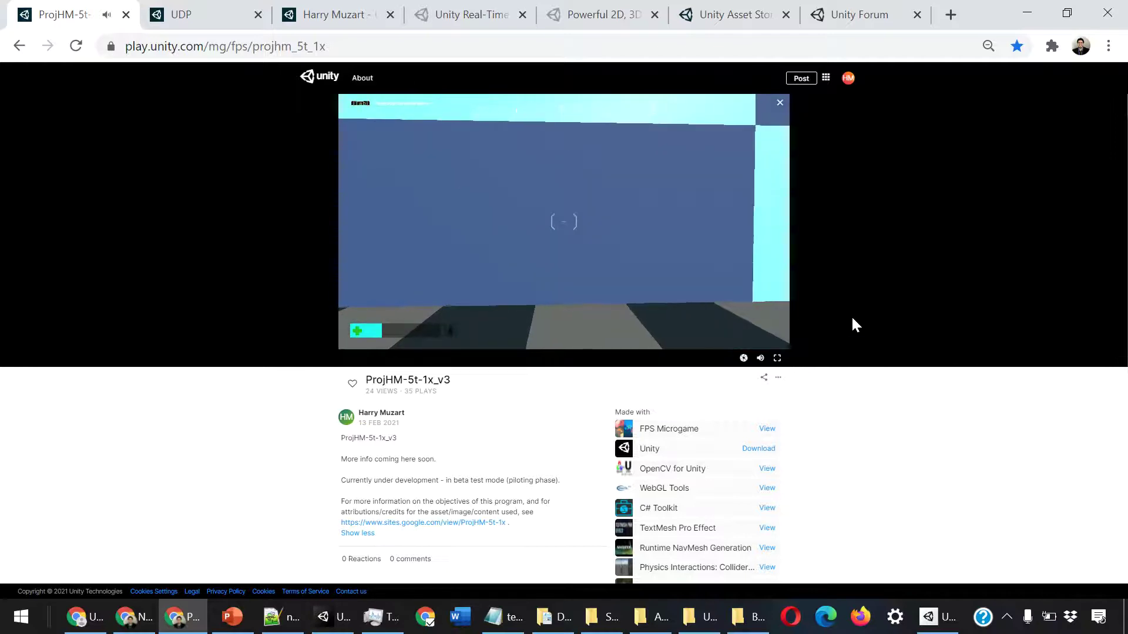
{"action": "key", "text": "ctrl+minus"}
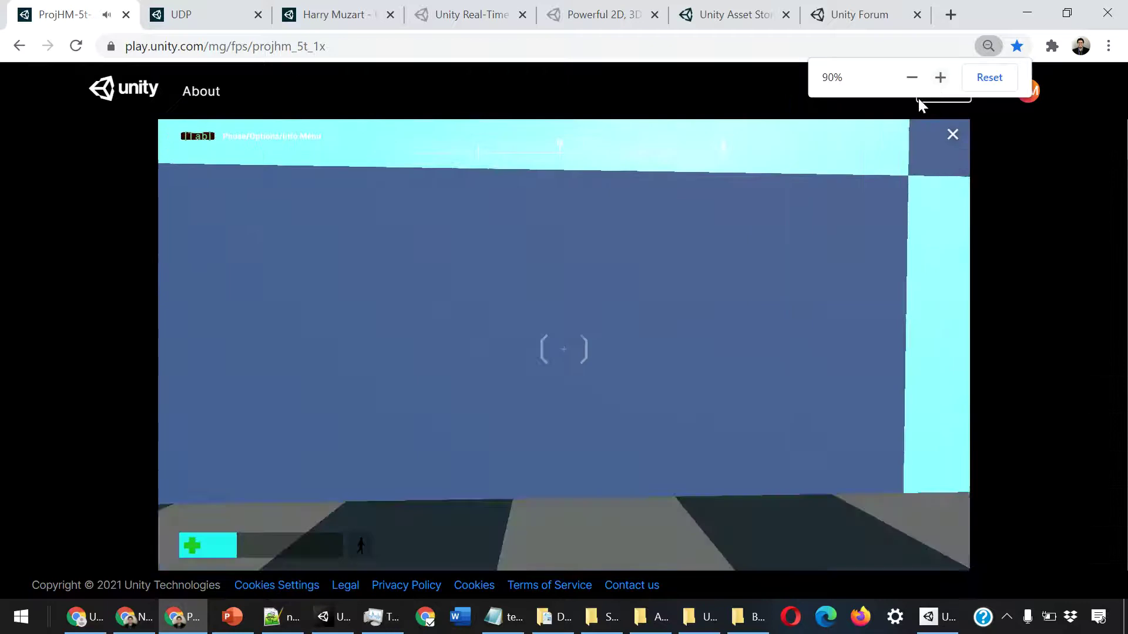
{"action": "left_click", "coordinate": [919, 127]}
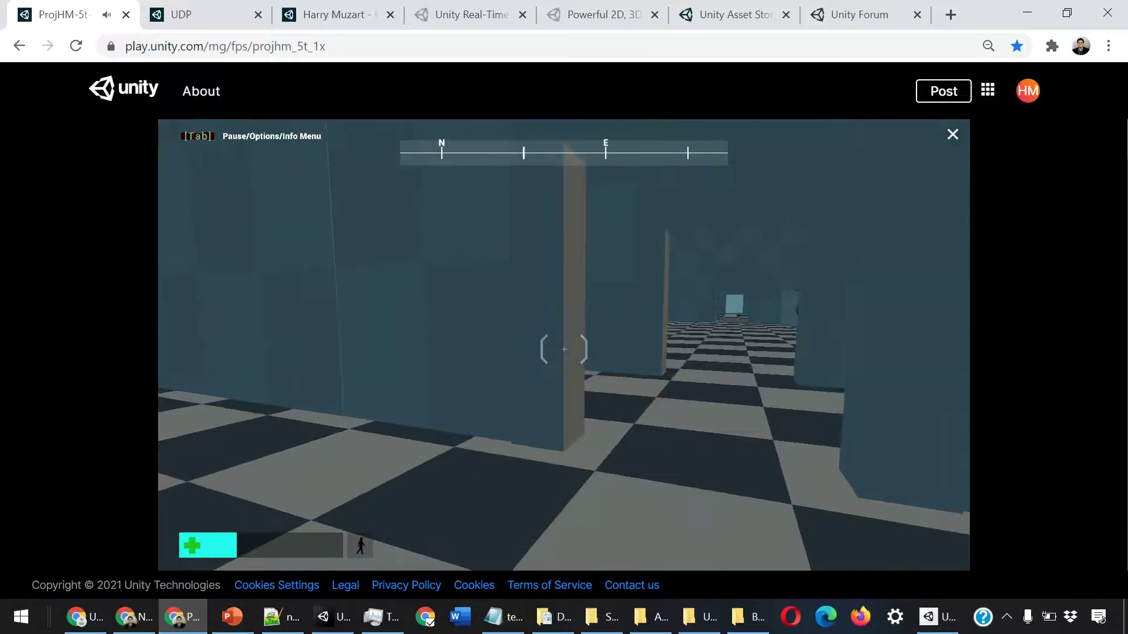
- Toggle the pause menu, then walk through the cyan corridor toward the INFORMATION doorway
{"action": "key", "text": "Tab"}
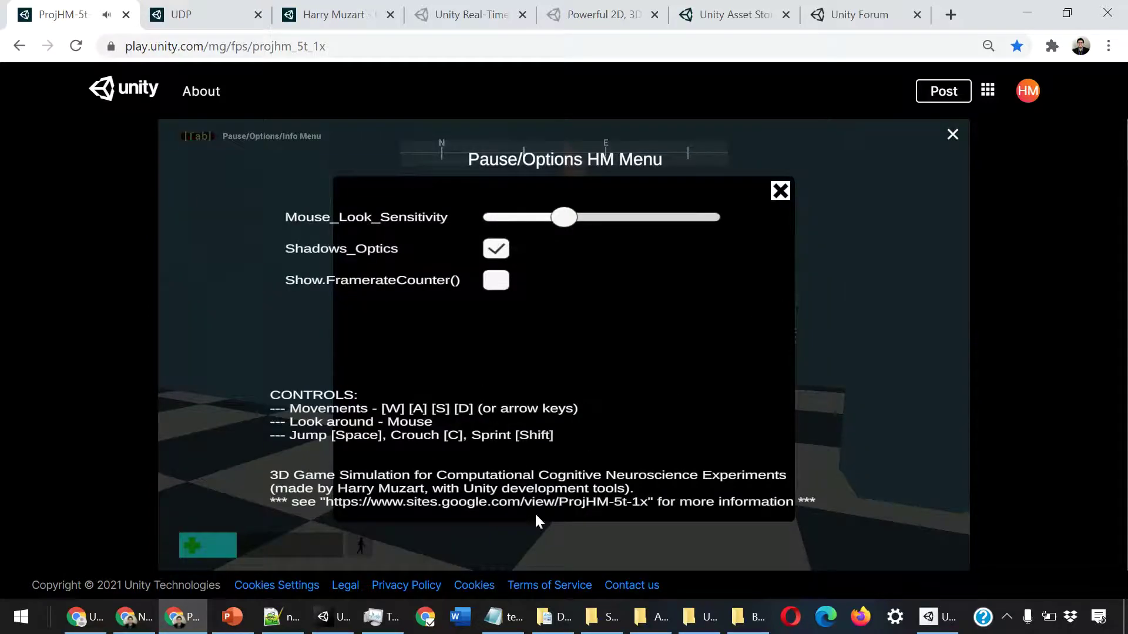
{"action": "key", "text": "Tab"}
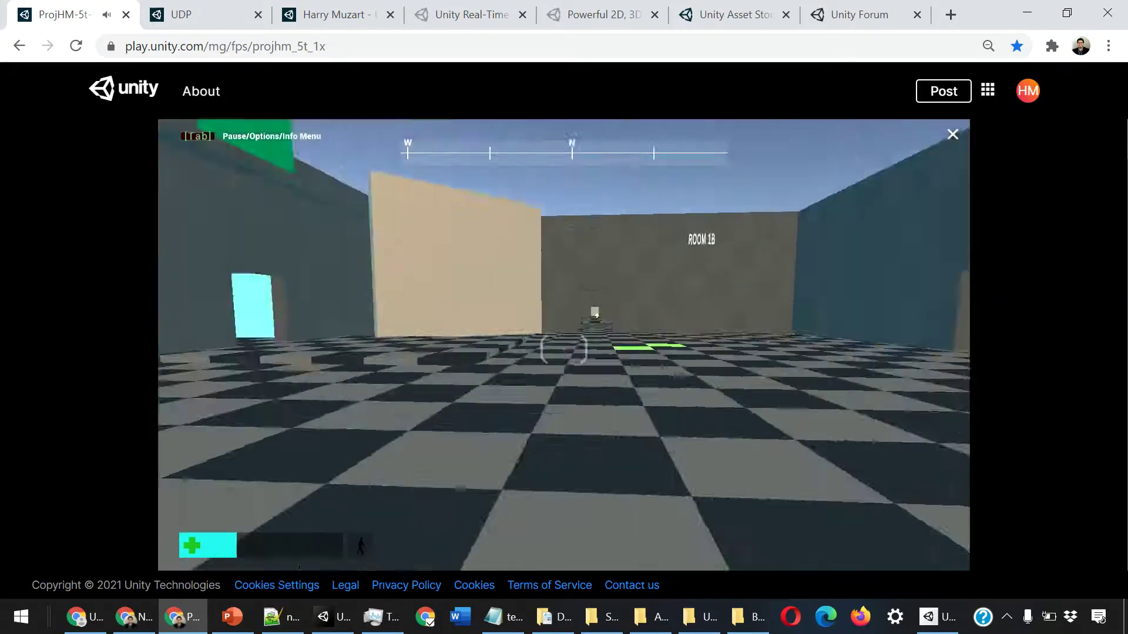
{"action": "key", "text": "w"}
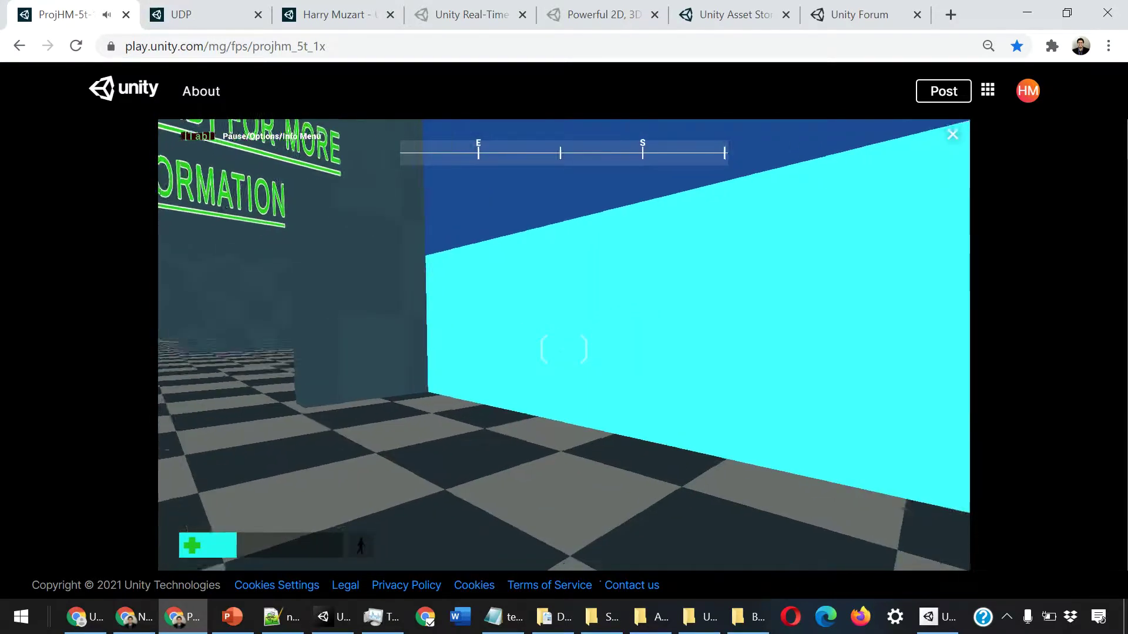
{"action": "key", "text": "w"}
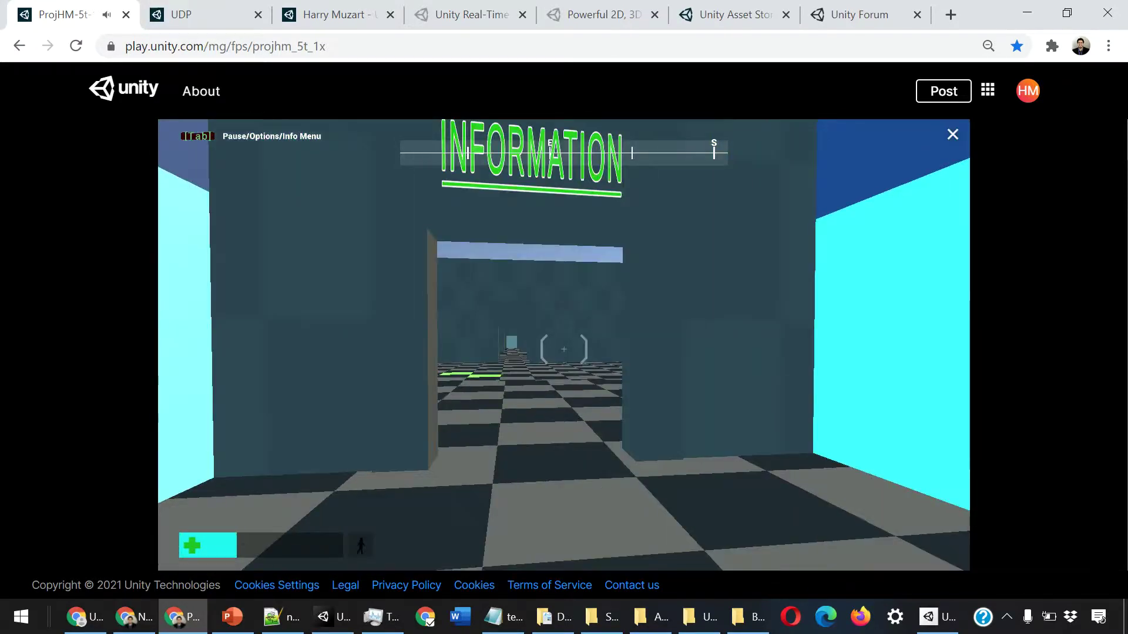
{"action": "key", "text": "w"}
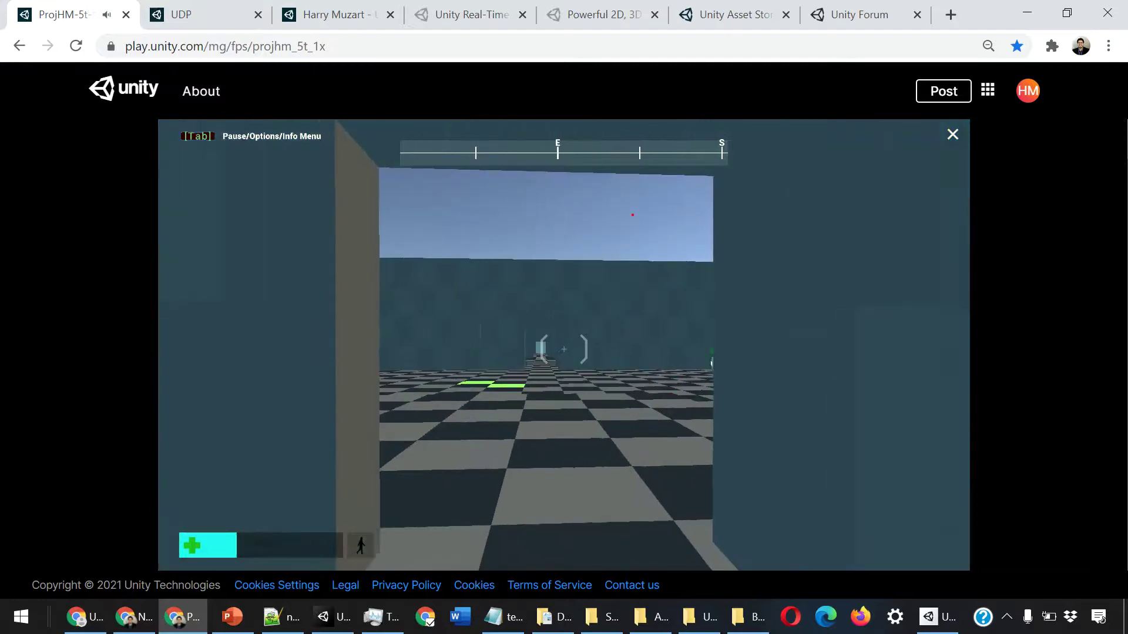
{"action": "key", "text": "s"}
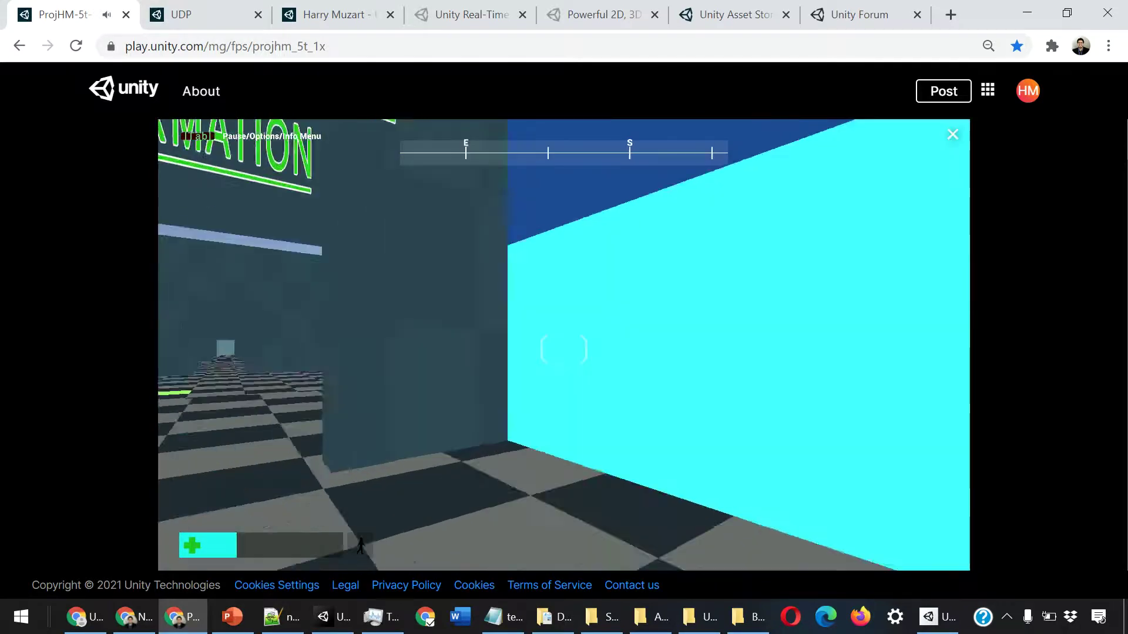
{"action": "key", "text": "w"}
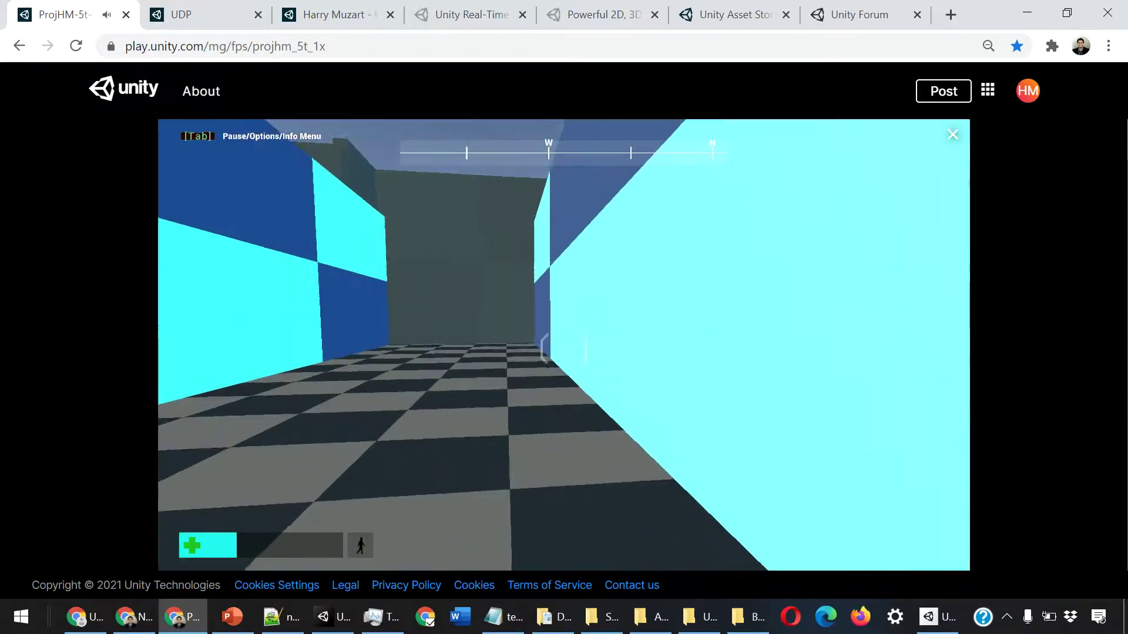
{"action": "key", "text": "s"}
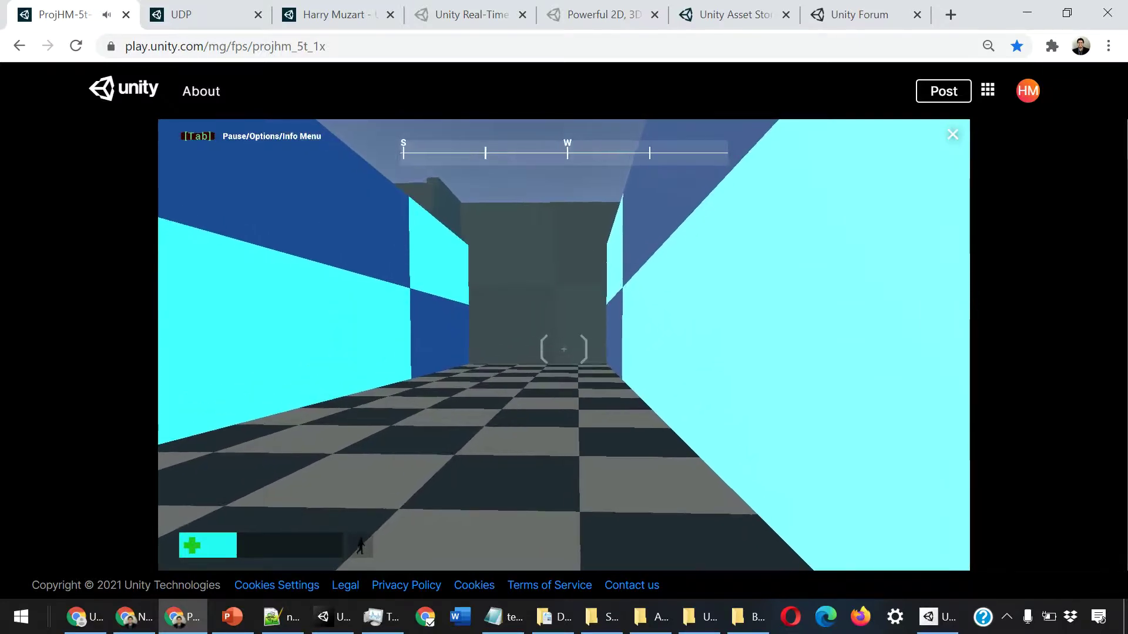
{"action": "key", "text": "a"}
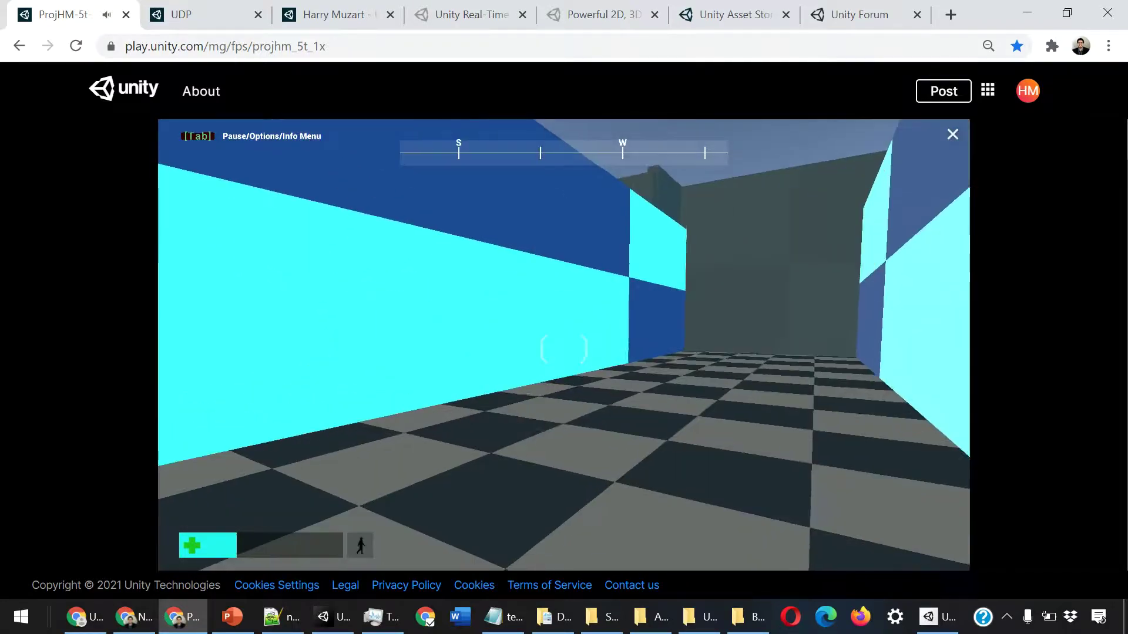
{"action": "key", "text": "a"}
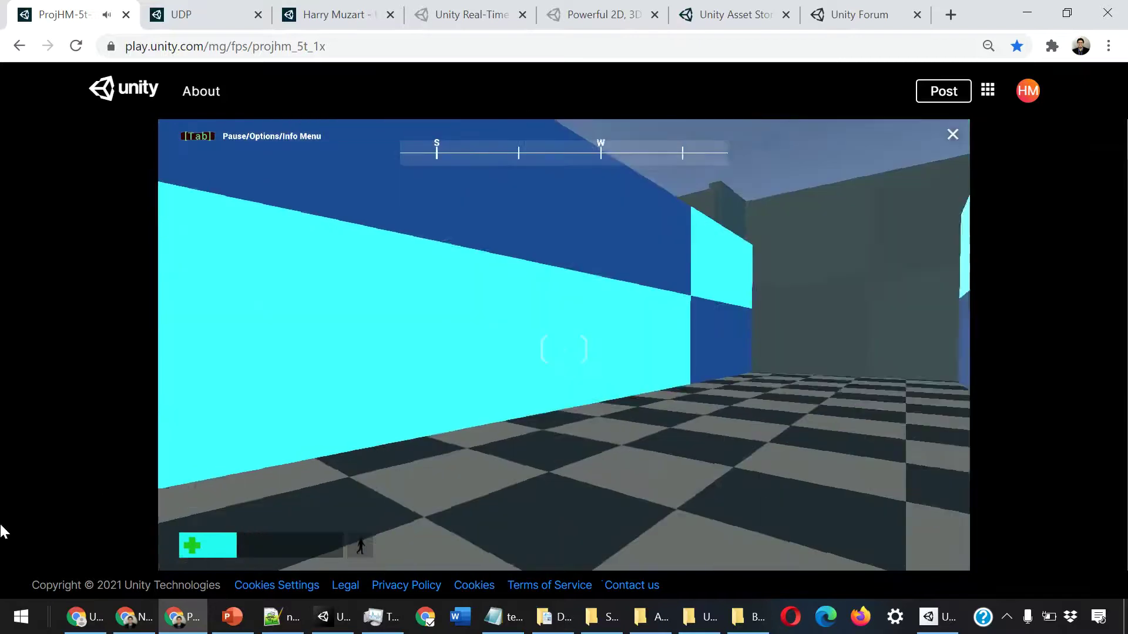
- Capture the mouse in the game and walk down the north corridor toward the doors
{"action": "left_click", "coordinate": [296, 299]}
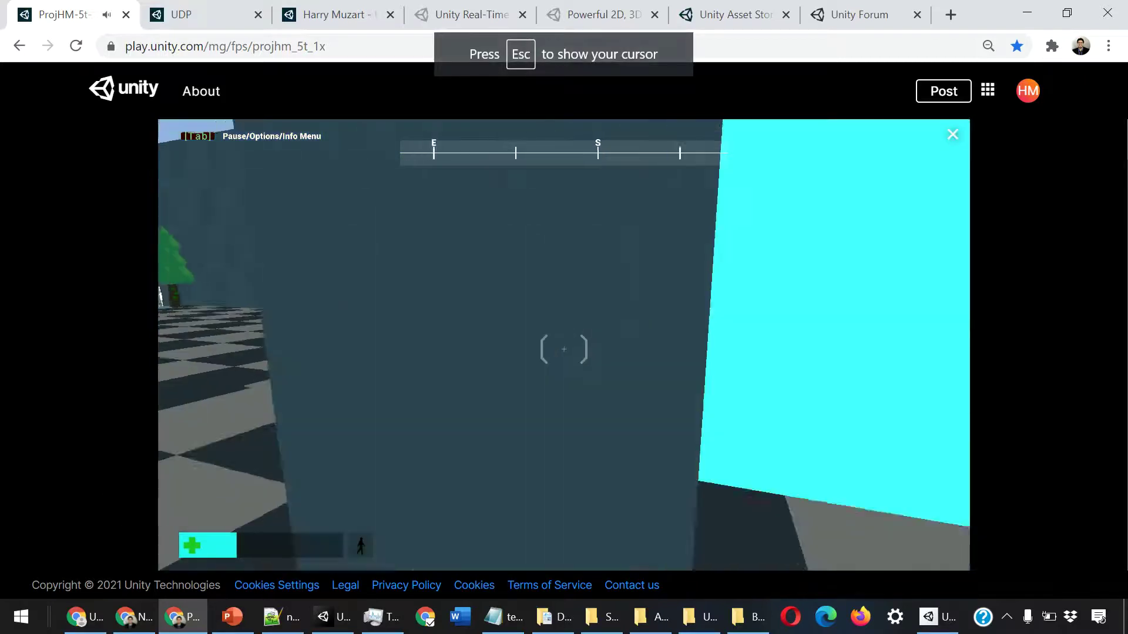
{"action": "key", "text": "w"}
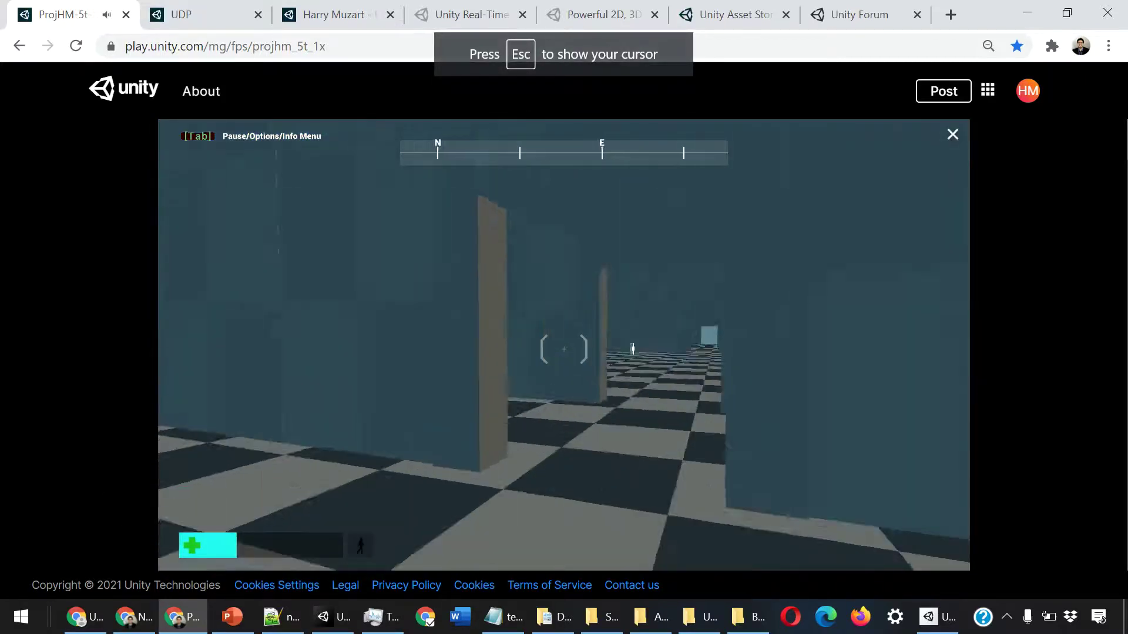
{"action": "key", "text": "d"}
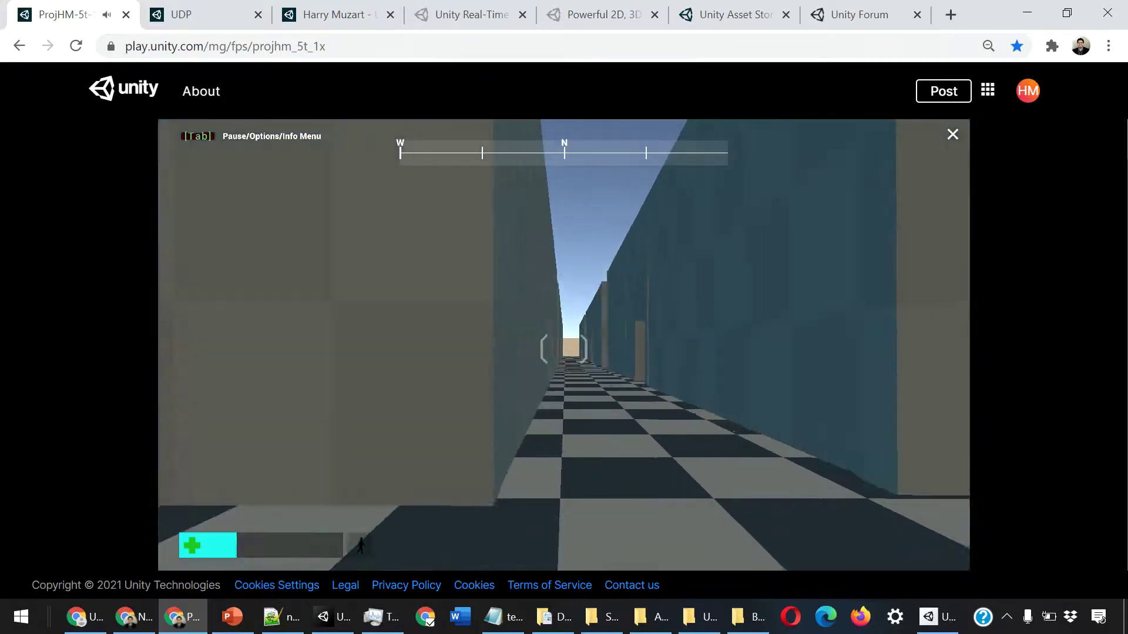
{"action": "key", "text": "w"}
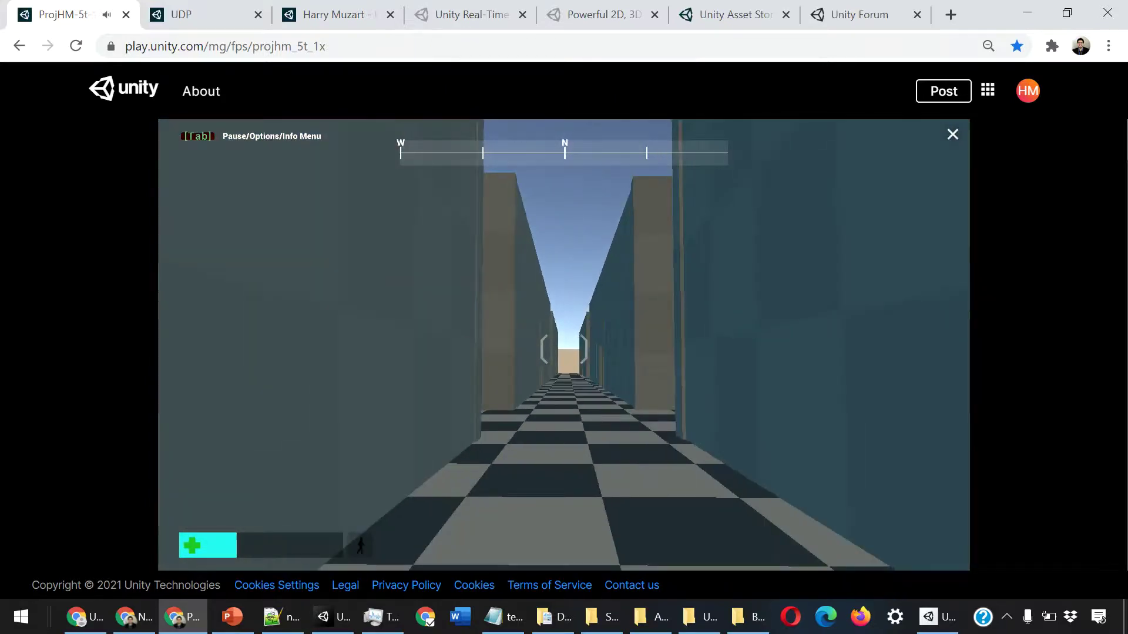
{"action": "key", "text": "w"}
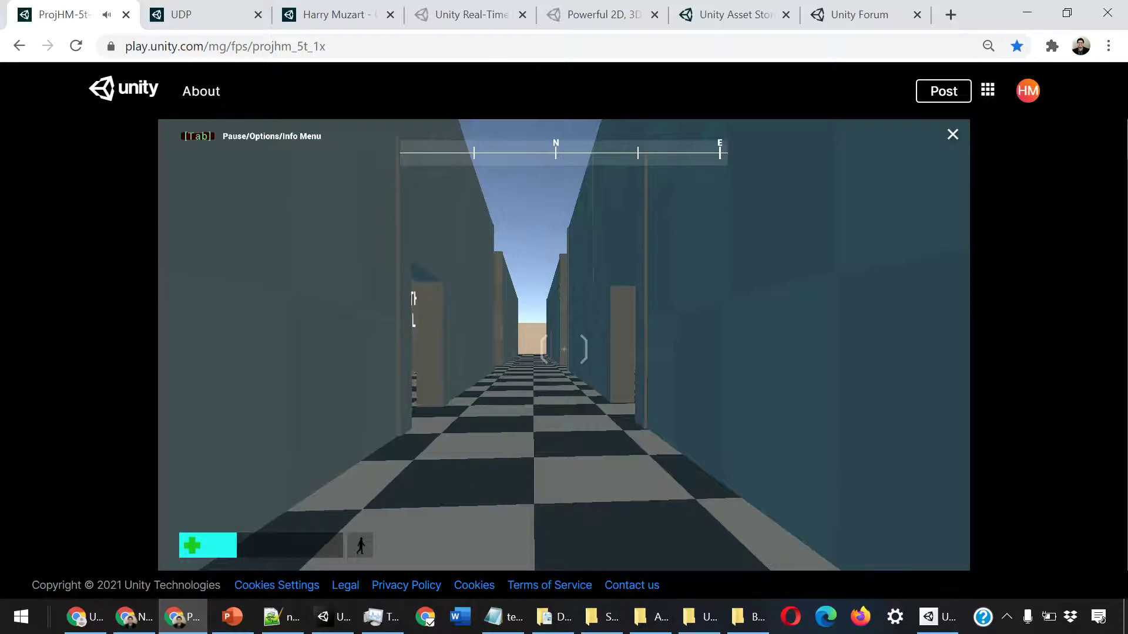
{"action": "key", "text": "a"}
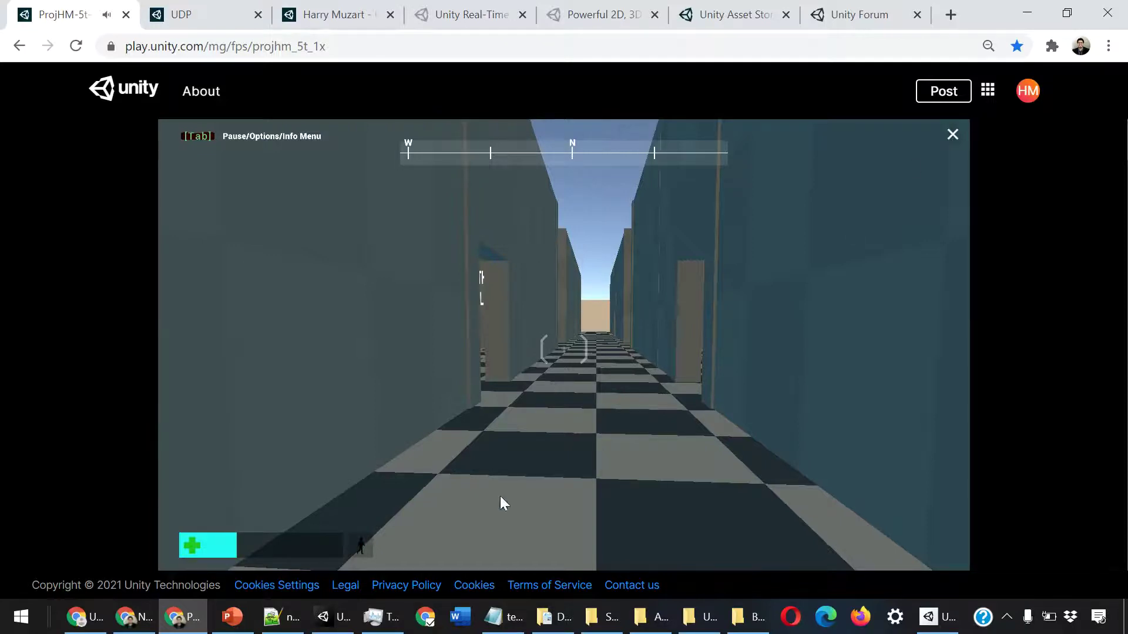
- Close the ProjHM-5t-1x_v3 game and scroll down to its description and Made with list
{"action": "left_click", "coordinate": [953, 134]}
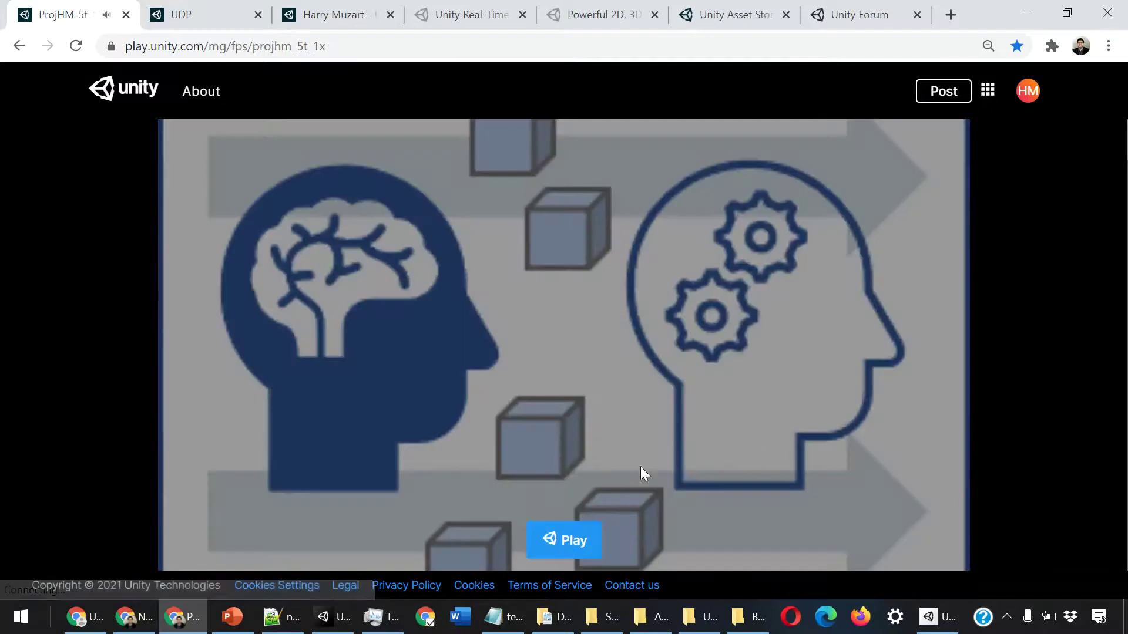
{"action": "scroll", "coordinate": [761, 429], "scroll_direction": "down", "scroll_amount": 3, "text": "ctrl"}
{"action": "scroll", "coordinate": [761, 430], "scroll_direction": "down", "scroll_amount": 1, "text": "ctrl"}
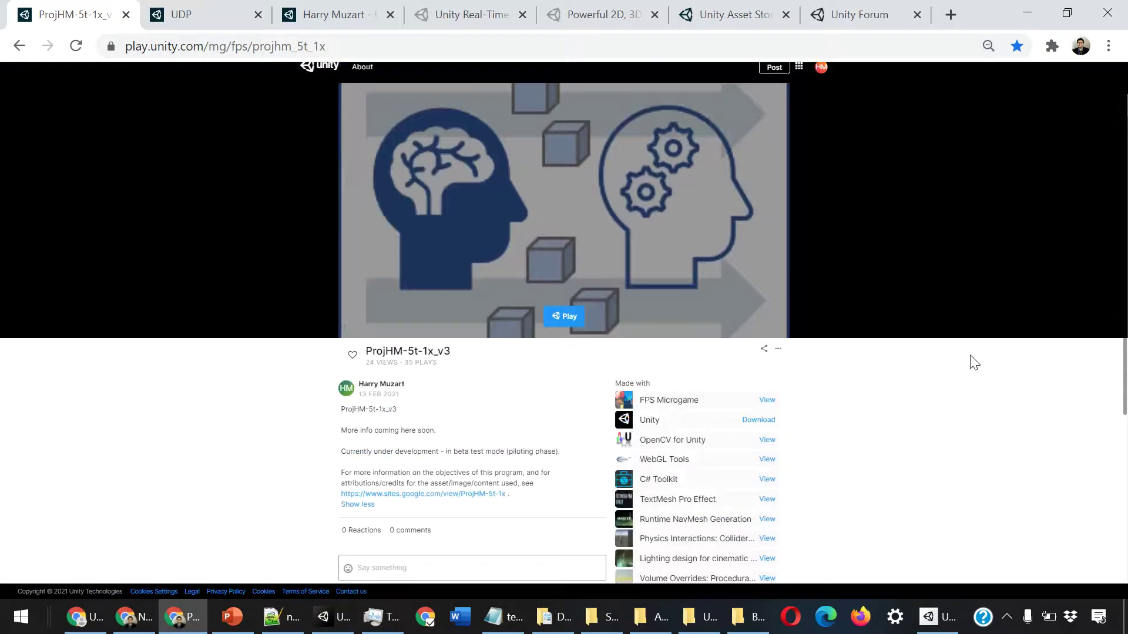
{"action": "scroll", "coordinate": [410, 442], "scroll_direction": "down", "scroll_amount": 1}
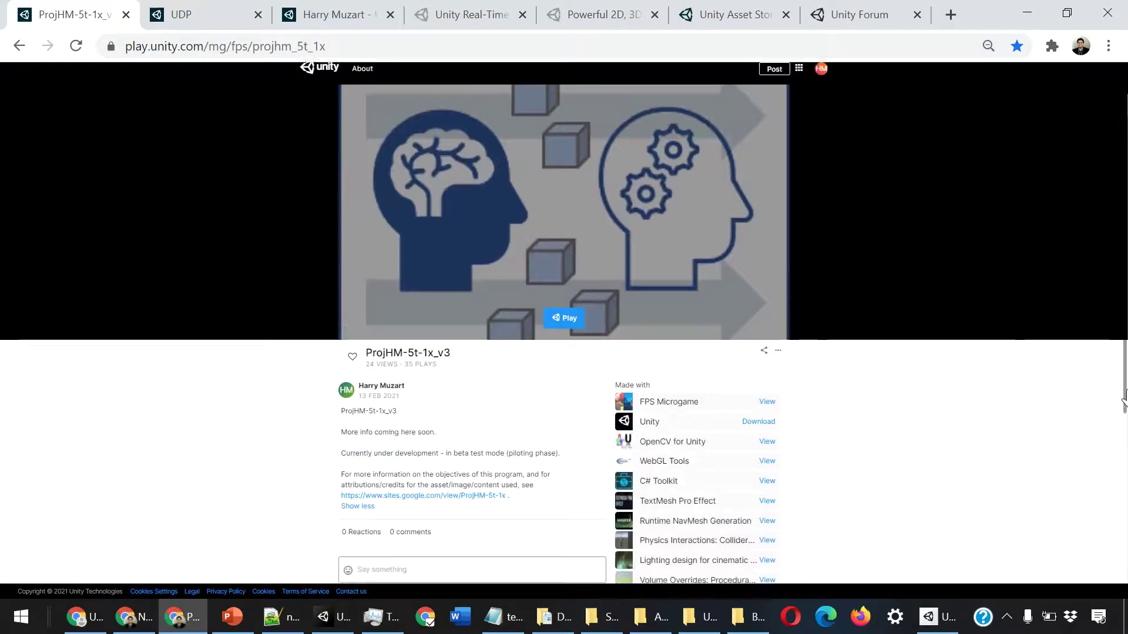
{"action": "scroll", "coordinate": [403, 442], "scroll_direction": "up", "scroll_amount": 2, "text": "ctrl"}
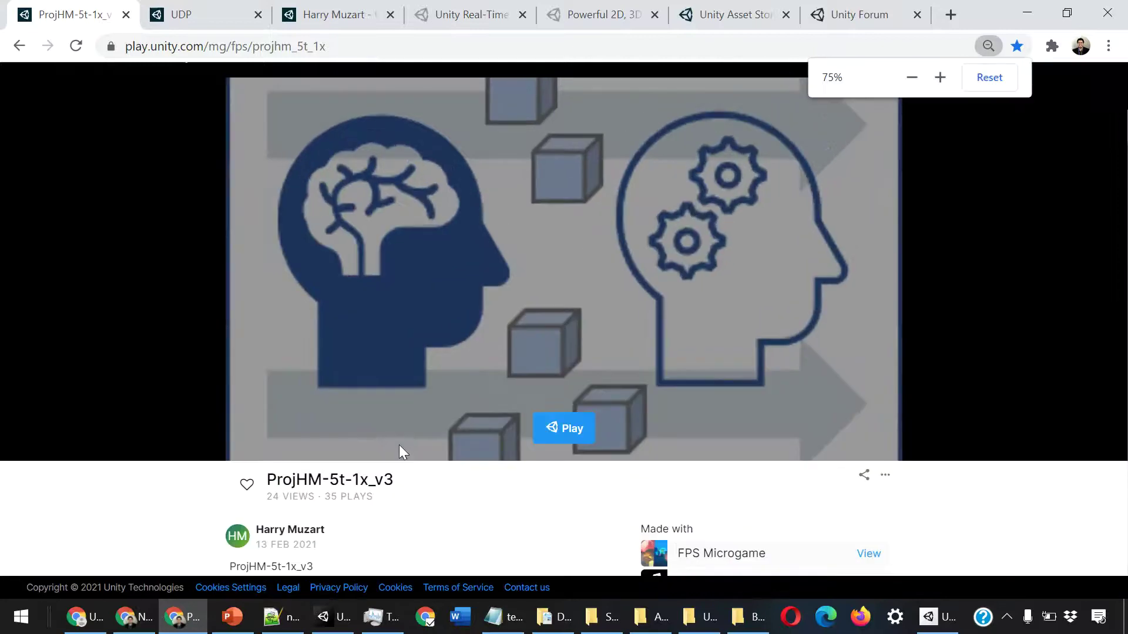
{"action": "scroll", "coordinate": [409, 448], "scroll_direction": "down", "scroll_amount": 1}
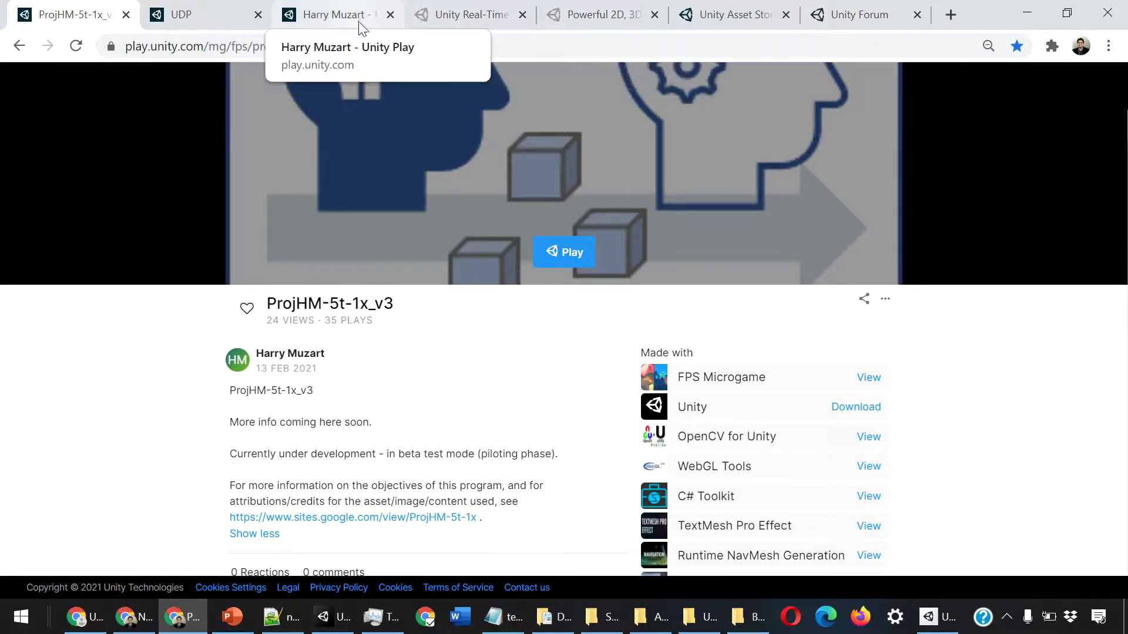
{"action": "left_click", "coordinate": [376, 16]}
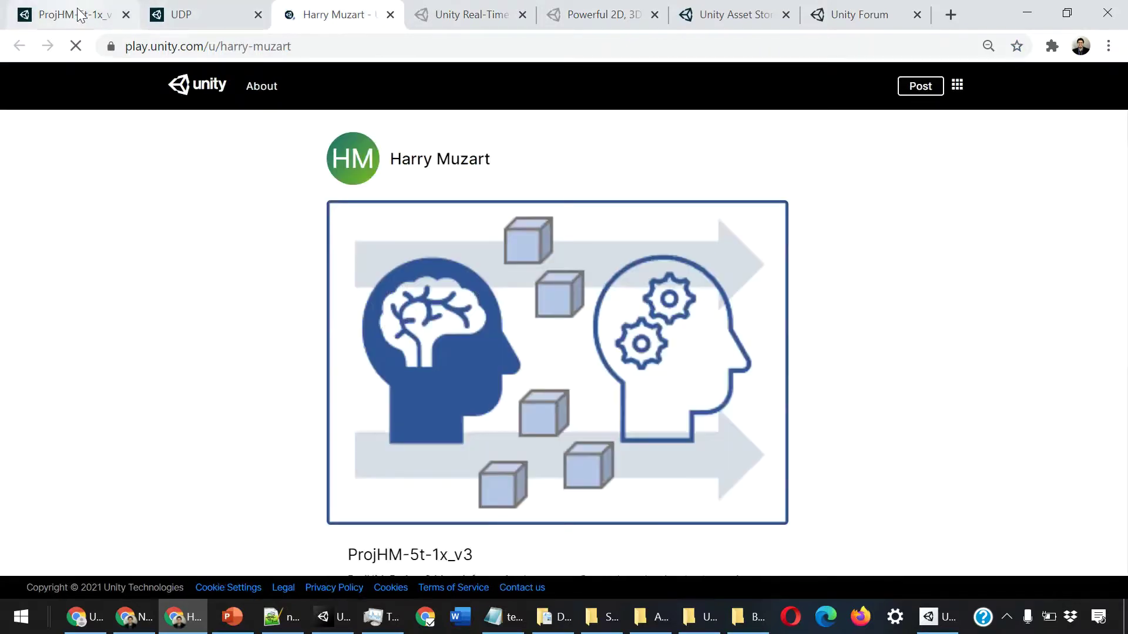
{"action": "scroll", "coordinate": [420, 340], "scroll_direction": "down", "scroll_amount": 2}
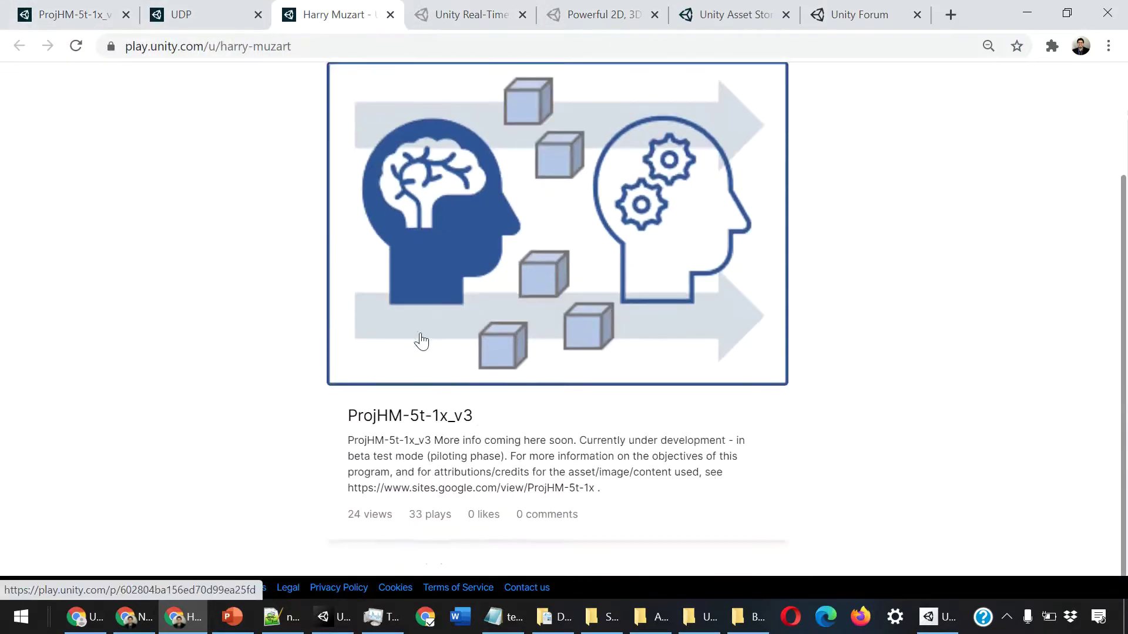
{"action": "scroll", "coordinate": [428, 364], "scroll_direction": "up", "scroll_amount": 1}
{"action": "scroll", "coordinate": [317, 302], "scroll_direction": "up", "scroll_amount": 1}
{"action": "scroll", "coordinate": [278, 344], "scroll_direction": "down", "scroll_amount": 2}
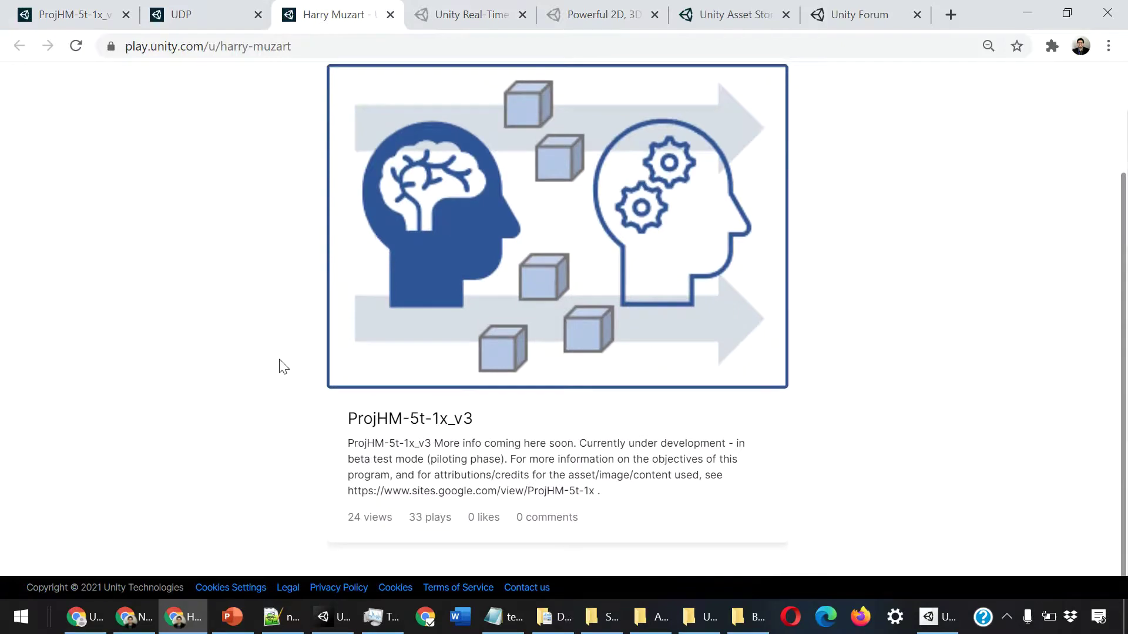
{"action": "scroll", "coordinate": [282, 368], "scroll_direction": "up", "scroll_amount": 2}
{"action": "left_click", "coordinate": [82, 10]}
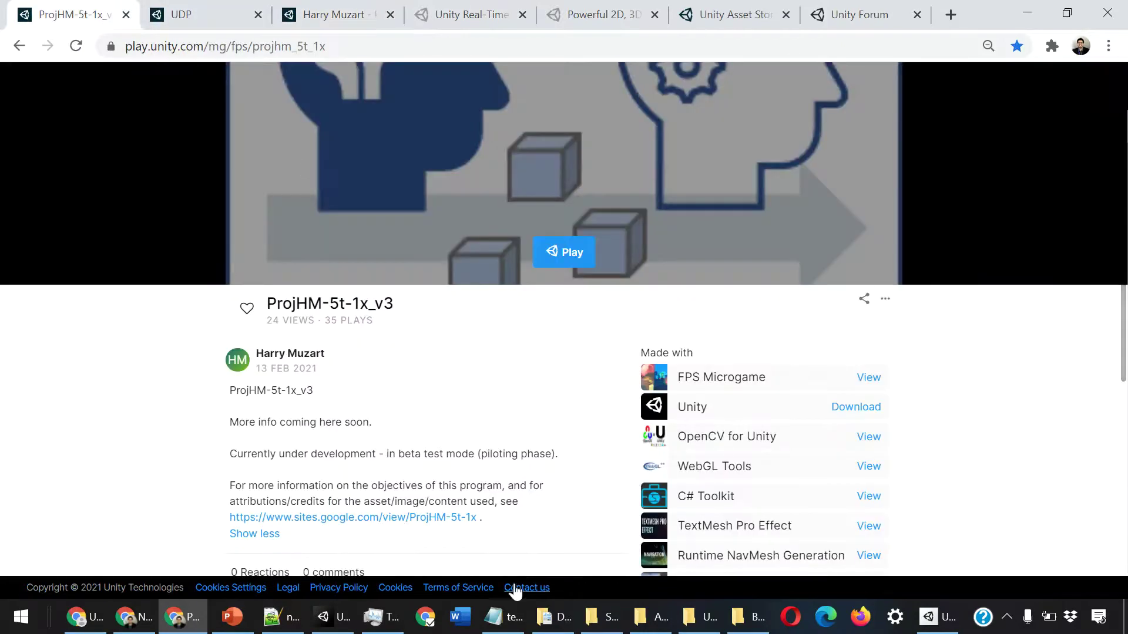
- Minimize Chrome and bring the Unity editor with the p23feb-10h40 scene to the front
{"action": "left_click", "coordinate": [746, 617]}
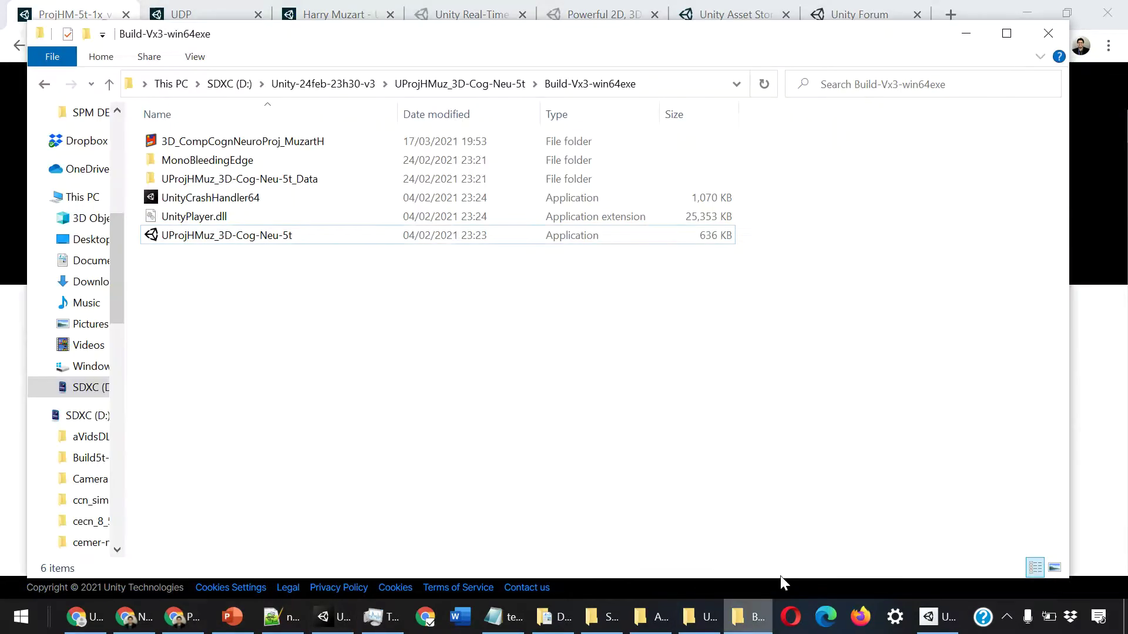
{"action": "left_click", "coordinate": [1025, 12]}
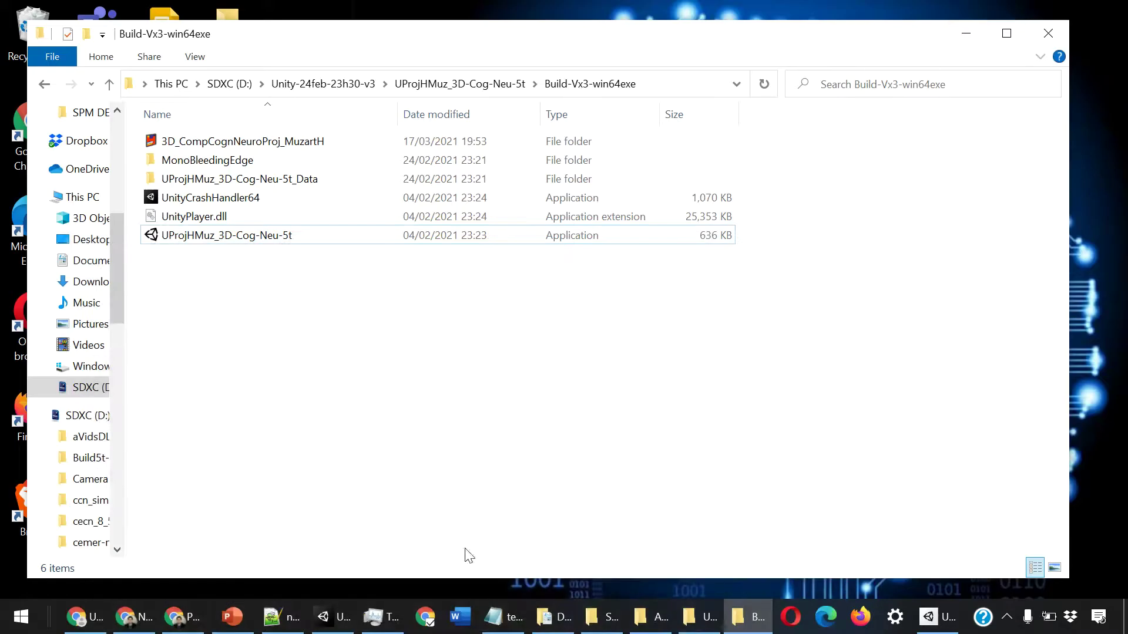
{"action": "left_click", "coordinate": [332, 617]}
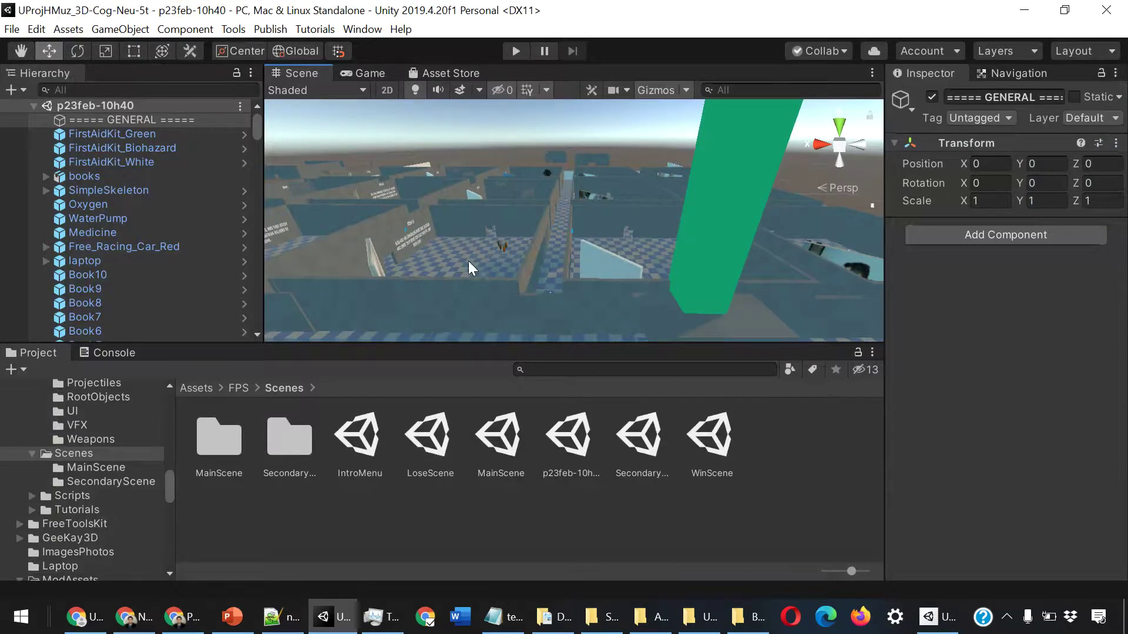
- Select the CueStimWall (7) wall in the Scene view and switch to the Hand tool
{"action": "right_click_drag", "start_coordinate": [470, 267], "coordinate": [488, 242]}
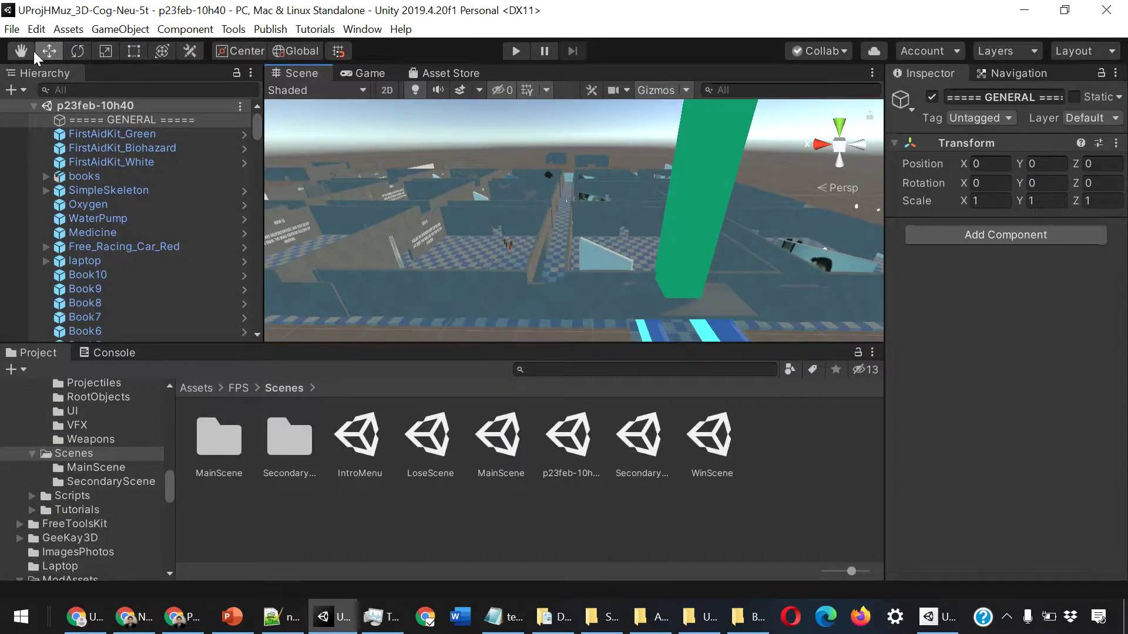
{"action": "left_click", "coordinate": [398, 259]}
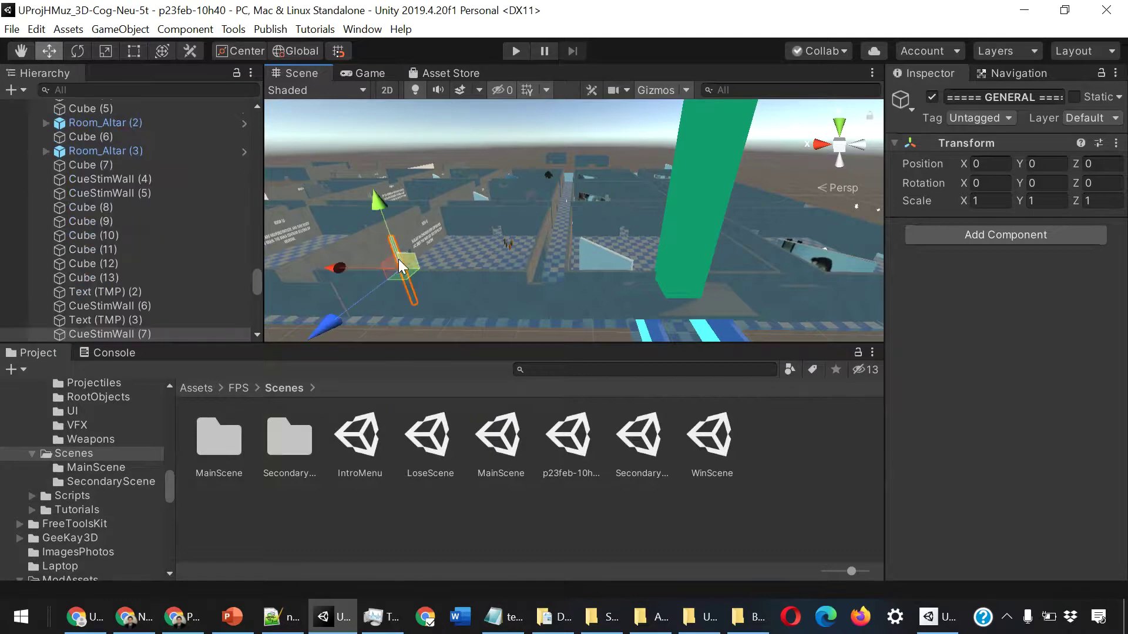
{"action": "left_click", "coordinate": [22, 51]}
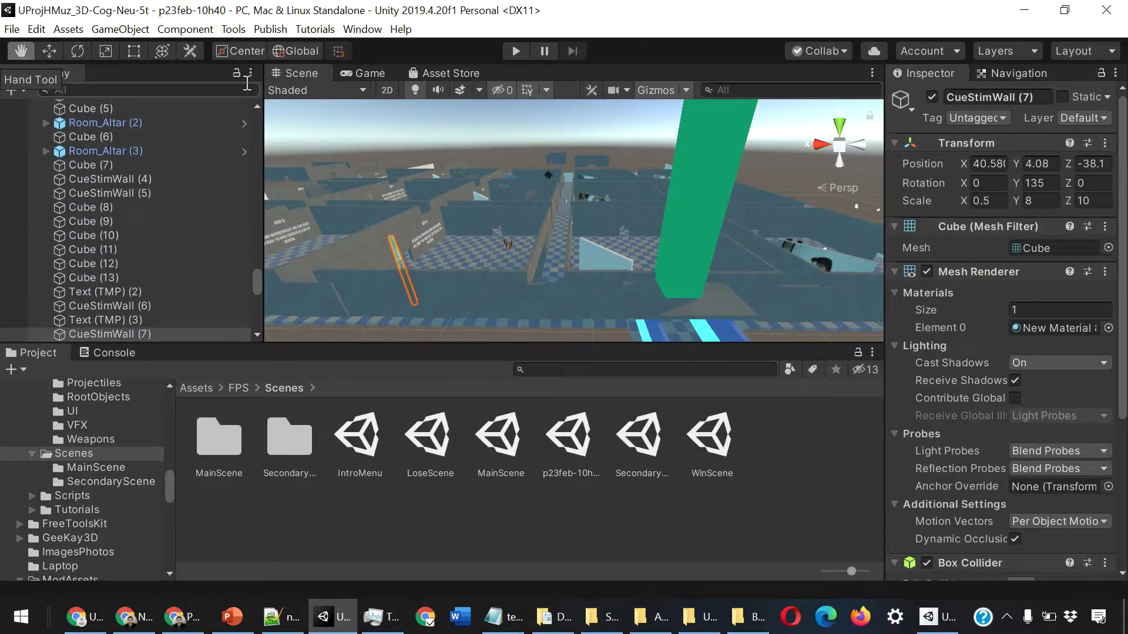
- Browse the Publish menu, then deselect the wall and show the Console log
{"action": "left_click", "coordinate": [277, 33]}
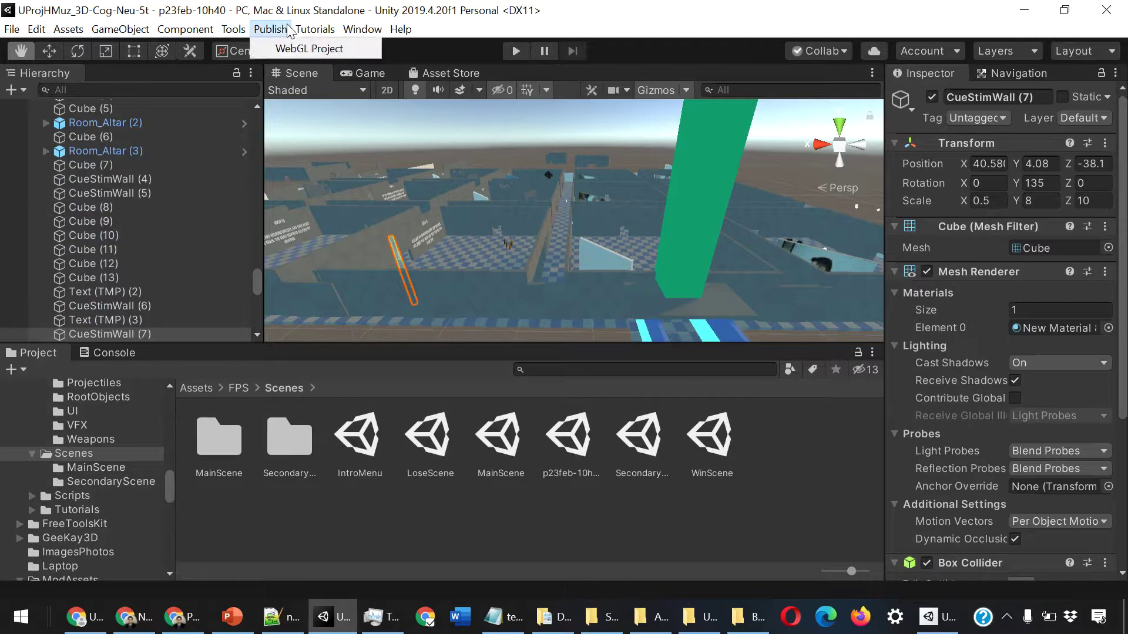
{"action": "mouse_move", "coordinate": [197, 32]}
{"action": "left_click", "coordinate": [255, 516]}
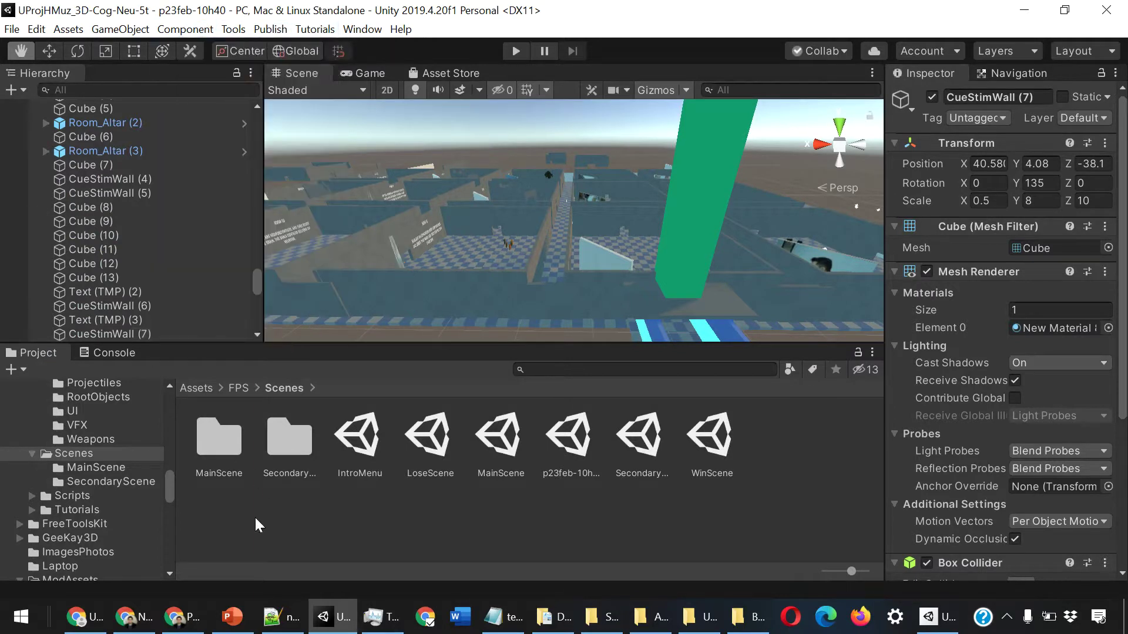
{"action": "left_click", "coordinate": [121, 354]}
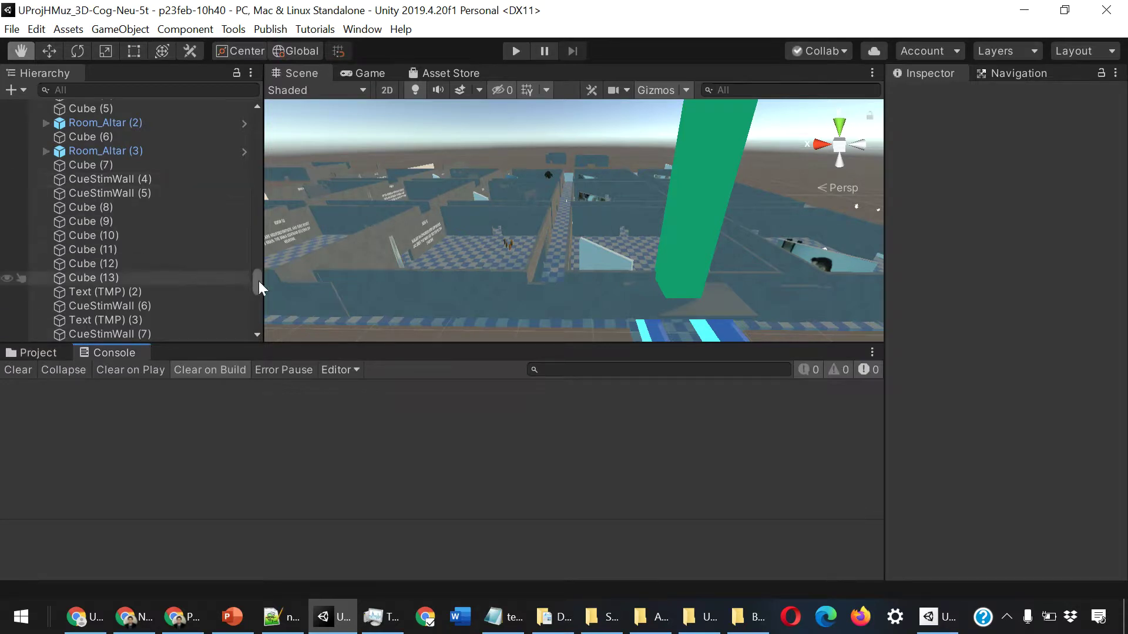
{"action": "left_click_drag", "start_coordinate": [258, 282], "coordinate": [272, 107]}
- Select ===== GENERAL ===== in the Hierarchy, return to Assets/FPS/Scenes, and check the Layers list
{"action": "left_click", "coordinate": [153, 121]}
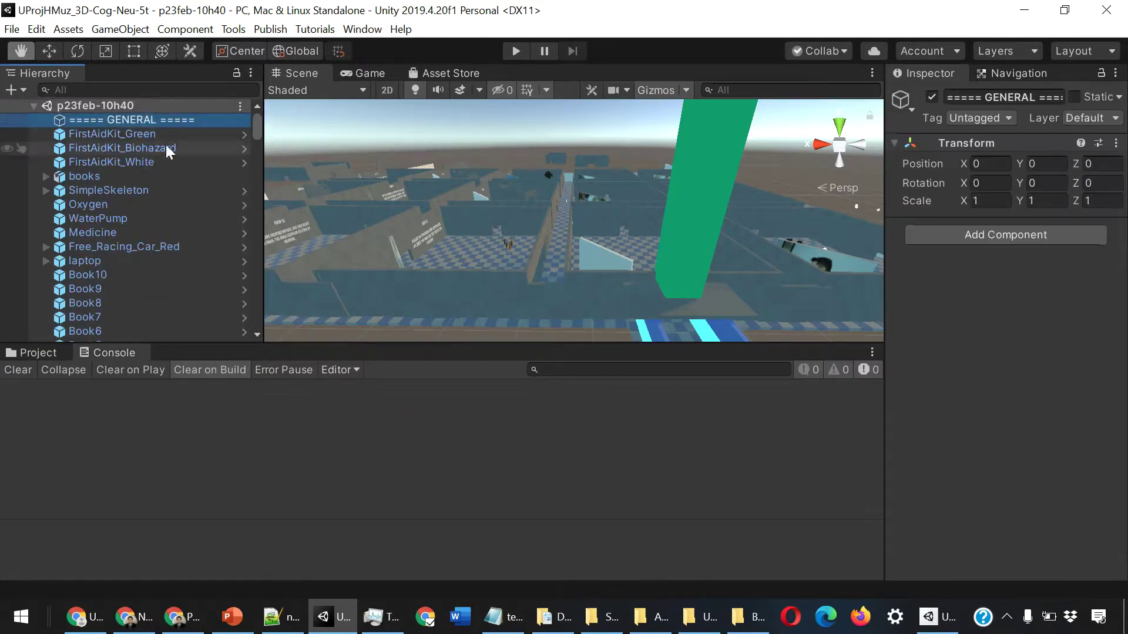
{"action": "left_click", "coordinate": [37, 351]}
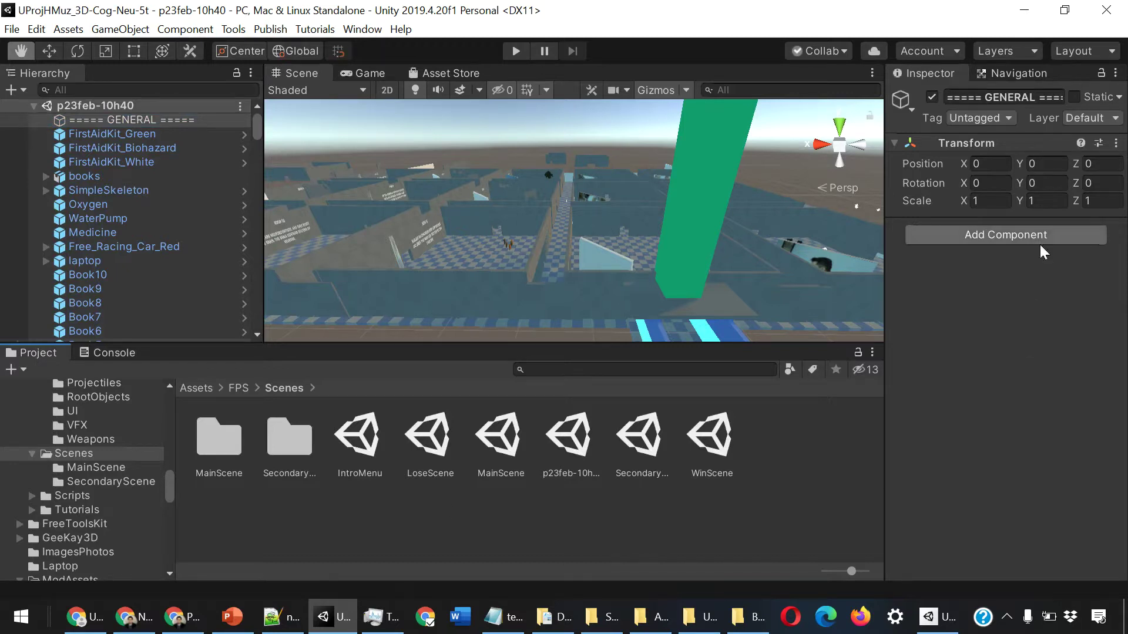
{"action": "left_click", "coordinate": [1034, 53]}
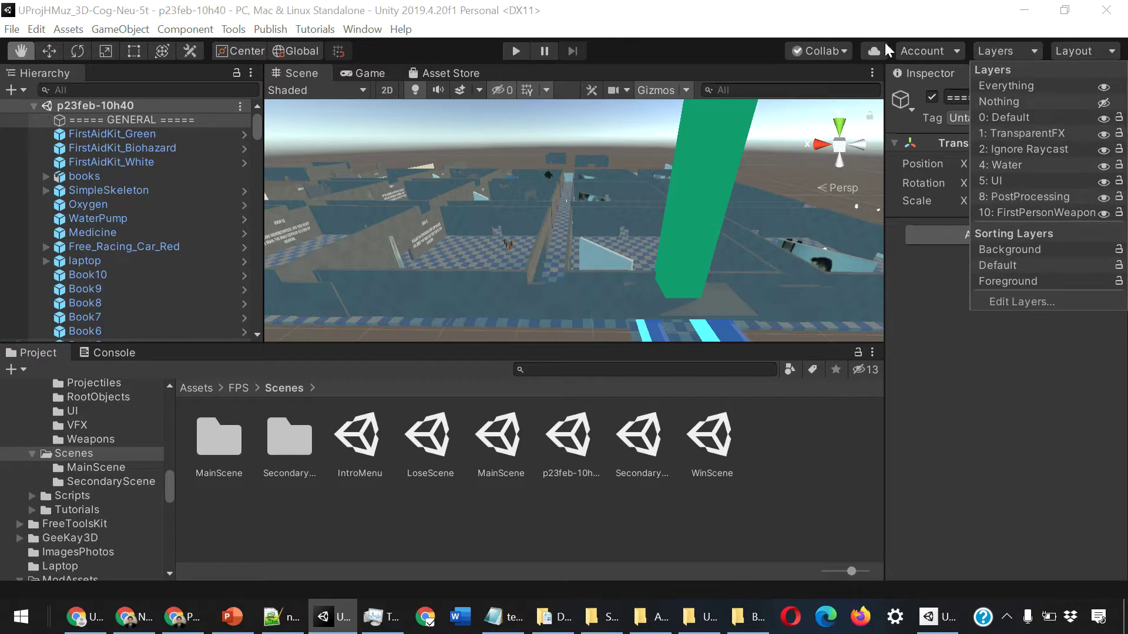
{"action": "left_click", "coordinate": [867, 25]}
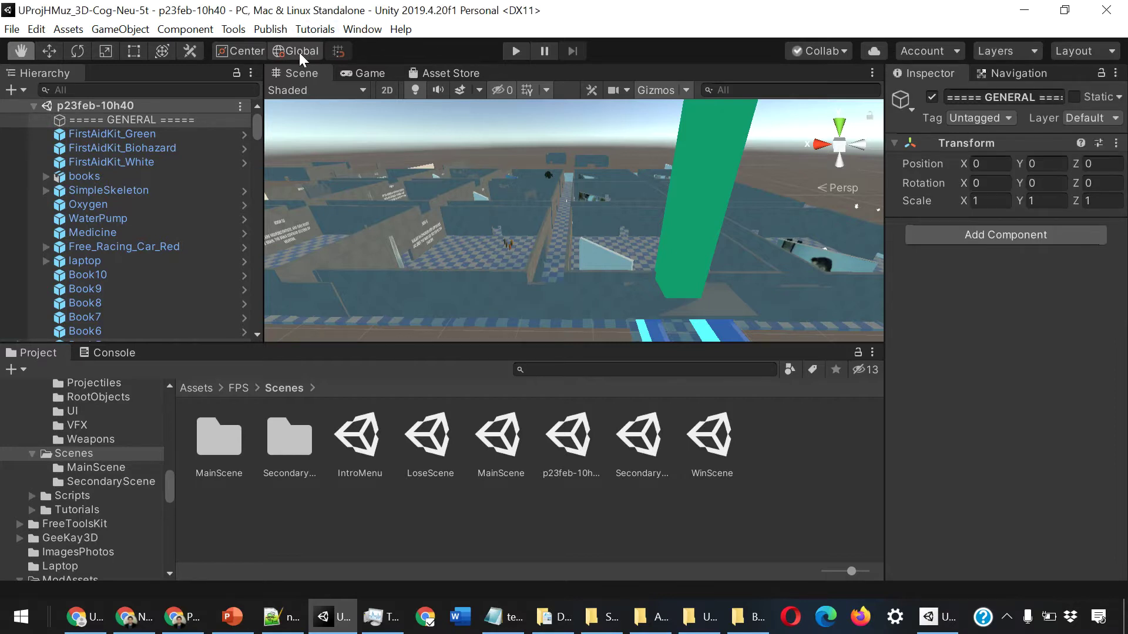